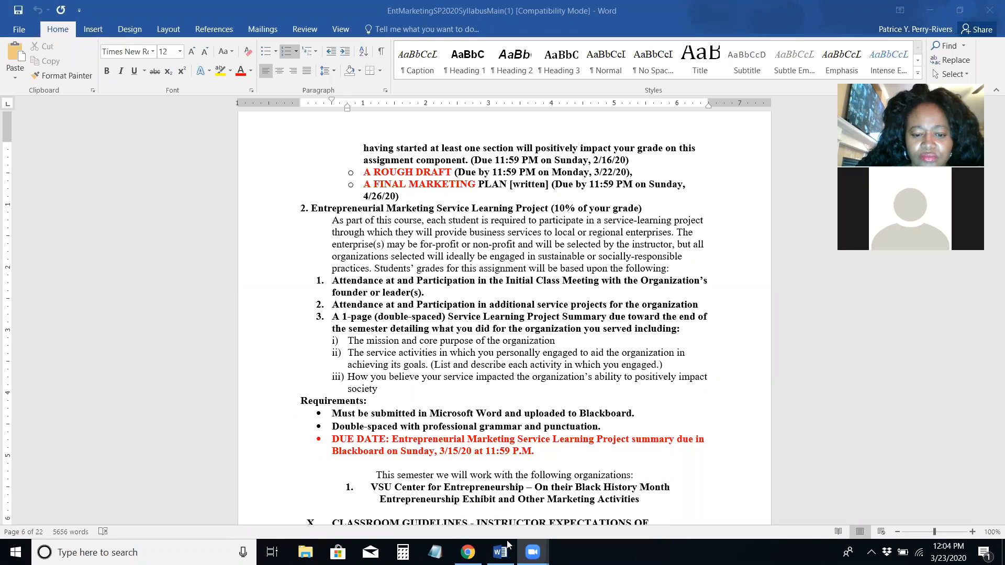
pyautogui.moveTo(532, 552)
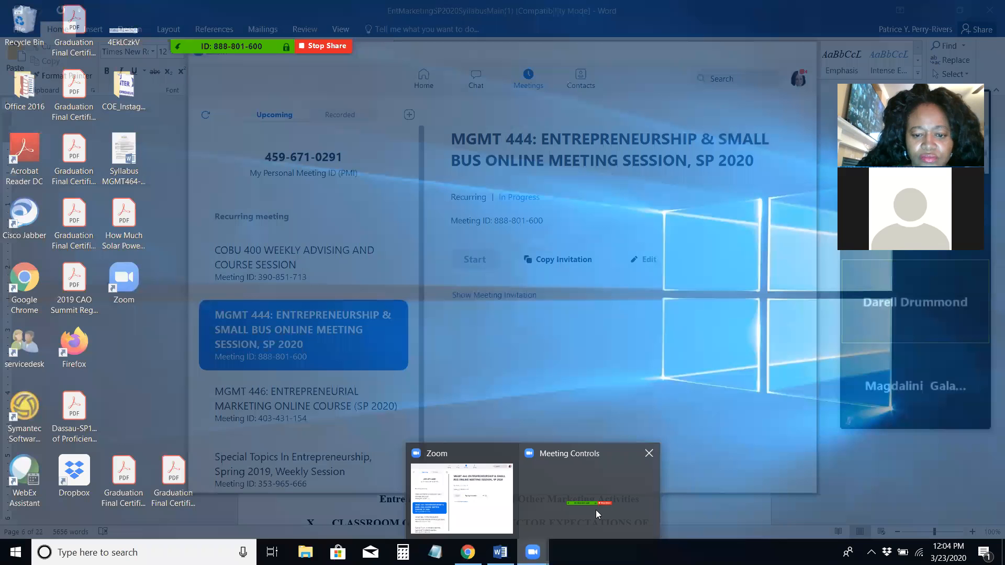
pyautogui.click(595, 510)
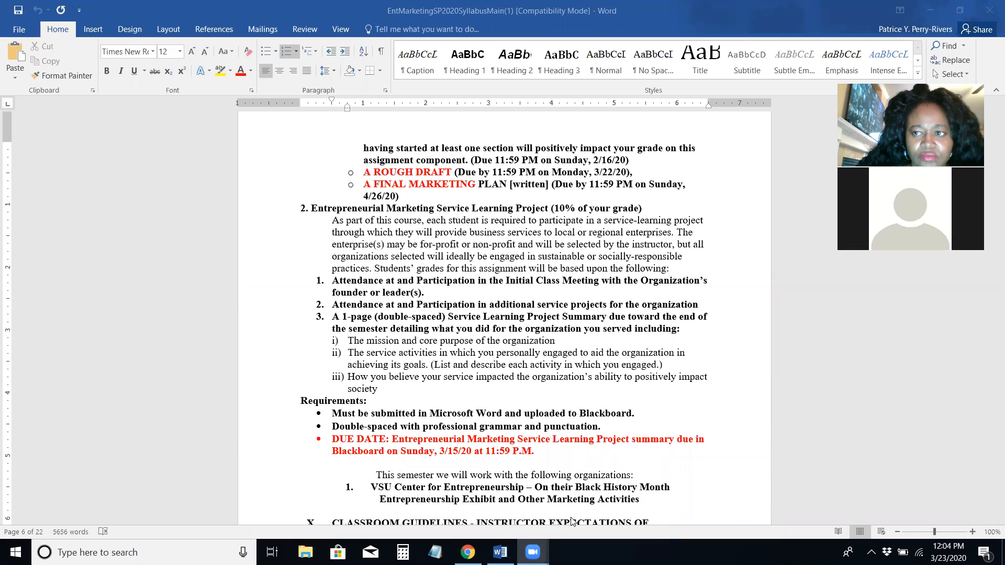
pyautogui.click(989, 9)
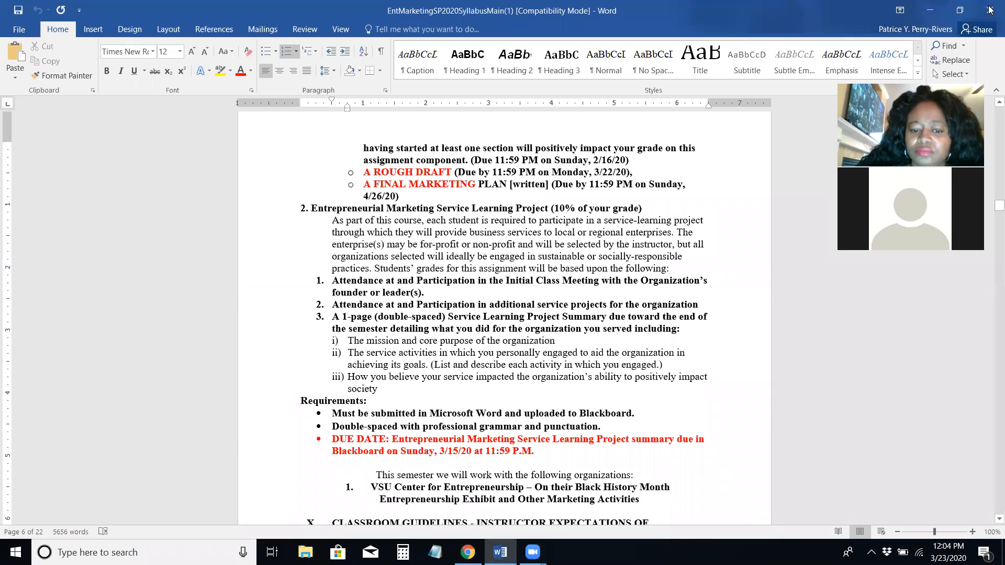
# Step: Switch to Chrome and bring up the Entrepreneurship Small Bus Mgm course home page in Blackboard
pyautogui.click(468, 552)
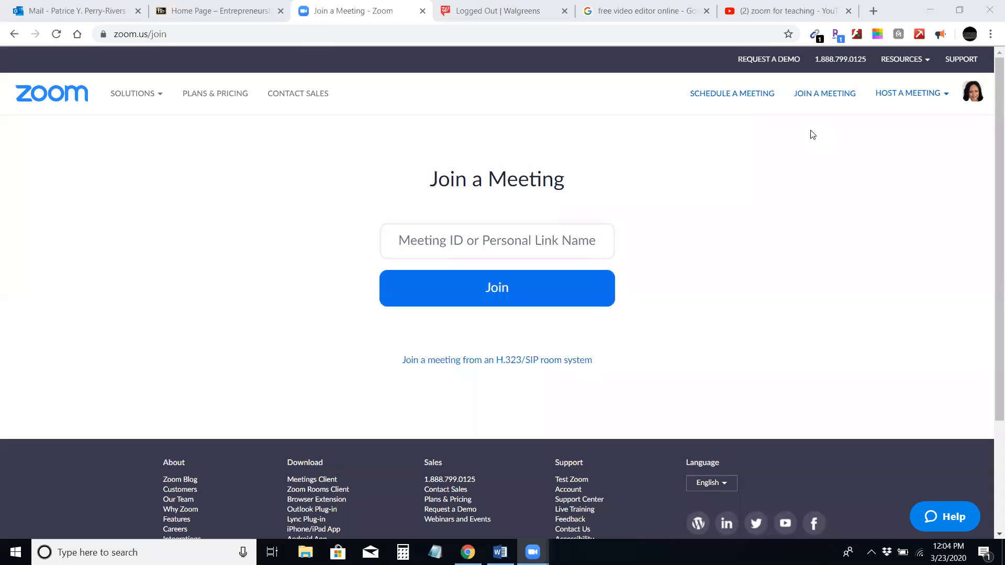
pyautogui.moveTo(532, 553)
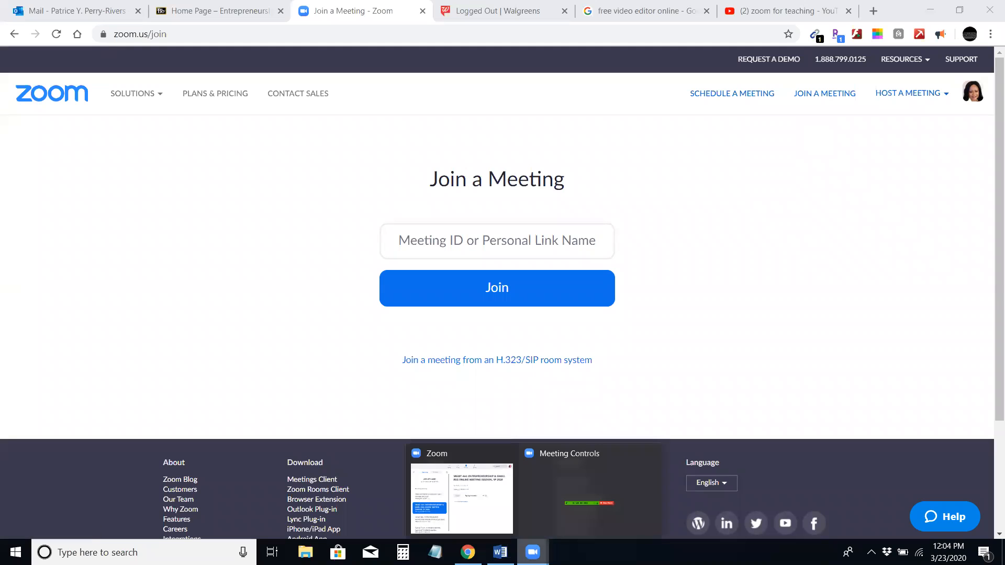
pyautogui.moveTo(492, 507)
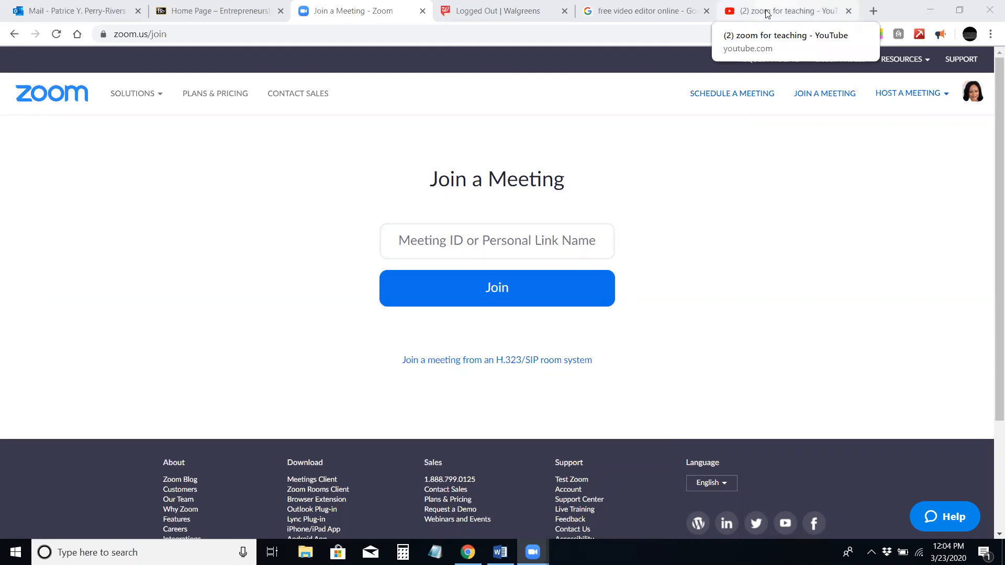
pyautogui.click(219, 11)
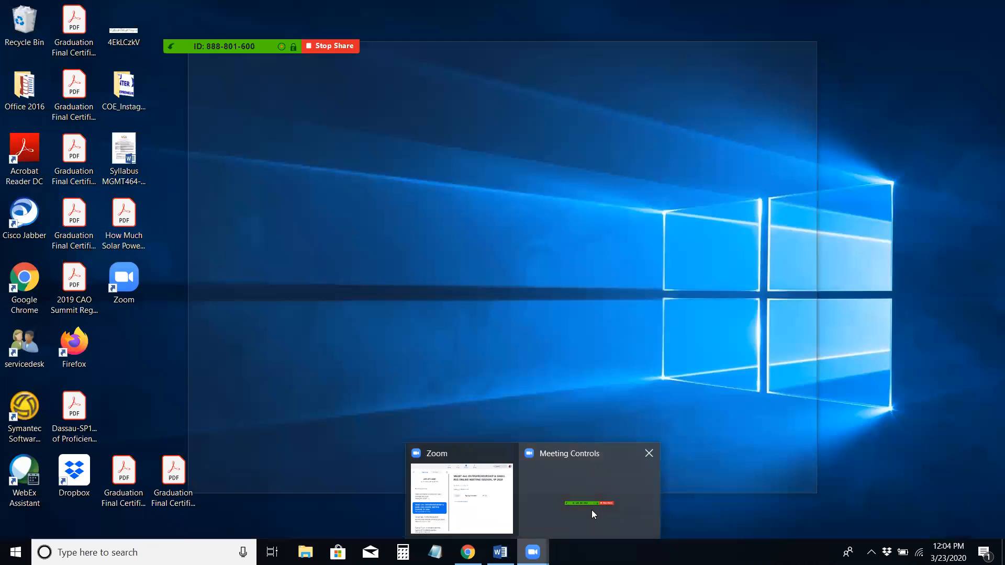
# Step: Try to bring up the Zoom meeting controls, then return to the Blackboard course home page in Chrome
pyautogui.click(592, 514)
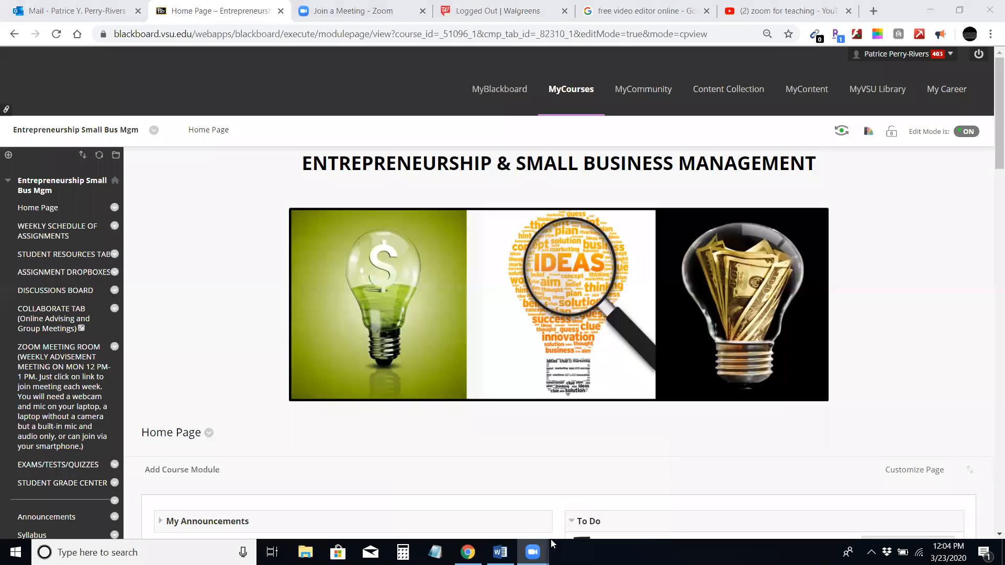
pyautogui.rightClick(532, 552)
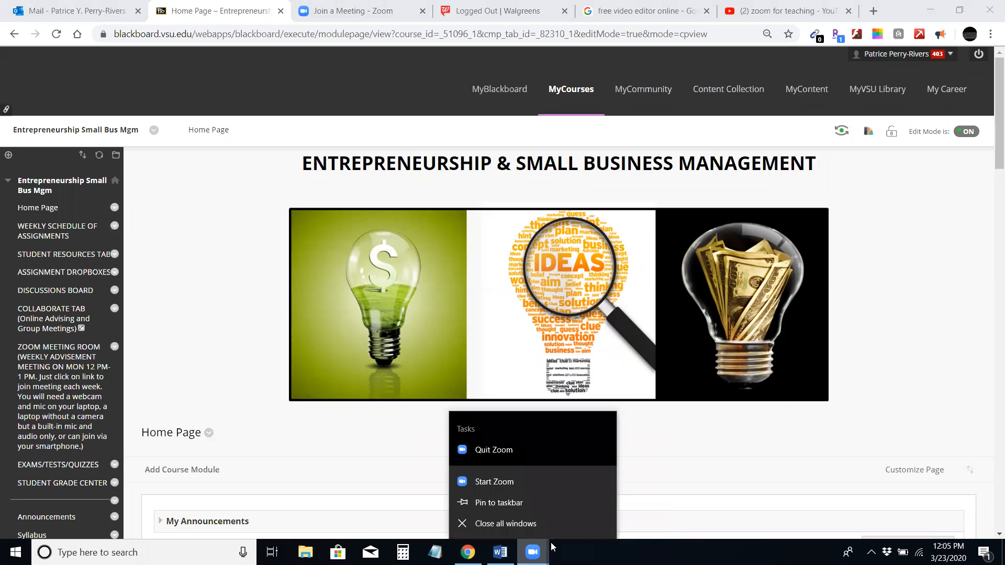
pyautogui.click(505, 481)
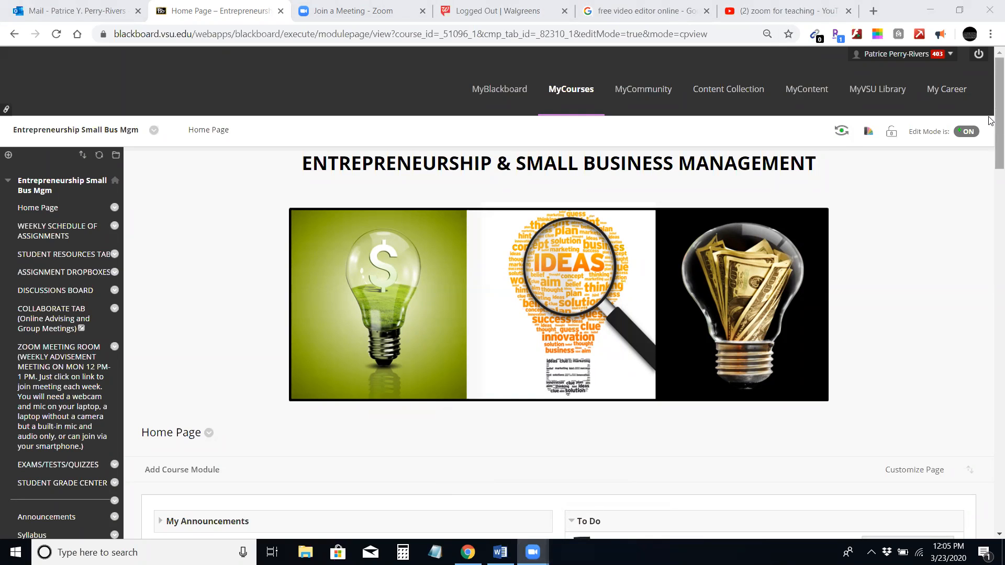
pyautogui.click(928, 5)
pyautogui.click(929, 5)
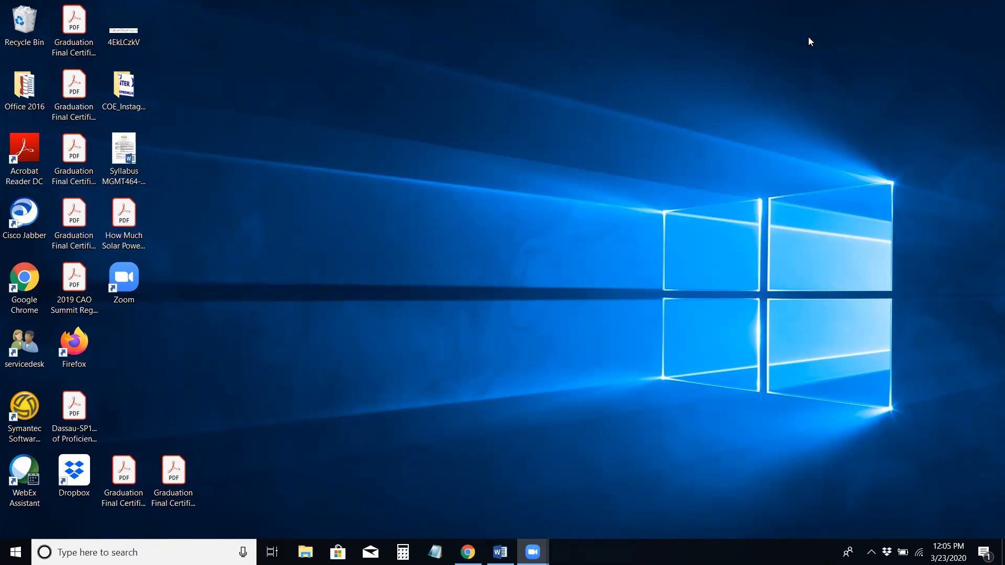
pyautogui.click(467, 552)
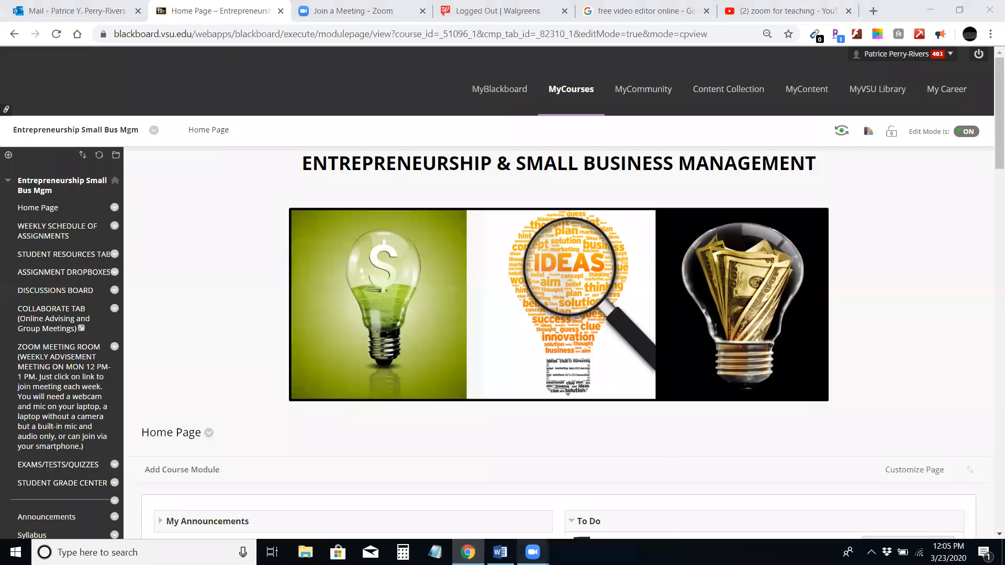
pyautogui.click(562, 490)
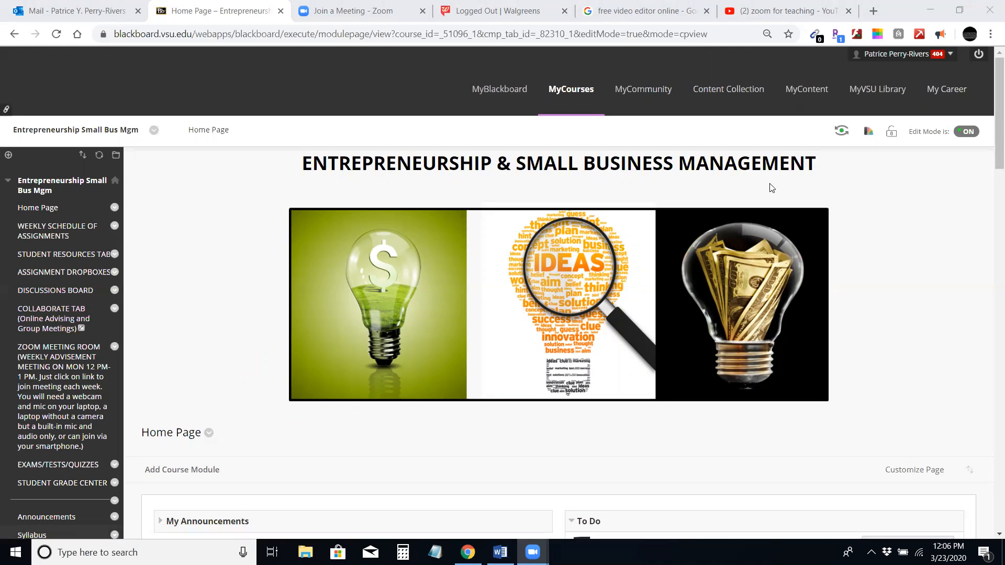
# Step: Turn on student preview for the course and open the Weekly Schedule of Assignments
pyautogui.click(845, 133)
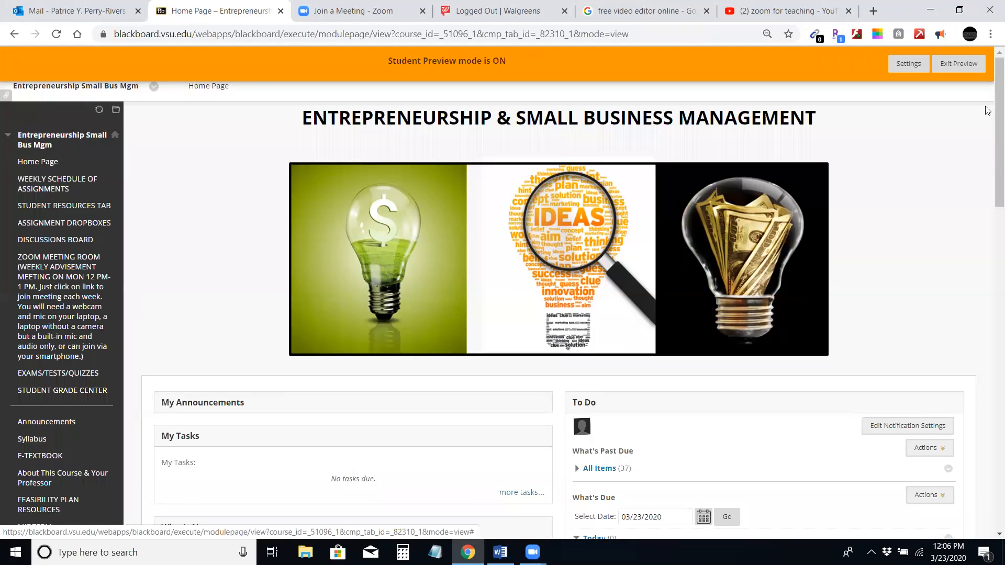
pyautogui.click(56, 194)
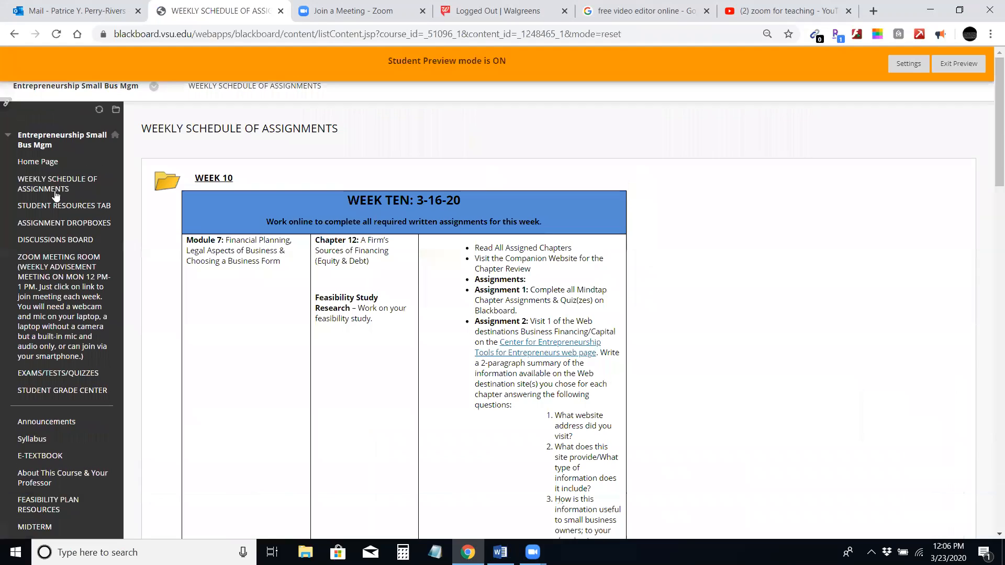
pyautogui.moveTo(990, 94); pyautogui.dragTo(991, 474)
pyautogui.moveTo(979, 305); pyautogui.dragTo(949, 56)
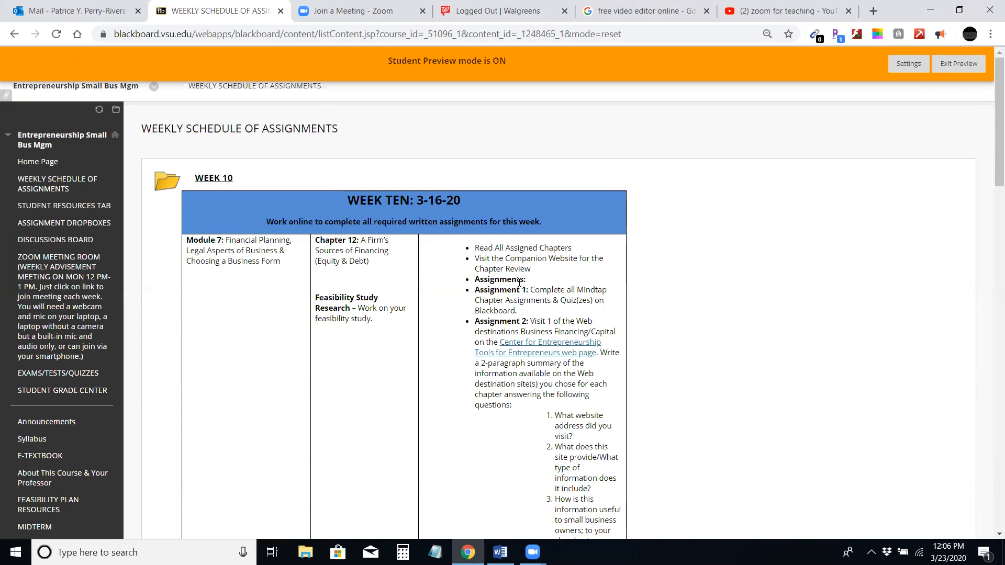
pyautogui.moveTo(992, 124); pyautogui.dragTo(991, 93)
# Step: Open the Week 10 folder, look into its Course Readings, PowerPoints, Videos folder, and return to Week 10
pyautogui.click(216, 179)
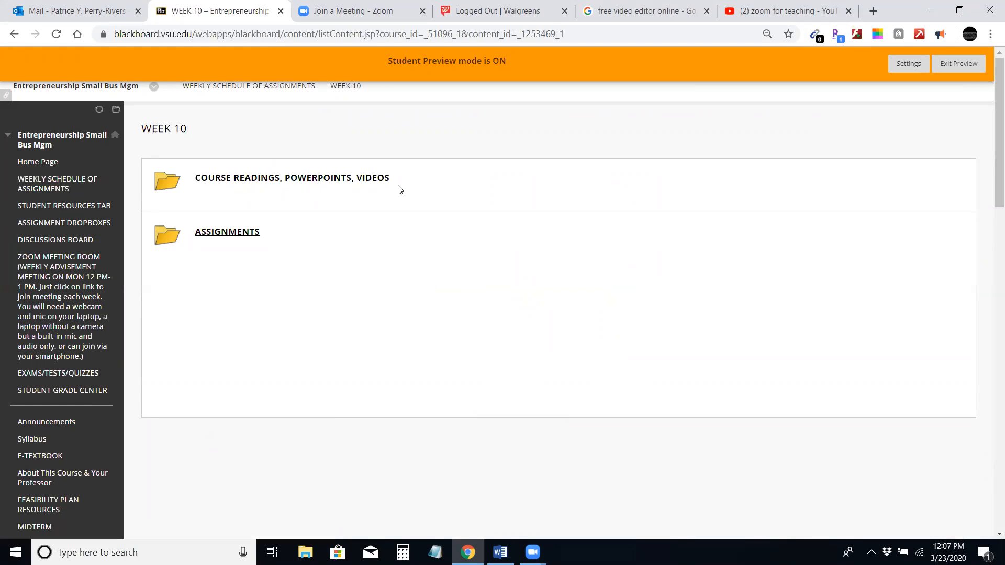
pyautogui.click(368, 182)
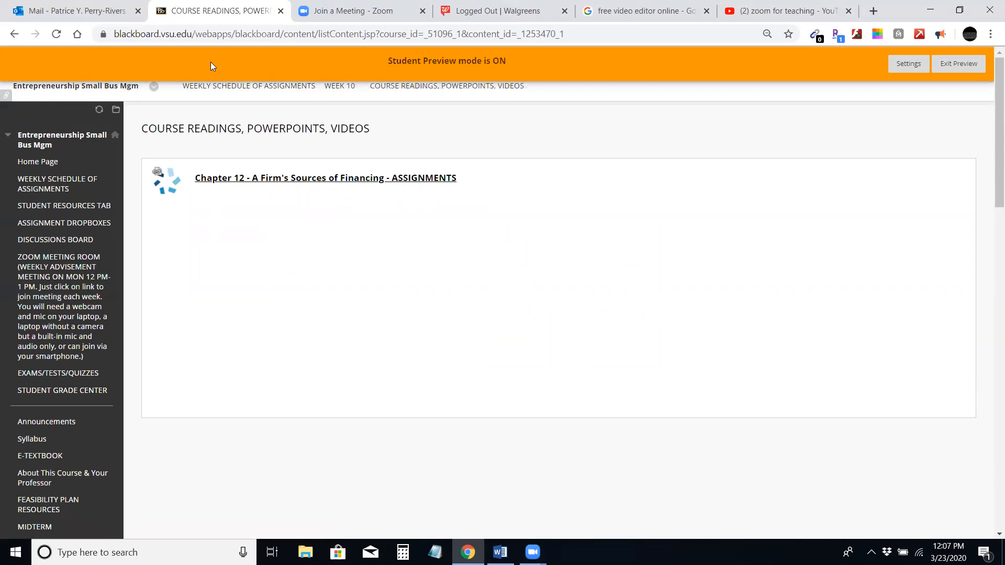
pyautogui.hotkey('alt', 'Left')
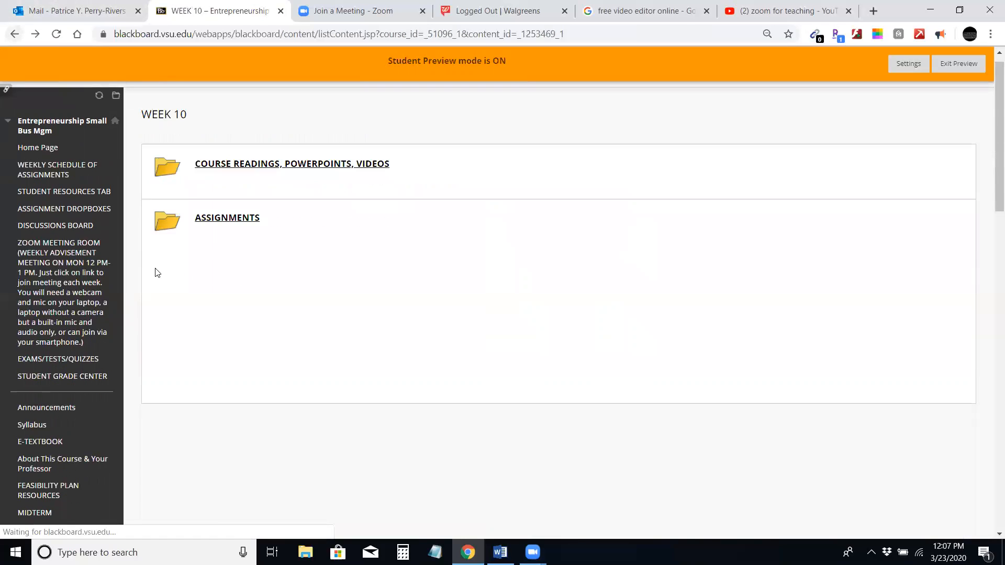
# Step: Open the Week 10 Assignments folder and examine its items and the Feasibility Plan Resources entry in the course menu
pyautogui.click(223, 219)
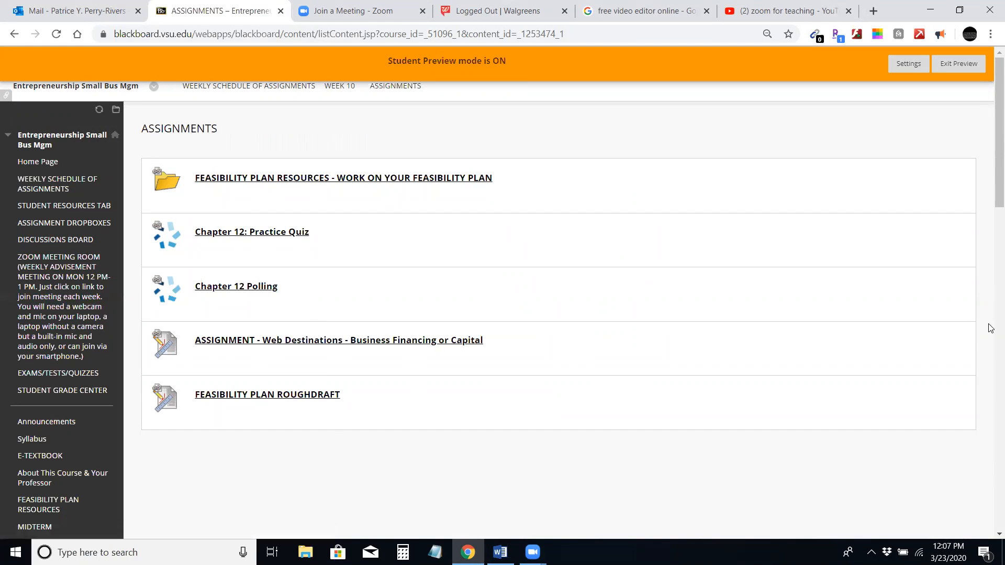
pyautogui.moveTo(990, 185); pyautogui.dragTo(978, 237)
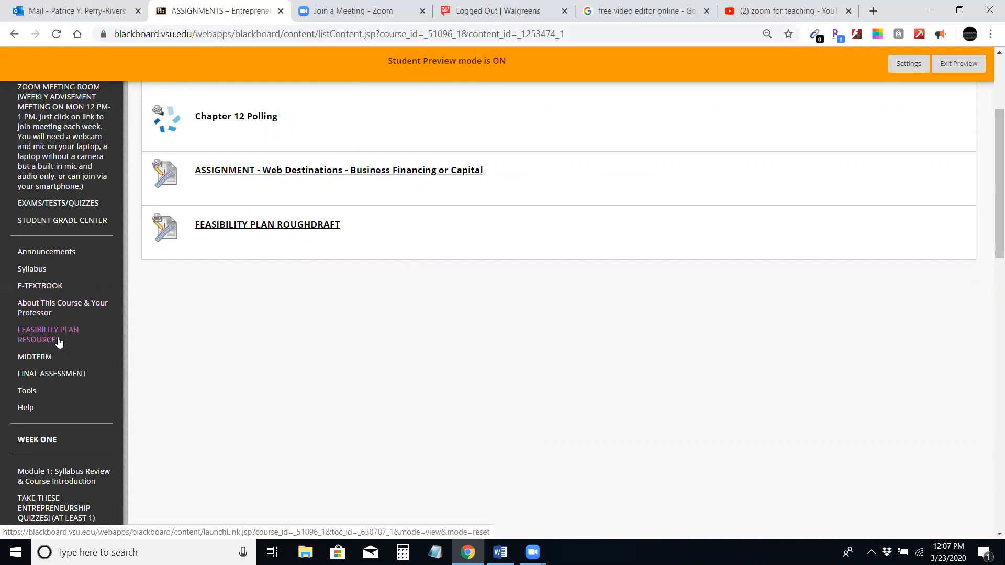
pyautogui.moveTo(991, 260); pyautogui.dragTo(991, 141)
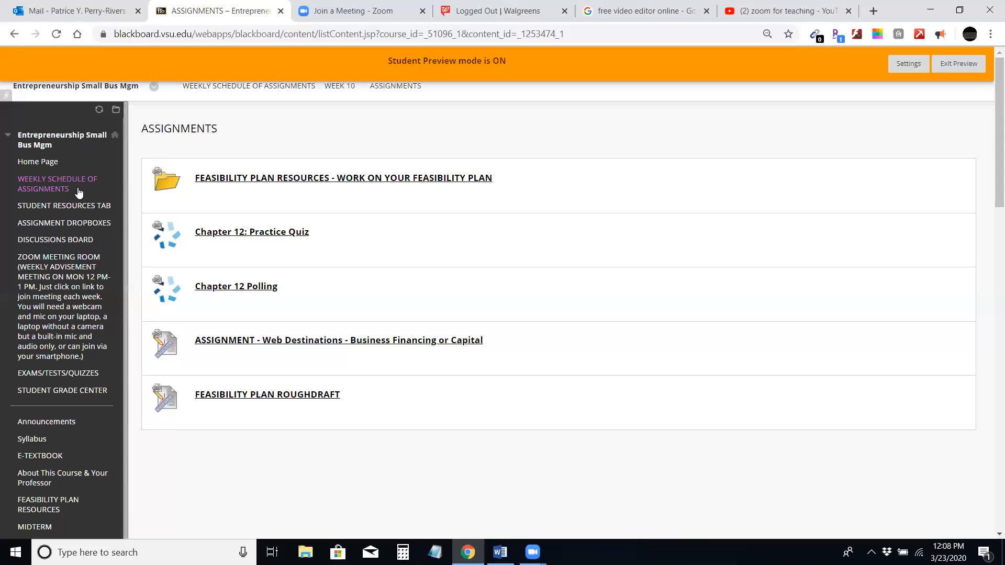
# Step: Leave the Week 10 Assignments folder and open the course's Assignment Dropboxes page
pyautogui.hotkey('alt', 'Left')
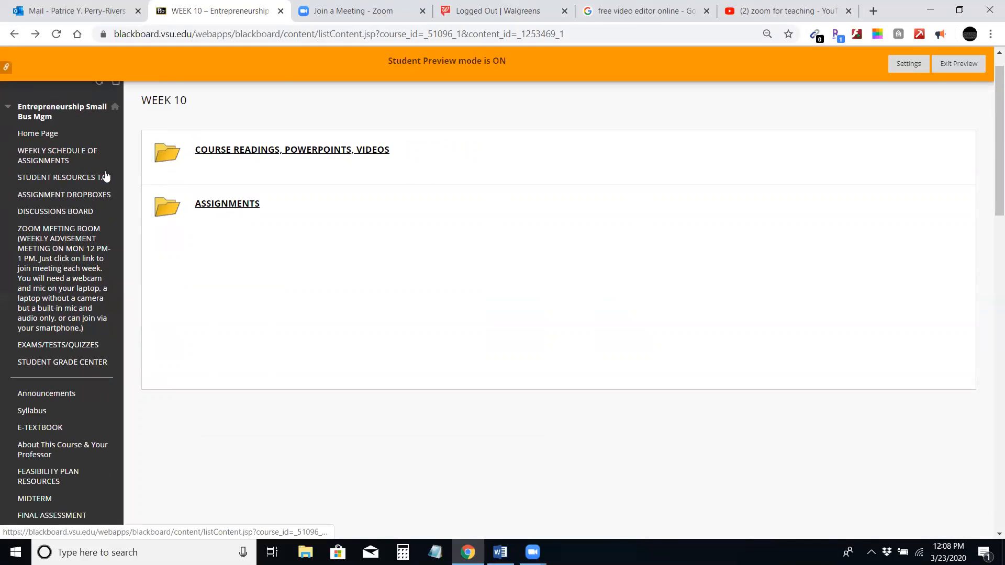
pyautogui.click(76, 197)
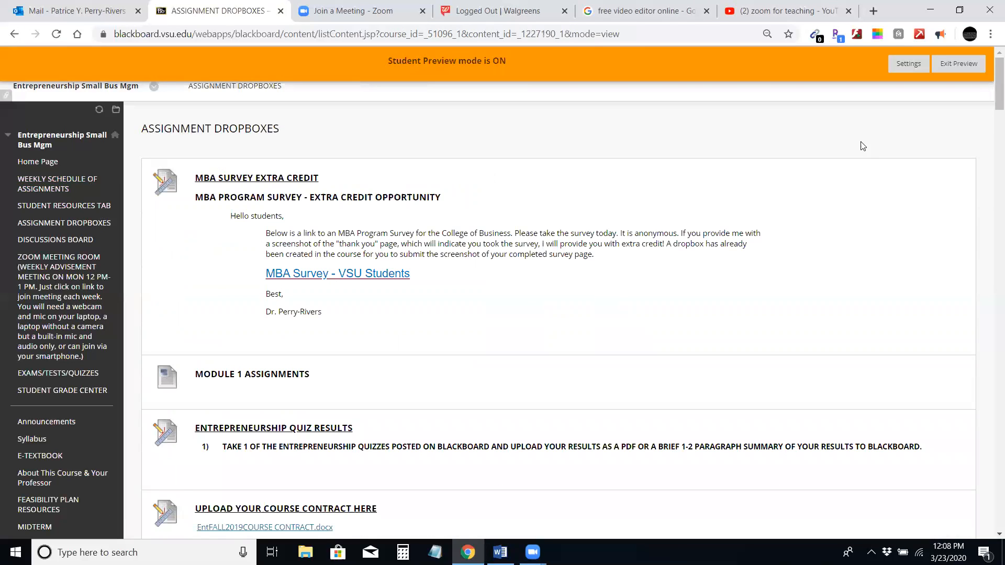
pyautogui.moveTo(991, 90); pyautogui.dragTo(991, 60)
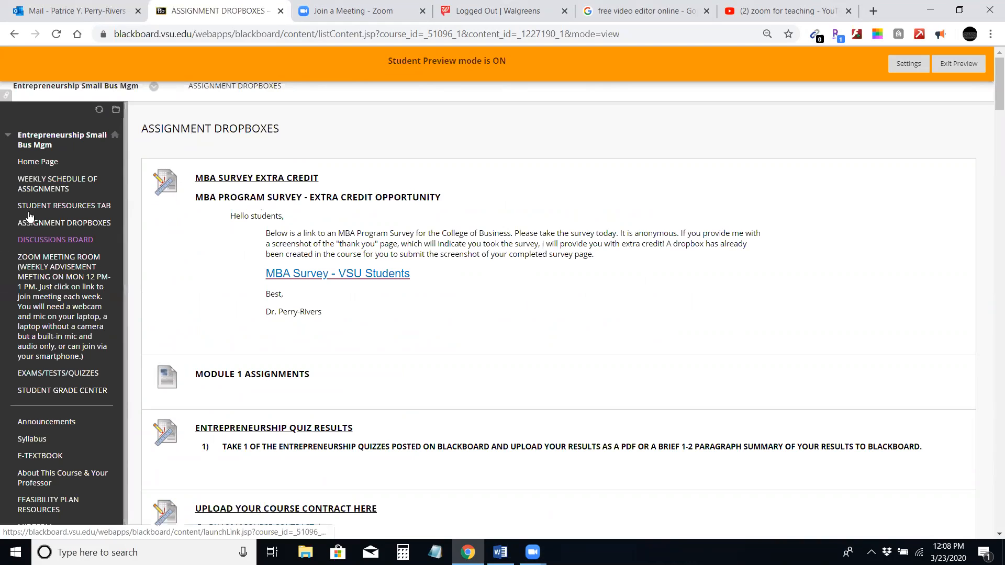
# Step: Review Week 10 in the Weekly Schedule of Assignments and open that week's Assignments folder
pyautogui.click(52, 186)
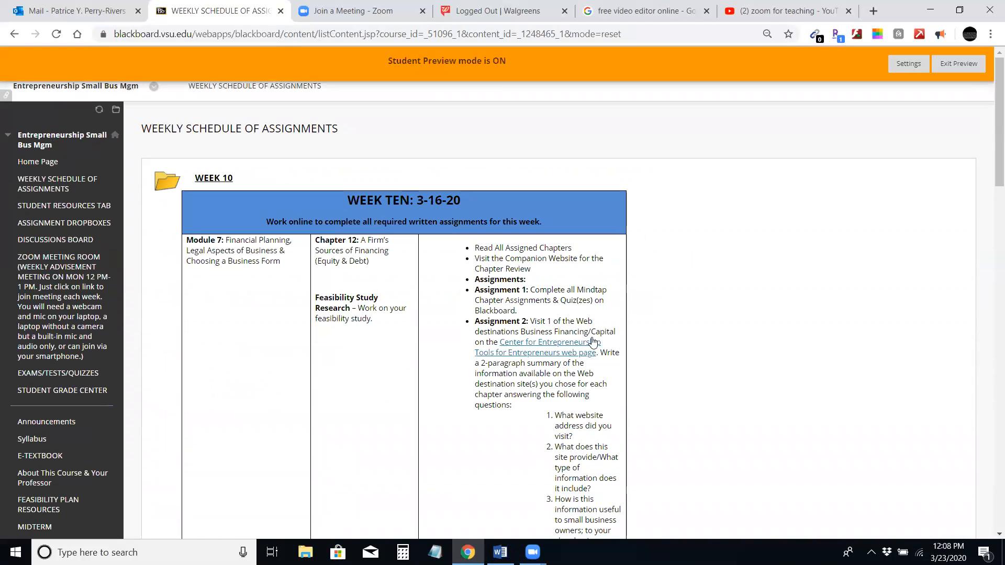
pyautogui.moveTo(991, 104); pyautogui.dragTo(990, 143)
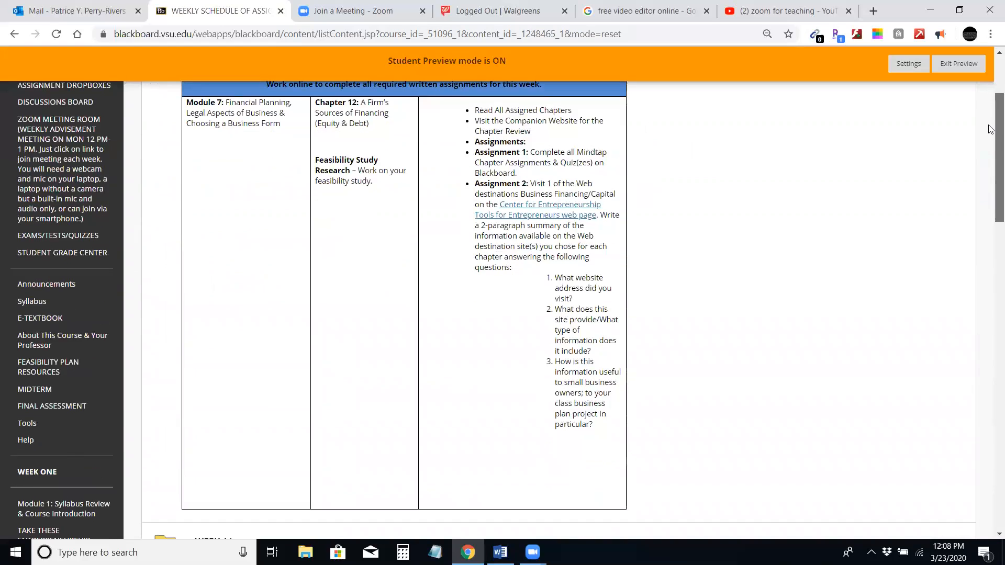
pyautogui.scroll(1, 991, 129)
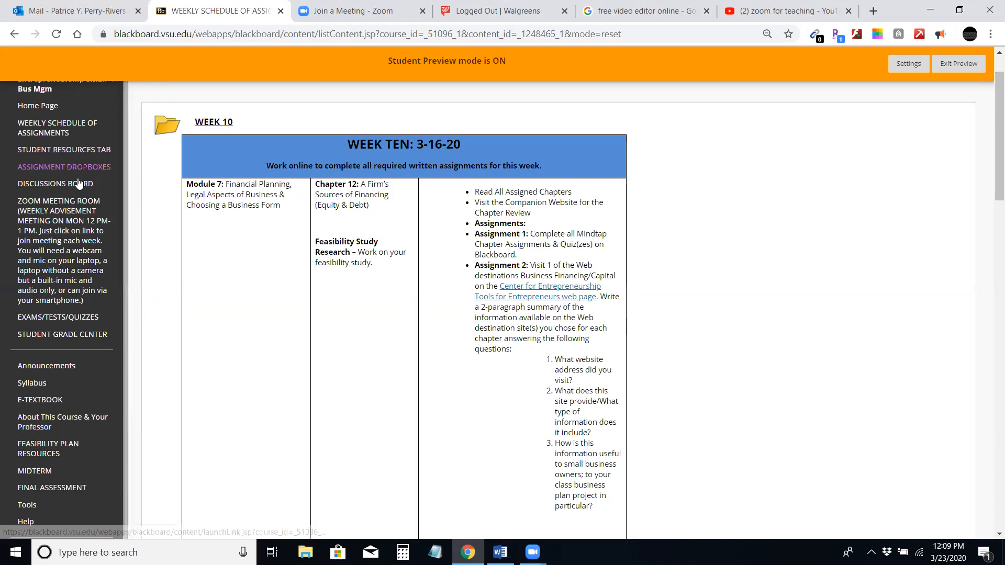
pyautogui.click(209, 122)
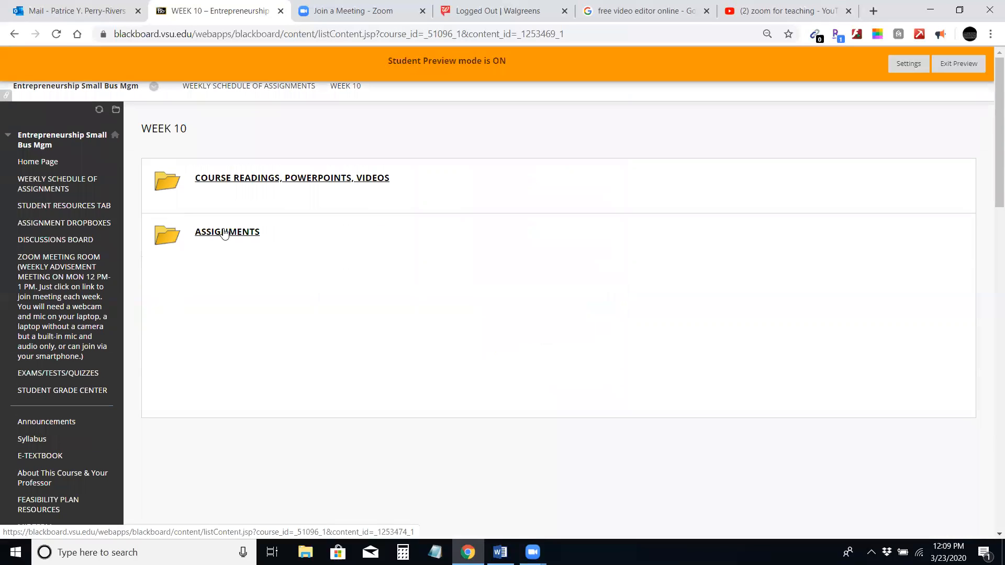
pyautogui.click(225, 233)
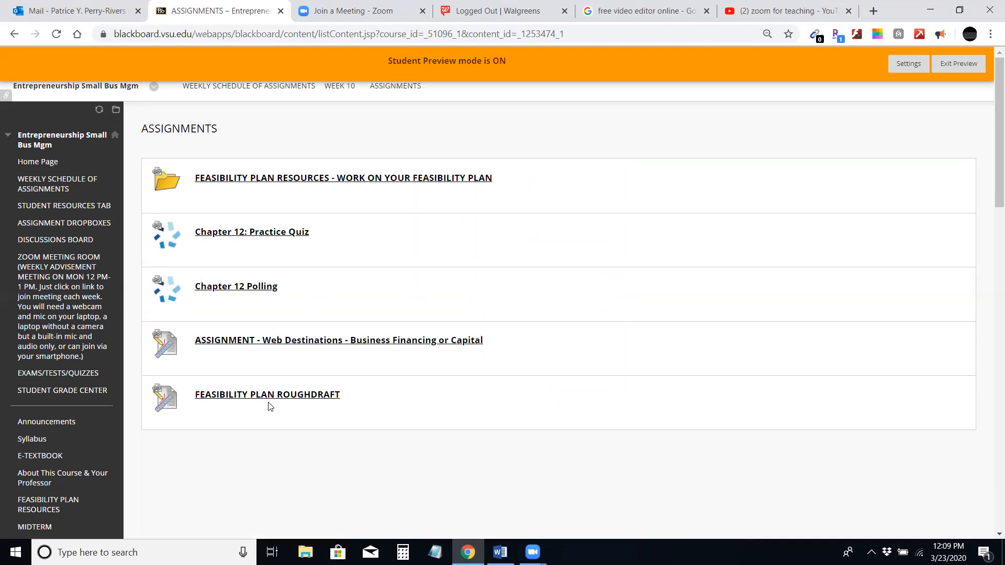
# Step: Return to the Weekly Schedule of Assignments and examine the Week 10 and Week 11 requirements
pyautogui.click(38, 188)
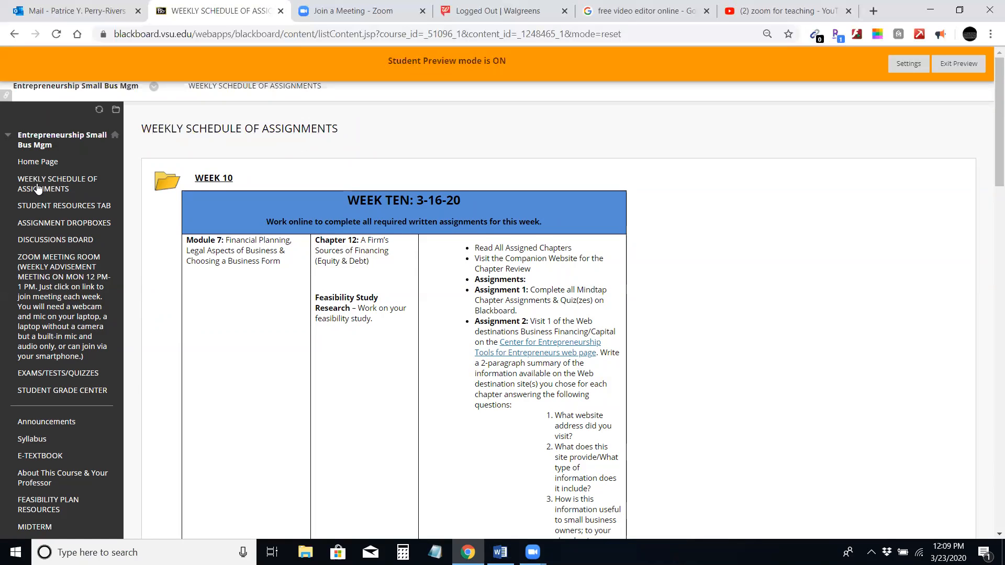
pyautogui.click(929, 10)
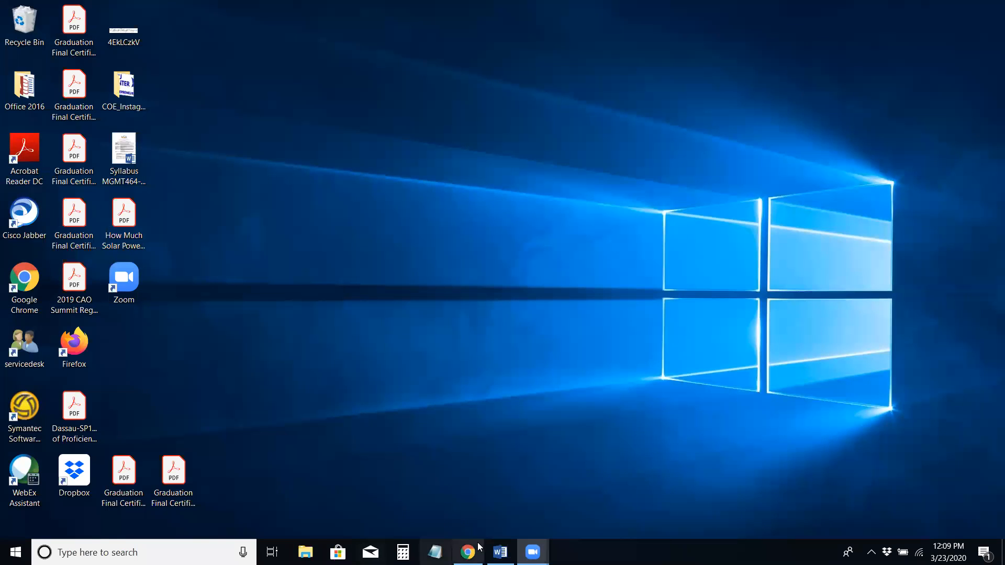
pyautogui.click(467, 551)
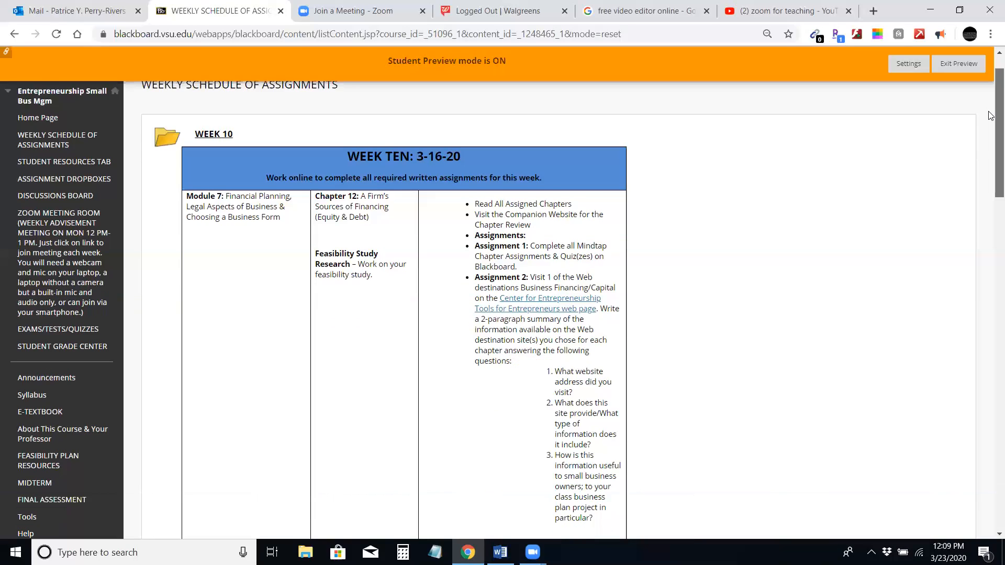
pyautogui.scroll(-2, 990, 123)
pyautogui.scroll(-6, 990, 123)
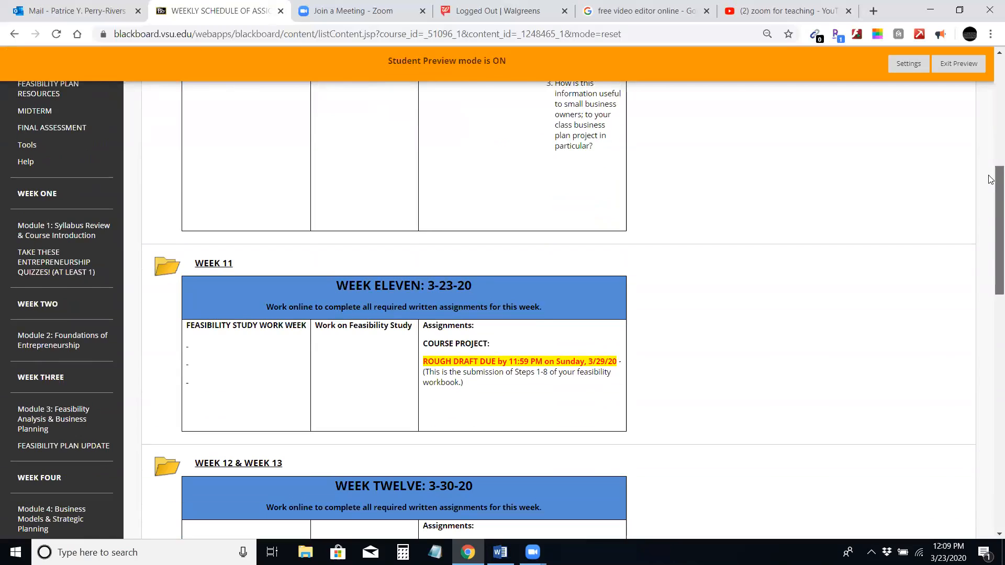
pyautogui.scroll(8, 990, 188)
pyautogui.scroll(-4, 987, 108)
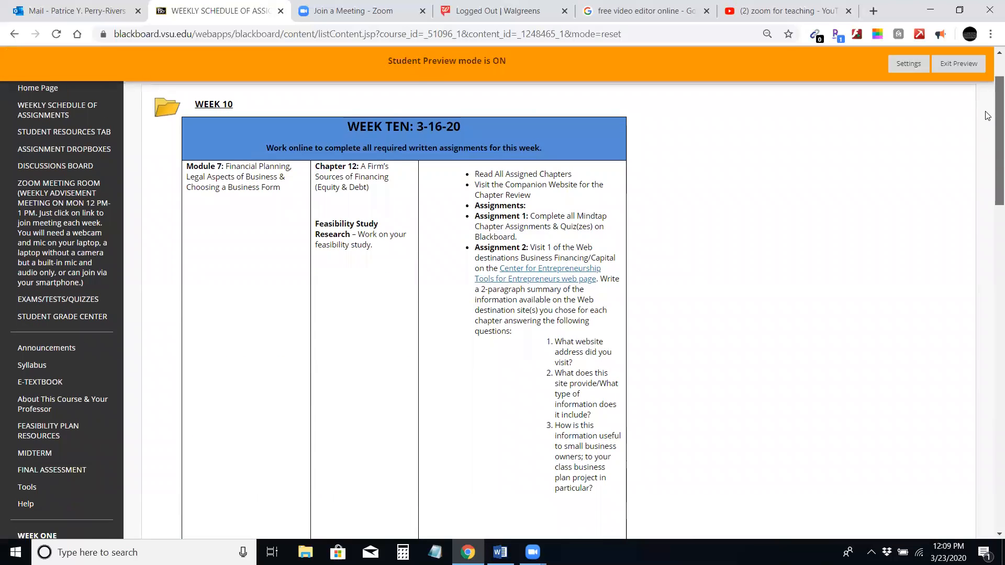
# Step: Examine the Week 10 through Week 13 requirements in the Weekly Schedule of Assignments, including the Week 11 rough draft deadline
pyautogui.scroll(-2, 987, 177)
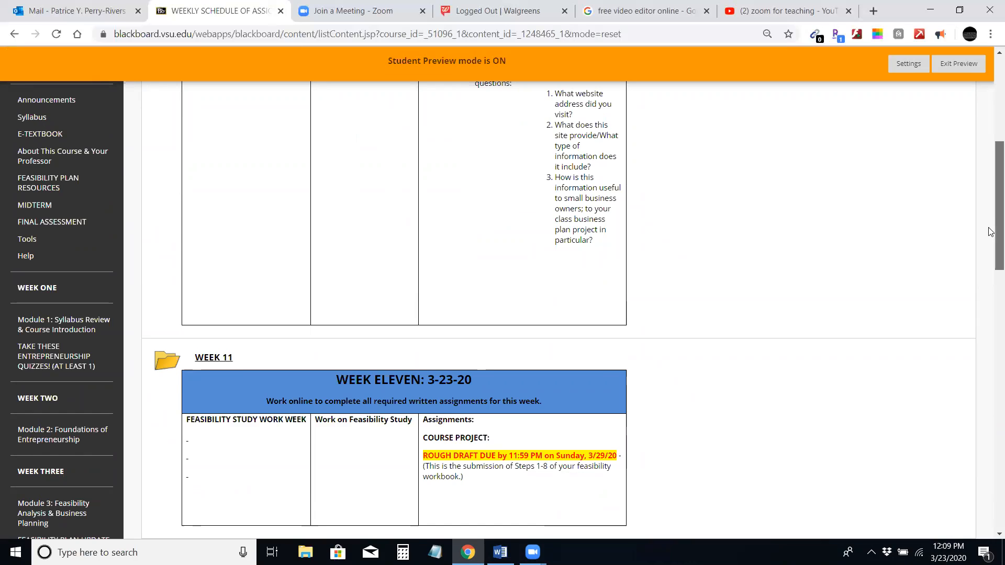
pyautogui.scroll(1, 989, 209)
pyautogui.scroll(-1, 989, 215)
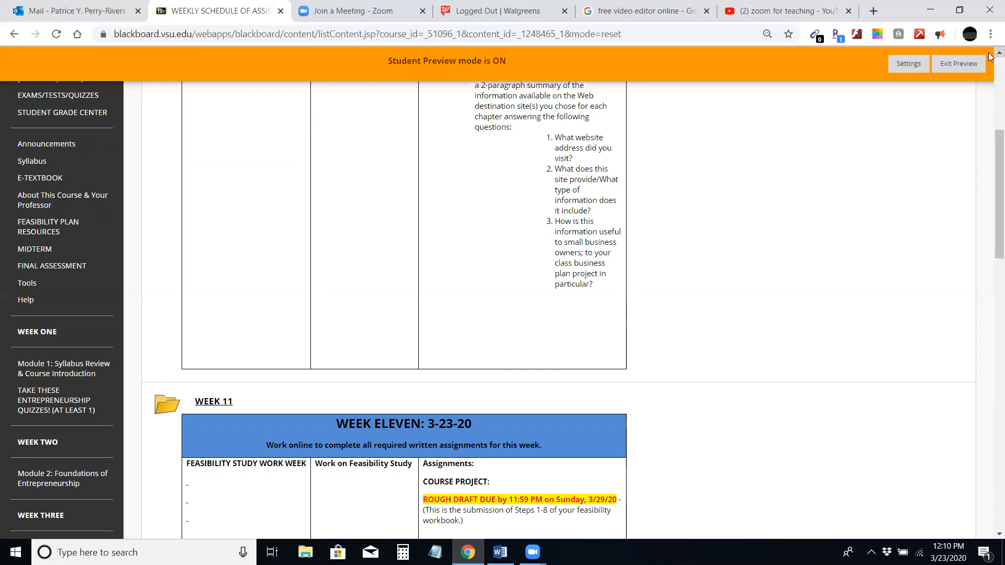
pyautogui.scroll(1, 990, 55)
pyautogui.scroll(5, 990, 56)
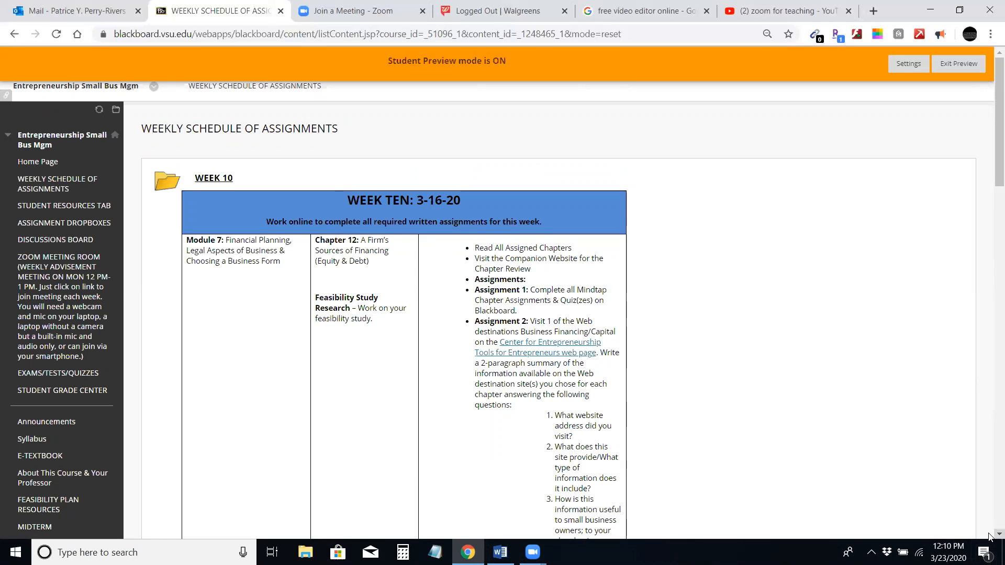
pyautogui.scroll(-3, 989, 536)
pyautogui.scroll(-7, 989, 535)
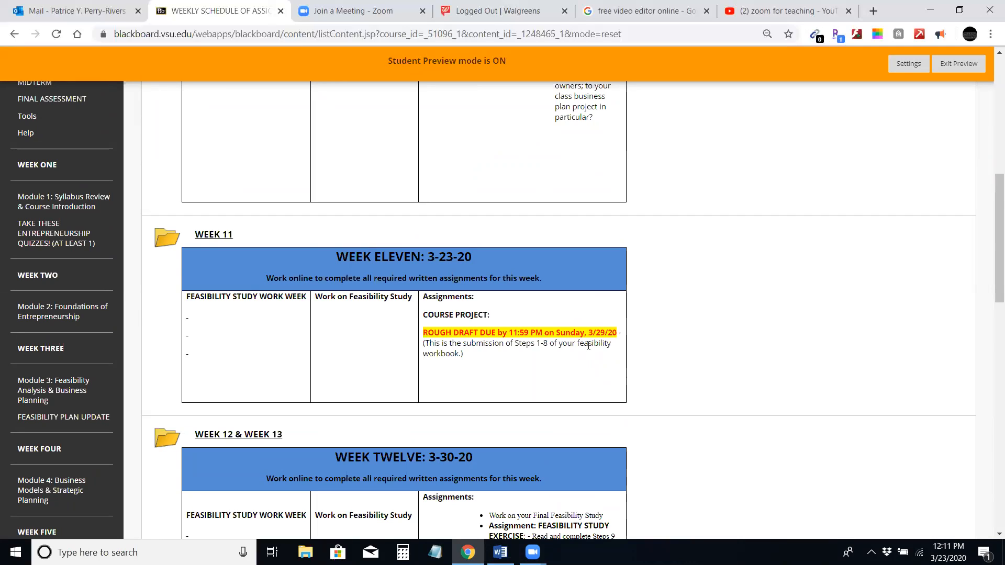
pyautogui.scroll(-5, 588, 346)
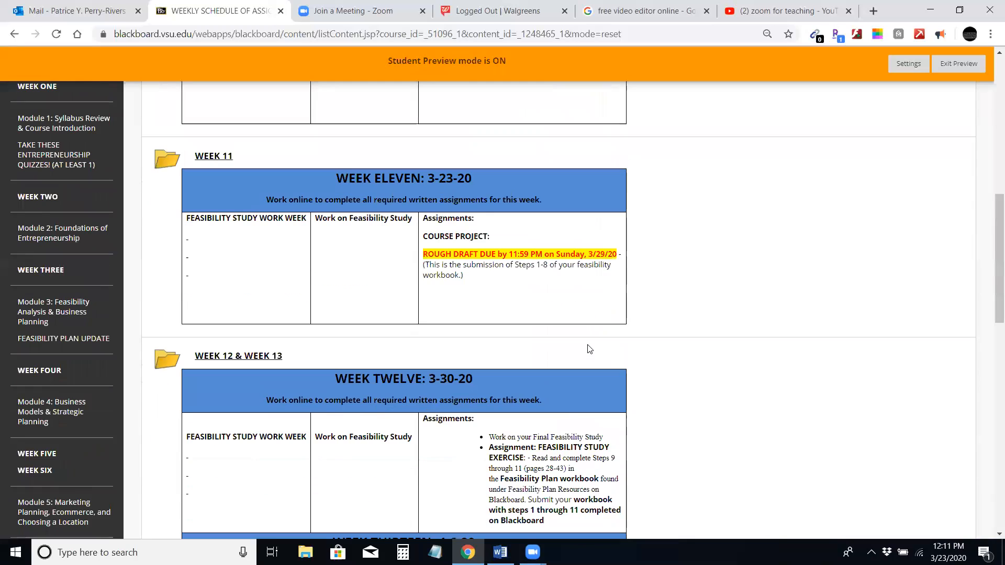
pyautogui.scroll(-1, 588, 346)
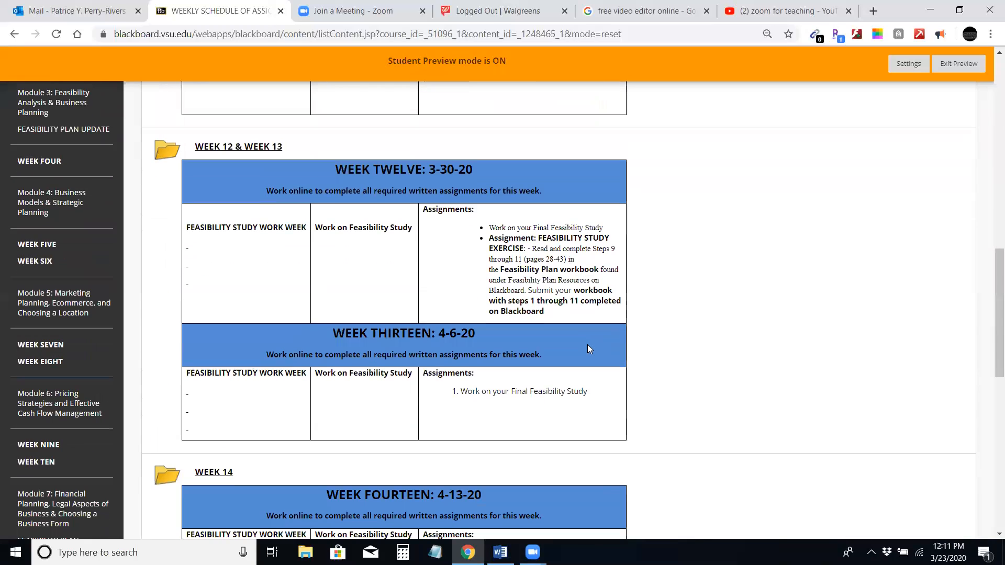
pyautogui.scroll(15, 589, 345)
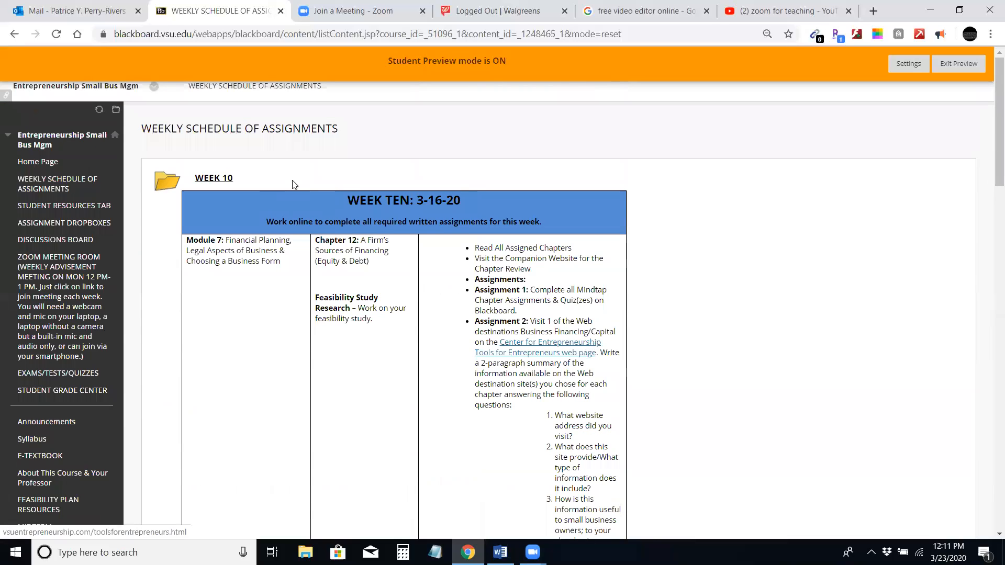
# Step: Visit the Student Resources Tab and Discussions Board, checking the Zoom Meeting Room link before returning to the Discussion Board
pyautogui.click(58, 209)
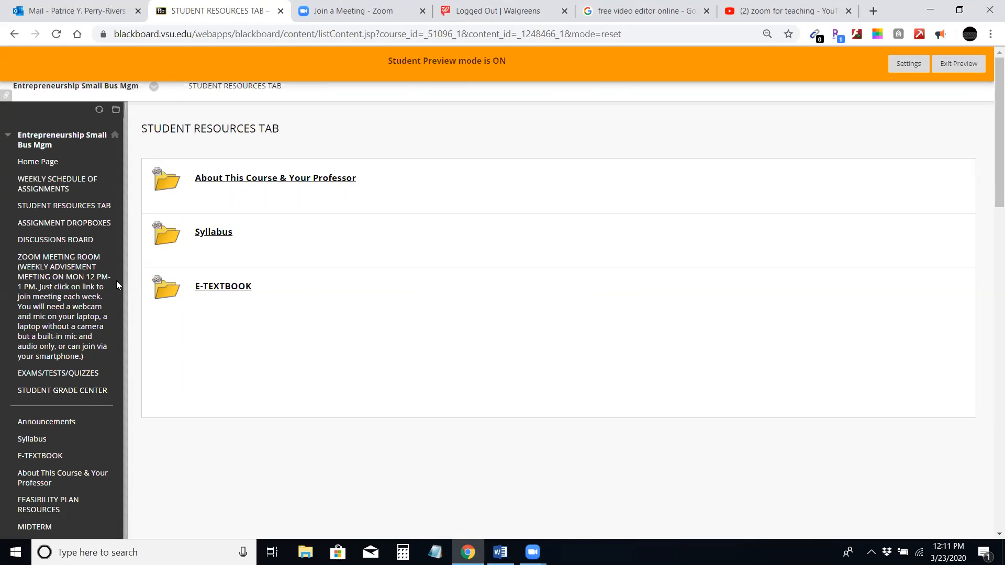
pyautogui.click(43, 241)
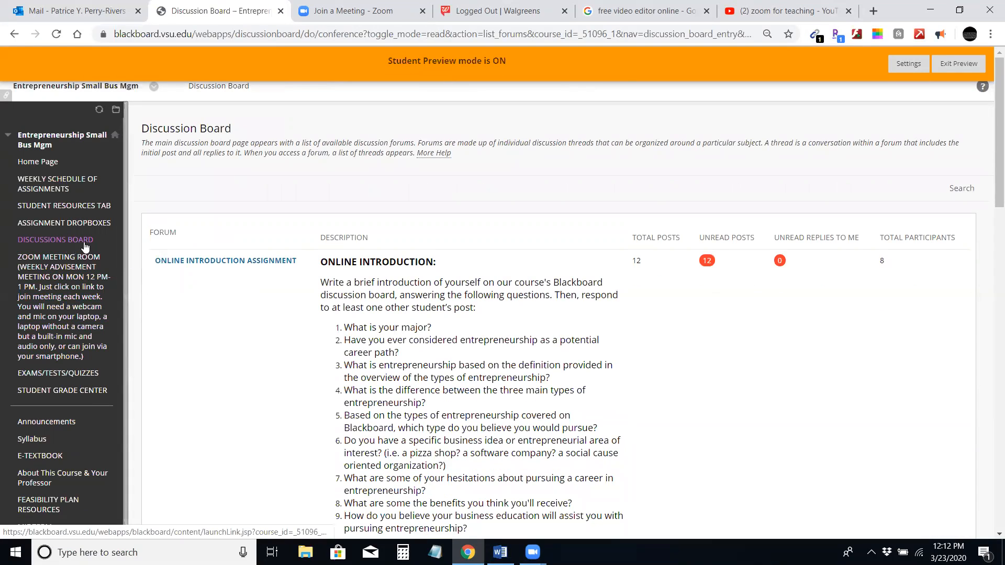
pyautogui.click(67, 300)
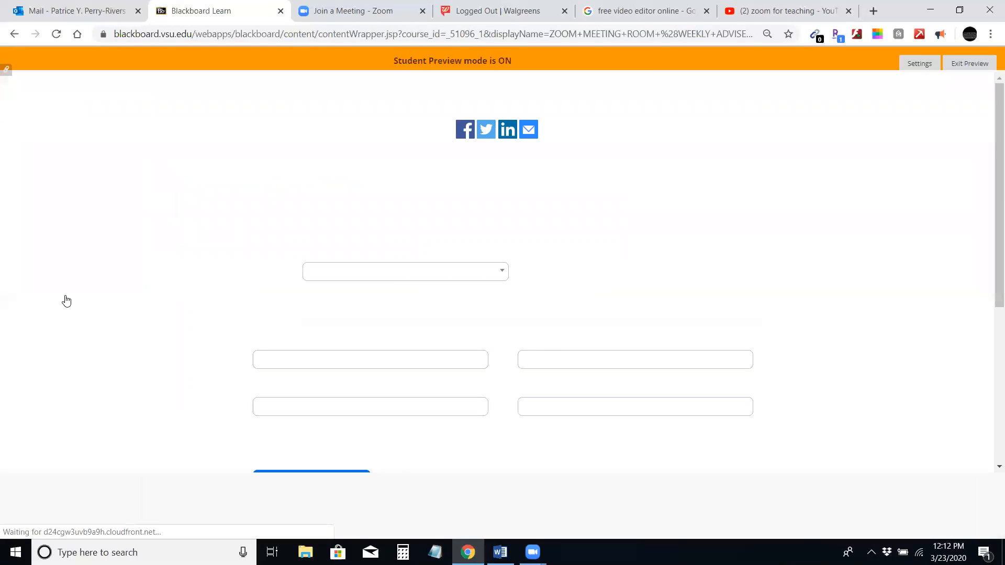
pyautogui.hotkey('alt', 'Left')
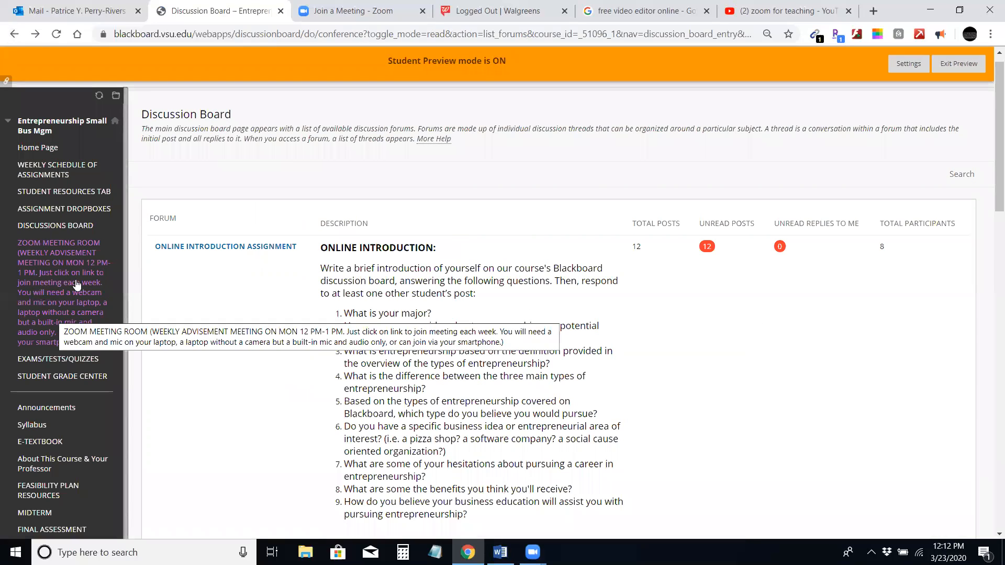
# Step: Review the Exams/Tests/Quizzes page and the assessment entries in the course menu, and open the Student Grade Center
pyautogui.click(62, 365)
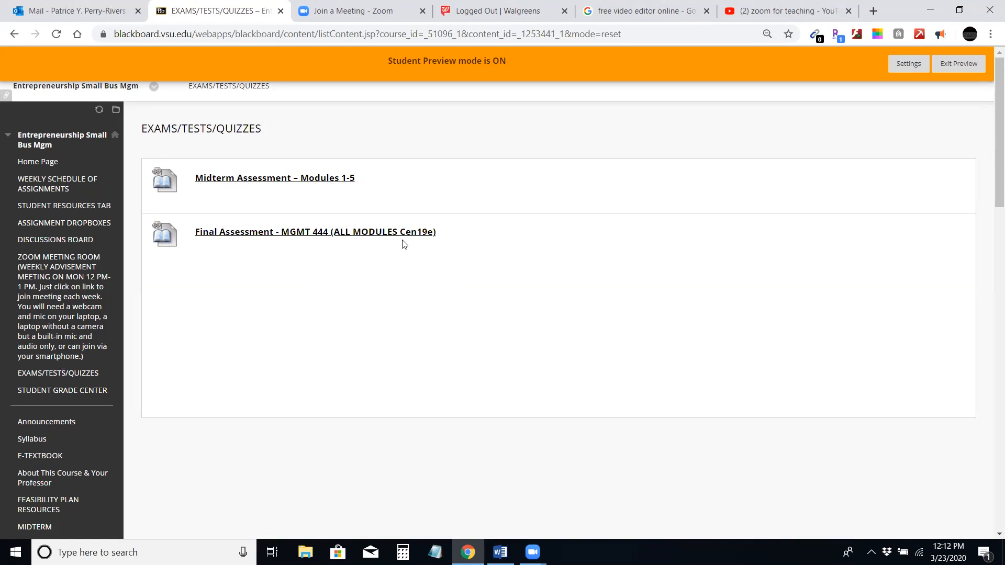
pyautogui.moveTo(991, 167); pyautogui.dragTo(991, 245)
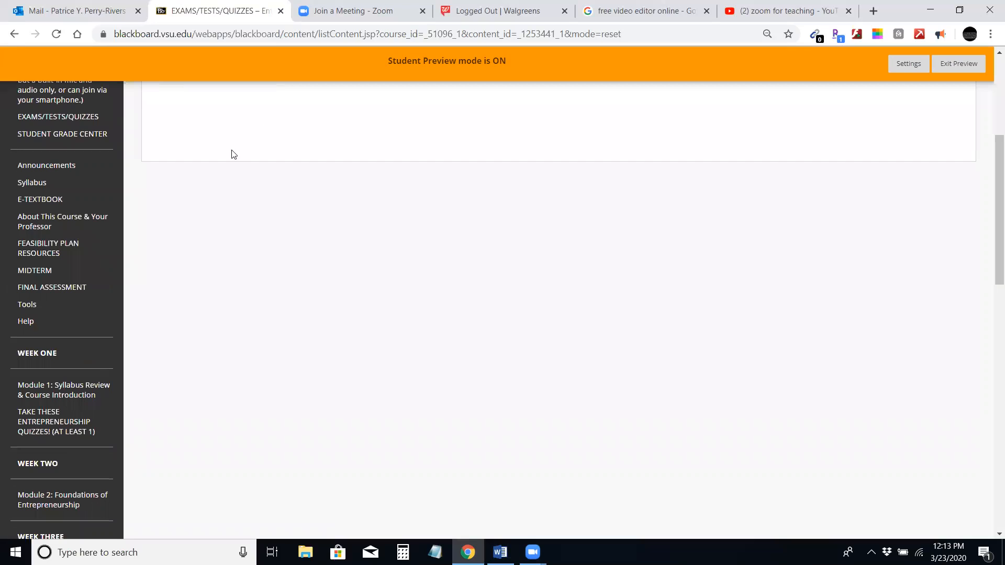
pyautogui.click(54, 288)
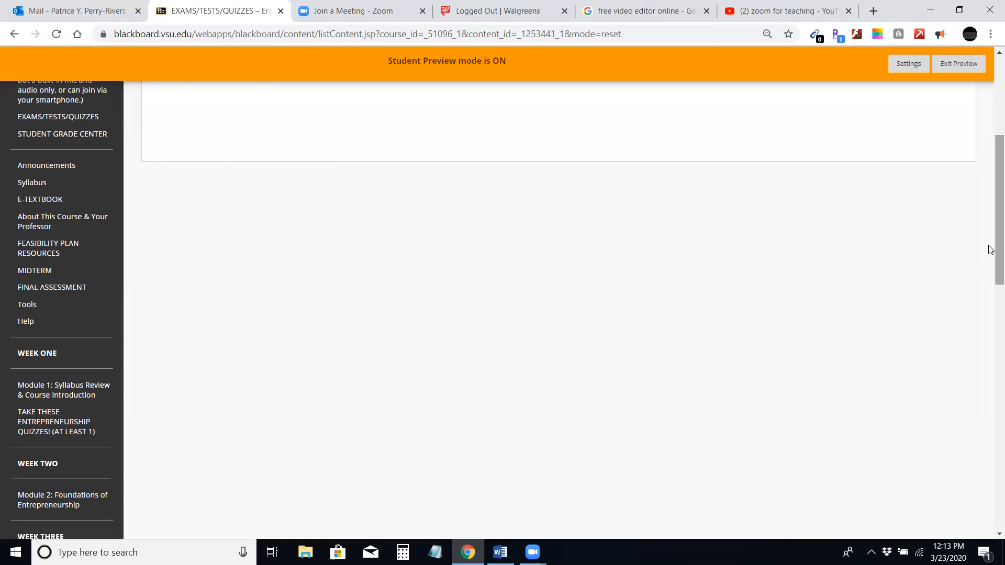
pyautogui.moveTo(991, 250); pyautogui.dragTo(991, 149)
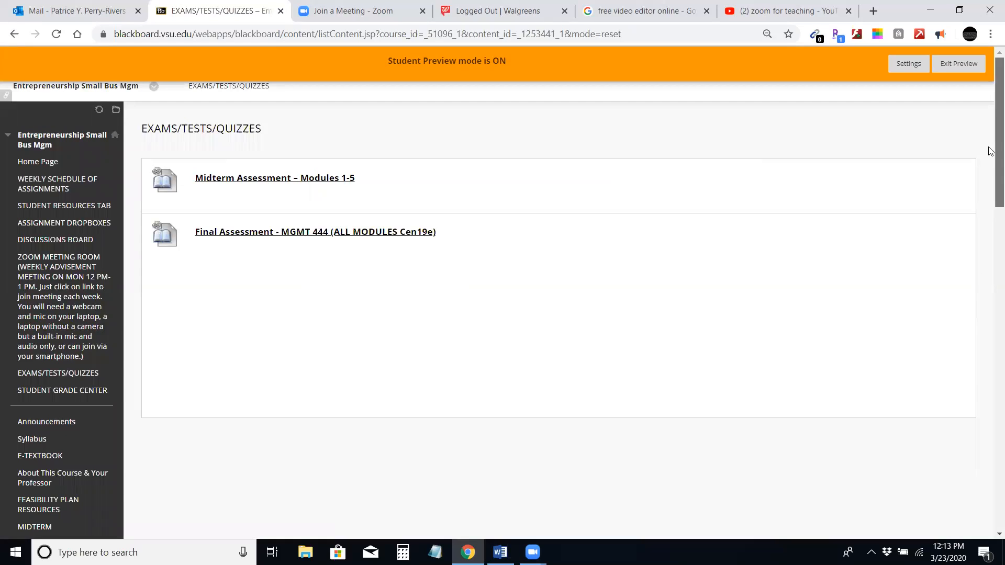
pyautogui.click(58, 393)
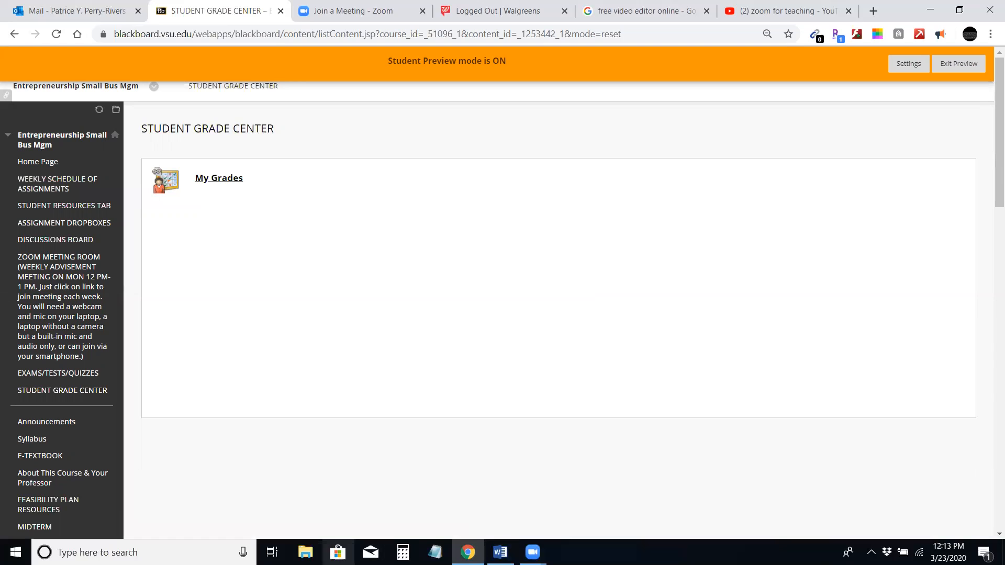
# Step: Switch to File Explorer and open the MGMT 444-ENT and SMALL BUSINESS folder under Virginia State University's Courses
pyautogui.click(305, 552)
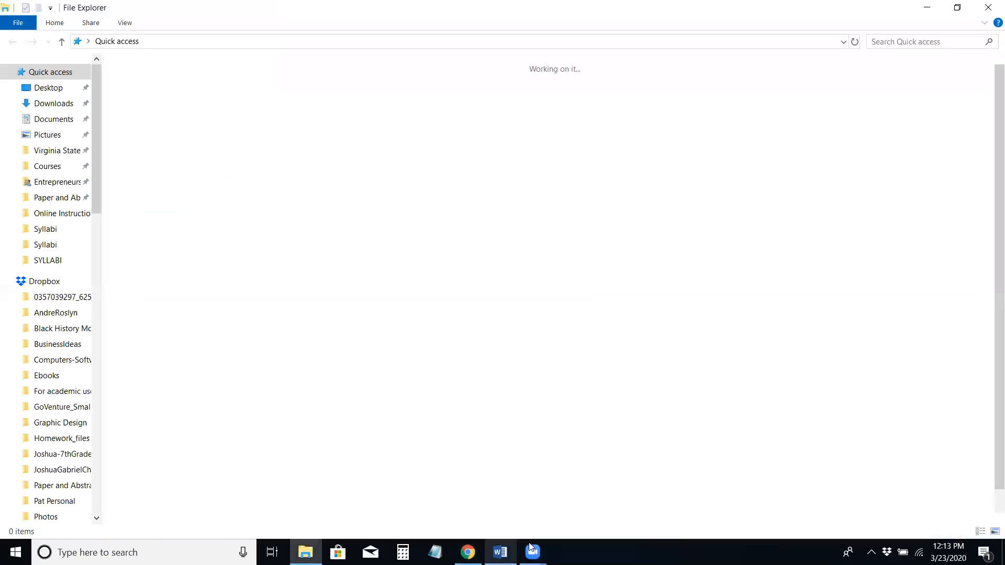
pyautogui.click(532, 552)
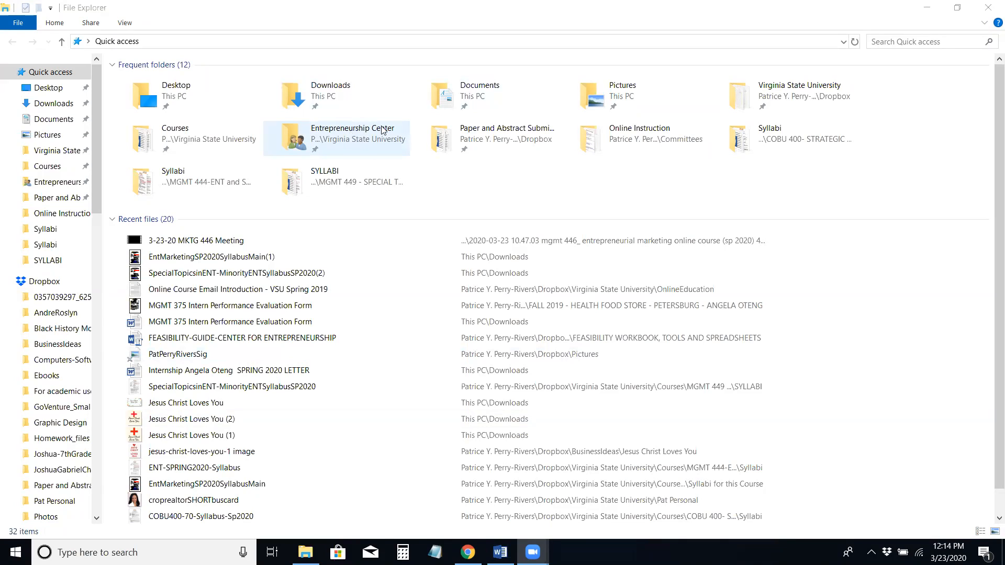
pyautogui.doubleClick(753, 100)
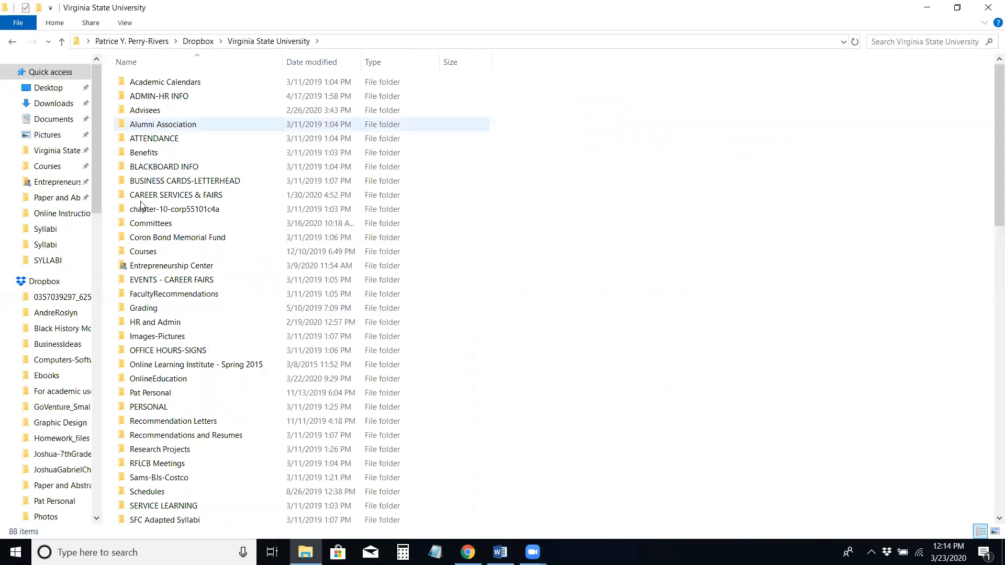
pyautogui.doubleClick(155, 253)
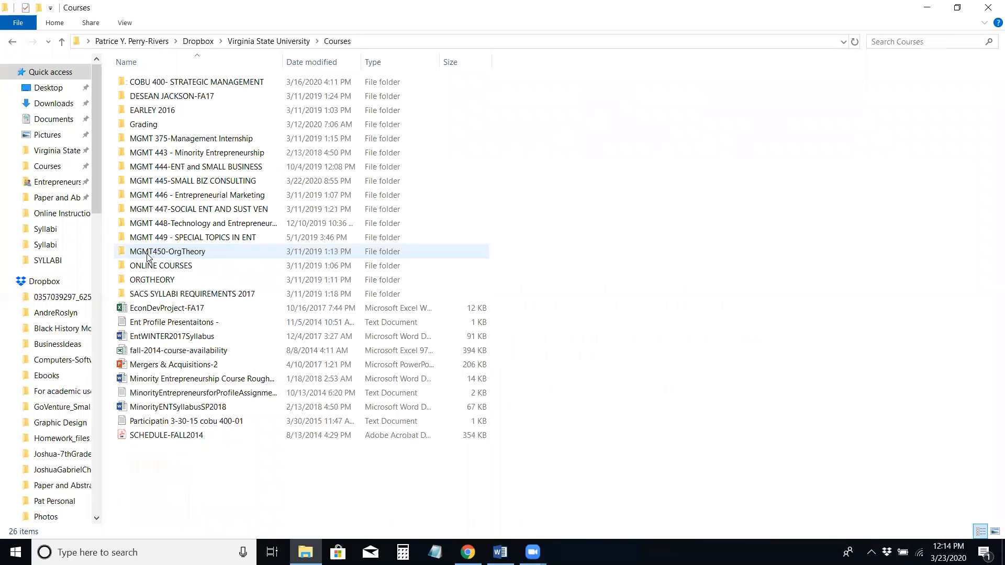
pyautogui.doubleClick(185, 167)
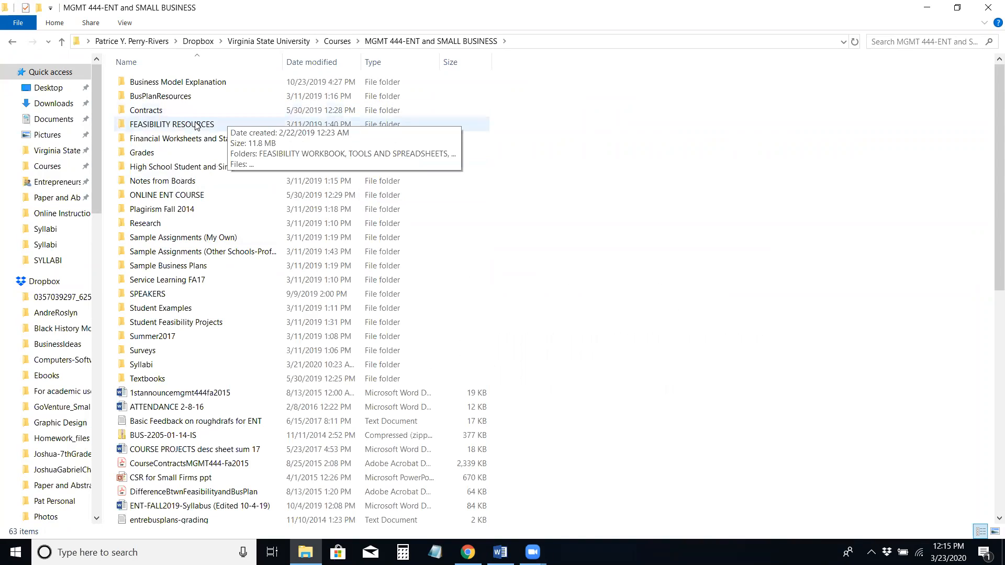
# Step: Open the newest FEASIBILITY-GUIDE-CENTER FOR ENTREPRENEURSHIP Word document from the FEASIBILITY WORKBOOK, TOOLS AND SPREADSHEETS folder in FEASIBILITY RESOURCES
pyautogui.click(196, 125)
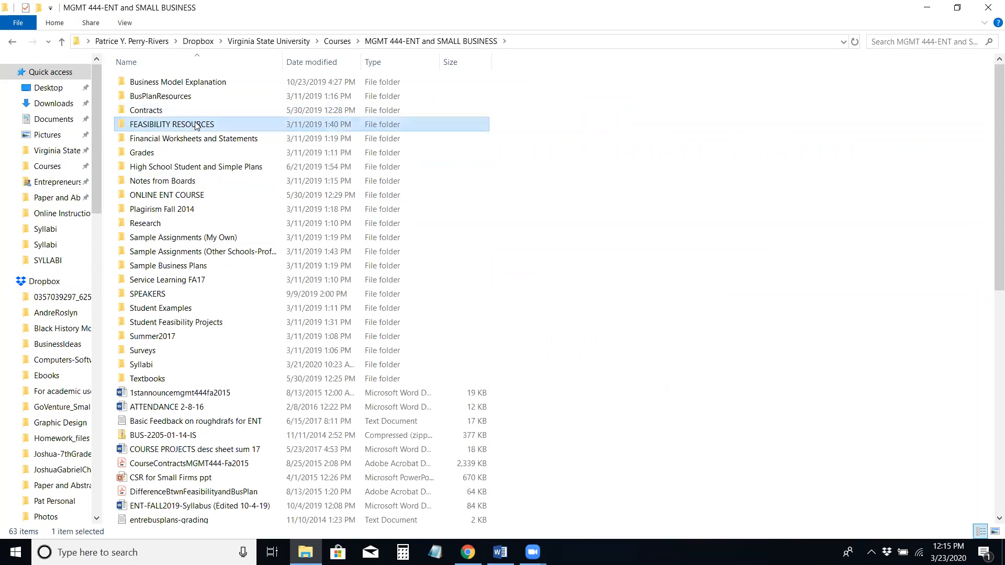
pyautogui.doubleClick(196, 126)
pyautogui.doubleClick(209, 83)
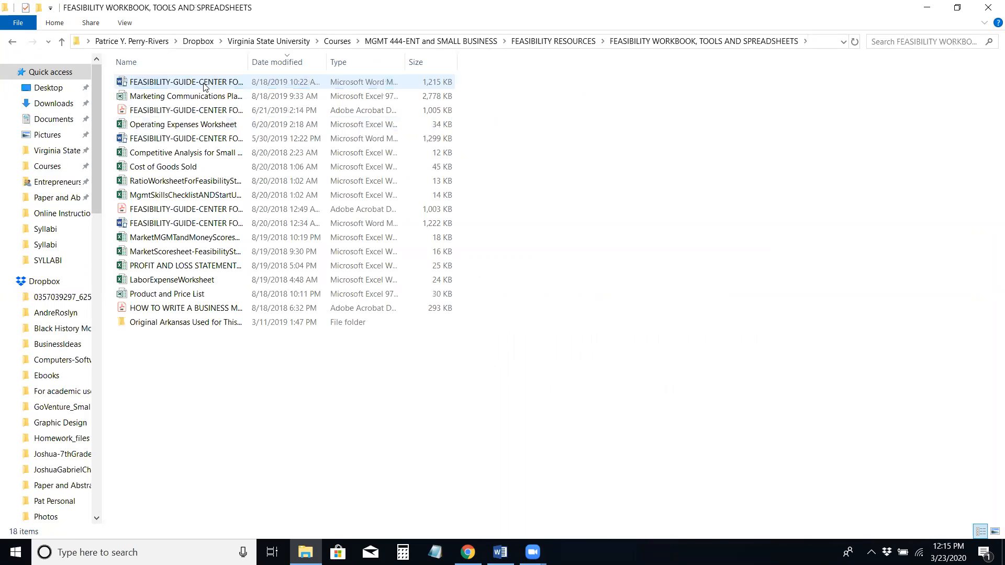
pyautogui.doubleClick(204, 83)
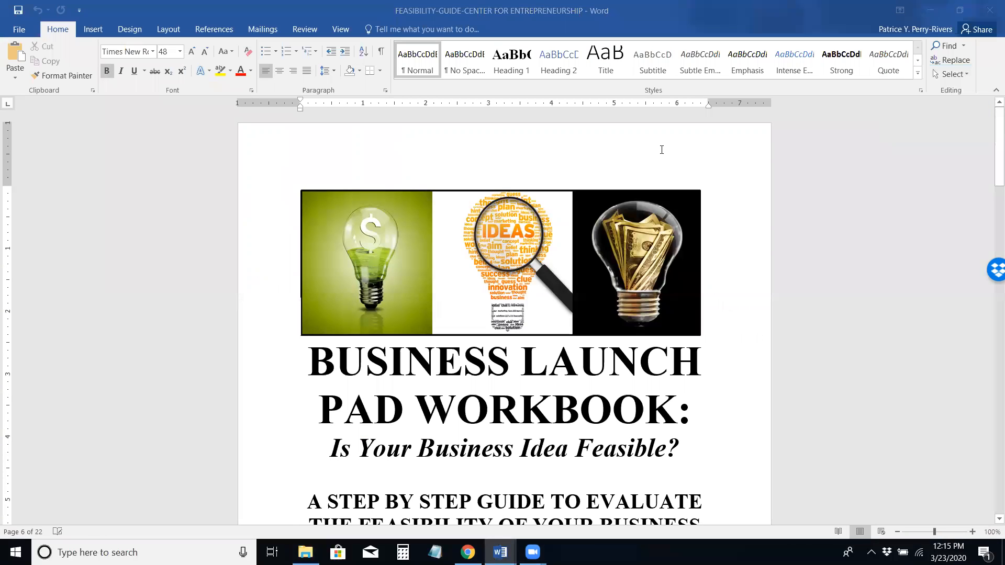
# Step: Look through the workbook's cover, Personal Objectives Questionnaire and skills checklist up to Step 3
pyautogui.scroll(-20, 753, 263)
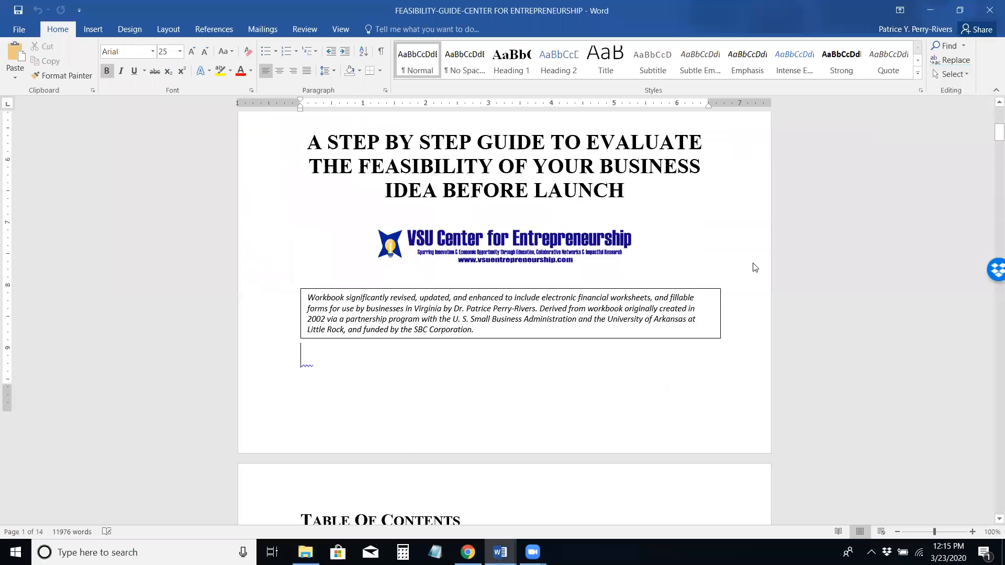
pyautogui.scroll(-20, 753, 263)
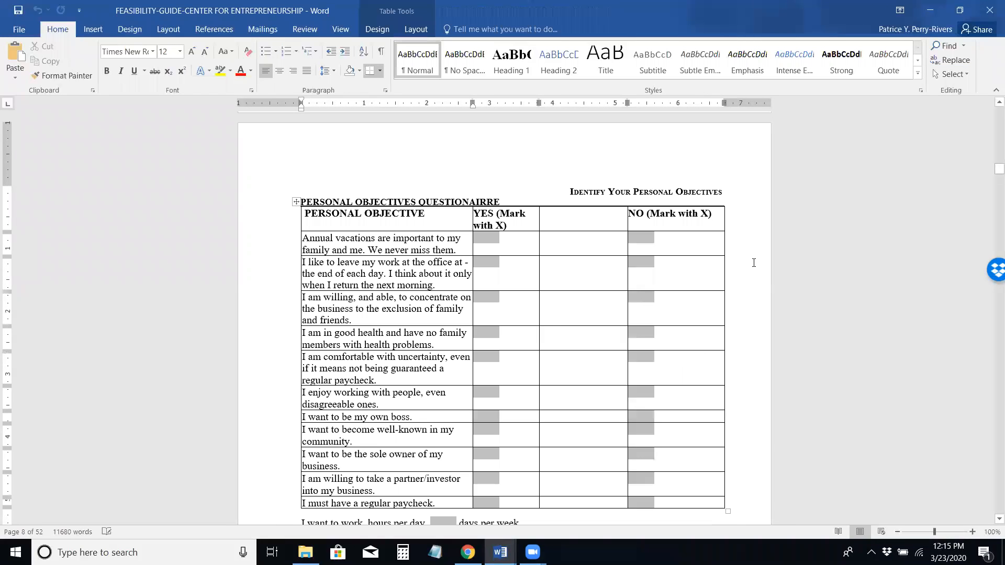
pyautogui.press('pagedown')
pyautogui.press('pagedown')
pyautogui.press('pagedown')
pyautogui.press('pagedown')
pyautogui.press('pagedown')
pyautogui.press('pagedown')
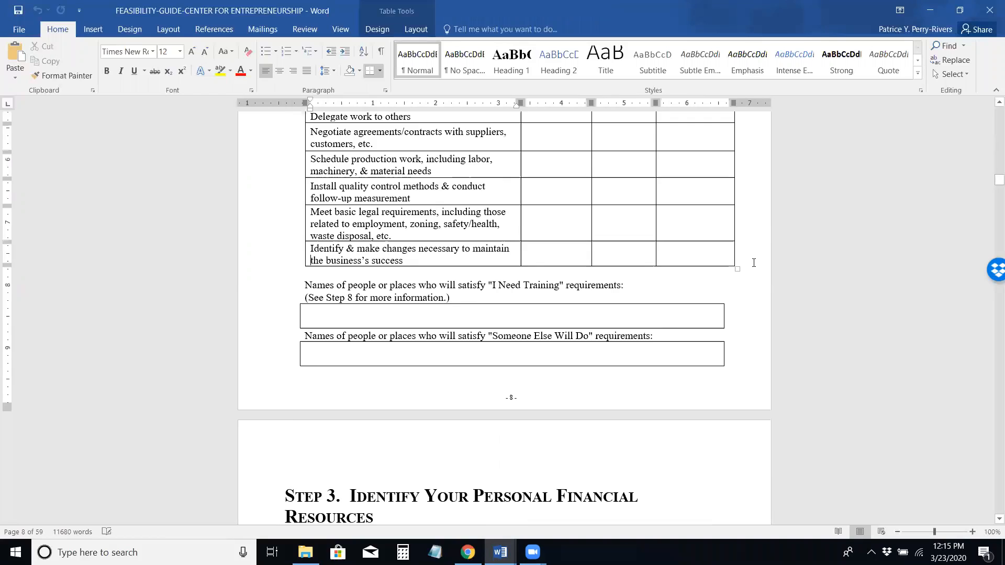
# Step: Examine the workbook's Step 3 personal financial resources section, including the Personal Financial Statement, up to the business idea section
pyautogui.press('pagedown')
pyautogui.press('pagedown')
pyautogui.press('pagedown')
pyautogui.press('pagedown')
pyautogui.press('pagedown')
pyautogui.press('pagedown')
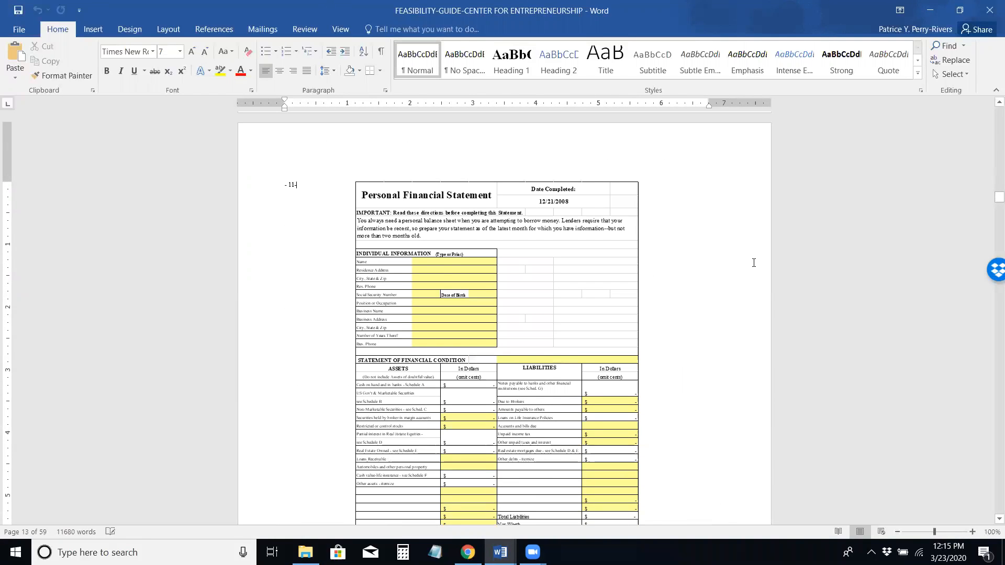
pyautogui.press('pagedown')
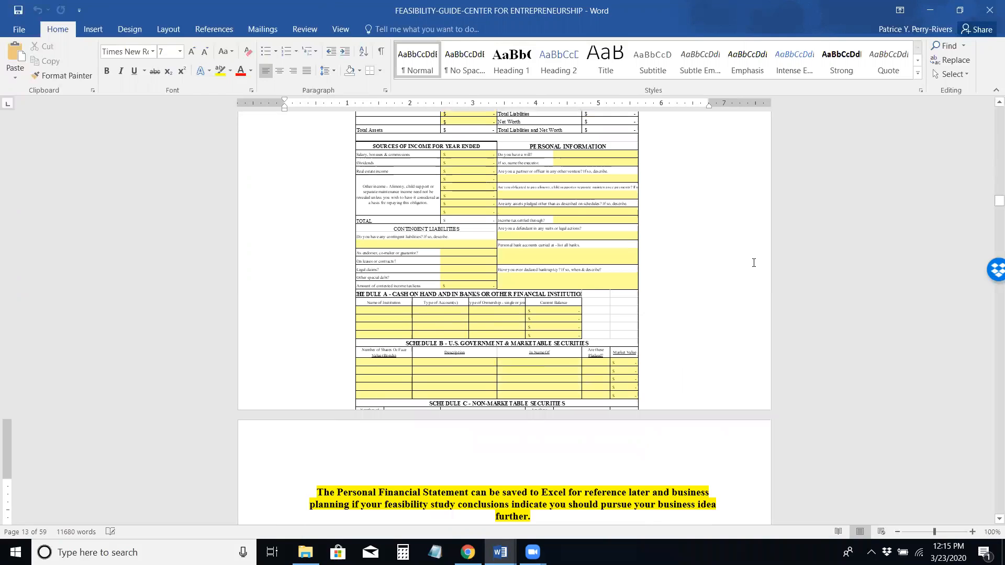
pyautogui.press('pagedown')
pyautogui.press('pagedown')
pyautogui.press('pagedown')
pyautogui.press('pagedown')
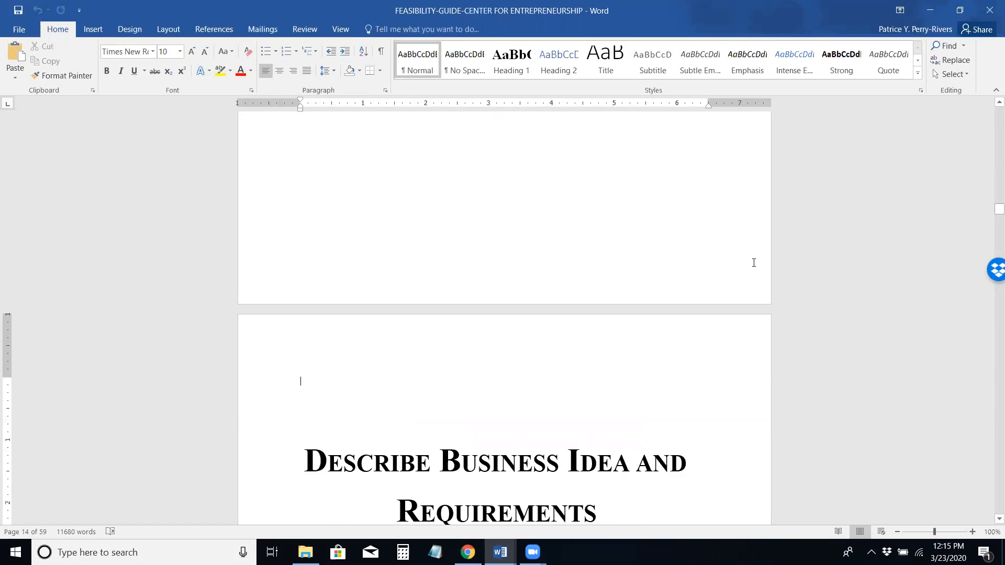
# Step: Review the workbook's product or service, customer and competition questions through the start of Step 7 on sales and distribution
pyautogui.press('pagedown')
pyautogui.press('pagedown')
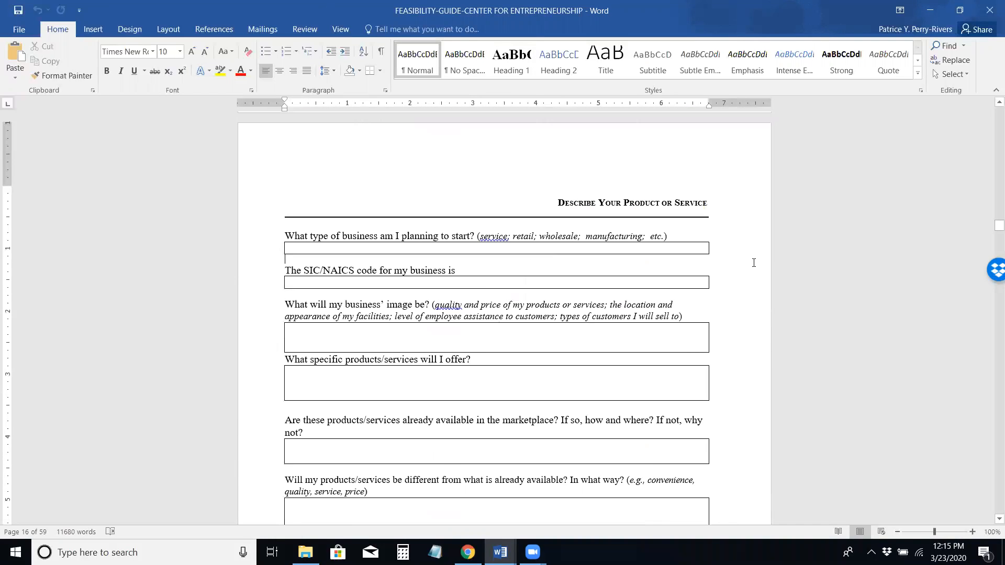
pyautogui.press('pageup')
pyautogui.press('pagedown')
pyautogui.press('pagedown')
pyautogui.press('pagedown')
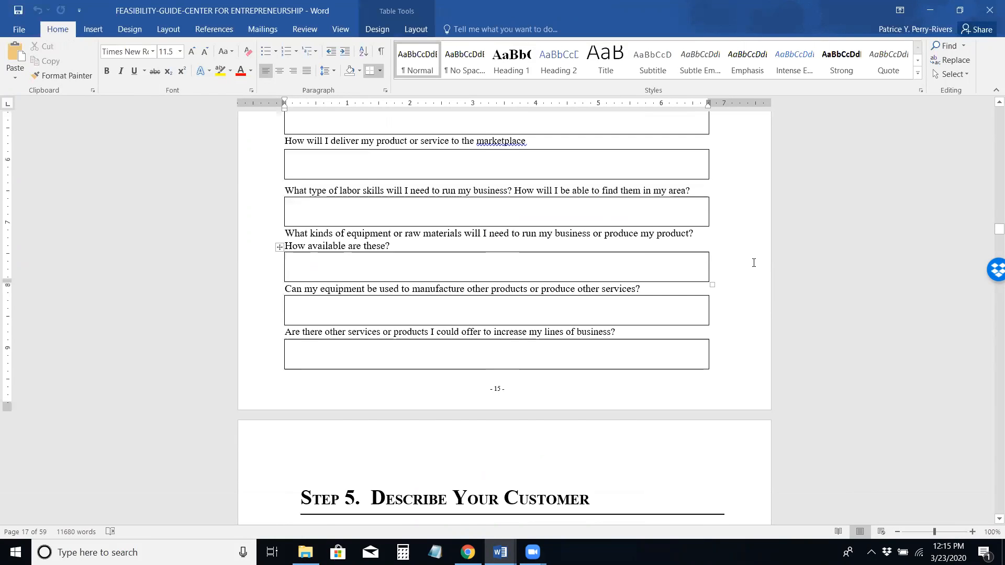
pyautogui.press('pagedown')
pyautogui.press('pagedown')
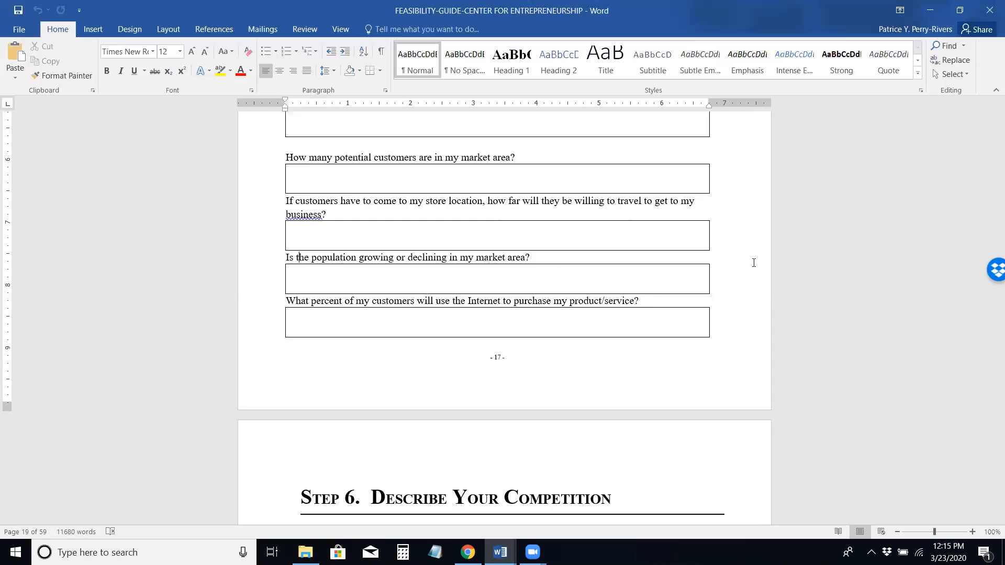
pyautogui.scroll(-15, 753, 263)
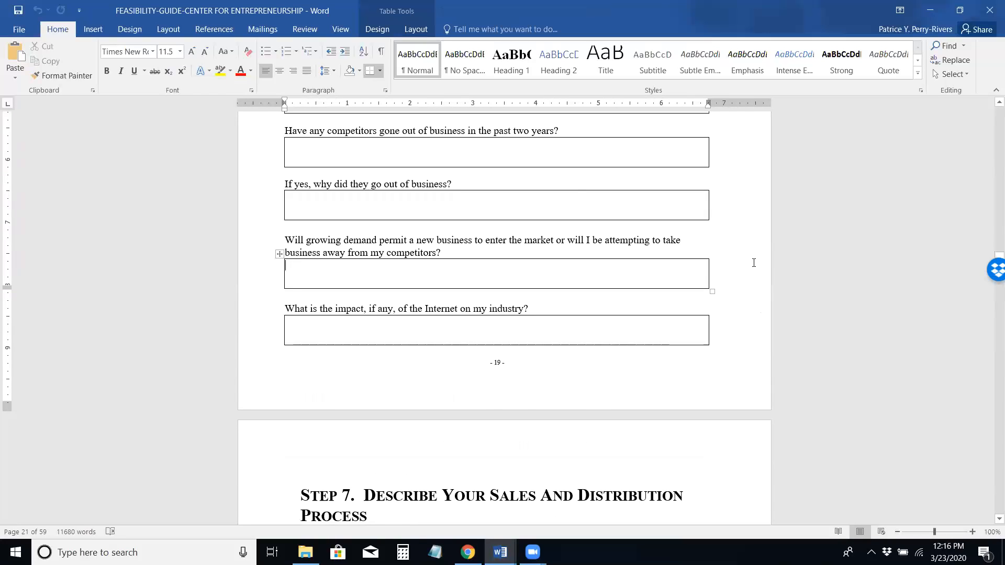
pyautogui.press('pagedown')
pyautogui.press('pagedown')
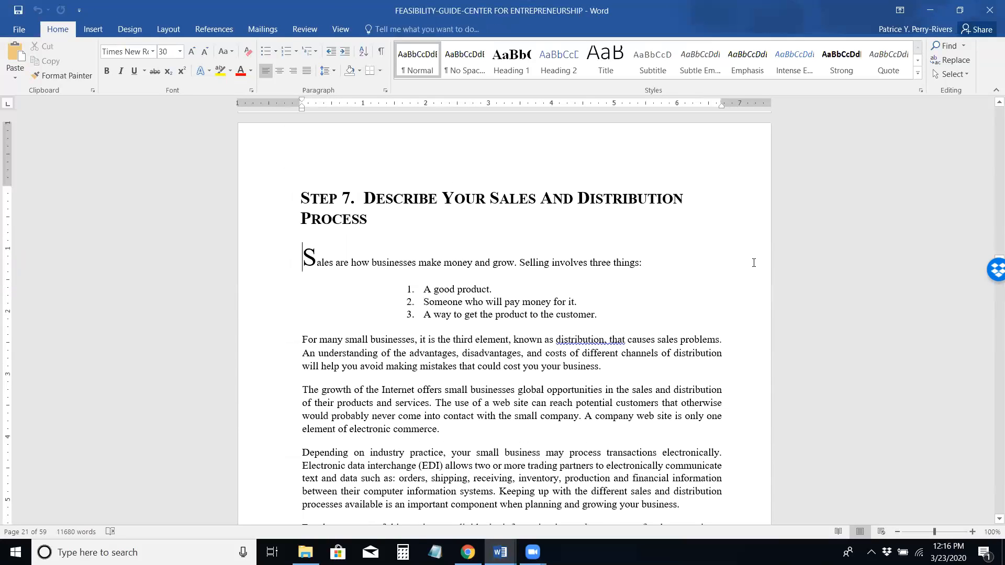
# Step: Look through the workbook's Step 7 sales and distribution questions, including the location and lease questions, up to the Step 8 heading
pyautogui.press('pagedown')
pyautogui.press('pagedown')
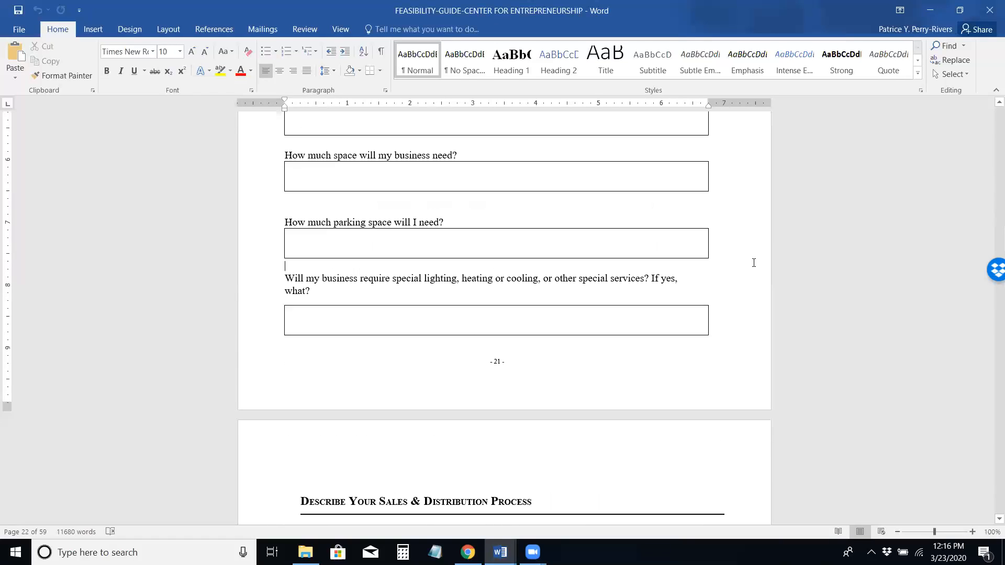
pyautogui.press('pagedown')
pyautogui.press('pagedown')
pyautogui.press('pagedown')
pyautogui.press('pagedown')
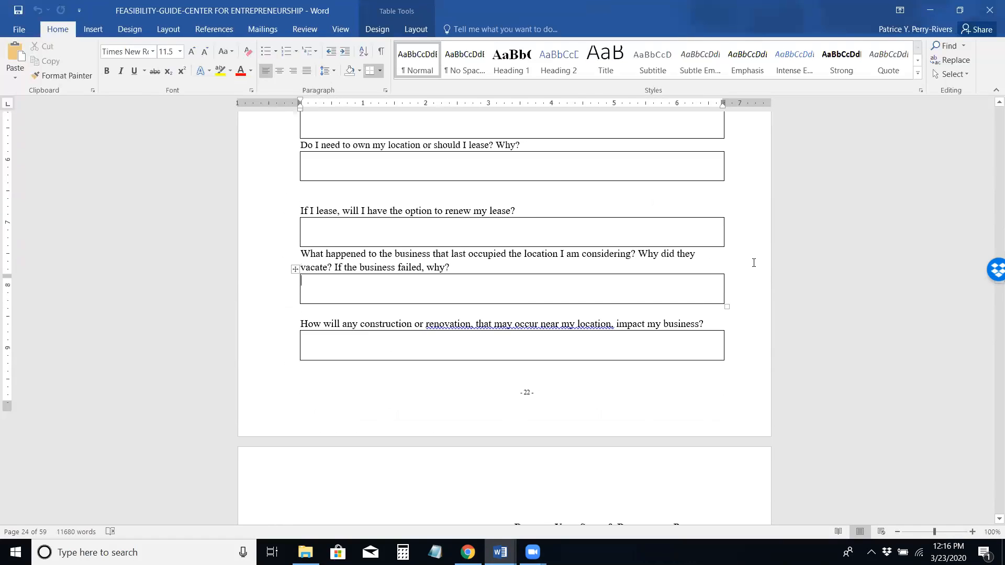
pyautogui.press('pagedown')
pyautogui.press('pagedown')
pyautogui.press('pagedown')
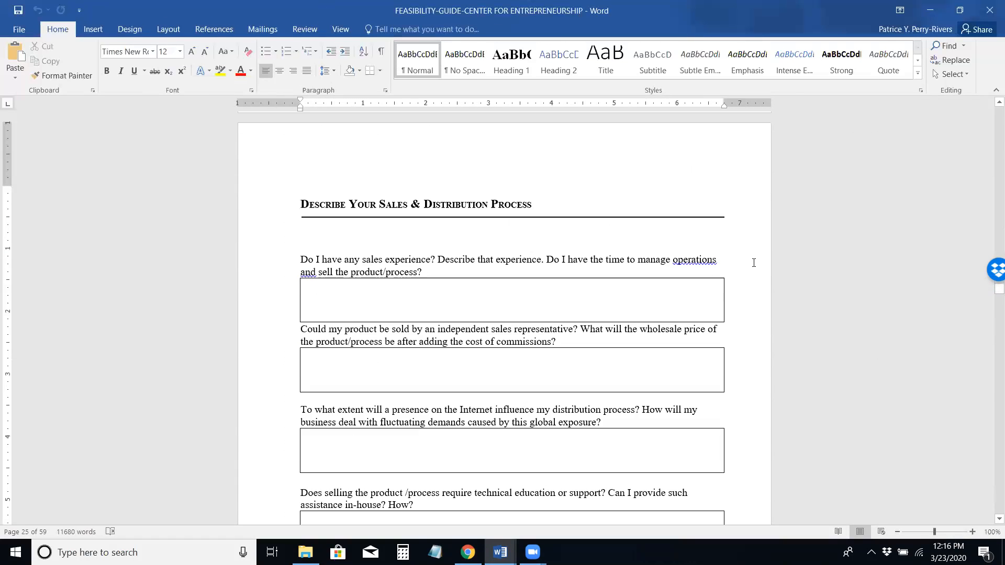
pyautogui.press('pagedown')
pyautogui.press('pagedown')
pyautogui.press('pagedown')
pyautogui.press('pagedown')
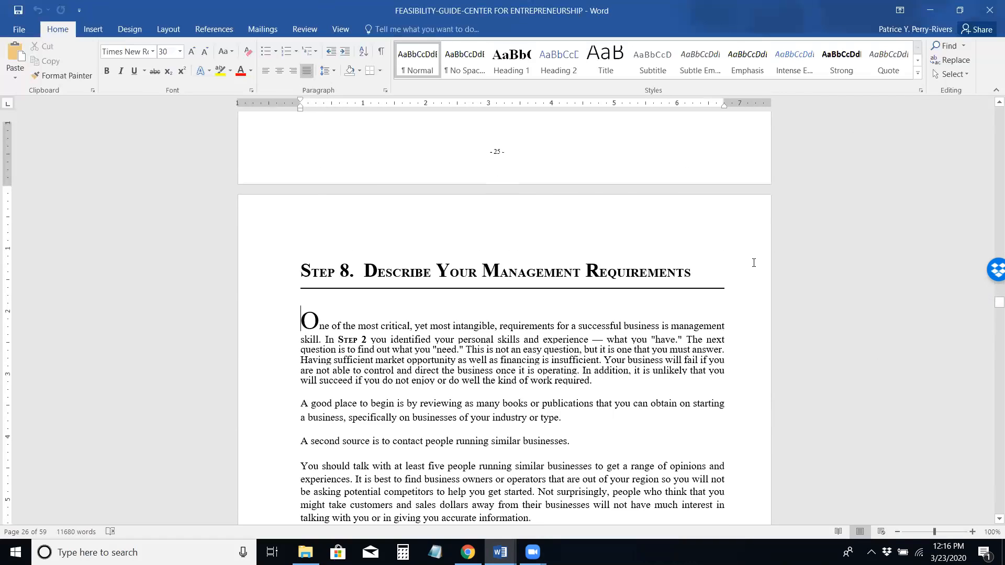
# Step: Review Step 8 on management requirements and the Step 9 sales forecast text and questions
pyautogui.press('pagedown')
pyautogui.press('pagedown')
pyautogui.press('pagedown')
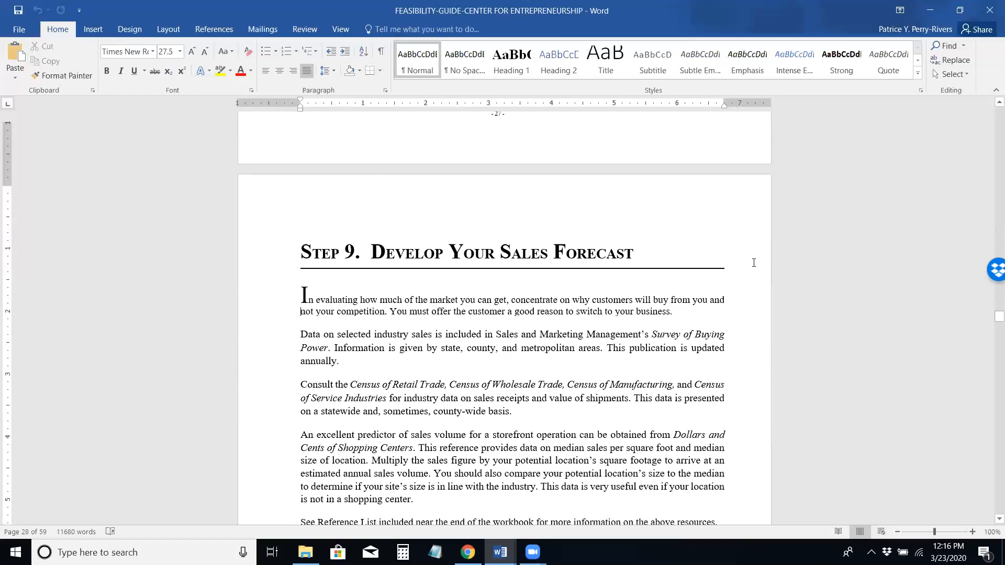
pyautogui.press('pageup')
pyautogui.press('pagedown')
pyautogui.press('pagedown')
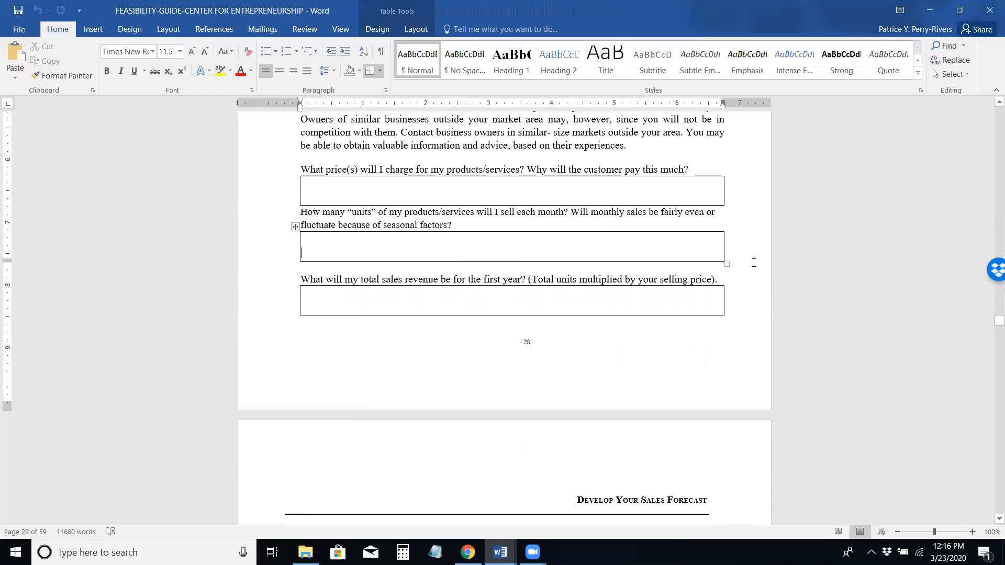
pyautogui.press('pagedown')
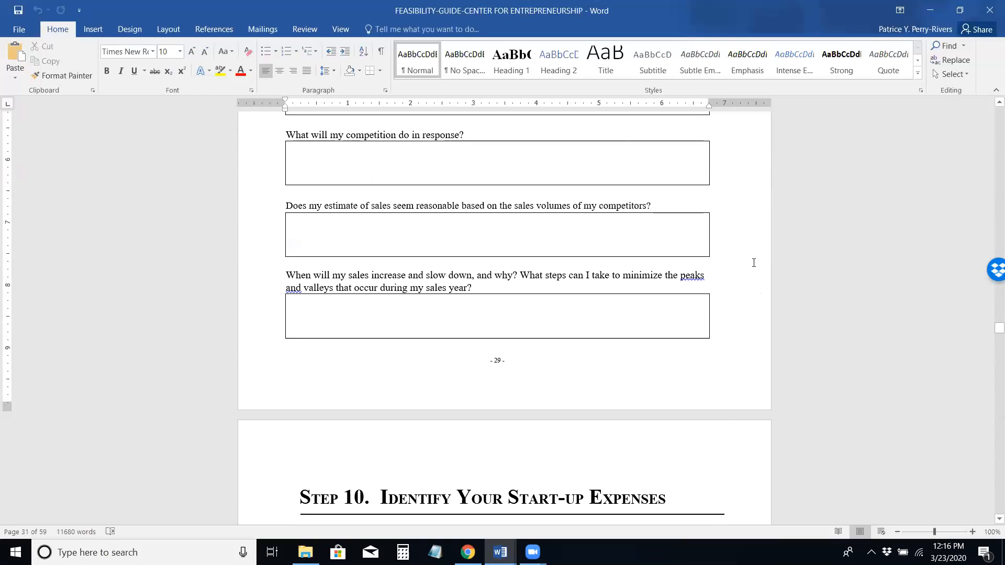
pyautogui.press('pageup')
pyautogui.press('pageup')
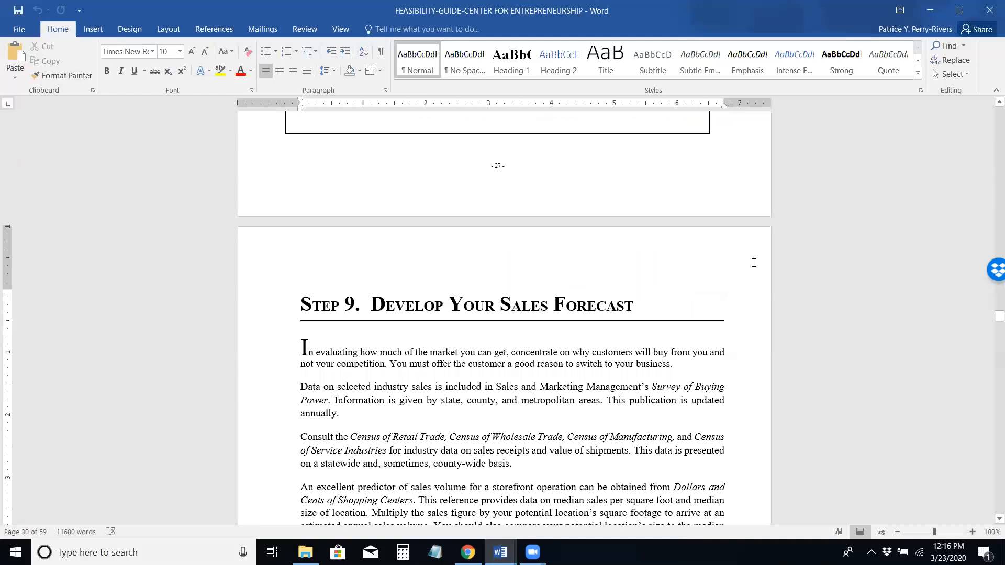
pyautogui.press('pagedown')
pyautogui.press('pagedown')
pyautogui.press('pagedown')
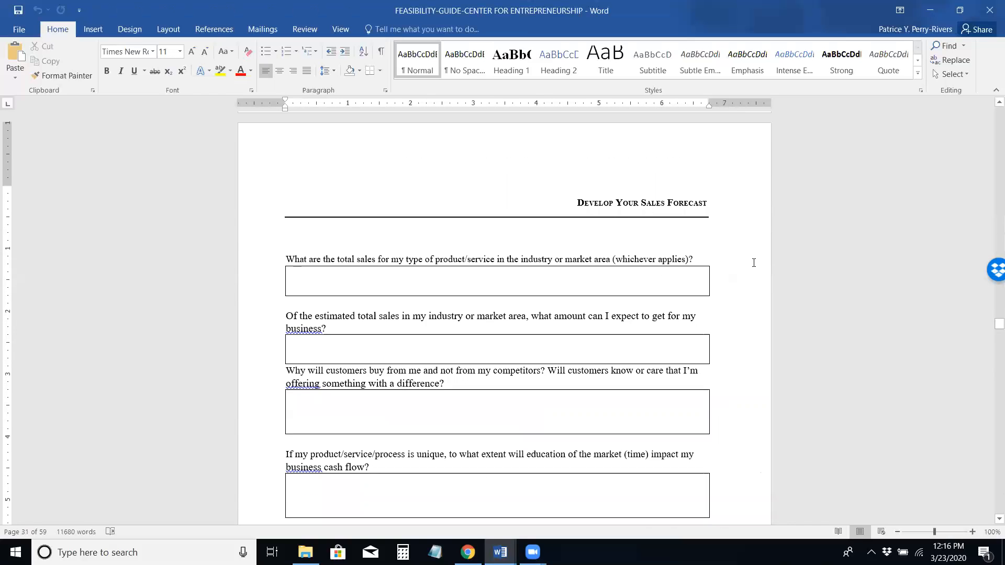
# Step: Review the Step 10 start-up expenses introduction and go to its Identify Your Start-up Expenses worksheet
pyautogui.press('pagedown')
pyautogui.press('pagedown')
pyautogui.press('pagedown')
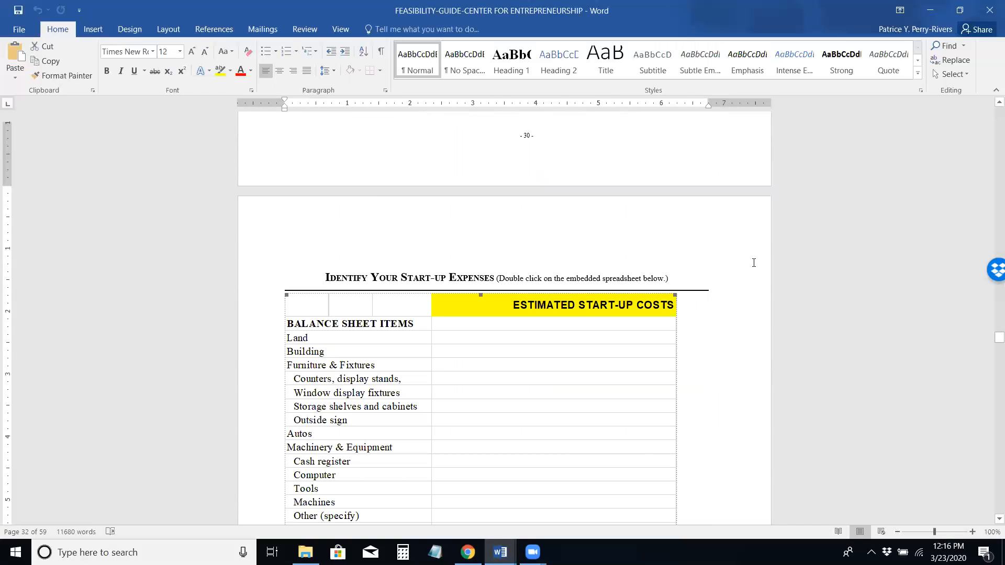
pyautogui.press('pageup')
pyautogui.press('pageup')
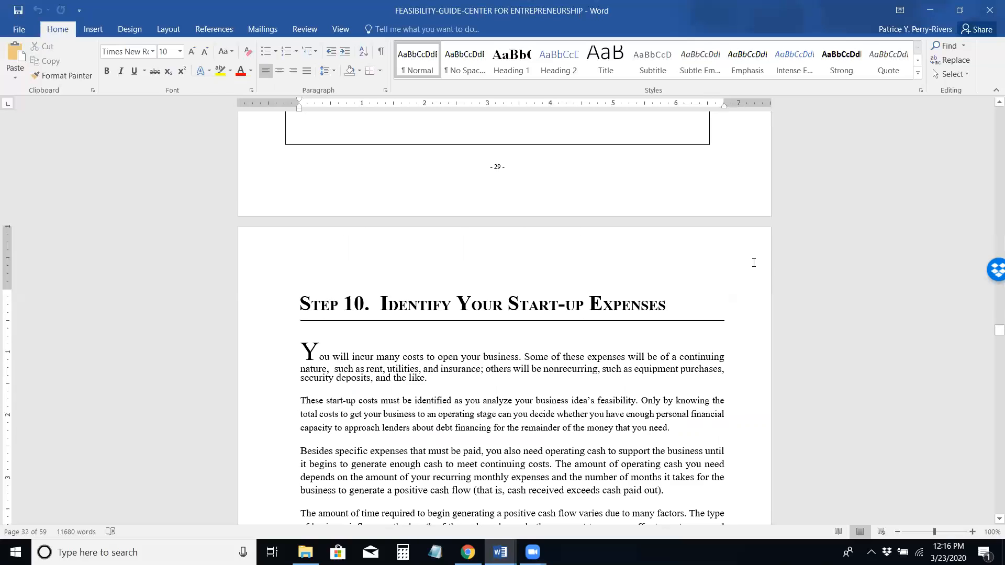
pyautogui.press('pagedown')
pyautogui.press('pagedown')
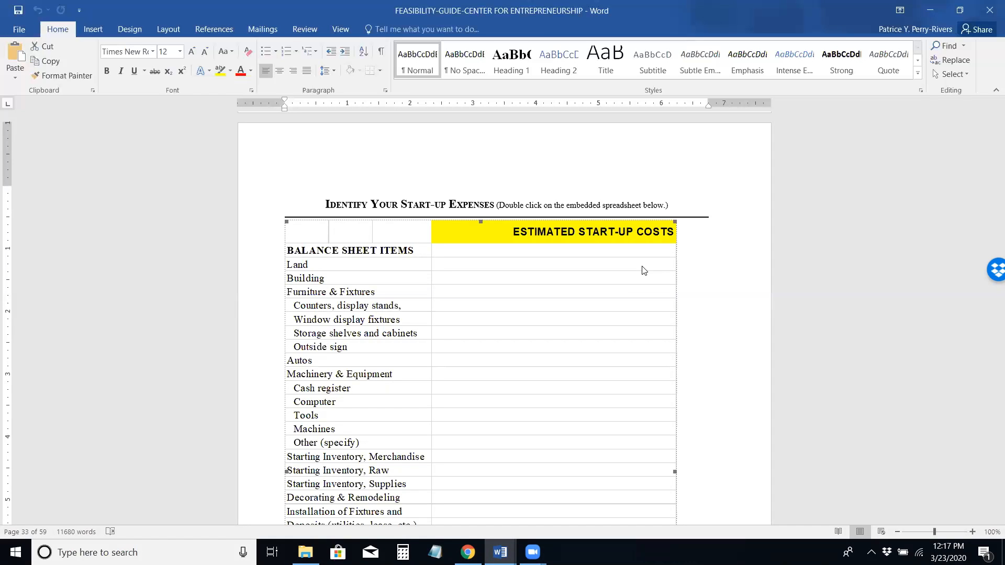
# Step: Examine the Estimated Start-up Costs table's balance sheet items, profit and loss statement items, subtotals and total
pyautogui.scroll(-4, 643, 269)
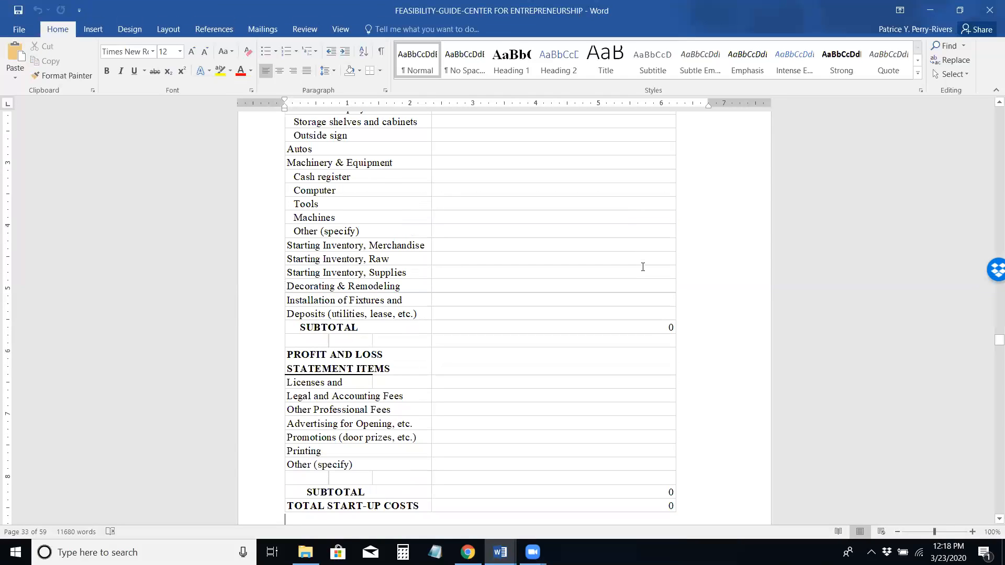
pyautogui.scroll(-1, 642, 267)
pyautogui.scroll(2, 643, 267)
pyautogui.scroll(1, 643, 267)
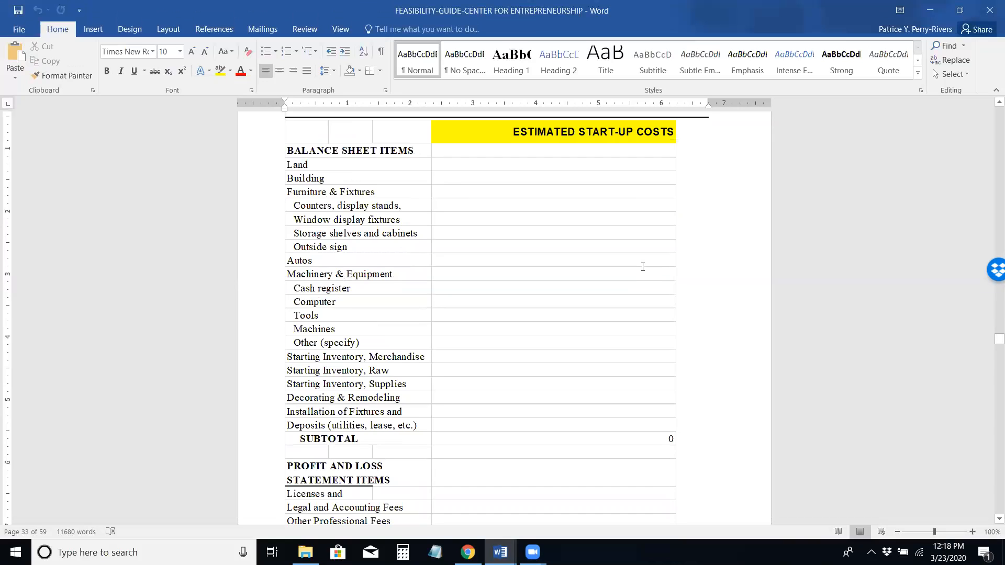
pyautogui.scroll(-2, 642, 267)
pyautogui.press('Down')
pyautogui.press('Down')
pyautogui.press('Down')
pyautogui.press('Down')
pyautogui.press('Down')
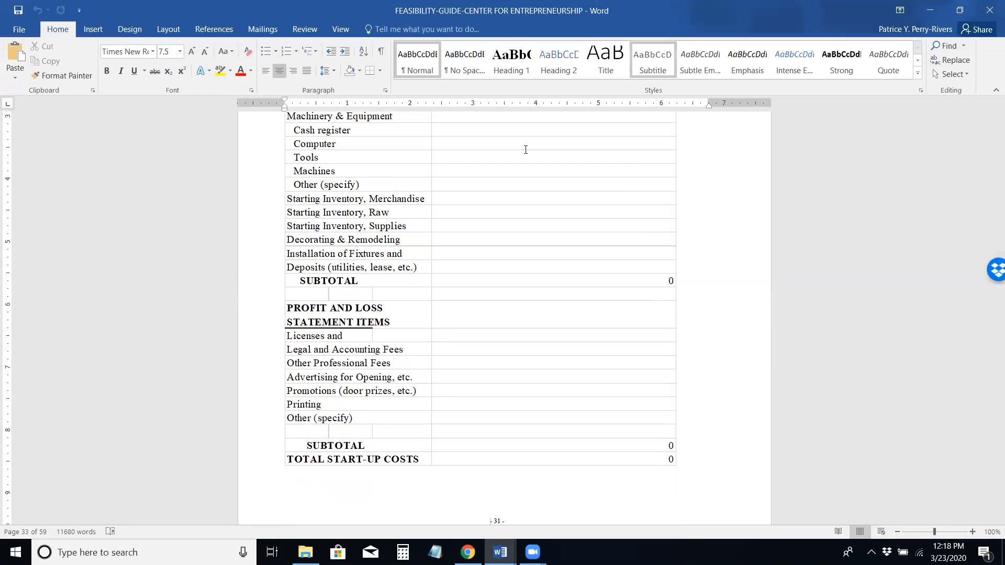
pyautogui.click(350, 340)
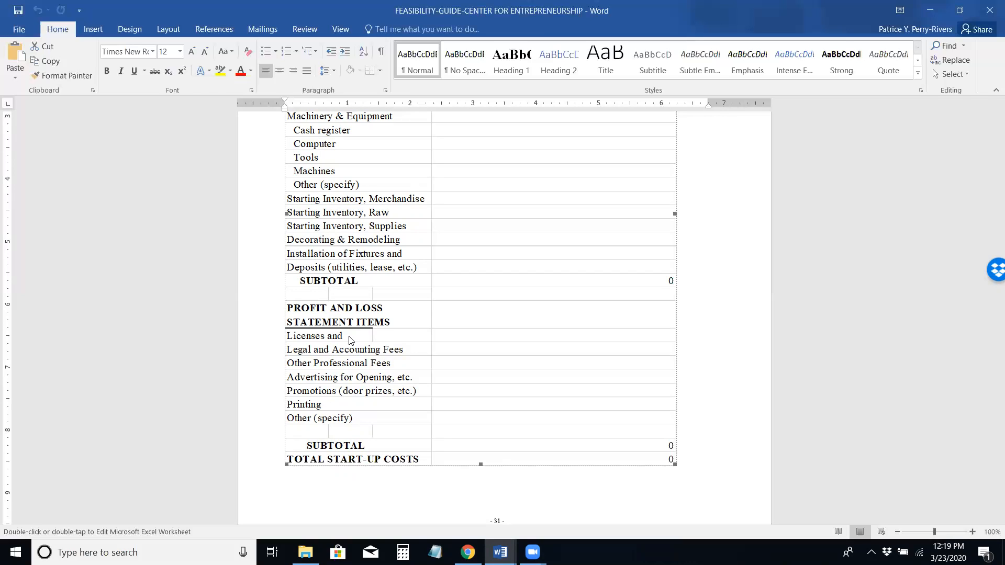
pyautogui.click(722, 288)
pyautogui.scroll(5, 723, 289)
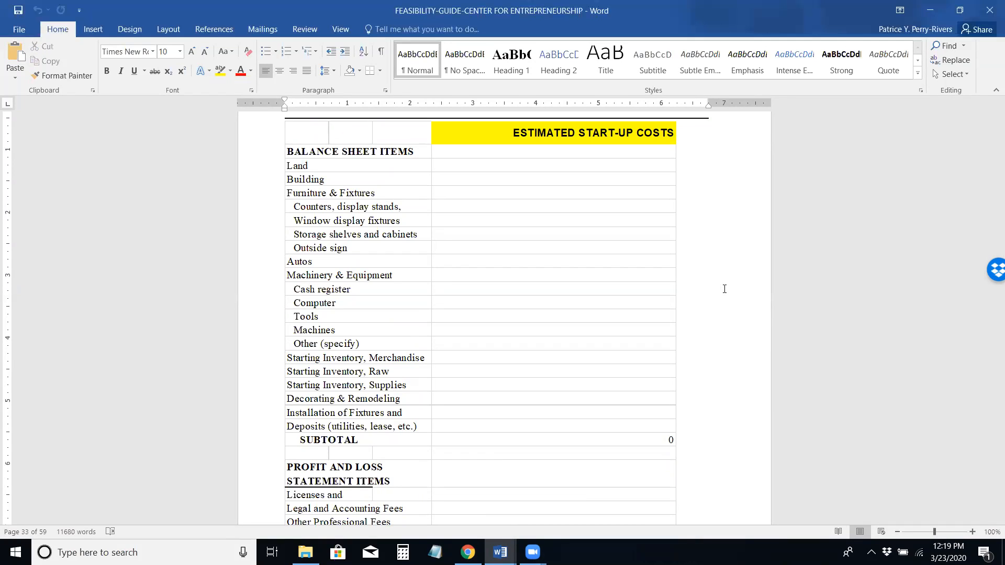
# Step: Open the embedded Estimated Start-up Costs spreadsheet for editing and enter 50000 for Land and 10000 for Building
pyautogui.click(629, 161)
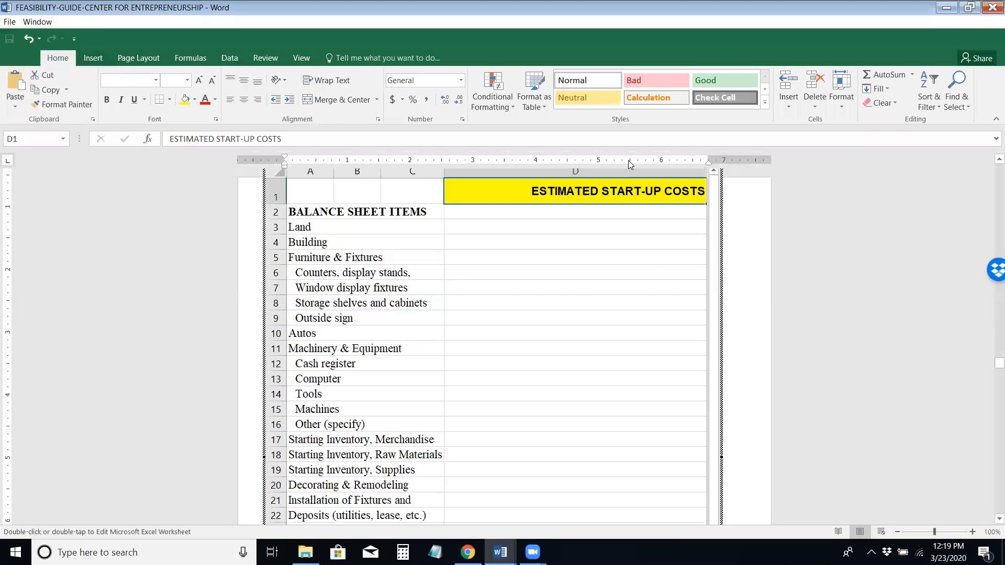
pyautogui.click(621, 208)
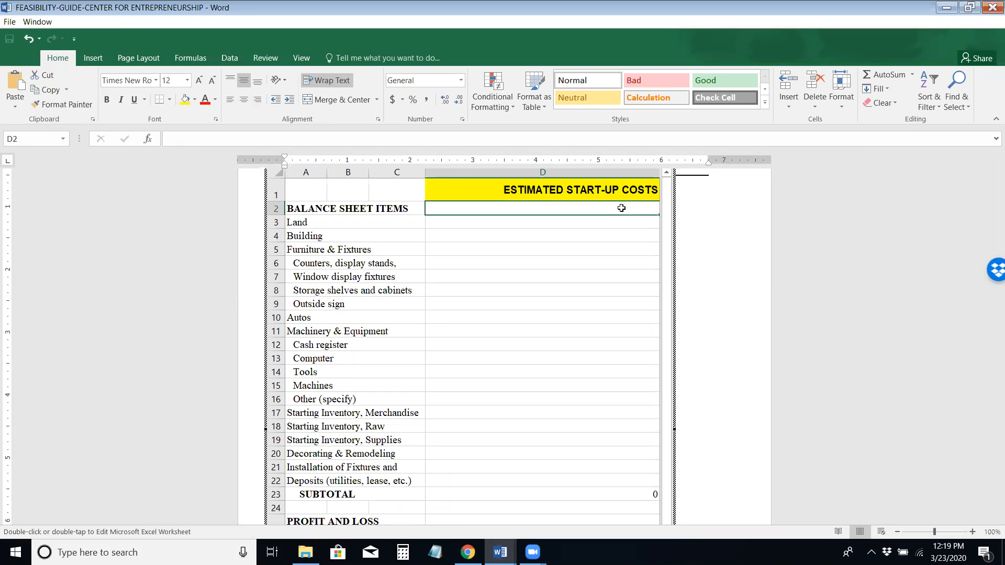
pyautogui.doubleClick(621, 208)
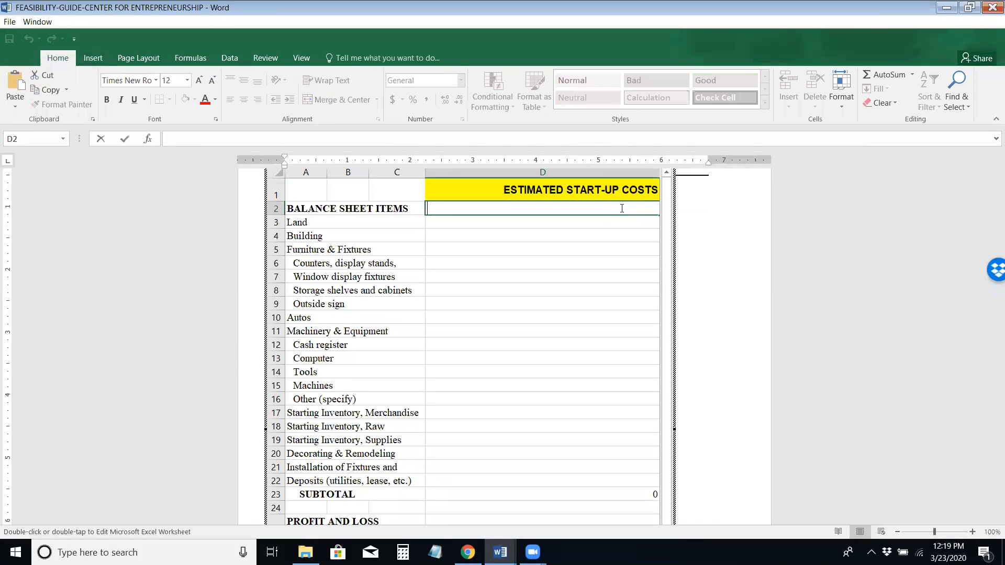
pyautogui.click(591, 223)
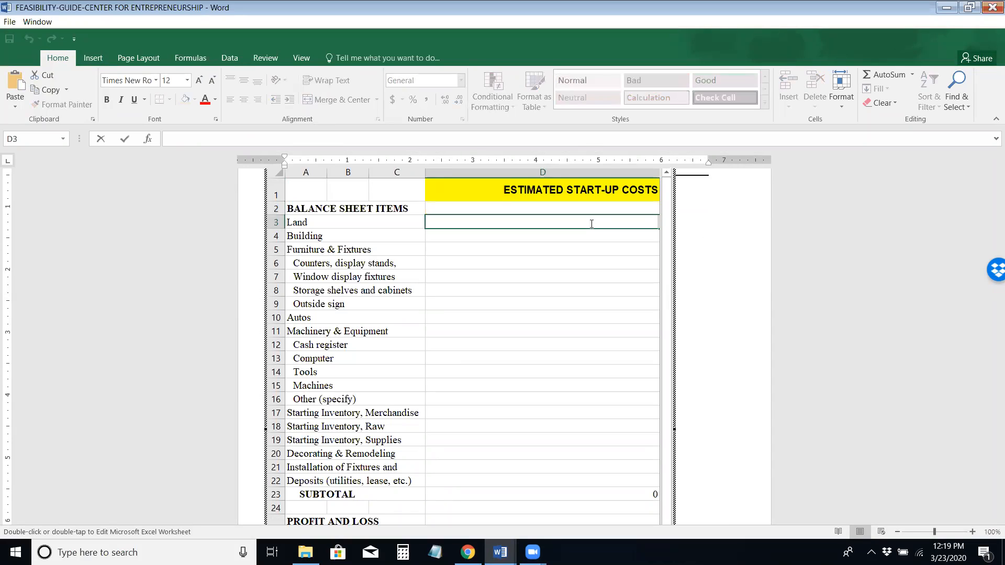
pyautogui.write('50000')
pyautogui.click(641, 238)
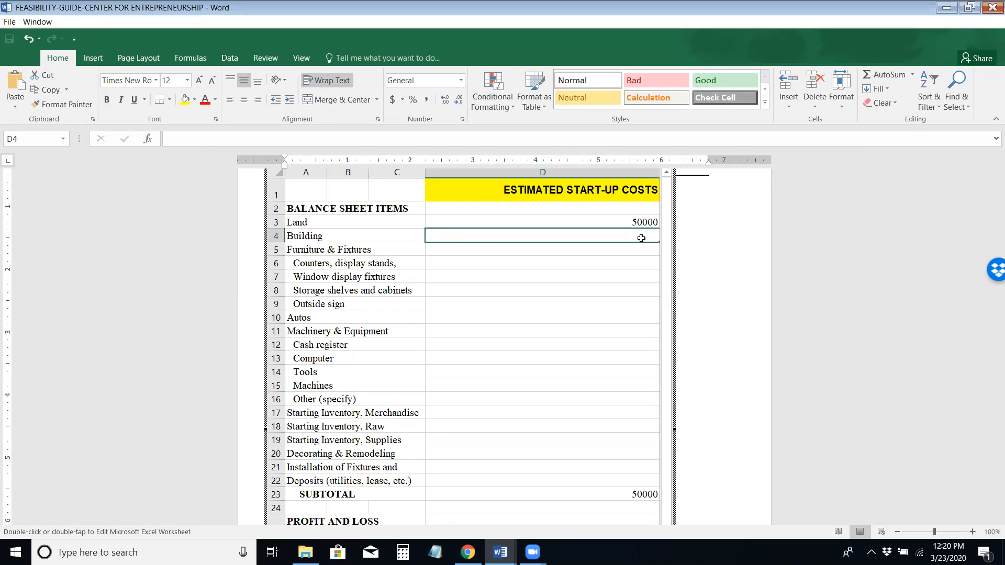
pyautogui.write('10000')
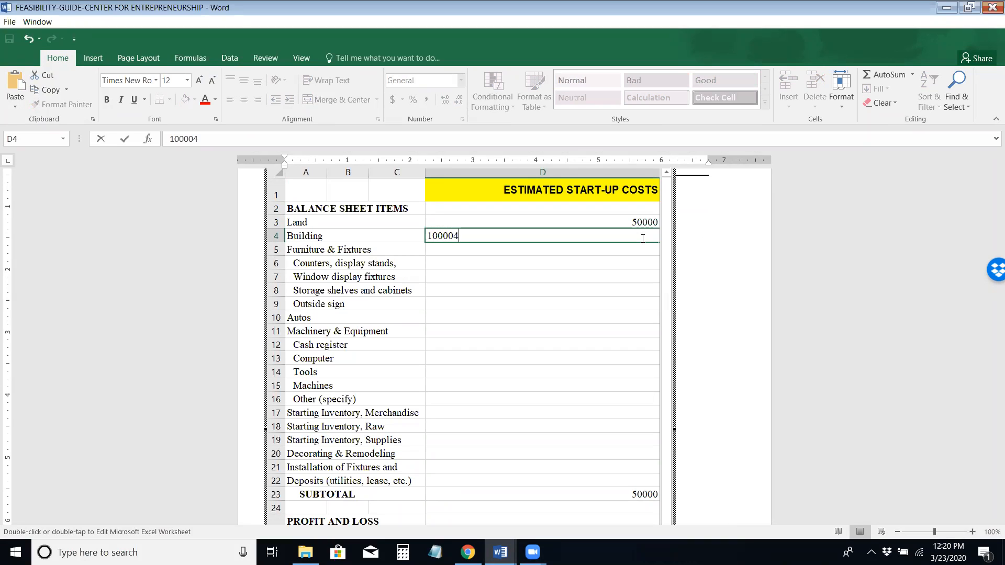
pyautogui.press('Return')
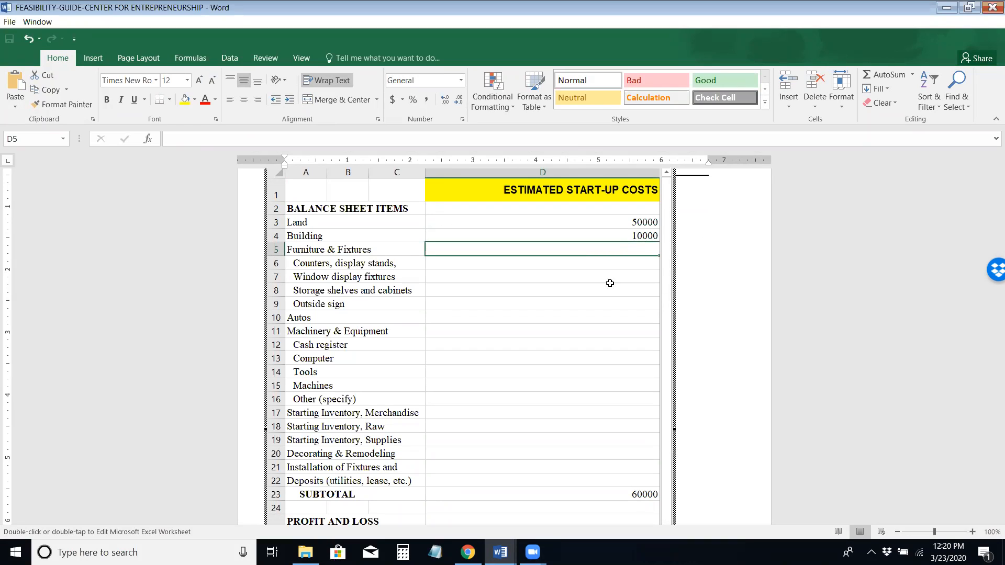
# Step: Check how the balance sheet SUBTOTAL in D23 adds up the cost entries, comparing it with the Land value
pyautogui.click(627, 493)
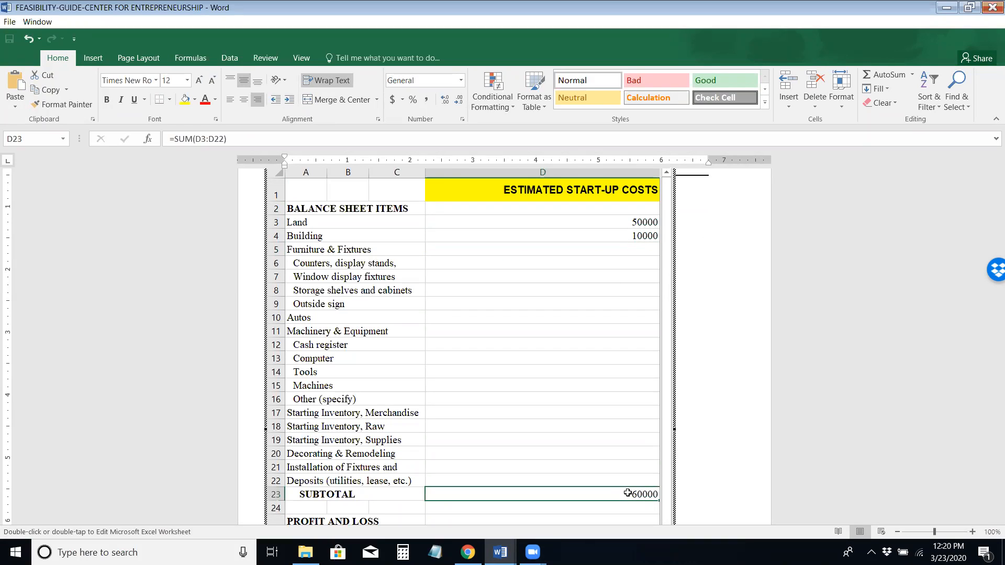
pyautogui.click(632, 221)
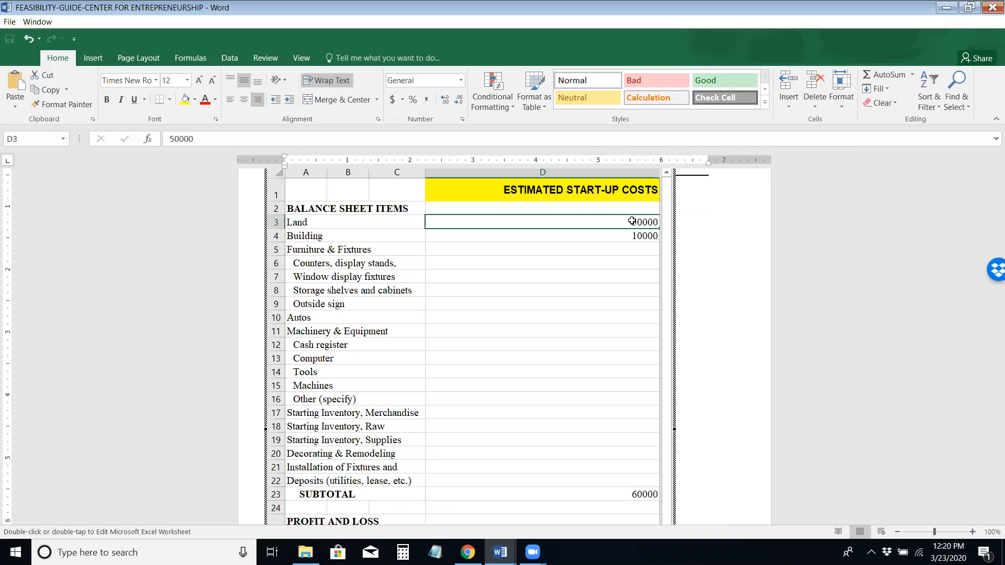
pyautogui.click(595, 504)
pyautogui.click(595, 490)
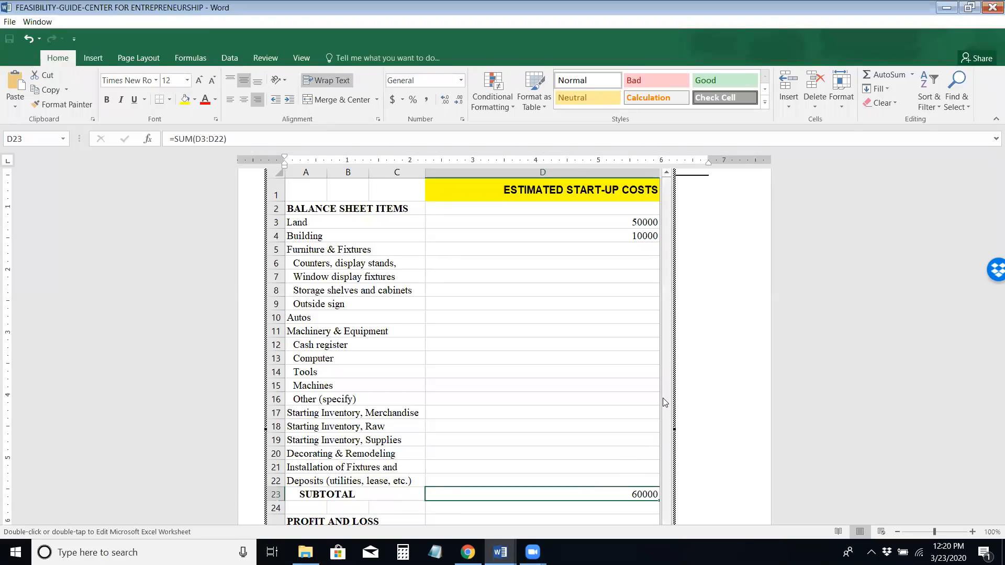
# Step: Clear the sample Land and Building costs in D3:D4 and leave the embedded spreadsheet
pyautogui.moveTo(663, 344)
pyautogui.mouseDown()
pyautogui.moveTo(667, 398)
pyautogui.moveTo(664, 327)
pyautogui.mouseUp()
pyautogui.click(639, 222)
pyautogui.hotkey('shift', 'Down')
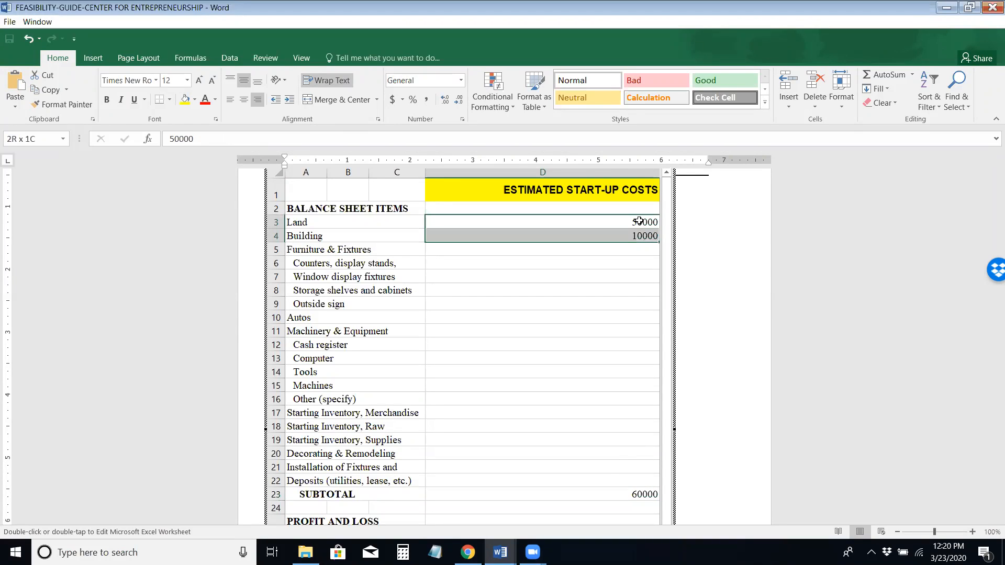
pyautogui.press('Delete')
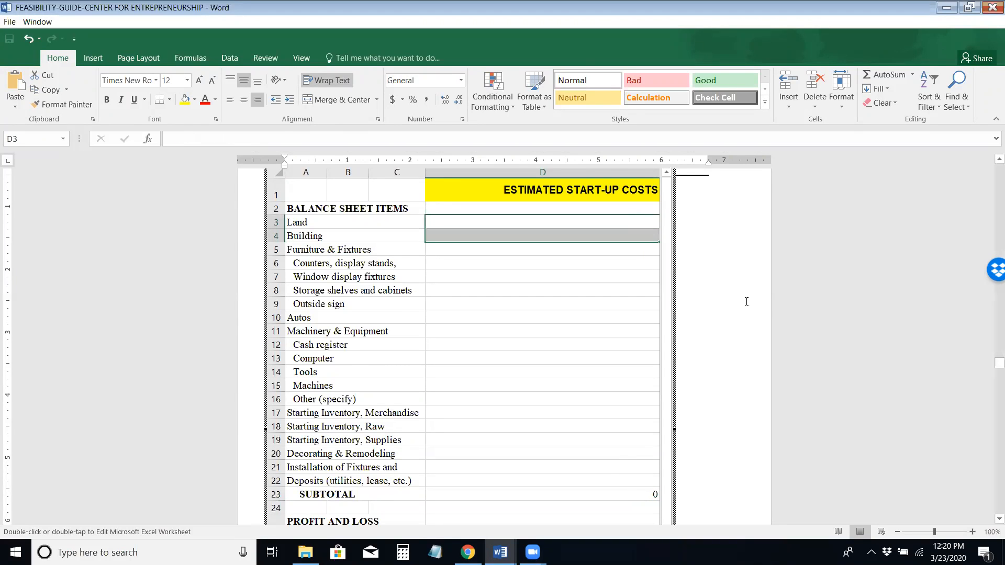
pyautogui.click(735, 305)
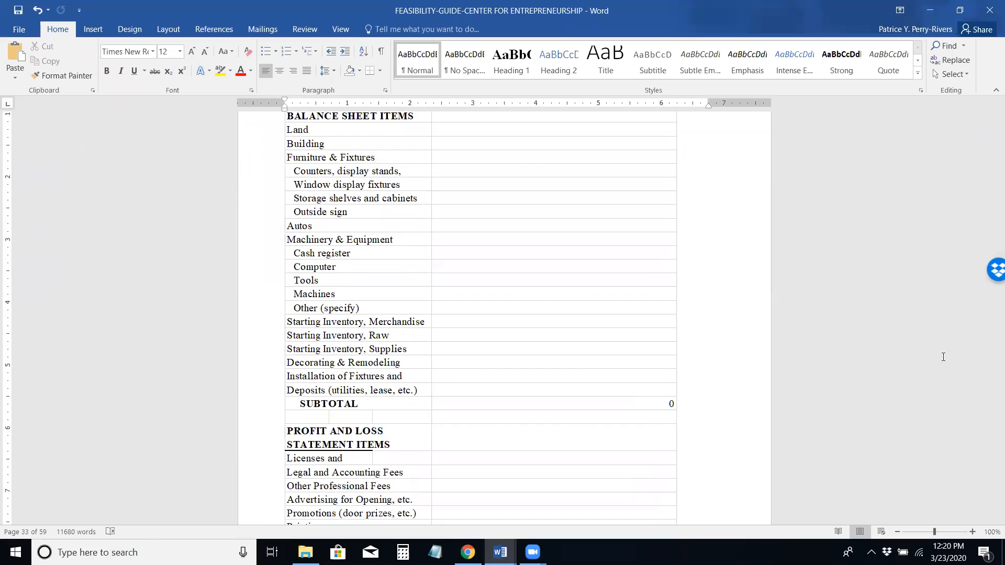
# Step: Check the start-up worksheet's instructions and cost table, glance at Blackboard in Chrome, and return to the Word workbook at Step 11
pyautogui.press('pageup')
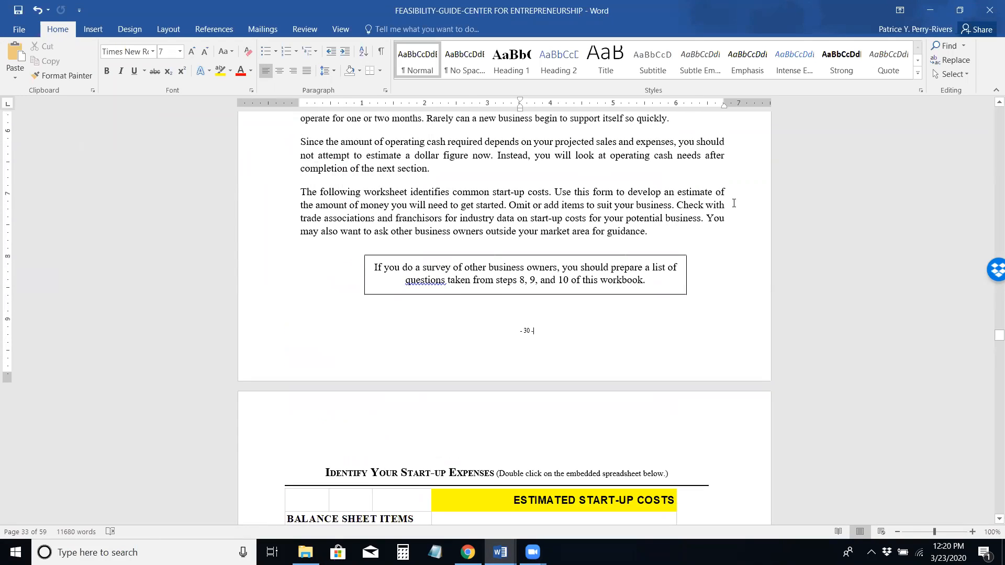
pyautogui.press('pagedown')
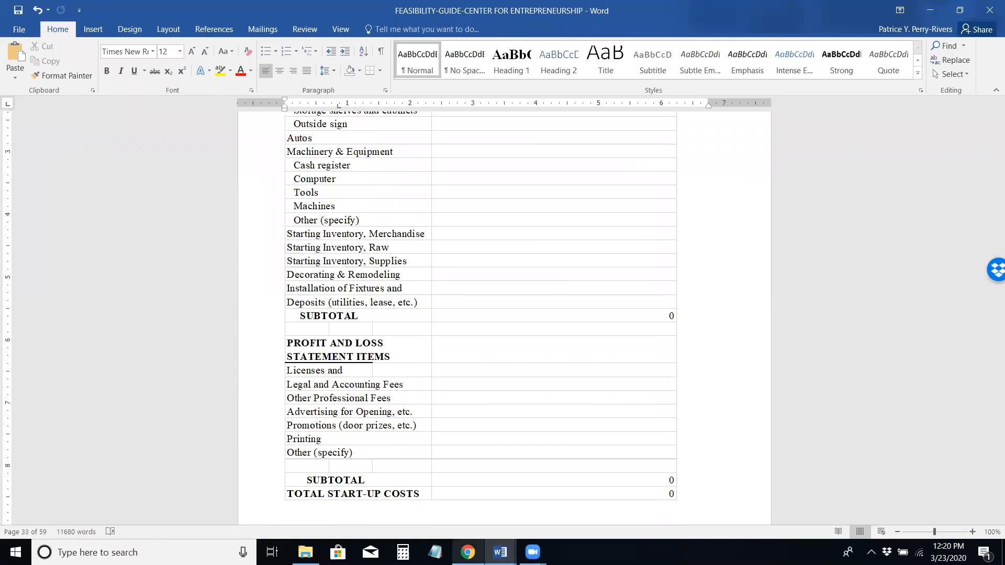
pyautogui.click(468, 552)
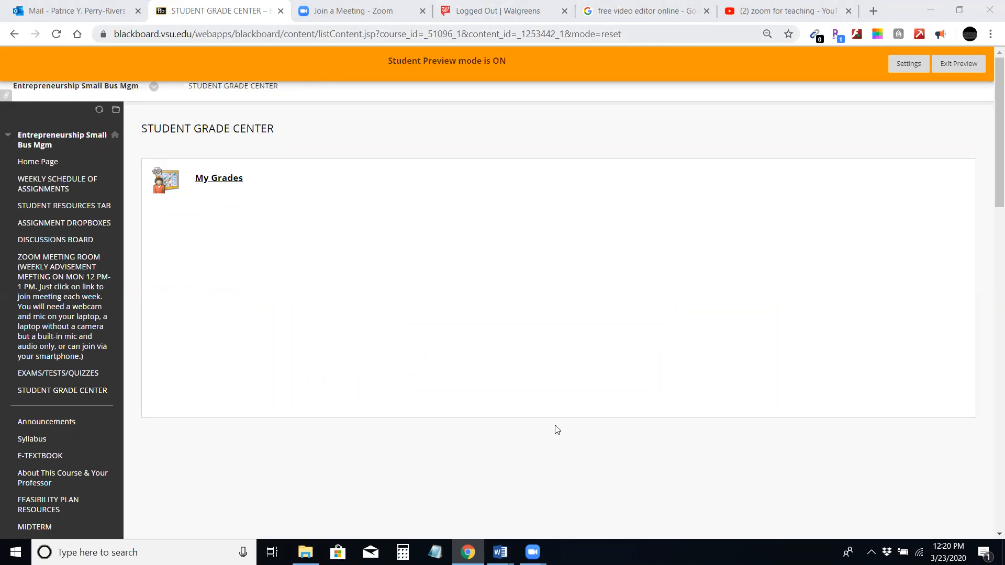
pyautogui.moveTo(500, 552)
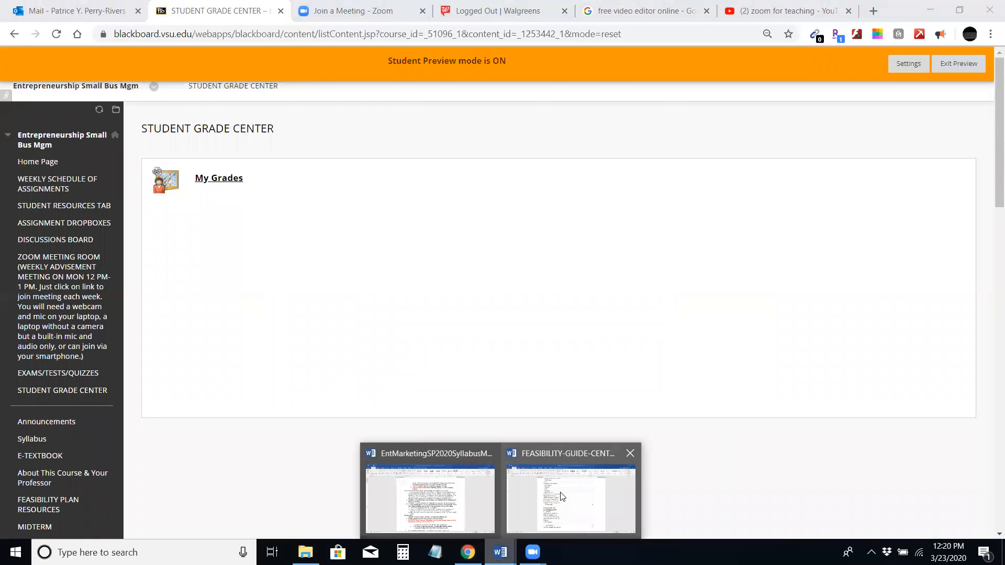
pyautogui.click(573, 498)
pyautogui.press('pagedown')
pyautogui.press('pagedown')
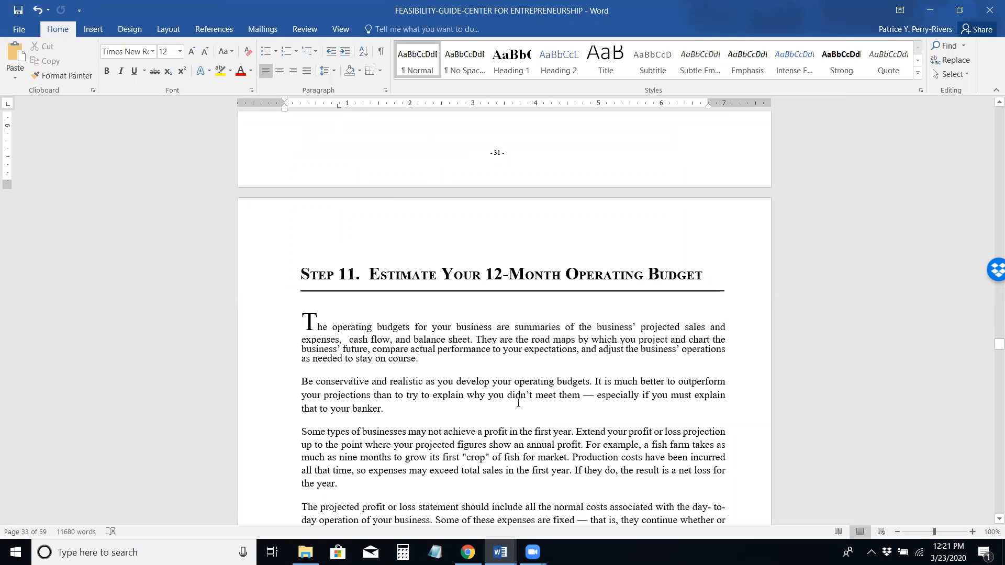
# Step: Read Step 11's operating budget guidance, the sales revenue preparation instructions and the 12 Month Projected Sales Revenue Worksheet
pyautogui.scroll(-10, 518, 403)
pyautogui.press('Down')
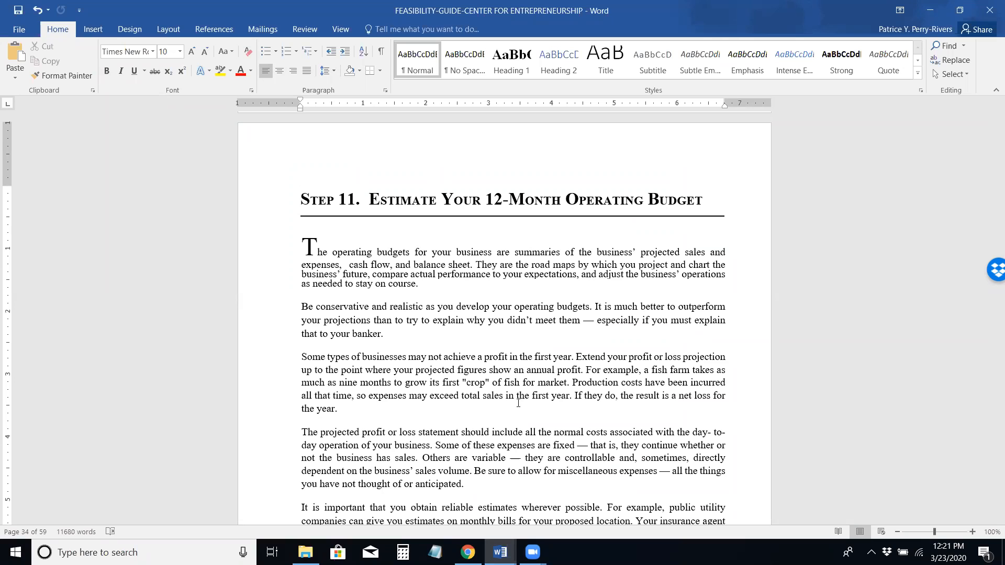
pyautogui.press('pagedown')
pyautogui.press('pagedown')
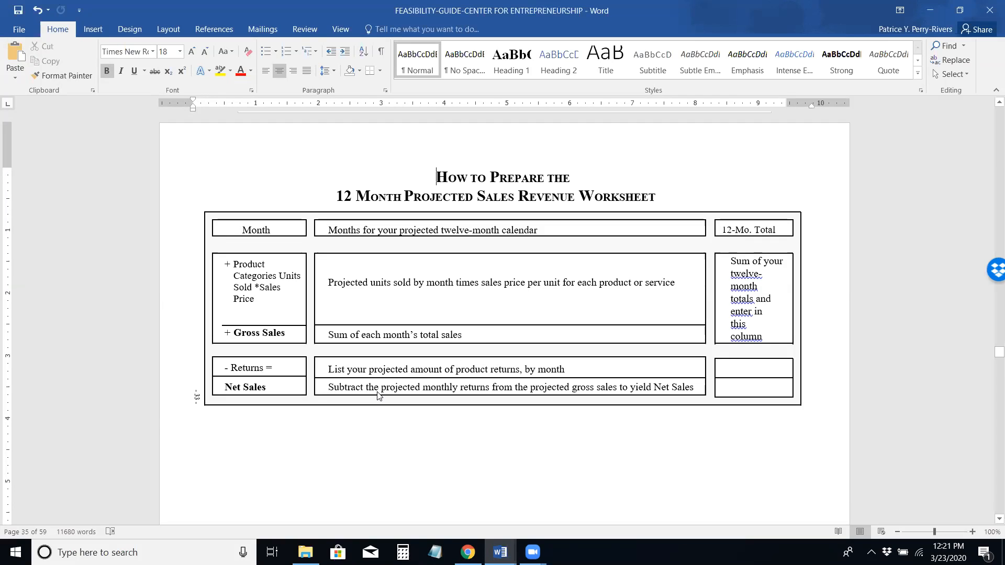
pyautogui.press('pagedown')
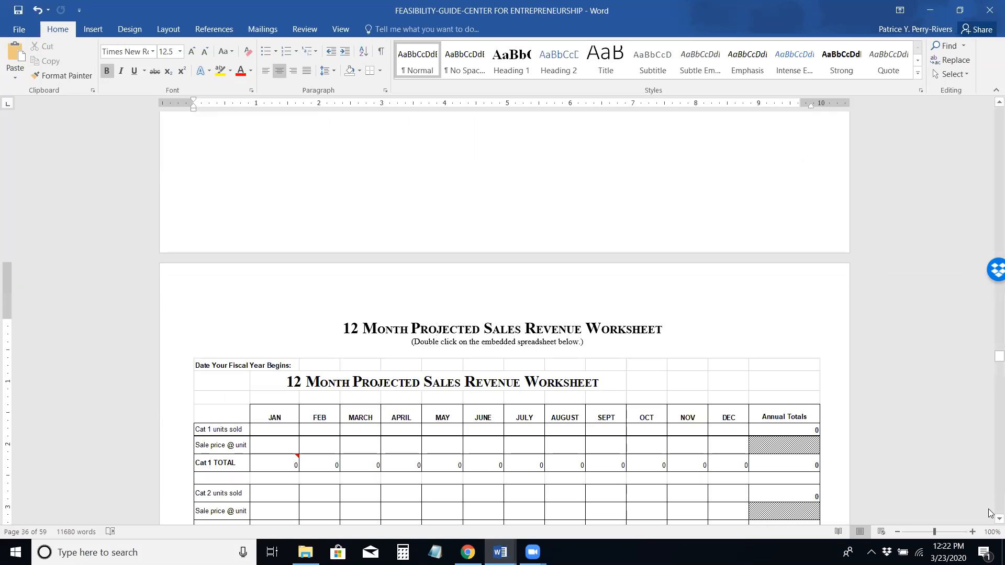
pyautogui.press('pagedown')
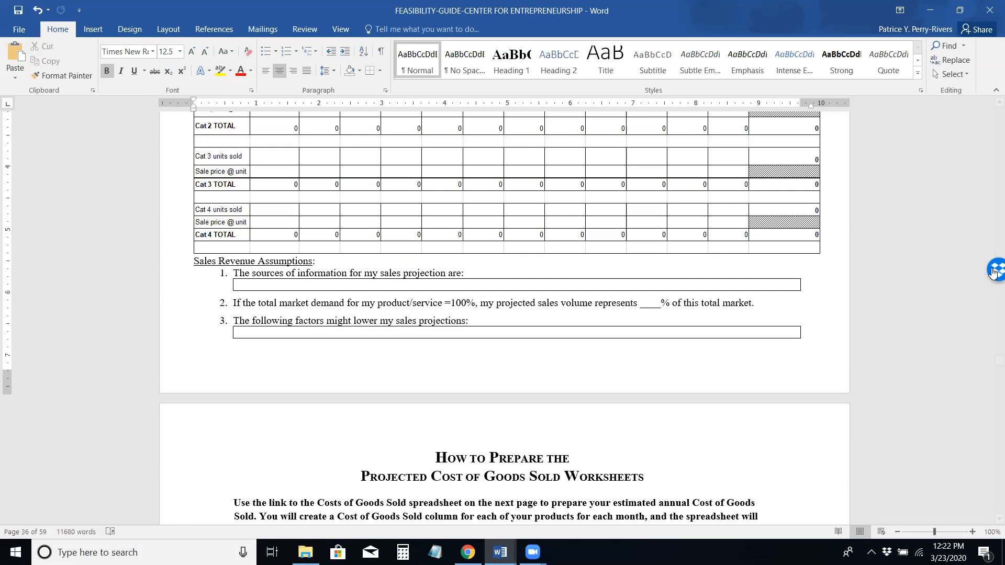
pyautogui.moveTo(999, 361); pyautogui.dragTo(999, 358)
# Step: Open the embedded 12 Month Projected Sales Revenue spreadsheet for editing and label the first category in A5 "Houses Sold"
pyautogui.click(221, 265)
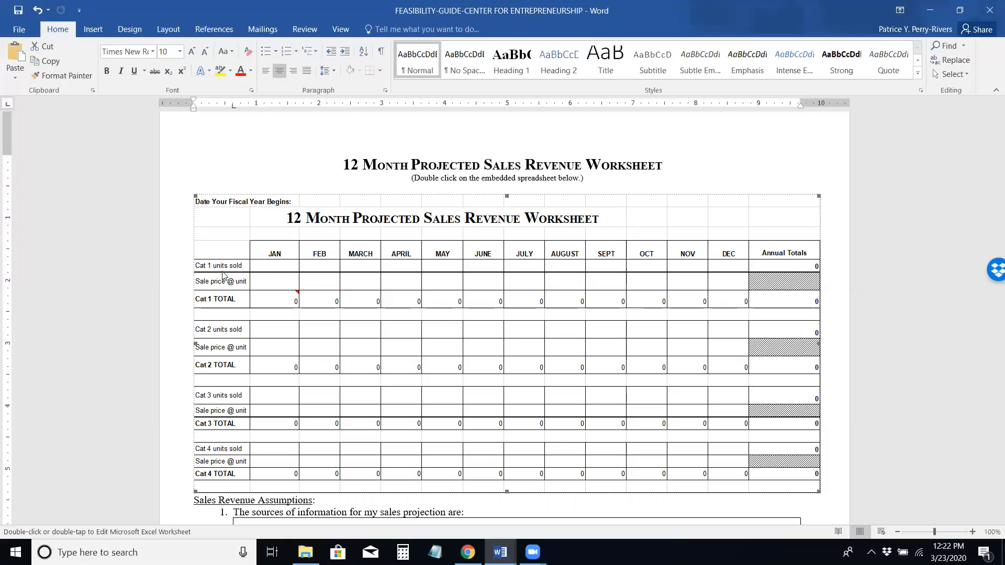
pyautogui.doubleClick(218, 266)
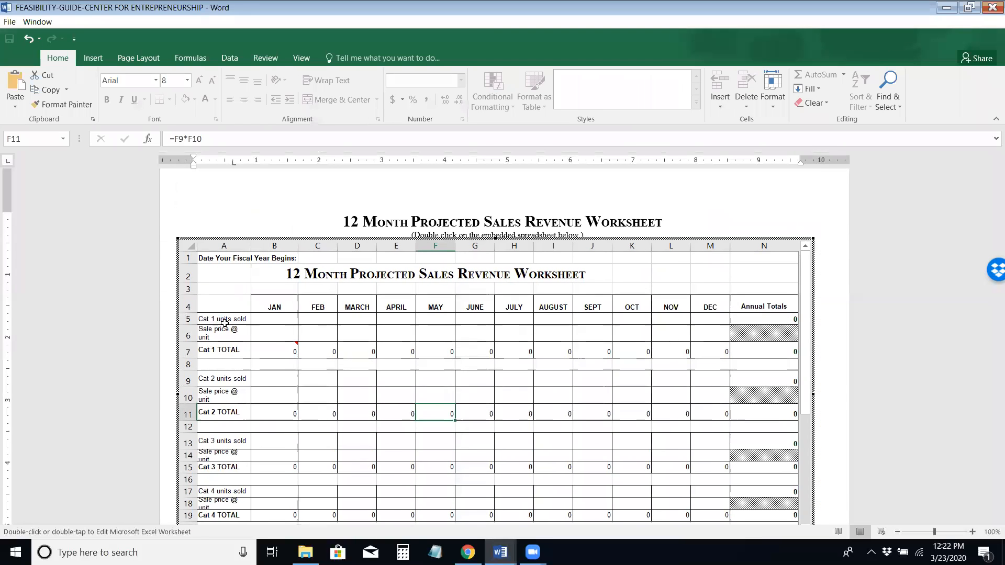
pyautogui.click(225, 320)
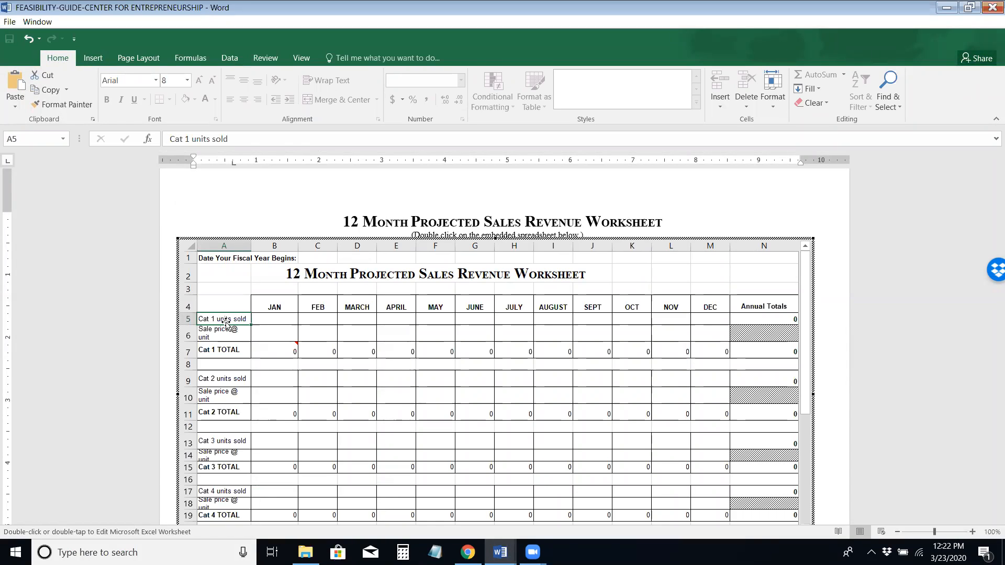
pyautogui.write('Houses')
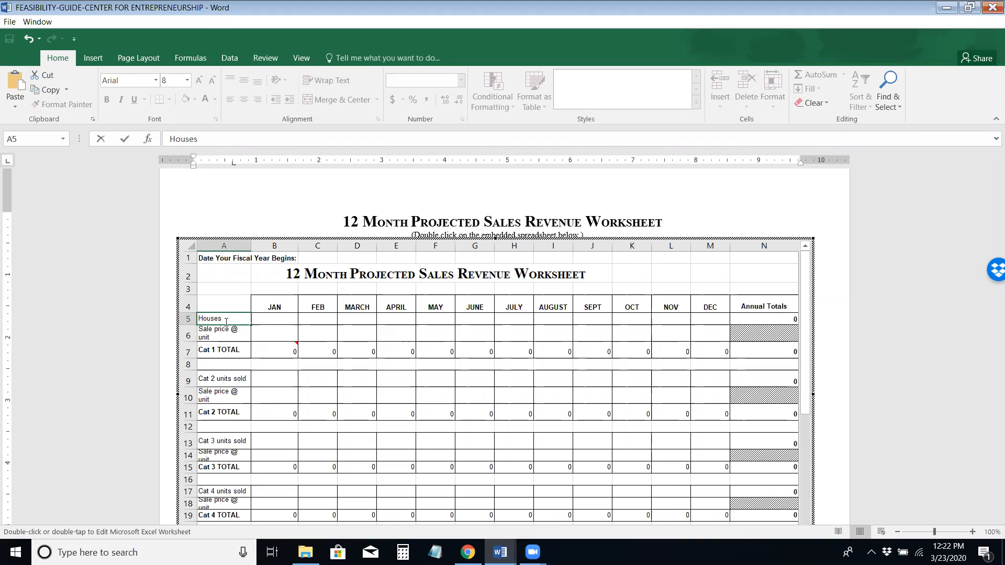
pyautogui.write(' Sold')
pyautogui.press('Return')
pyautogui.press('Up')
pyautogui.press('Right')
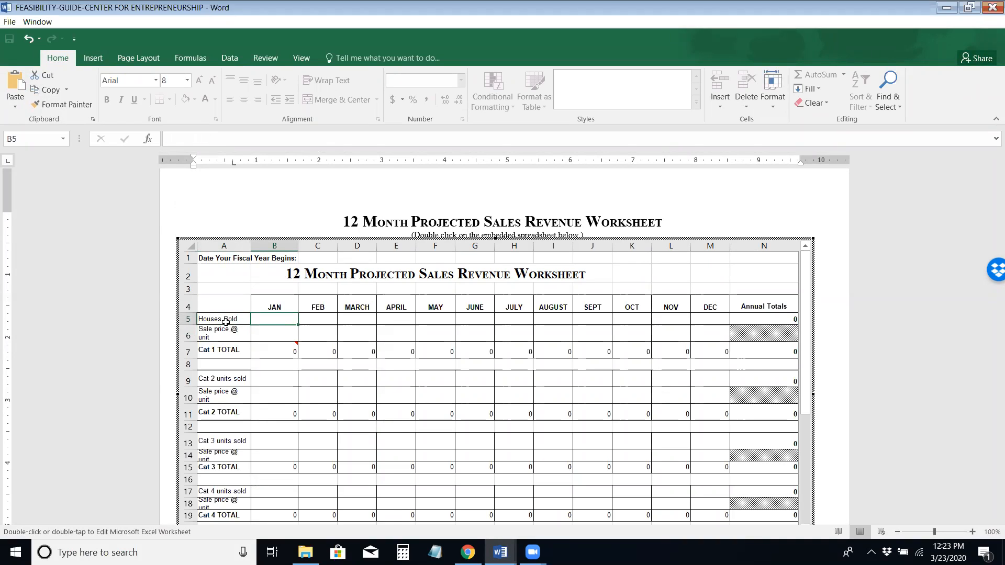
# Step: Relabel the first category in A5 as "Listed Houses Sold"
pyautogui.press('Down')
pyautogui.press('Down')
pyautogui.press('Down')
pyautogui.press('Up')
pyautogui.press('Up')
pyautogui.press('Up')
pyautogui.press('Left')
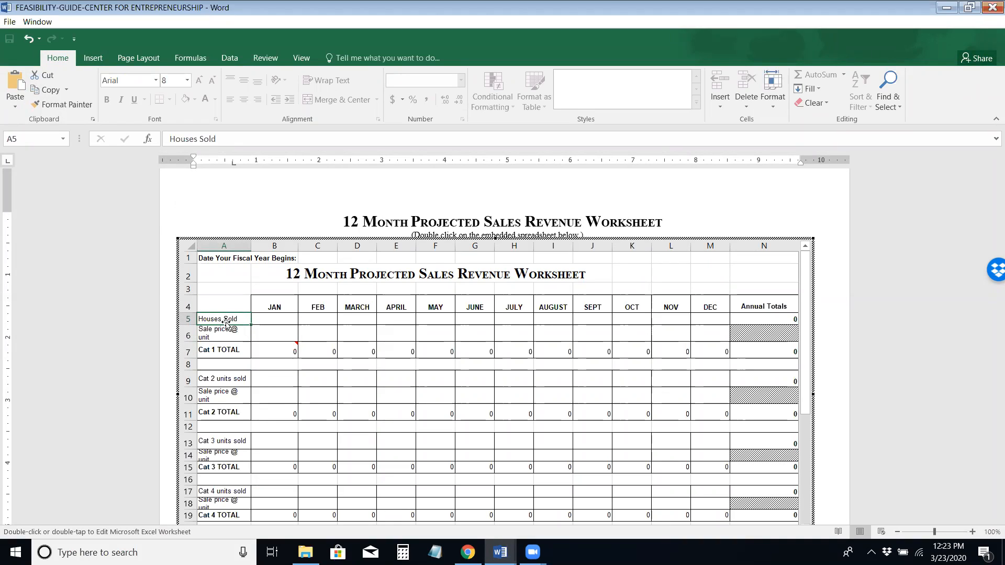
pyautogui.write('Listed Houses Sold')
pyautogui.press('Return')
# Step: Label the second category's units row in A9 "Buyer Rep Houses"
pyautogui.click(224, 383)
pyautogui.write('Buyer Rep Huse')
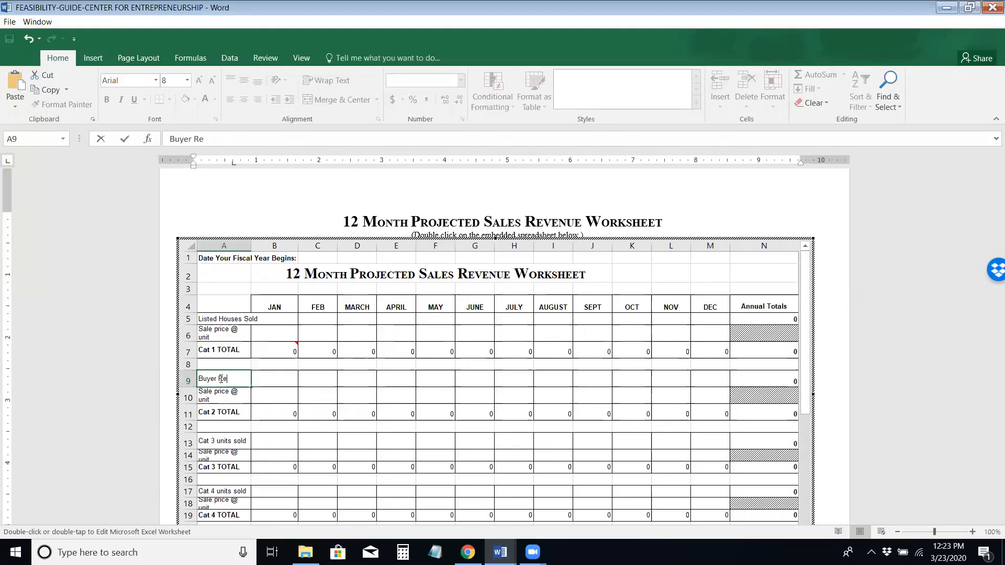
pyautogui.press('BackSpace')
pyautogui.press('BackSpace')
pyautogui.press('BackSpace')
pyautogui.write('ouses')
pyautogui.press('Return')
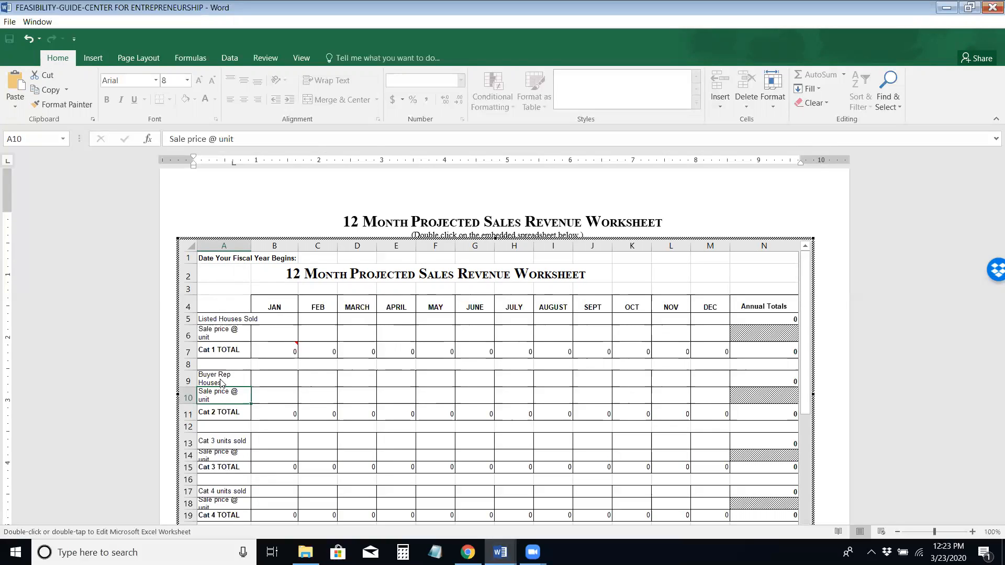
pyautogui.click(285, 316)
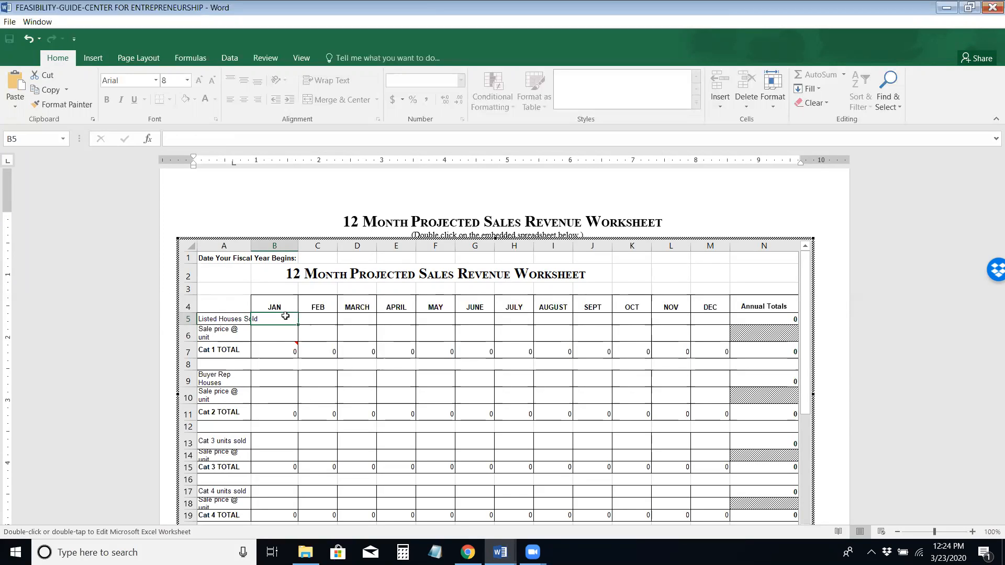
pyautogui.write('175000')
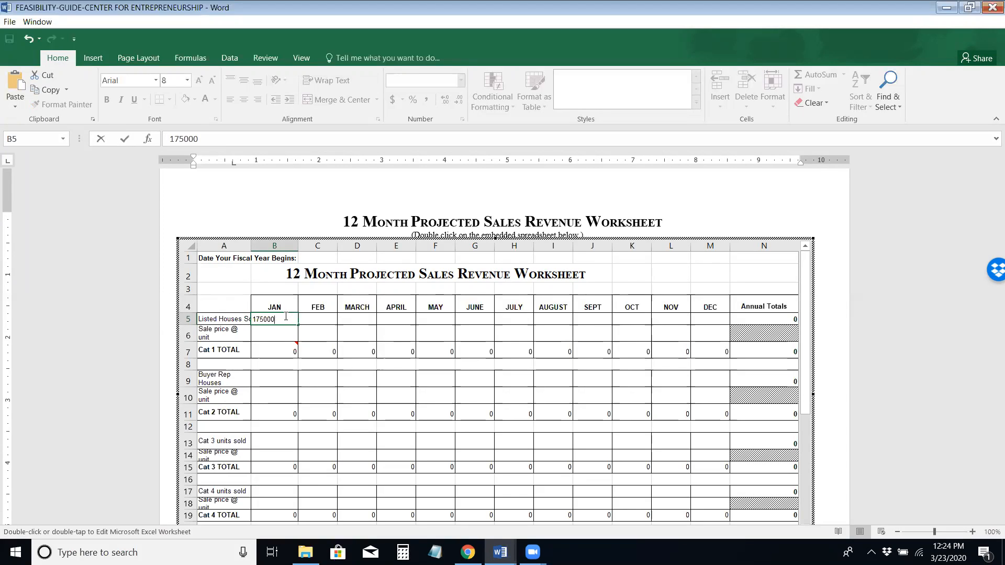
pyautogui.press('Escape')
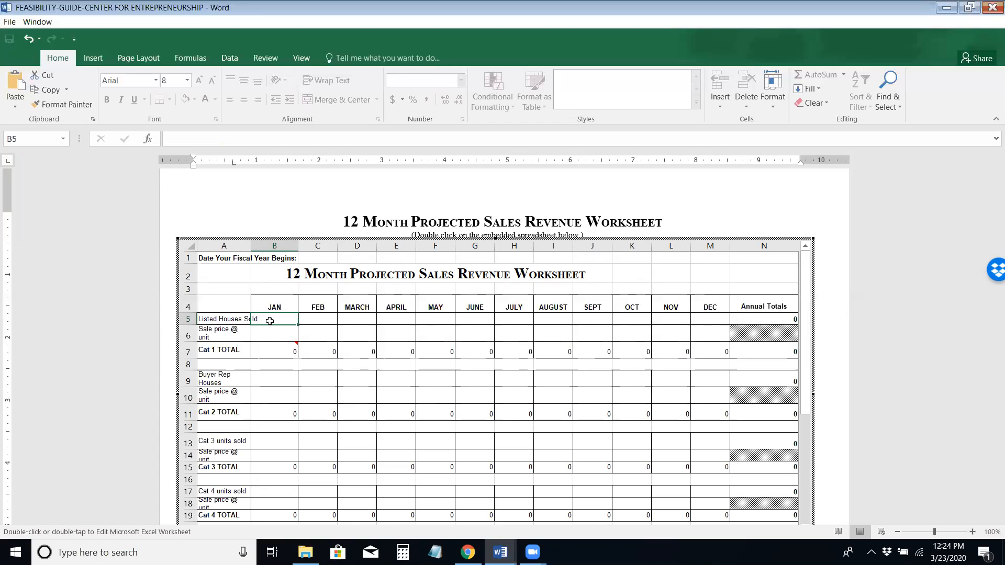
# Step: Enter 3 listed houses sold for January in B5 and a unit sale price of 175000 in B6
pyautogui.write('3')
pyautogui.press('Return')
pyautogui.write('175000')
pyautogui.hotkey('ctrl', 'Return')
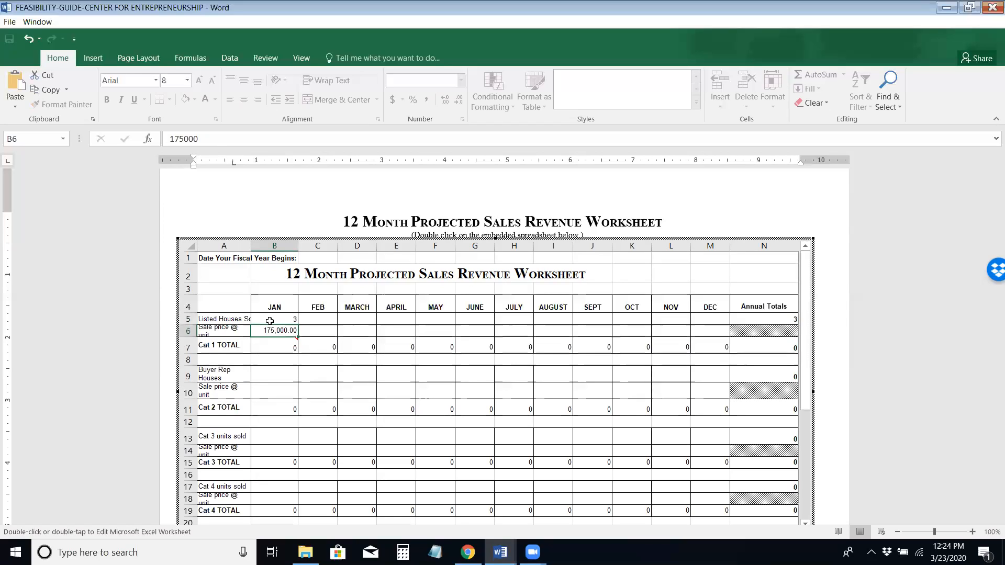
# Step: Turn January's unit price in B6 into the commission formula =175000*0.015
pyautogui.click(217, 139)
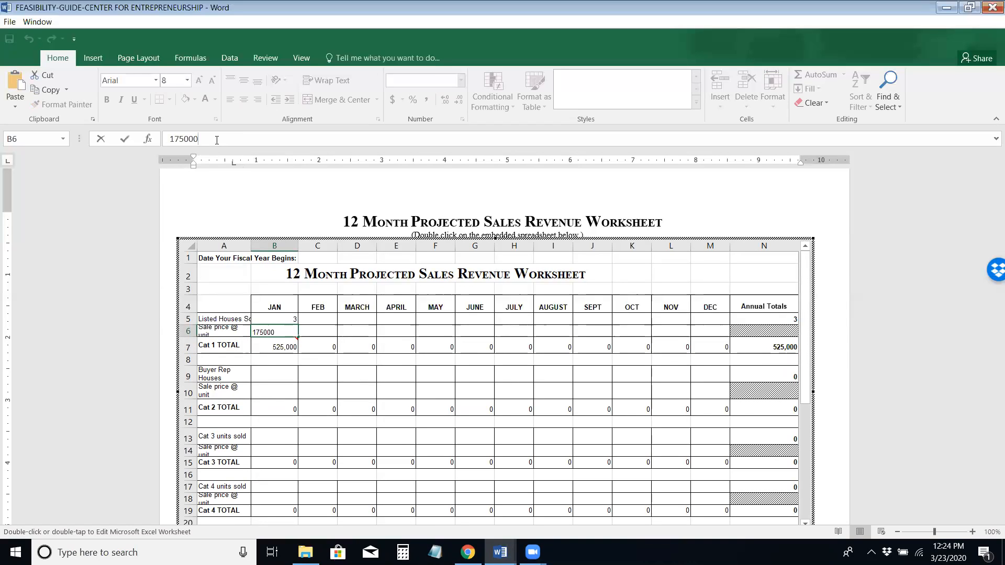
pyautogui.write('(8')
pyautogui.press('BackSpace')
pyautogui.press('BackSpace')
pyautogui.write('*.03')
pyautogui.press('BackSpace')
pyautogui.write('1')
pyautogui.write('5')
pyautogui.press('Return')
pyautogui.press('Up')
pyautogui.click(171, 138)
pyautogui.write('=')
pyautogui.press('Return')
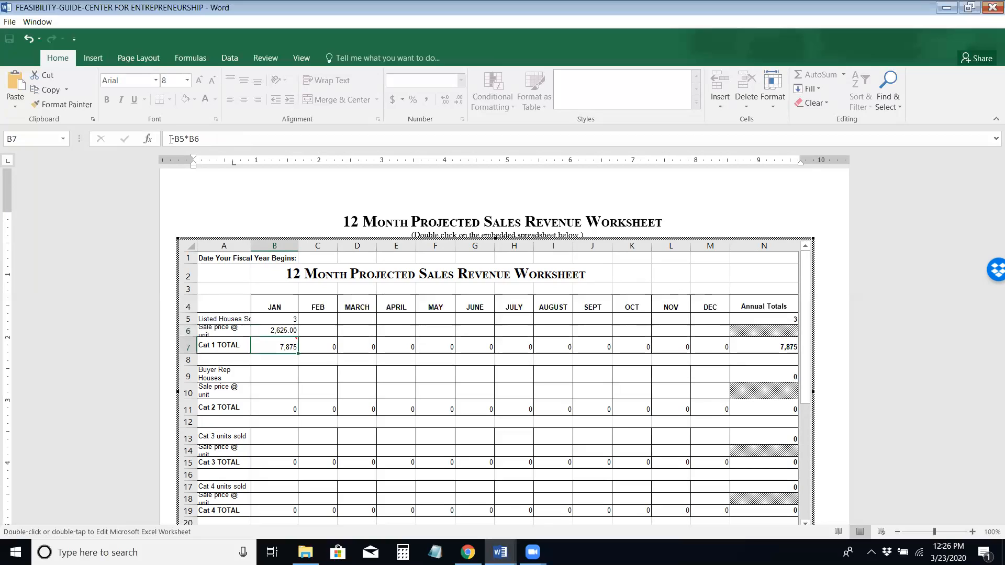
# Step: Examine the Cat 1 TOTAL formulas across the months in row 7 and the category rows beneath them
pyautogui.press('Up')
pyautogui.press('Down')
pyautogui.press('Left')
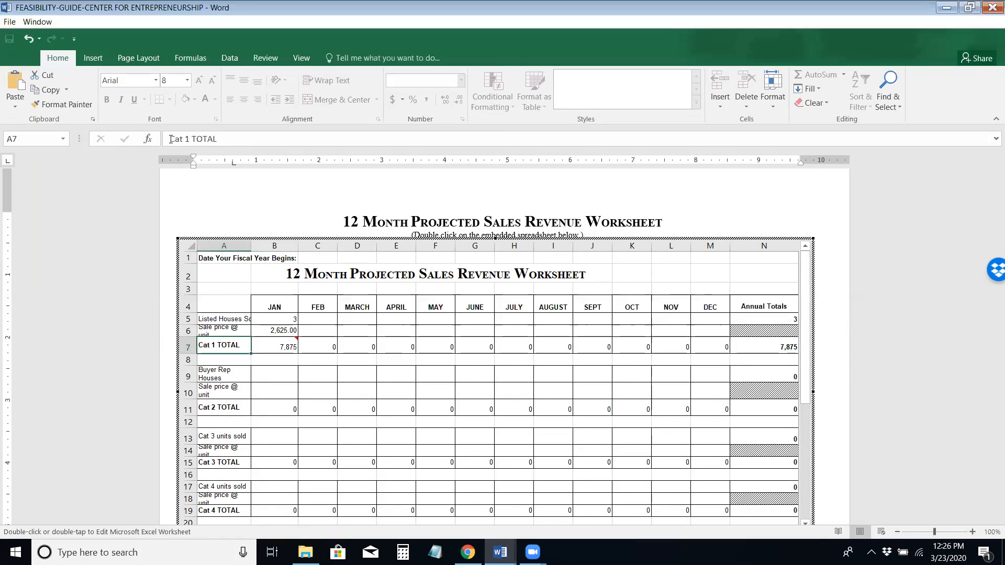
pyautogui.press('Right')
pyautogui.press('Left')
pyautogui.press('Right')
pyautogui.press('Right')
pyautogui.press('Right')
pyautogui.press('Right')
pyautogui.press('Left')
pyautogui.press('Left')
pyautogui.press('Left')
pyautogui.press('Left')
pyautogui.press('Down')
pyautogui.press('Down')
pyautogui.press('Down')
pyautogui.press('Down')
pyautogui.press('Down')
pyautogui.press('Down')
pyautogui.press('Up')
pyautogui.press('Up')
pyautogui.press('Up')
pyautogui.press('Up')
pyautogui.press('Up')
pyautogui.press('Up')
pyautogui.press('Right')
pyautogui.press('Right')
pyautogui.press('Right')
pyautogui.press('Right')
pyautogui.press('Right')
pyautogui.press('Right')
pyautogui.press('Right')
pyautogui.press('Right')
pyautogui.press('Right')
pyautogui.press('Right')
pyautogui.press('Right')
pyautogui.press('Right')
pyautogui.press('Right')
pyautogui.press('Left')
pyautogui.press('Left')
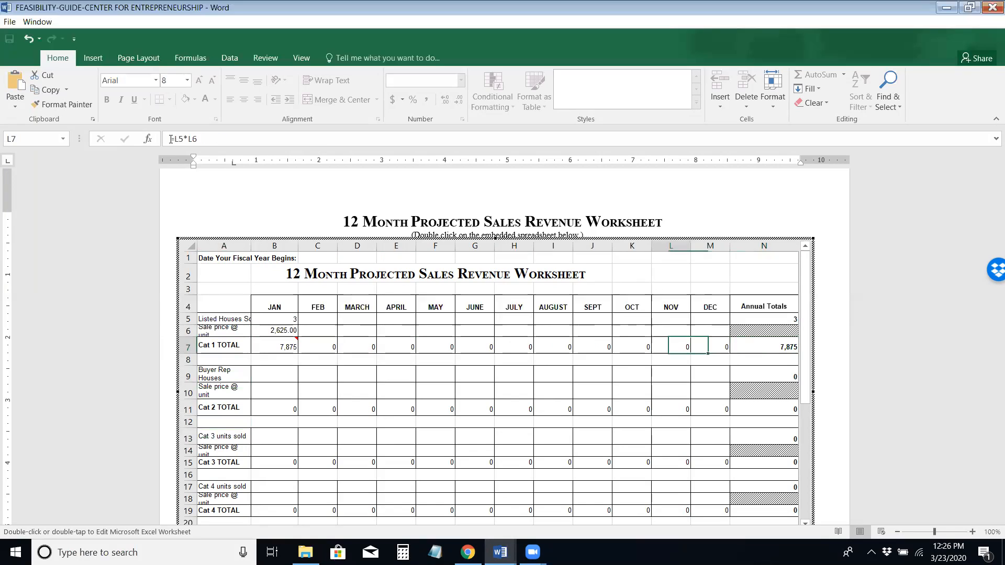
pyautogui.press('Left')
pyautogui.press('Left')
pyautogui.press('Left')
pyautogui.press('Left')
pyautogui.press('Left')
pyautogui.press('Left')
pyautogui.press('Left')
pyautogui.press('Left')
pyautogui.press('Left')
pyautogui.press('Left')
pyautogui.press('Left')
pyautogui.press('Right')
pyautogui.press('Right')
pyautogui.press('Right')
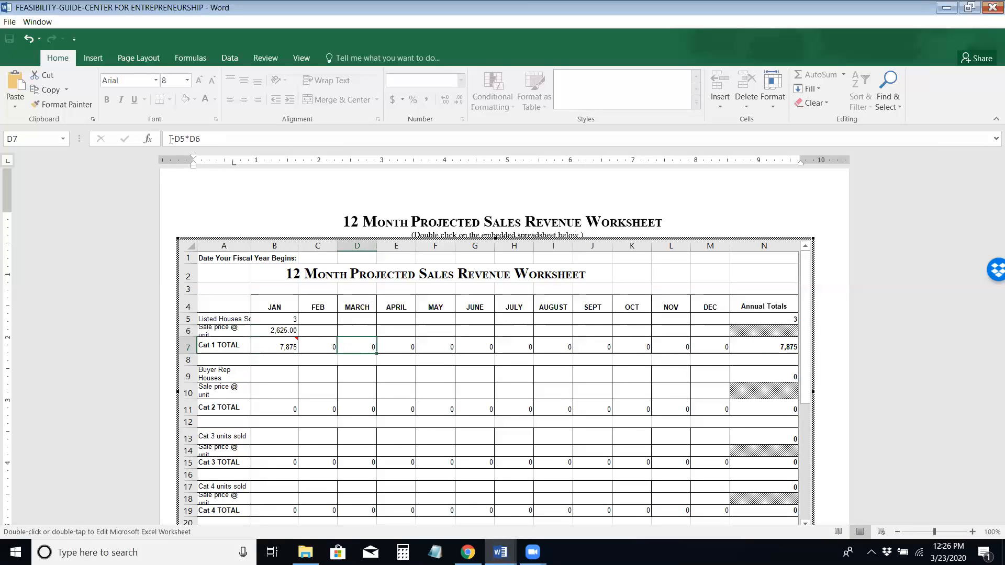
pyautogui.press('Left')
pyautogui.press('Left')
pyautogui.press('Up')
pyautogui.press('Up')
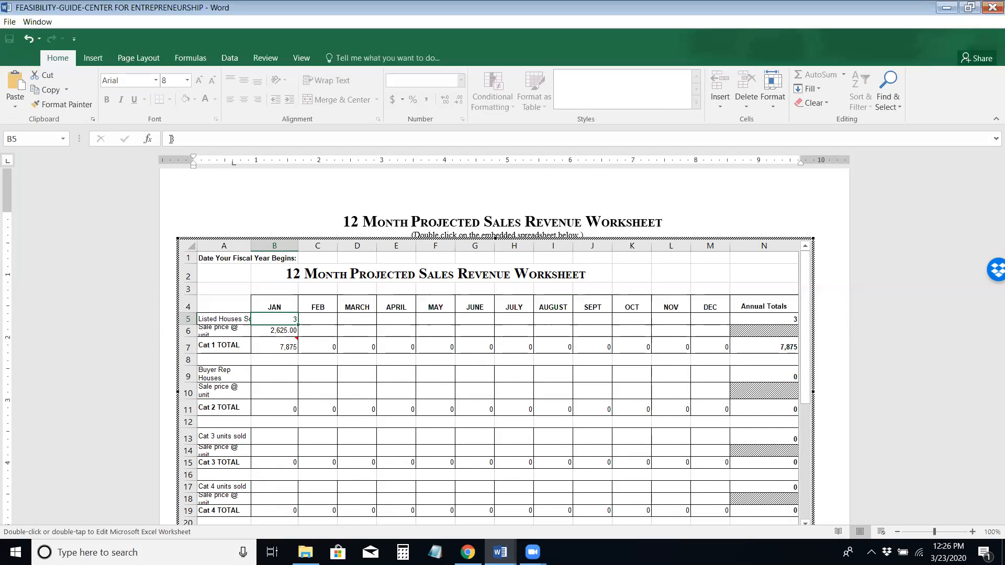
# Step: Test January's listed houses sold in B5 with 1, and set it back to 3
pyautogui.hotkey('shift', 'Down')
pyautogui.press('Up')
pyautogui.press('Down')
pyautogui.write('1')
pyautogui.press('Return')
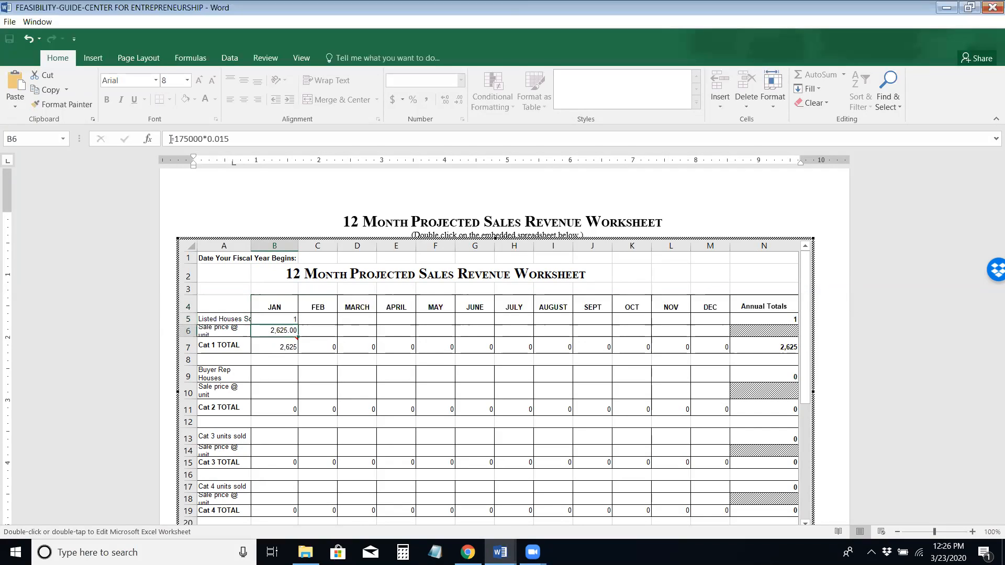
pyautogui.press('Down')
pyautogui.press('Up')
pyautogui.click(281, 371)
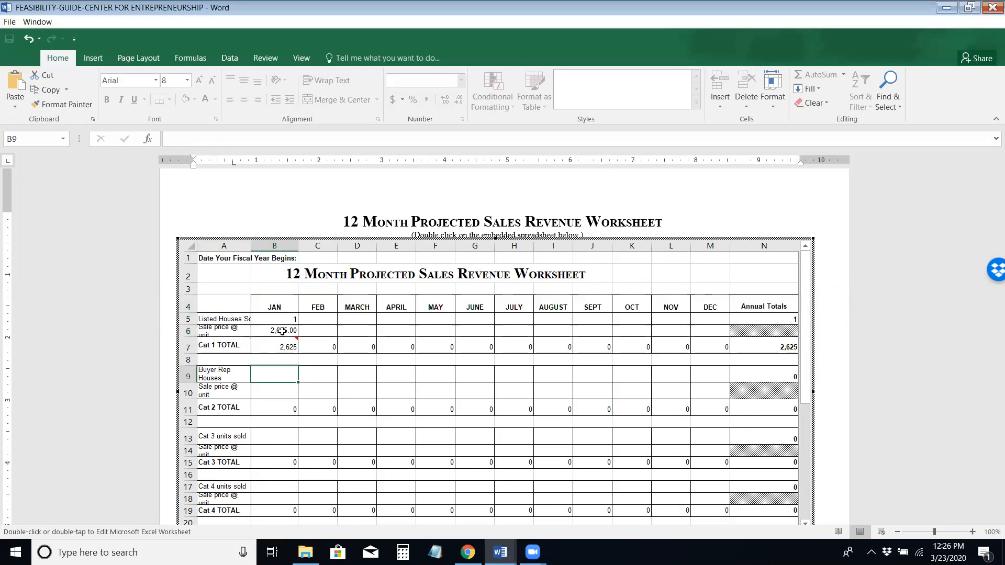
pyautogui.click(282, 317)
pyautogui.write('3')
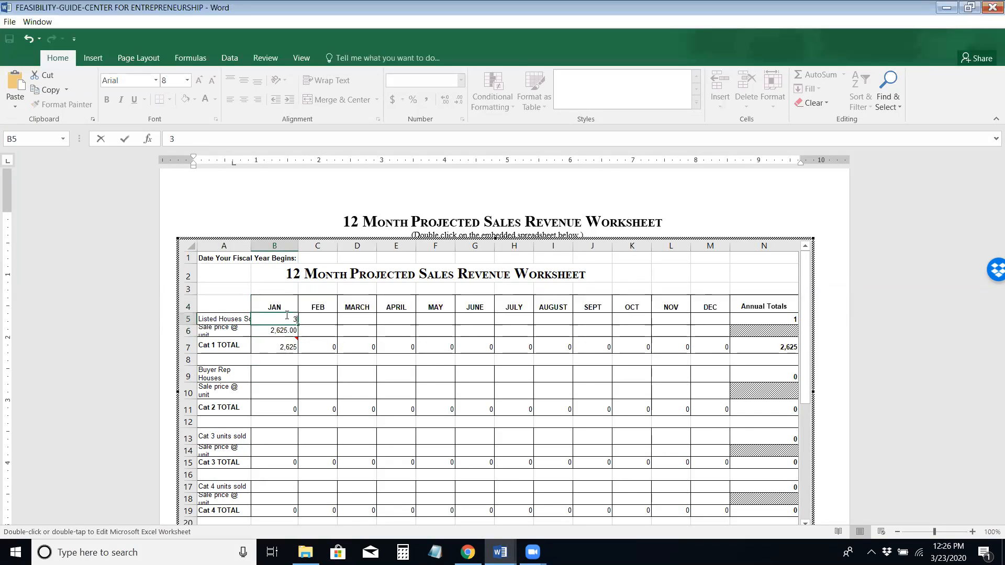
pyautogui.press('Return')
pyautogui.click(289, 317)
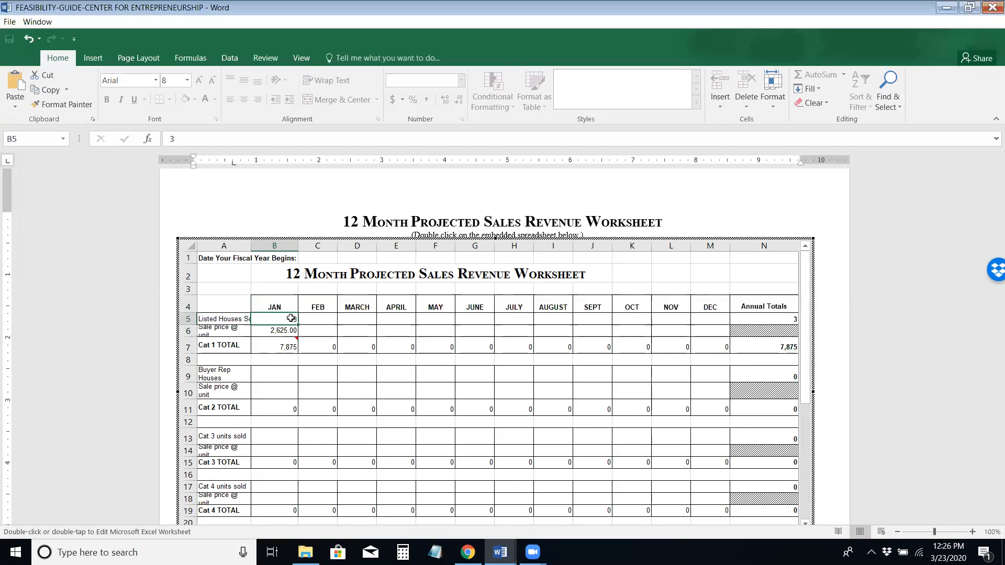
pyautogui.hotkey('shift', 'Down')
pyautogui.hotkey('shift', 'Down')
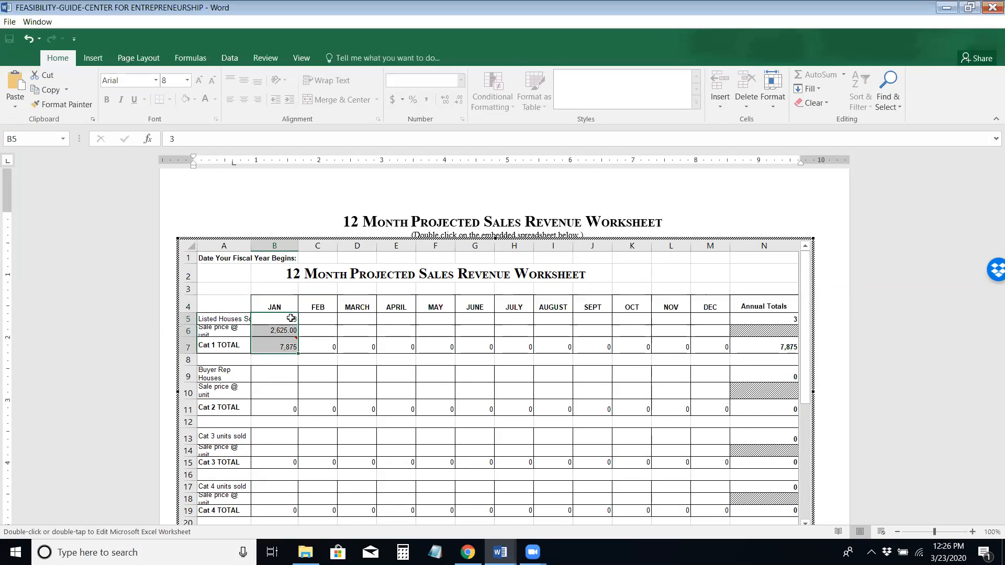
pyautogui.hotkey('ctrl', 'c')
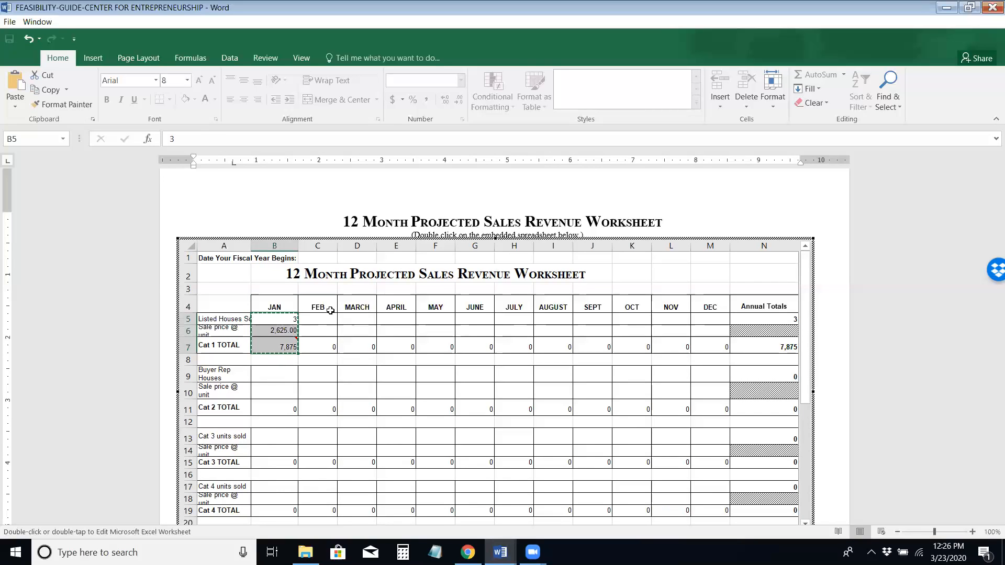
pyautogui.press('Escape')
# Step: Copy January's units sold and unit price from B5:B6 into February at C5:C6
pyautogui.press('Up')
pyautogui.press('Down')
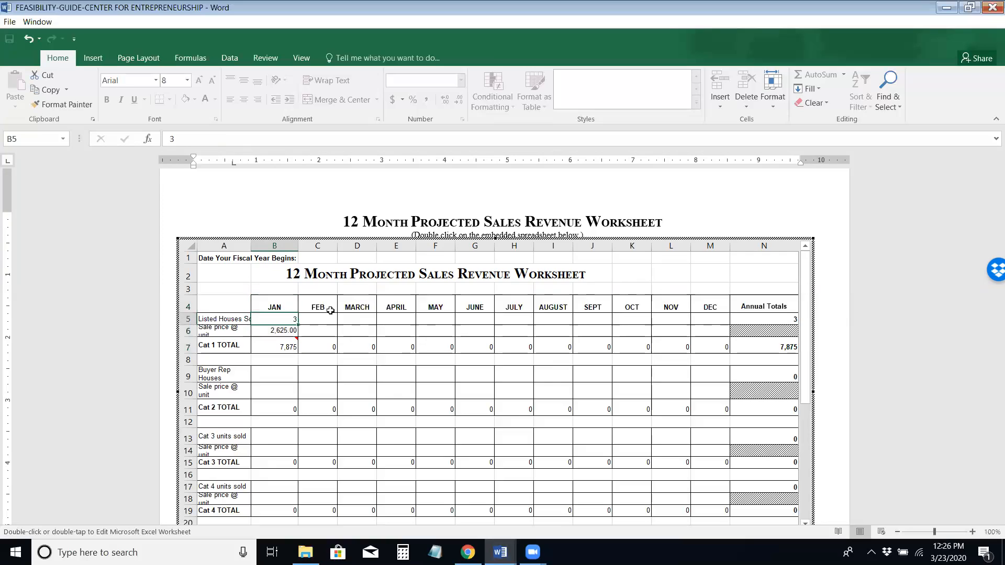
pyautogui.hotkey('shift', 'Down')
pyautogui.hotkey('ctrl', 'c')
pyautogui.press('Right')
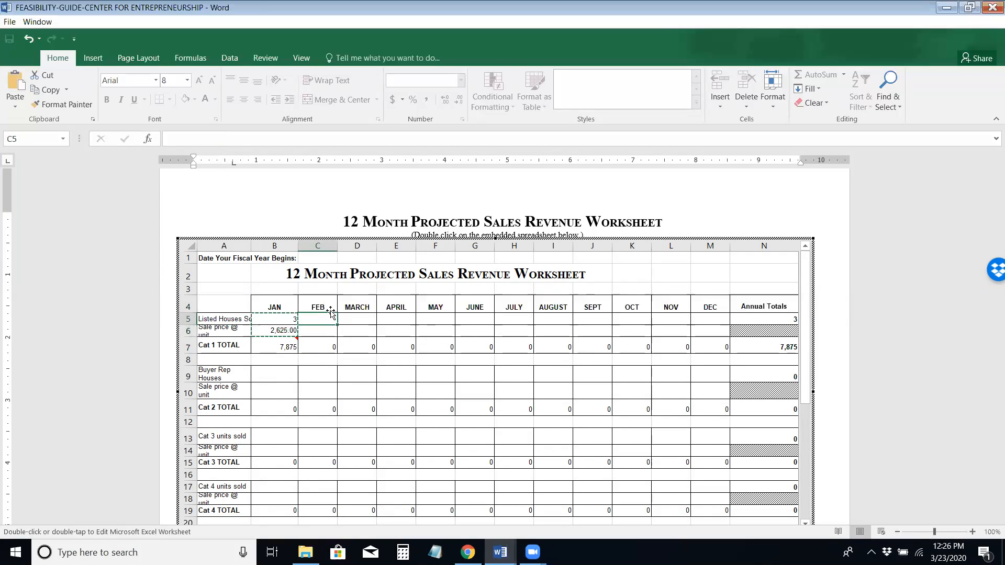
pyautogui.hotkey('ctrl', 'v')
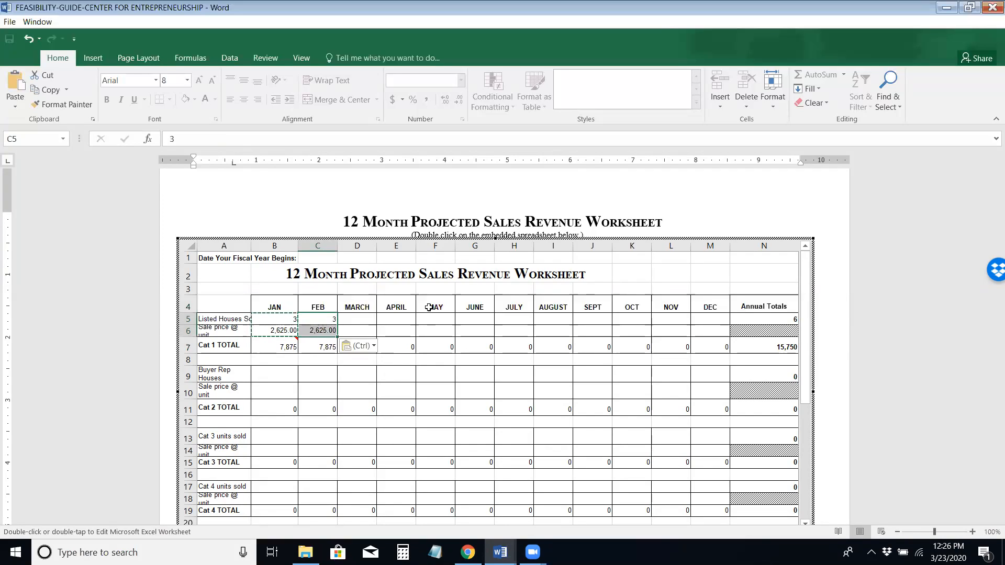
# Step: Paste the same units and unit price into March at D5:D6, and set March's units sold to 4
pyautogui.click(357, 319)
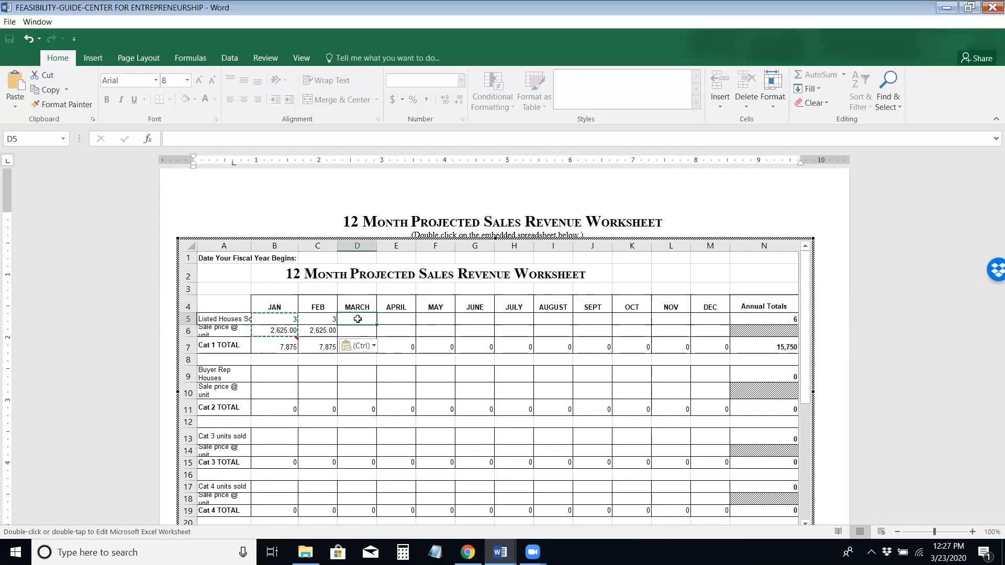
pyautogui.hotkey('ctrl', 'v')
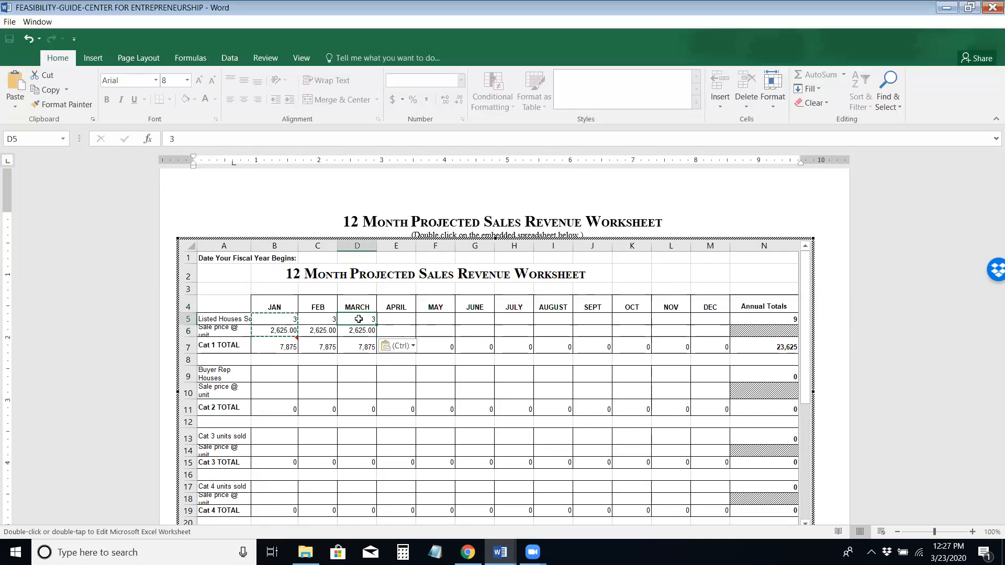
pyautogui.write('4')
pyautogui.hotkey('ctrl', 'Return')
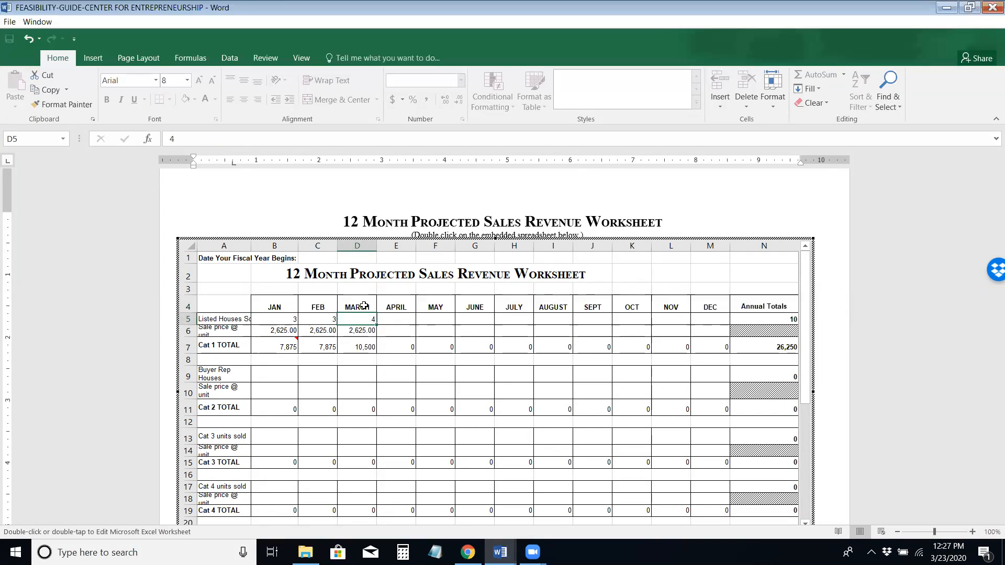
# Step: Copy January's units sold and unit price from B5:B6 into November at L5:L6, and set November's units sold to 1
pyautogui.click(287, 318)
pyautogui.moveTo(286, 319); pyautogui.dragTo(287, 330)
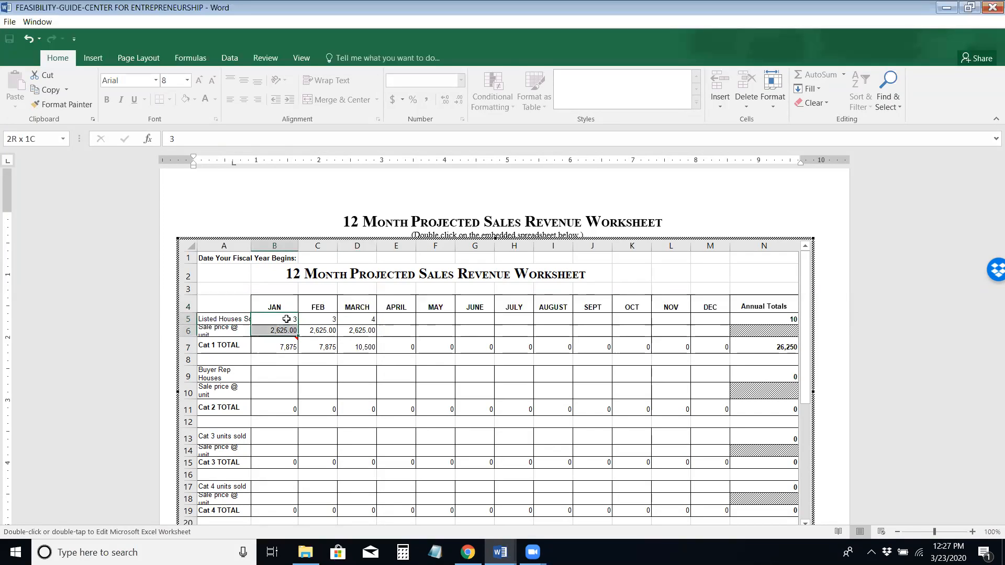
pyautogui.hotkey('ctrl', 'c')
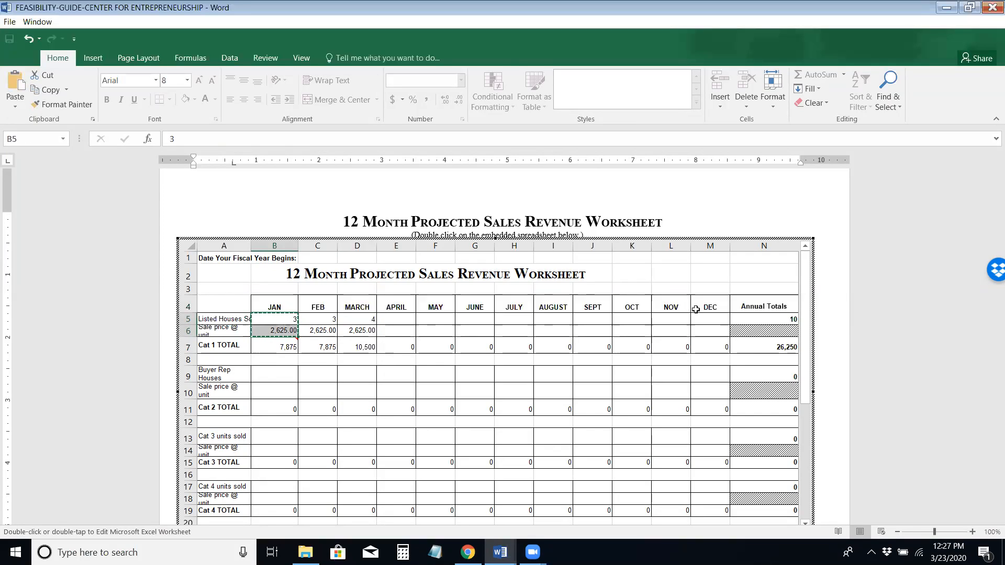
pyautogui.click(676, 316)
pyautogui.hotkey('ctrl', 'v')
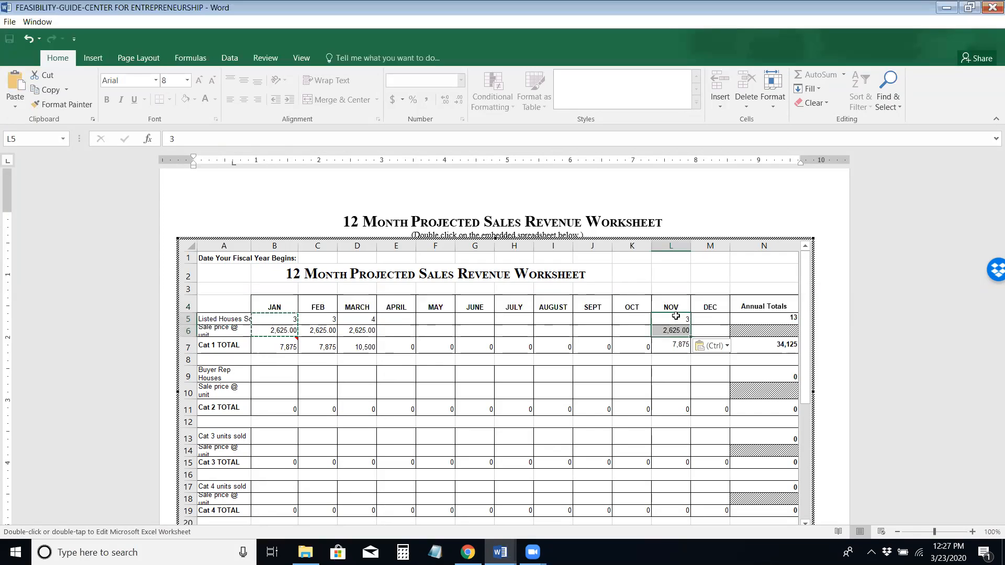
pyautogui.write('1')
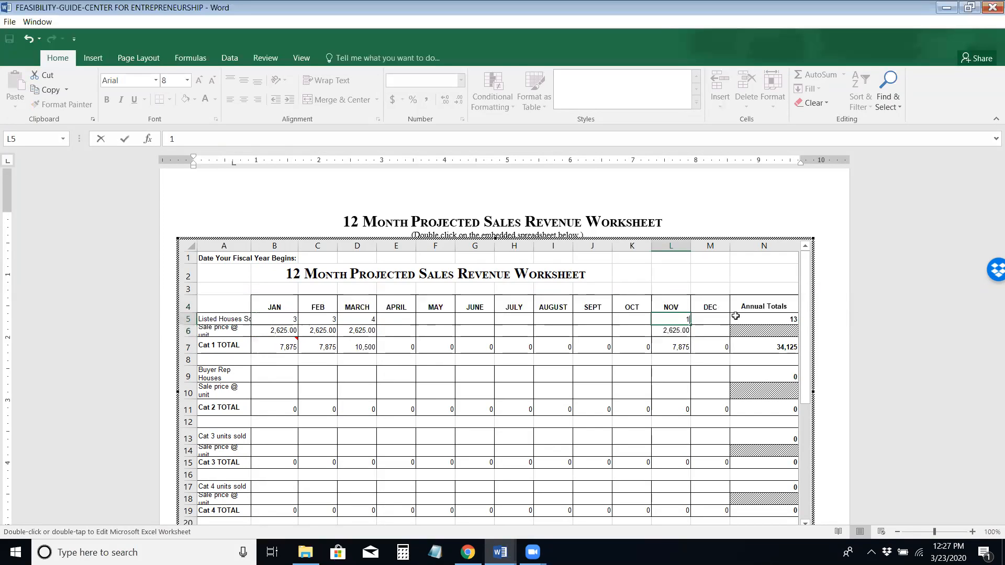
pyautogui.click(705, 317)
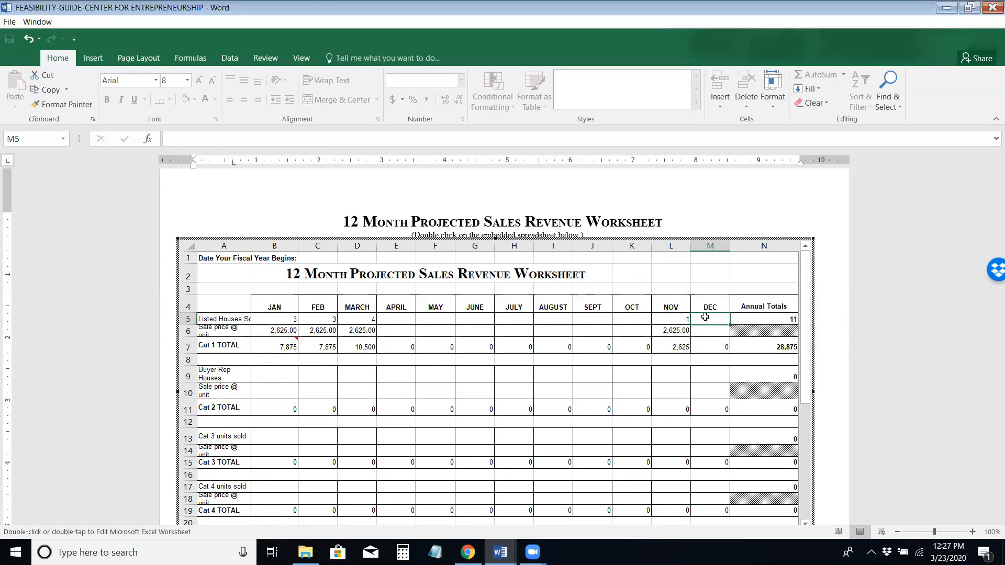
# Step: Copy November's units sold and unit price from L5:L6 into December at M5:M6
pyautogui.click(678, 316)
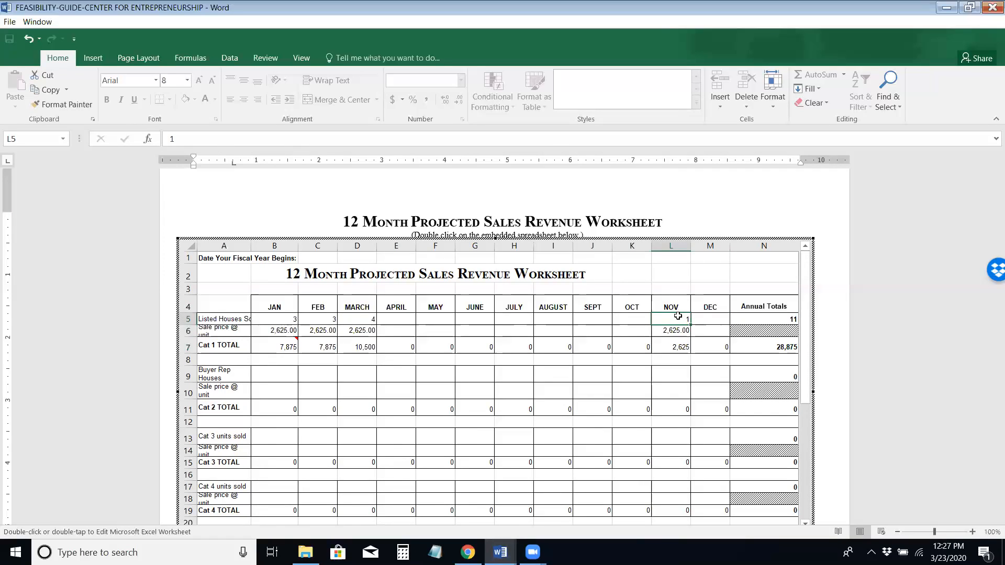
pyautogui.hotkey('shift', 'Down')
pyautogui.hotkey('ctrl', 'c')
pyautogui.click(722, 319)
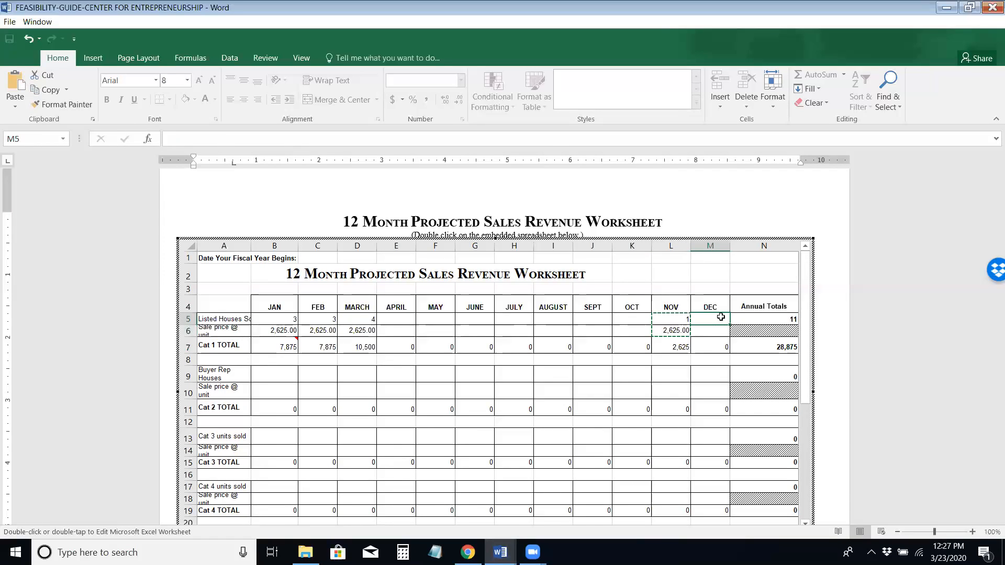
pyautogui.hotkey('ctrl', 'v')
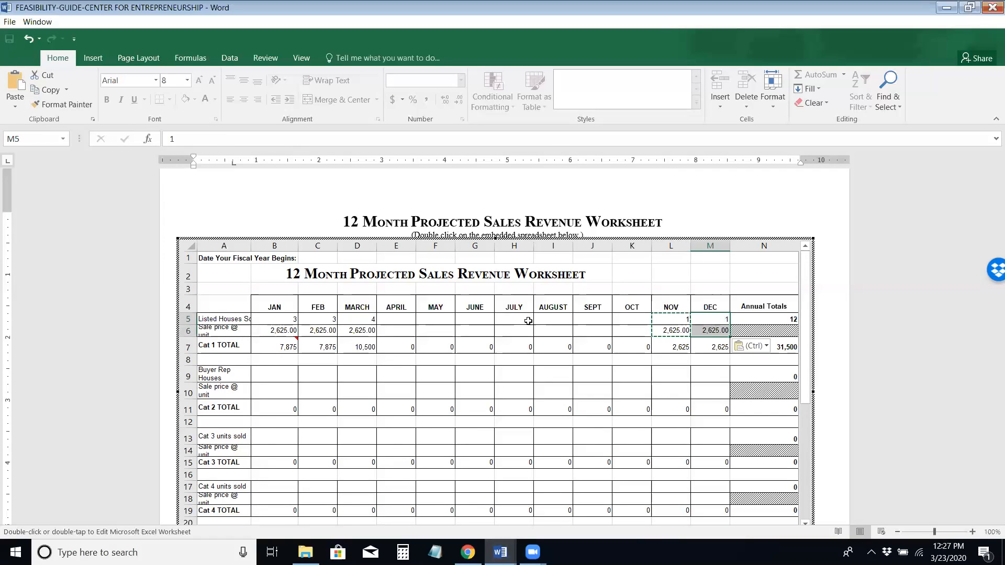
pyautogui.click(439, 321)
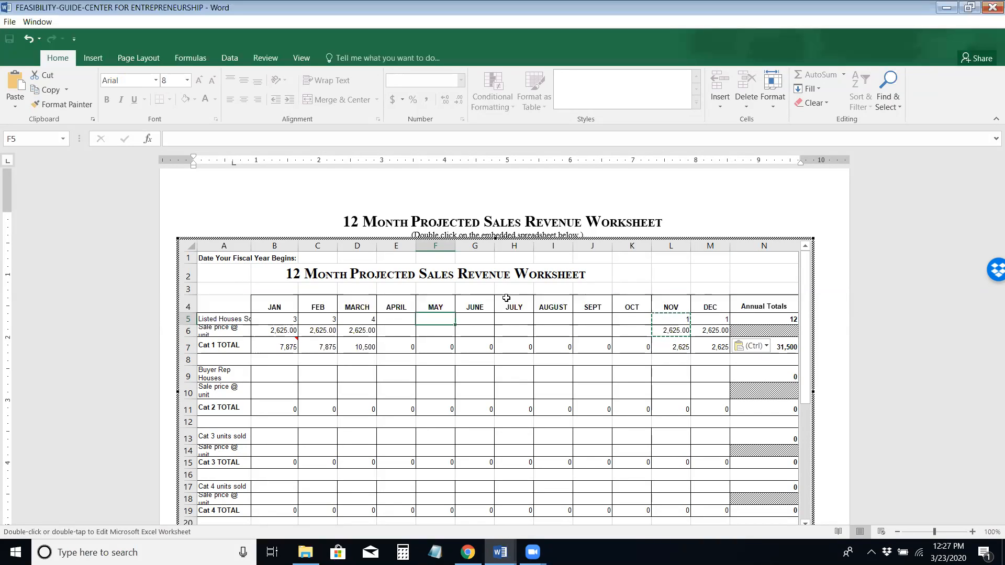
pyautogui.press('Escape')
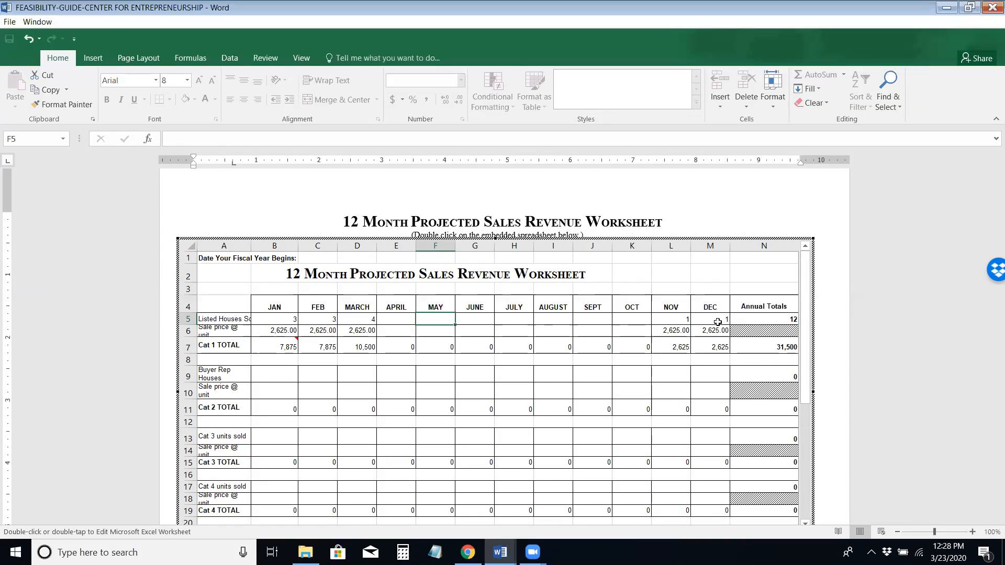
# Step: Relabel the first category in A5 as Chicken Meals, with a January unit price of 10 and 100 units sold
pyautogui.click(283, 331)
pyautogui.write('10')
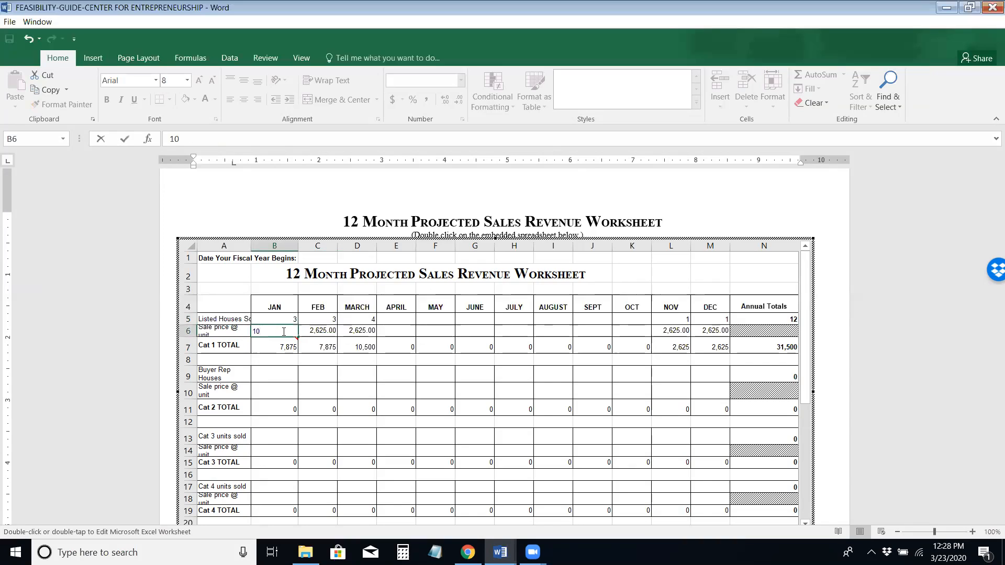
pyautogui.press('Up')
pyautogui.press('Left')
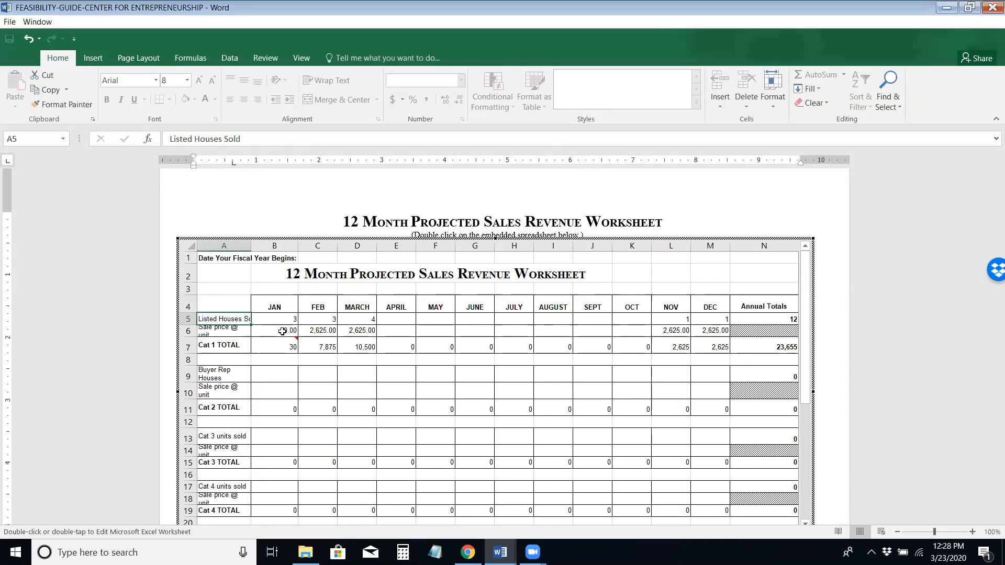
pyautogui.write('Chicken Meals')
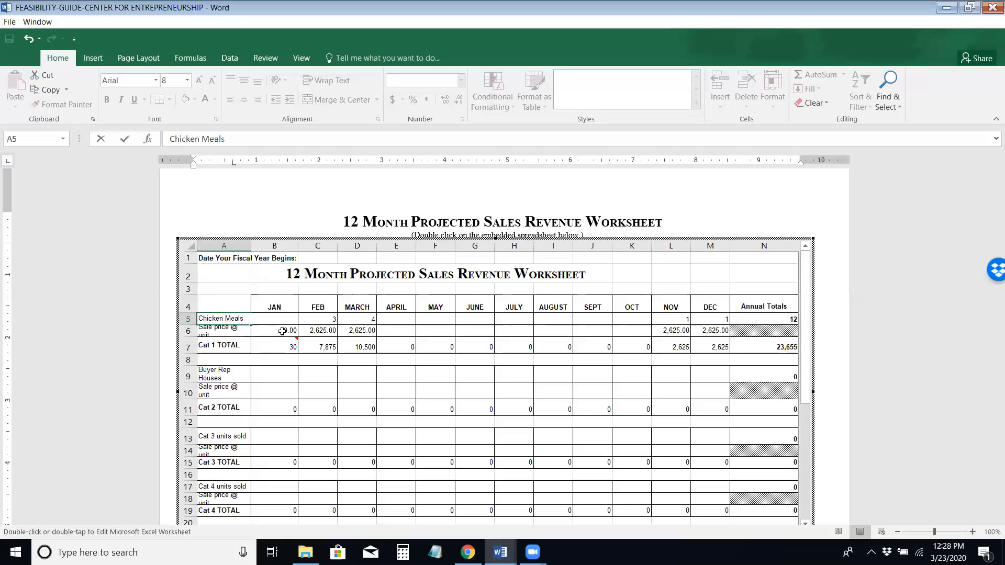
pyautogui.press('Return')
pyautogui.press('Up')
pyautogui.press('Right')
pyautogui.write('100')
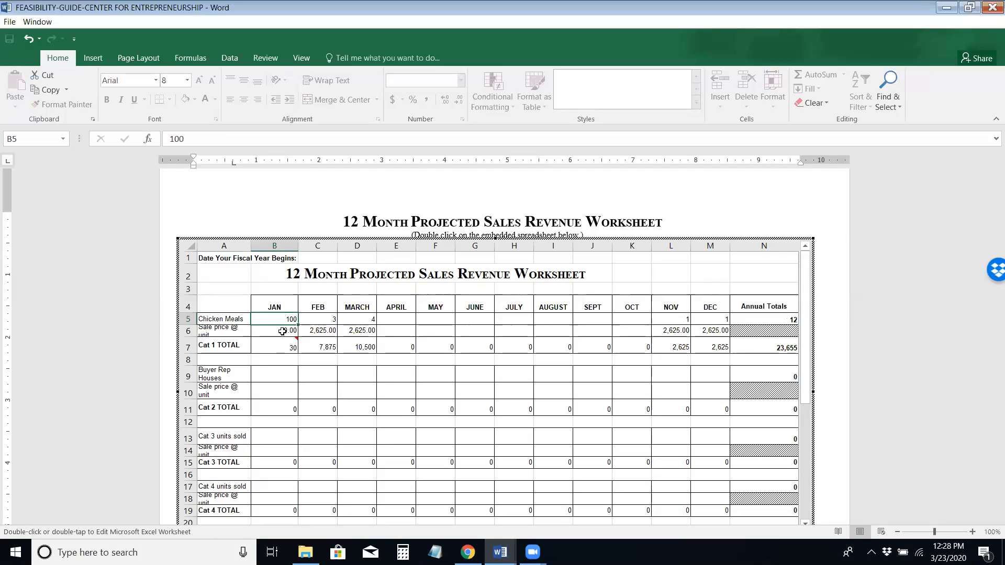
pyautogui.press('Return')
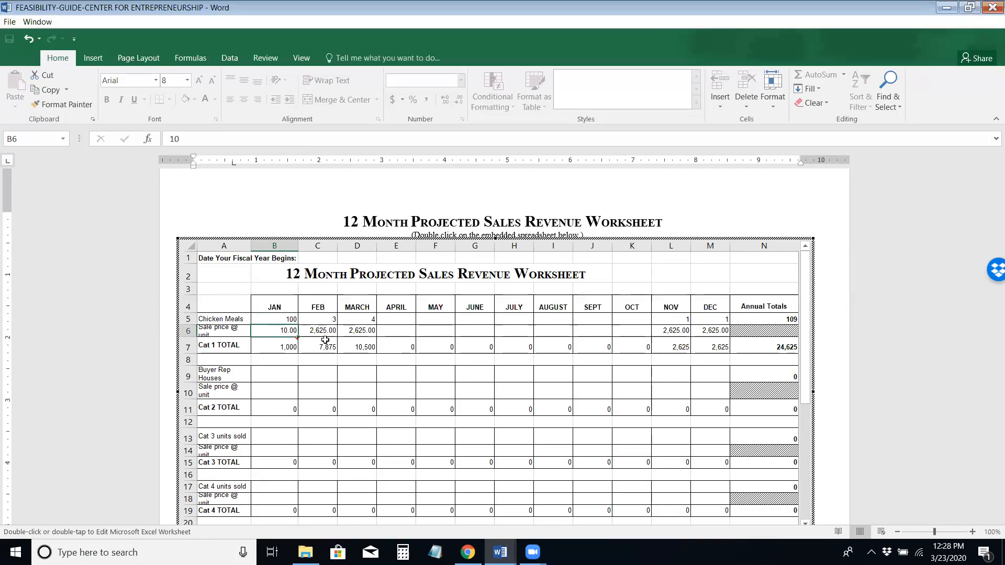
# Step: Clear the first category's February and March units and prices in C5:D6
pyautogui.click(327, 317)
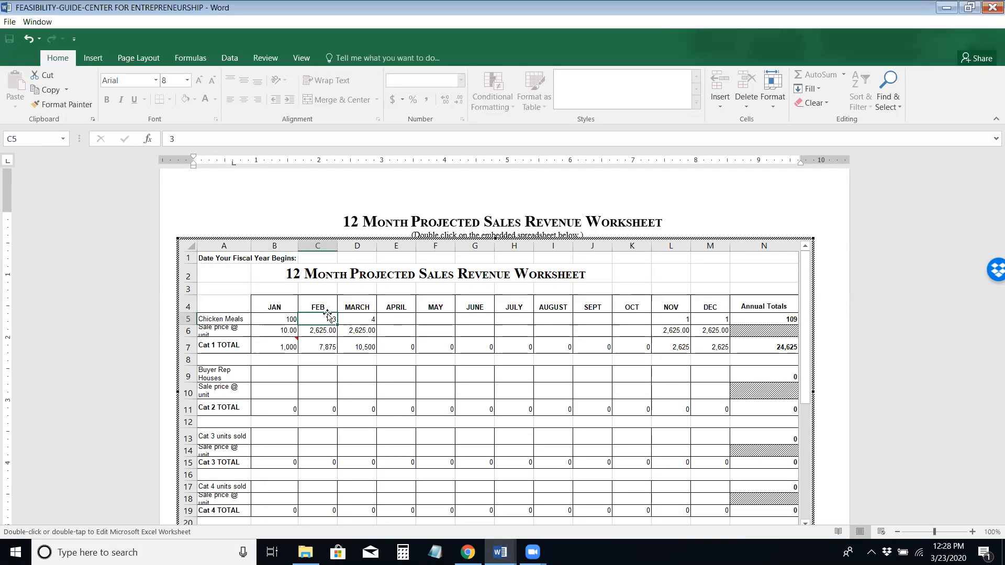
pyautogui.press('Down')
pyautogui.press('Right')
pyautogui.press('Up')
pyautogui.press('Left')
pyautogui.hotkey('shift', 'Down')
pyautogui.hotkey('shift', 'Right')
pyautogui.press('Delete')
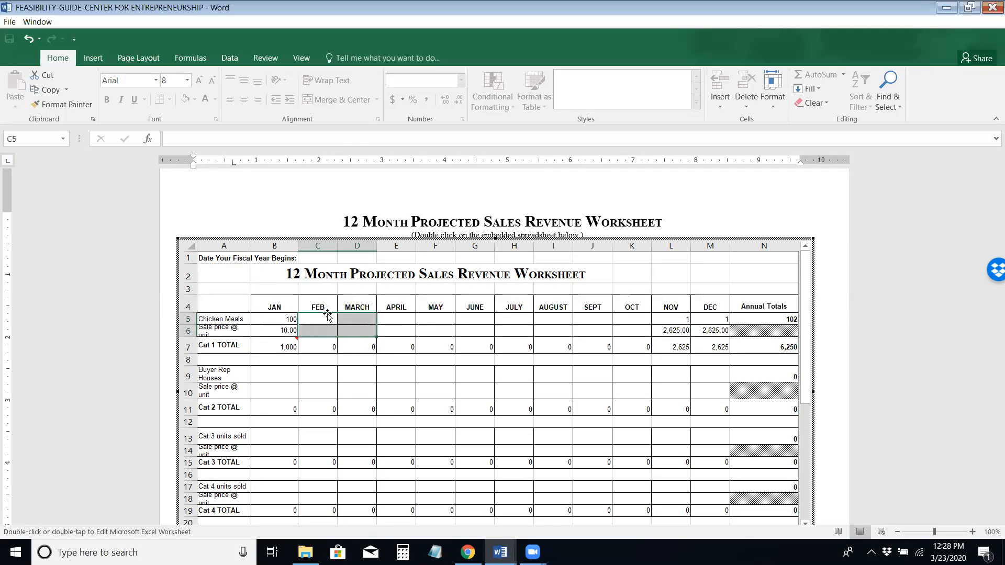
# Step: Clear the first category's November and December units and prices in L5:M6
pyautogui.click(680, 322)
pyautogui.hotkey('shift', 'Down')
pyautogui.hotkey('shift', 'Right')
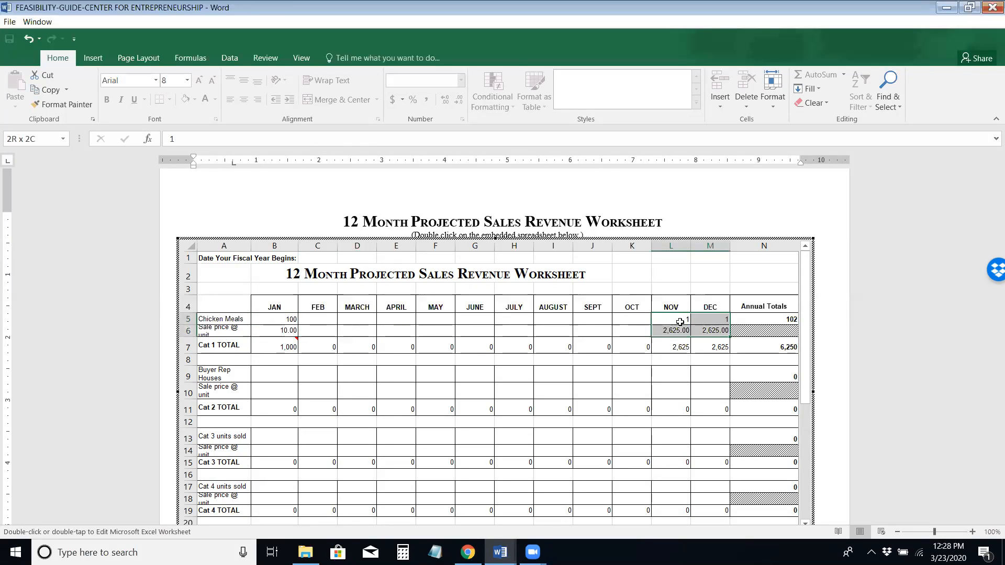
pyautogui.press('Delete')
# Step: Fill January's units and unit price across rows 5 and 6 through December, and set January's and February's units to 80
pyautogui.click(285, 319)
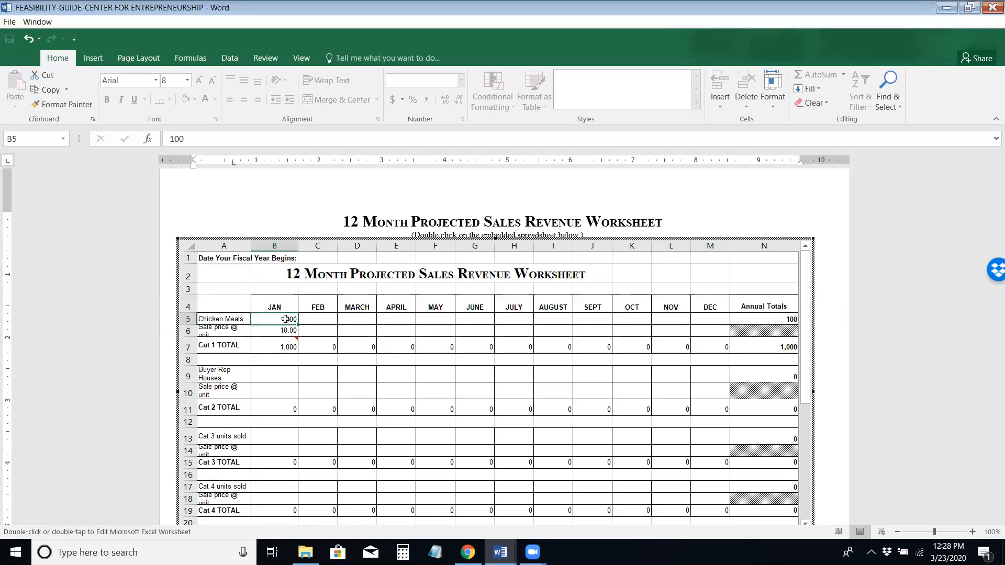
pyautogui.moveTo(285, 319)
pyautogui.mouseDown()
pyautogui.moveTo(286, 330)
pyautogui.moveTo(325, 337)
pyautogui.moveTo(725, 337)
pyautogui.mouseUp()
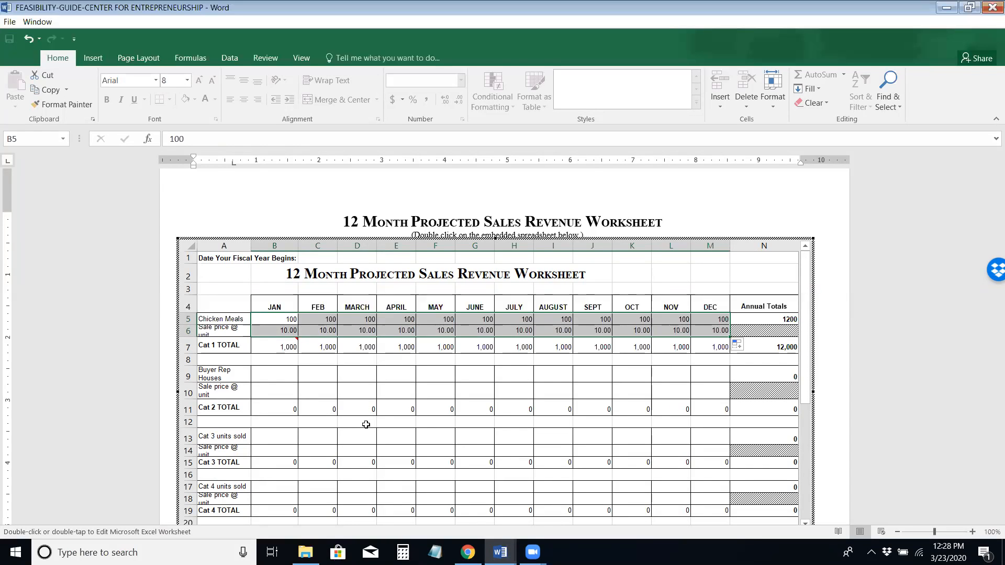
pyautogui.click(283, 321)
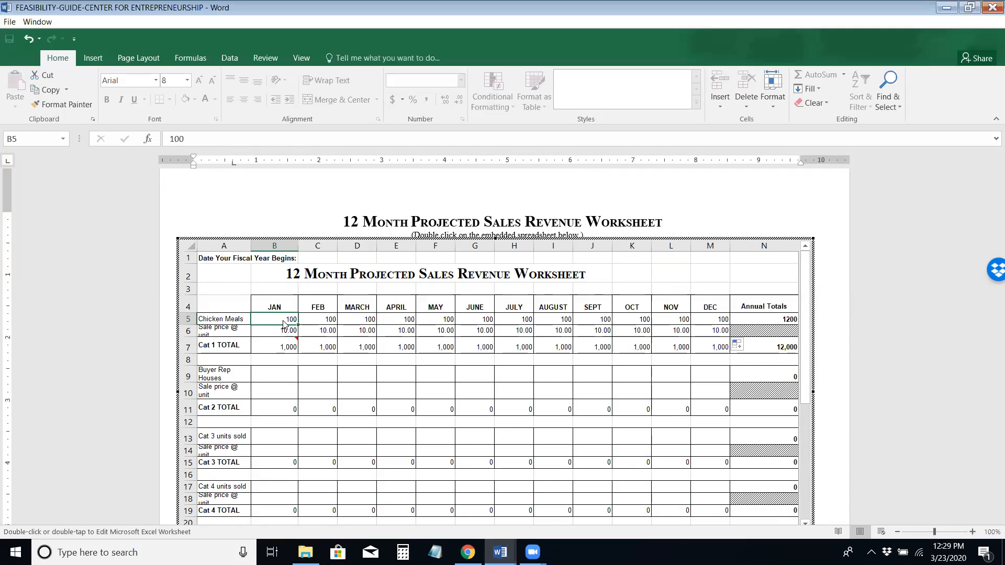
pyautogui.write('80')
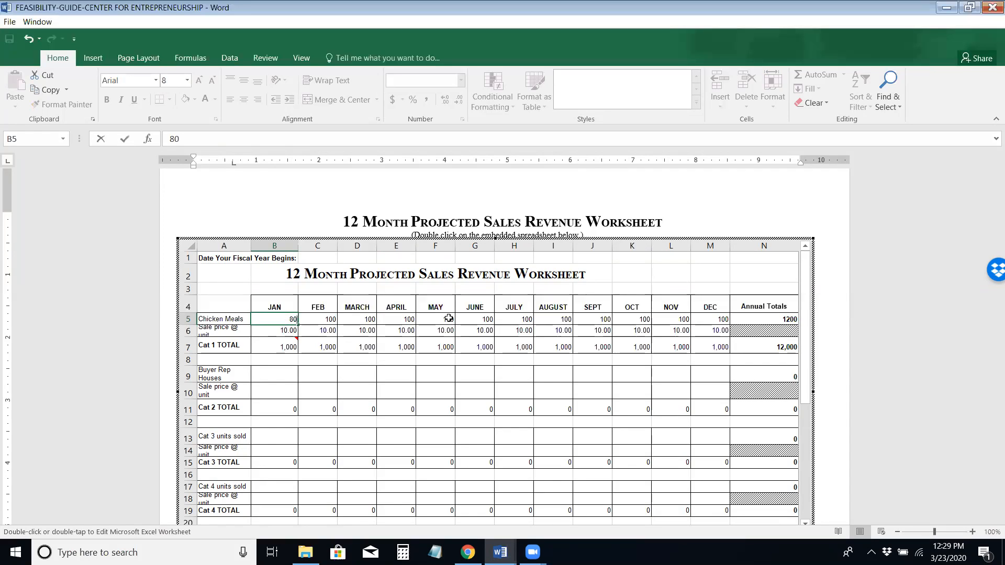
pyautogui.click(332, 320)
pyautogui.write('80')
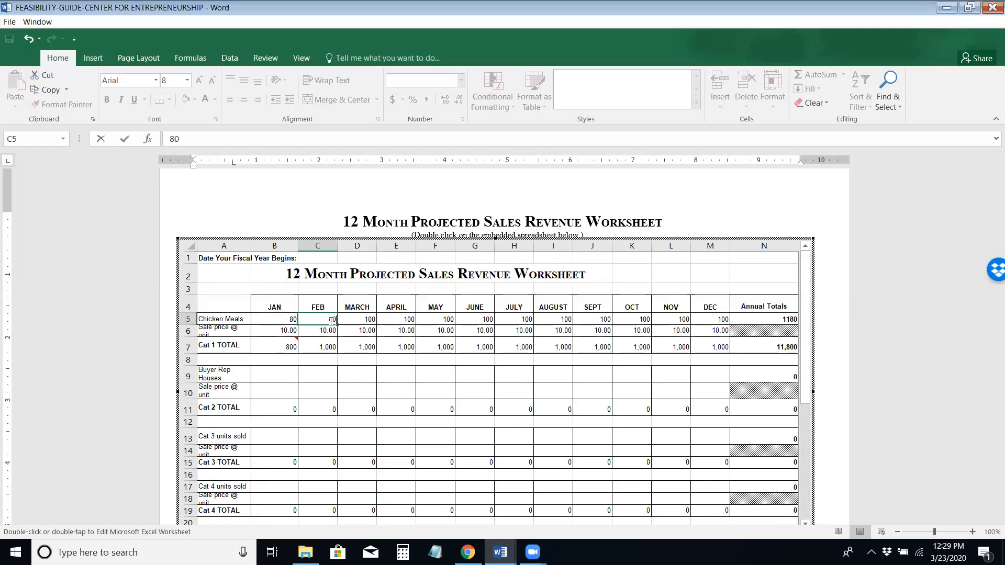
# Step: Set the Chicken Meals units for June, July and August to 150 each
pyautogui.click(482, 319)
pyautogui.write('150')
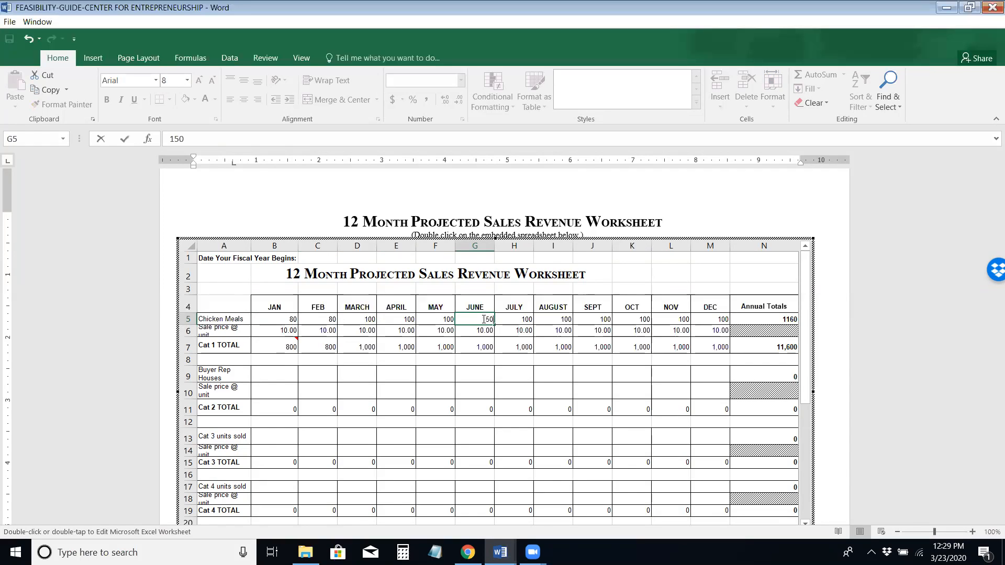
pyautogui.click(519, 315)
pyautogui.write('150')
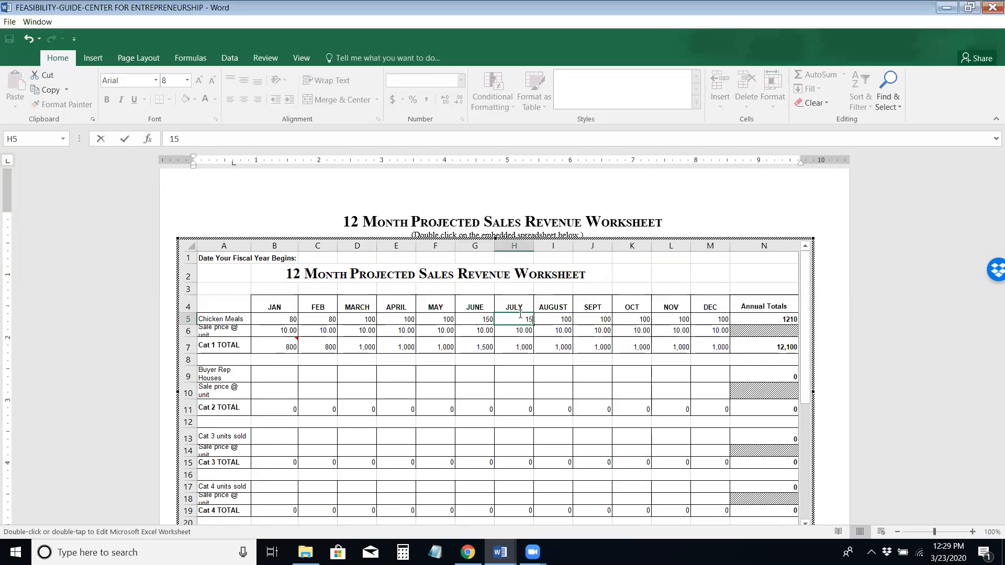
pyautogui.click(564, 323)
pyautogui.write('150')
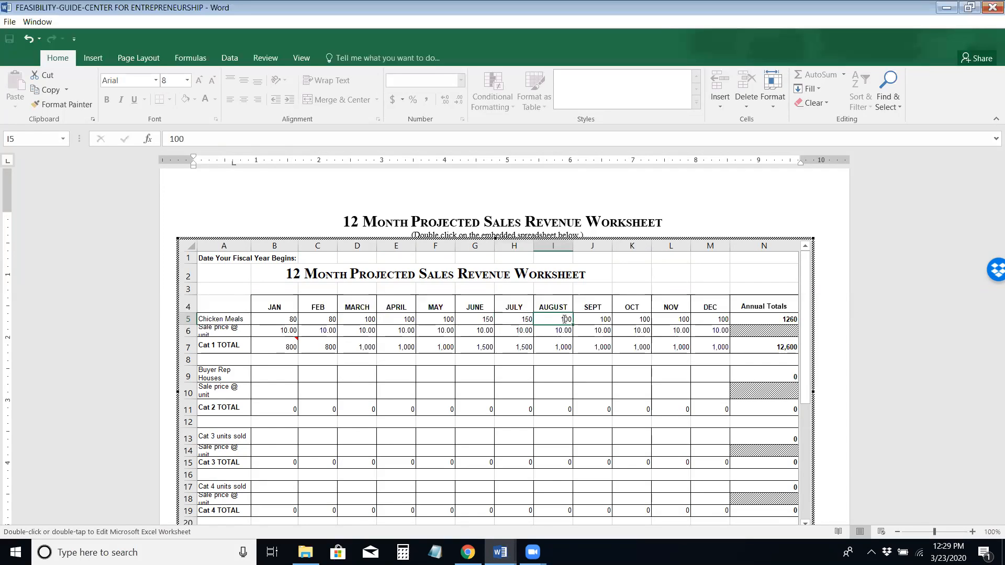
pyautogui.click(606, 323)
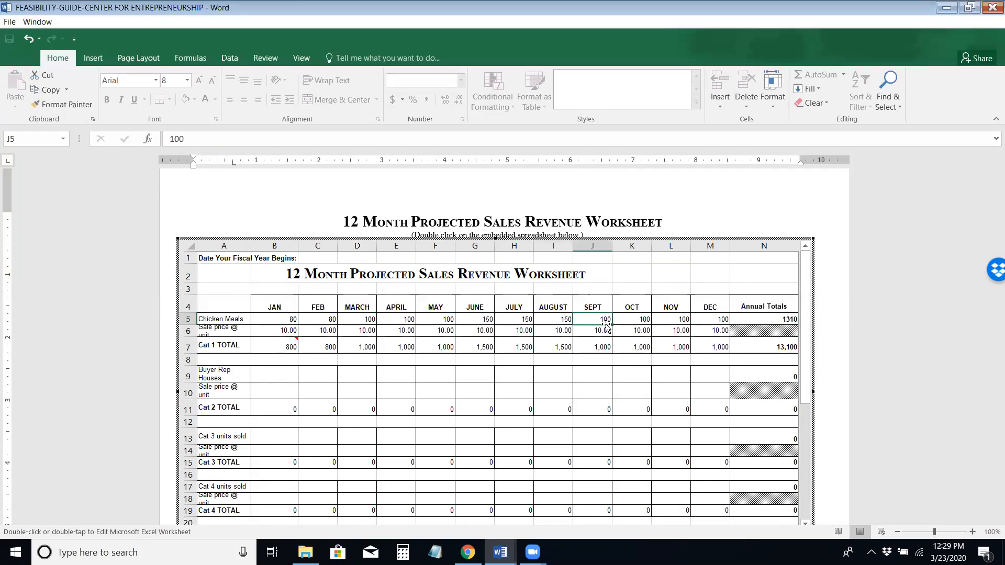
# Step: Clear all the Chicken Meals units and unit prices from January through December in B5:M6
pyautogui.click(281, 320)
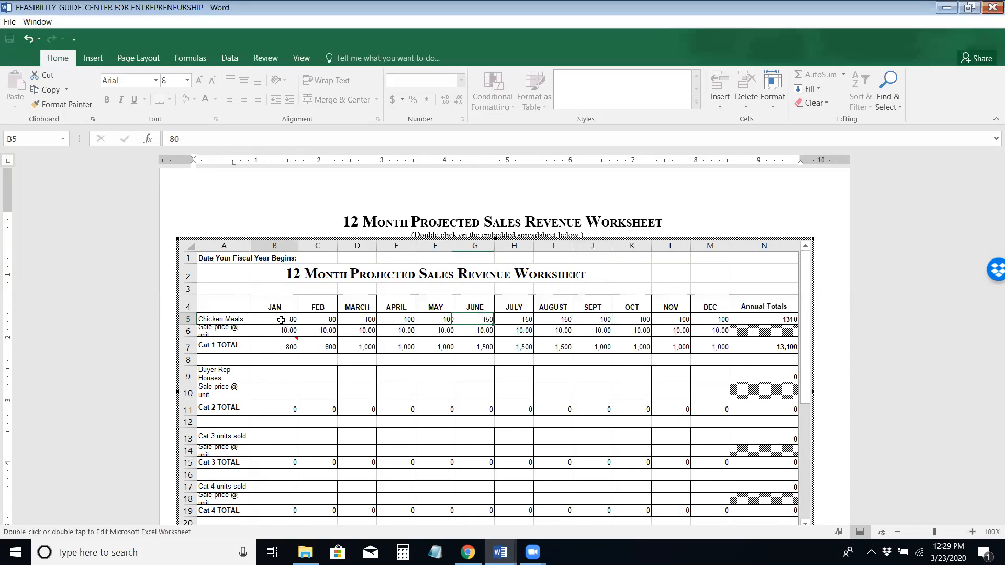
pyautogui.hotkey('shift', 'Down')
pyautogui.hotkey('shift', 'Right')
pyautogui.hotkey('shift', 'Right')
pyautogui.hotkey('shift', 'Right')
pyautogui.hotkey('shift', 'Right')
pyautogui.hotkey('shift', 'Right')
pyautogui.hotkey('shift', 'Right')
pyautogui.hotkey('shift', 'Right')
pyautogui.hotkey('shift', 'Right')
pyautogui.hotkey('shift', 'Right')
pyautogui.hotkey('shift', 'Right')
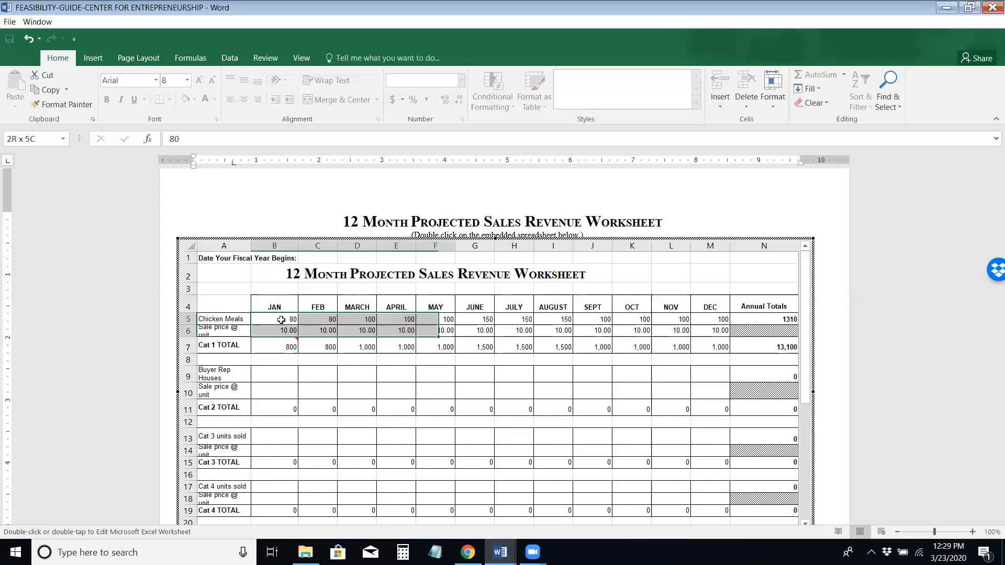
pyautogui.hotkey('shift', 'Right')
pyautogui.hotkey('shift', 'Right')
pyautogui.hotkey('shift', 'Left')
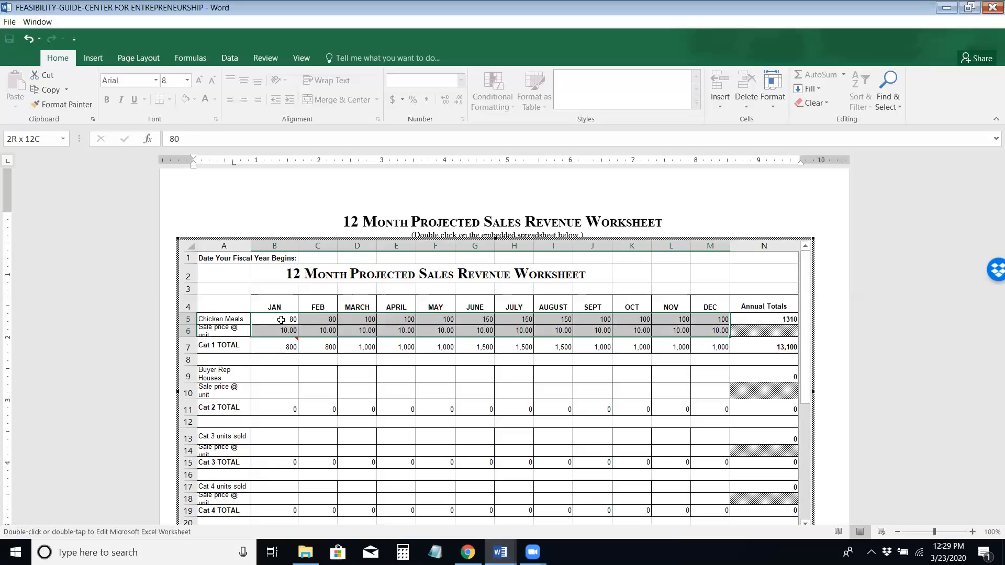
pyautogui.press('Delete')
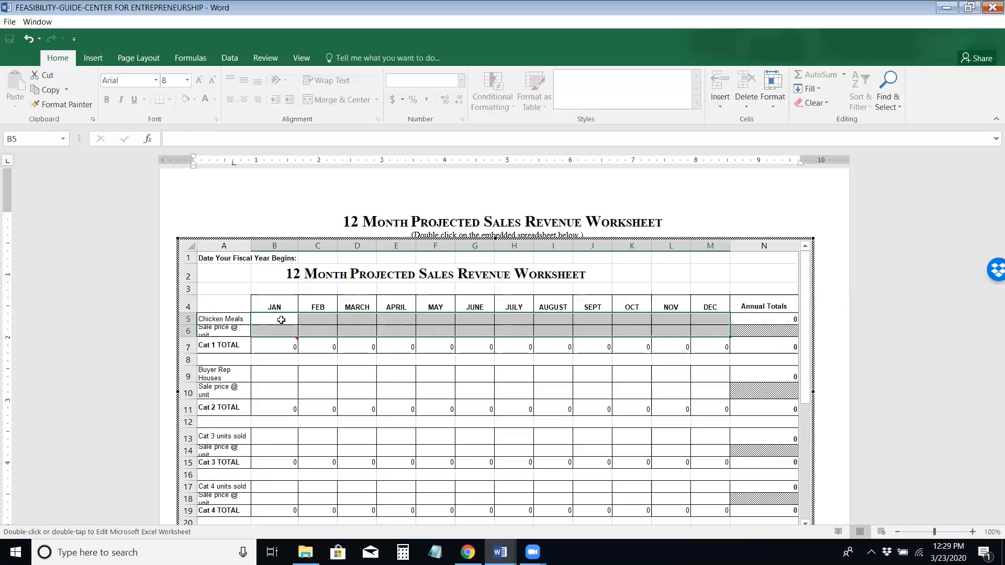
# Step: Replace the A5 label with a copy of the Cat 3 label from A13, edited to read Cat 1 units sold
pyautogui.click(216, 321)
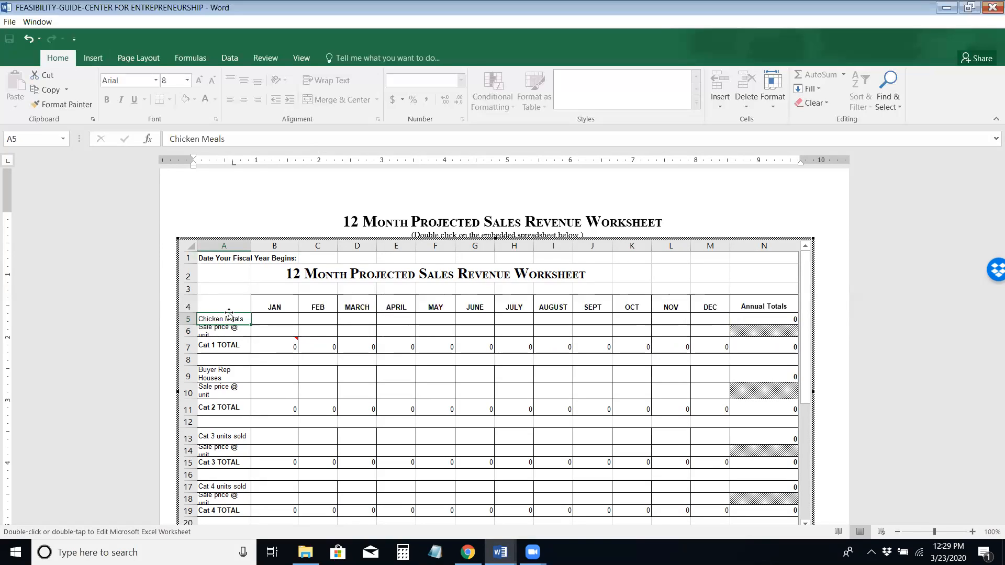
pyautogui.click(233, 438)
pyautogui.hotkey('ctrl', 'c')
pyautogui.click(224, 320)
pyautogui.hotkey('ctrl', 'v')
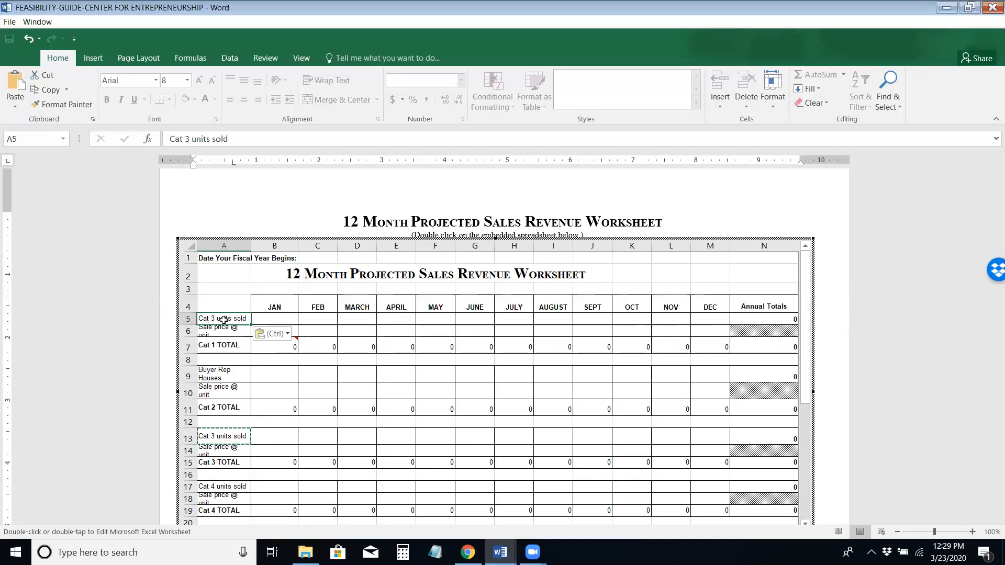
pyautogui.doubleClick(213, 318)
pyautogui.press('BackSpace')
pyautogui.write('1')
pyautogui.press('Return')
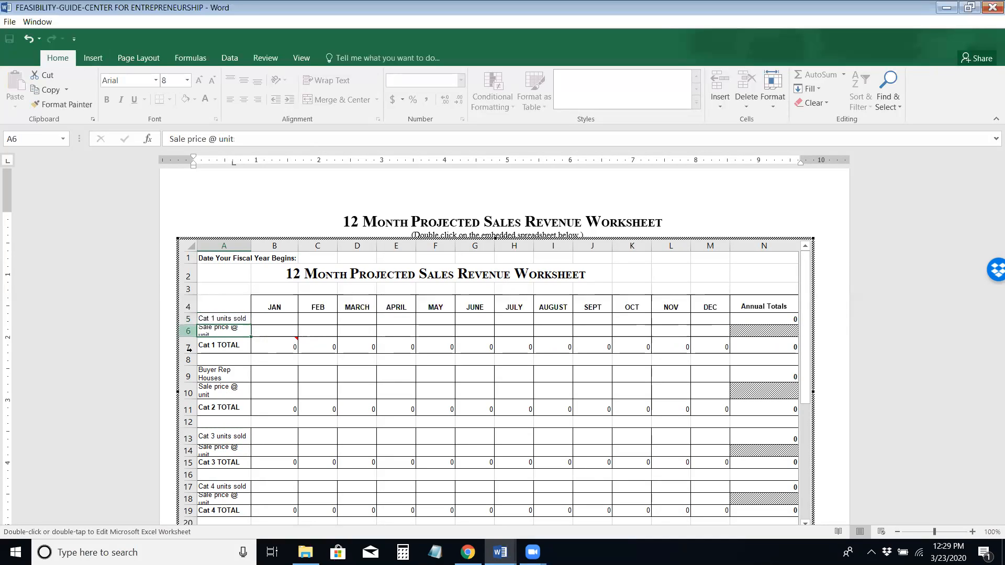
pyautogui.click(255, 391)
pyautogui.click(226, 500)
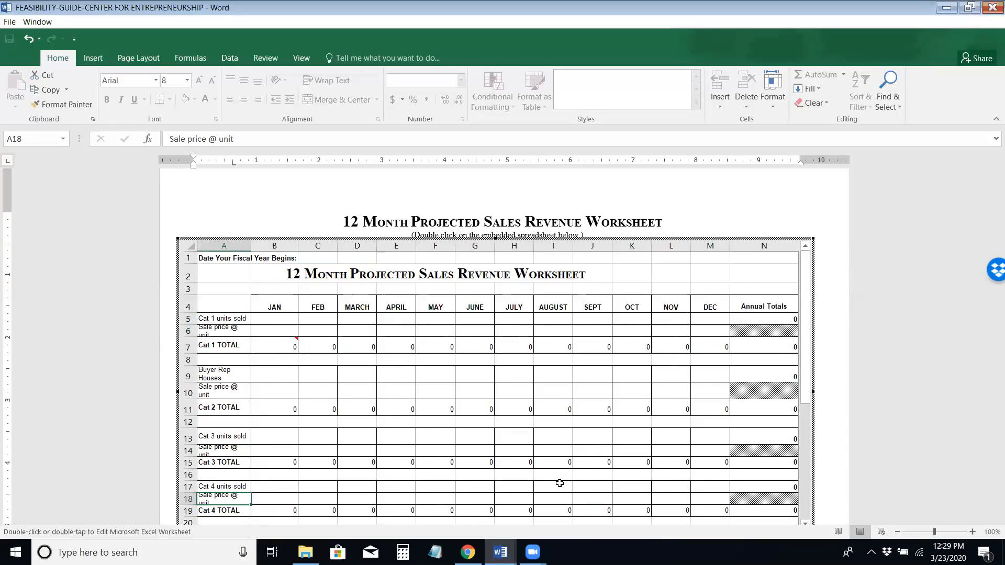
# Step: Leave the embedded sales revenue spreadsheet and go back to the Describe Your Product or Service question page
pyautogui.press('Escape')
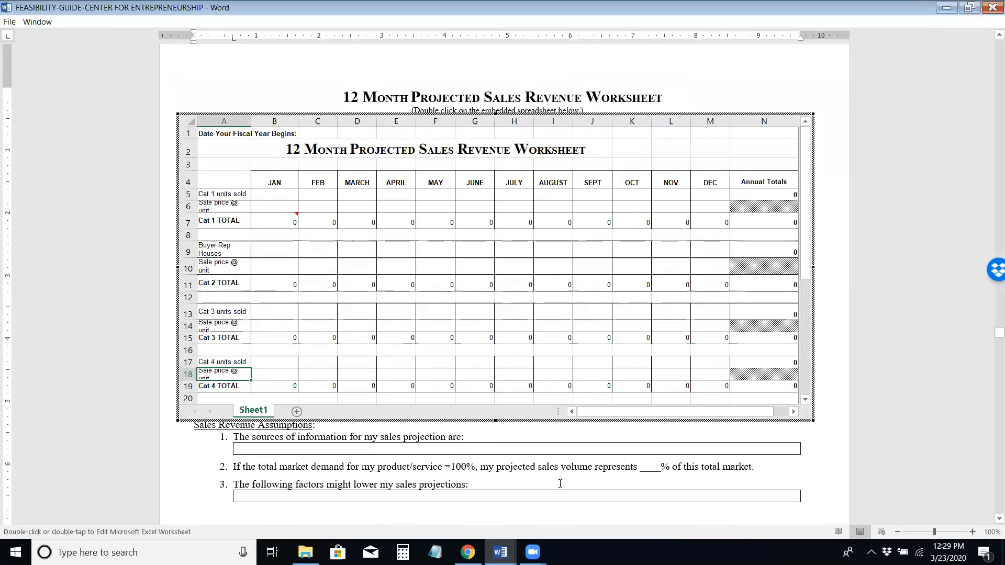
pyautogui.scroll(15, 560, 483)
pyautogui.scroll(20, 559, 483)
pyautogui.scroll(20, 560, 484)
pyautogui.scroll(20, 560, 483)
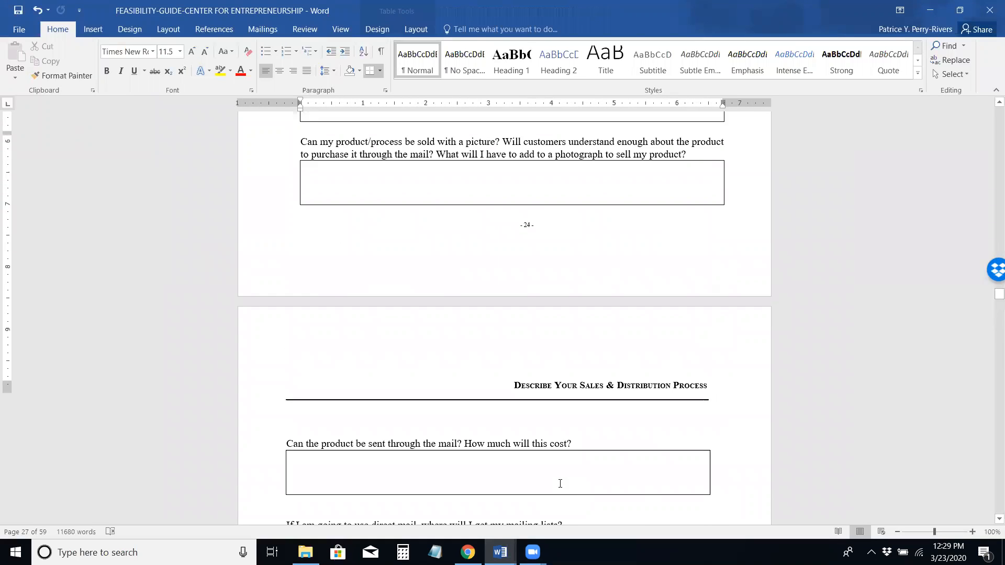
pyautogui.scroll(20, 560, 484)
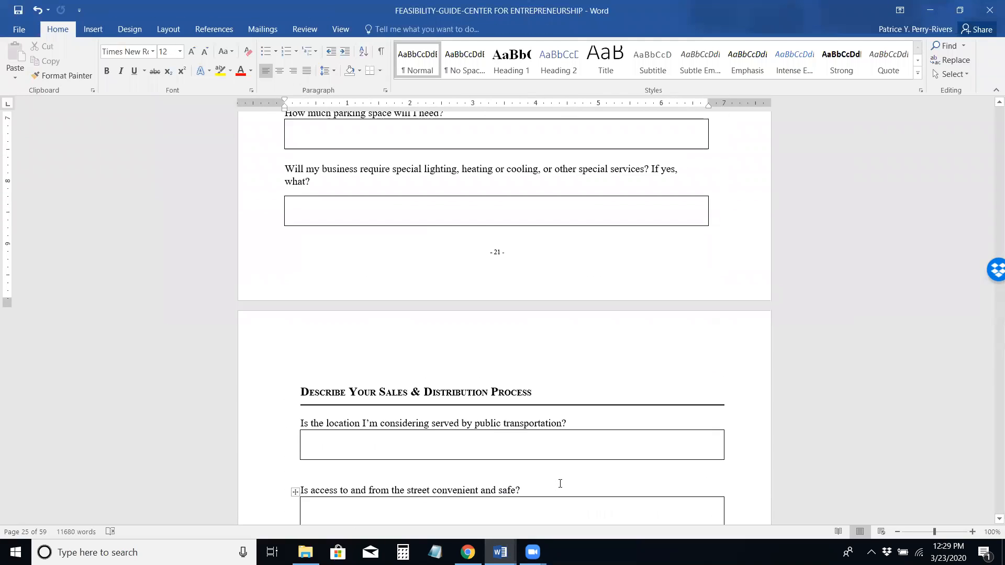
pyautogui.scroll(20, 560, 484)
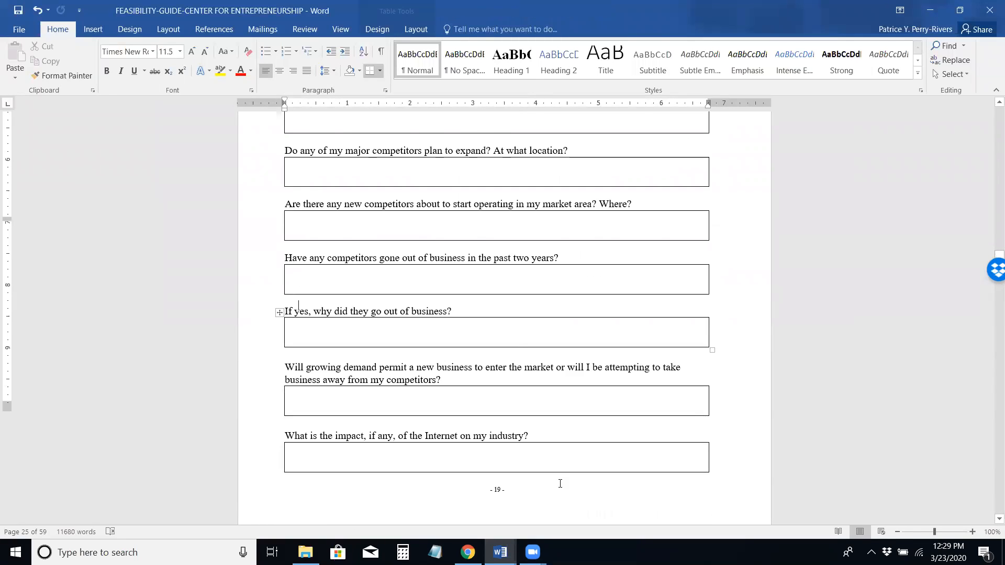
pyautogui.scroll(20, 560, 484)
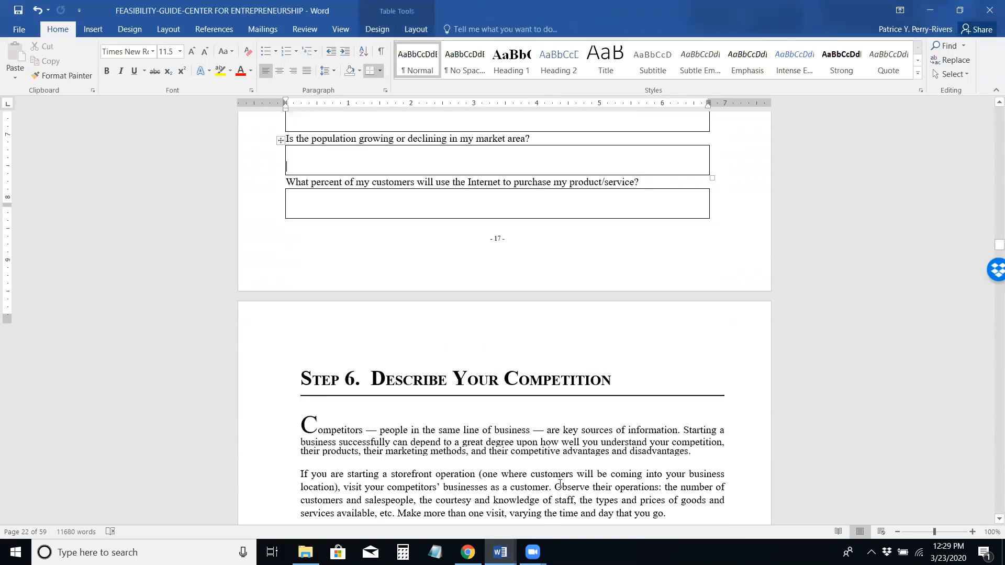
pyautogui.scroll(15, 560, 483)
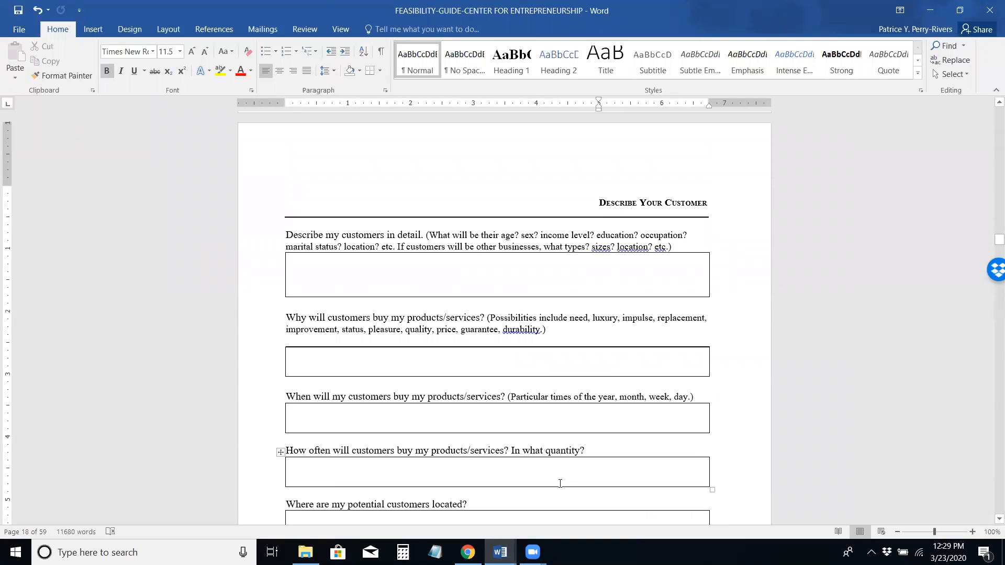
pyautogui.scroll(20, 559, 484)
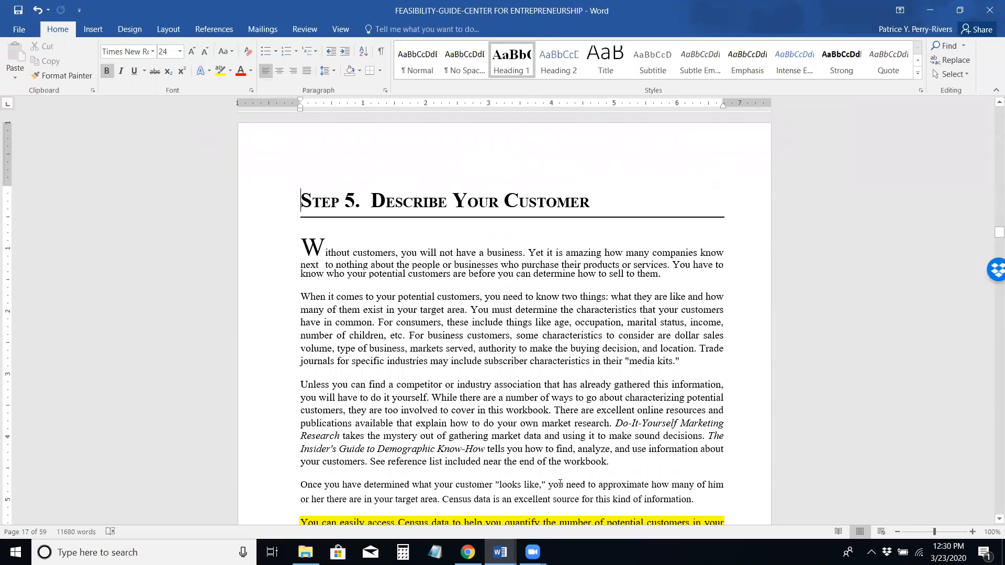
pyautogui.scroll(8, 560, 484)
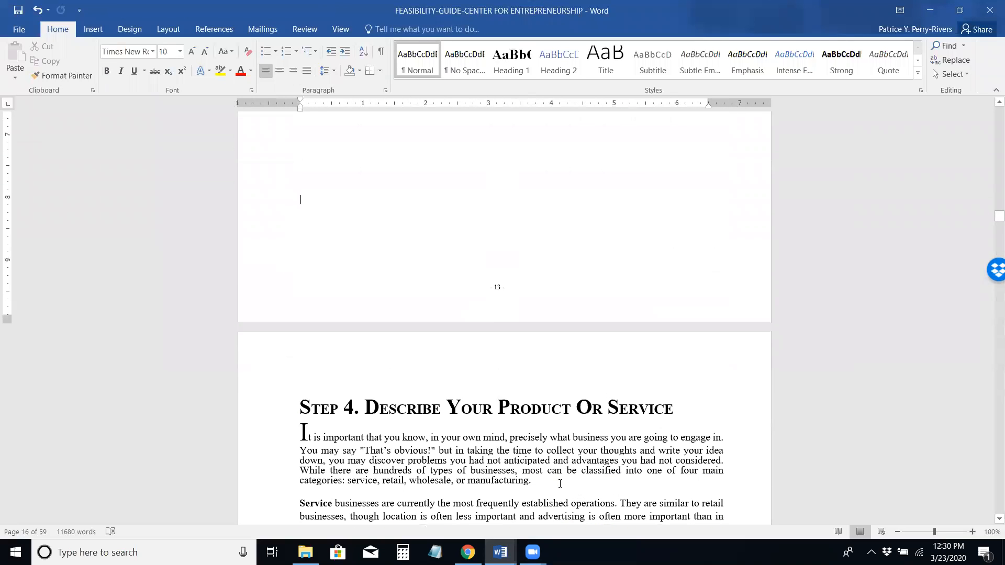
pyautogui.scroll(-9, 560, 483)
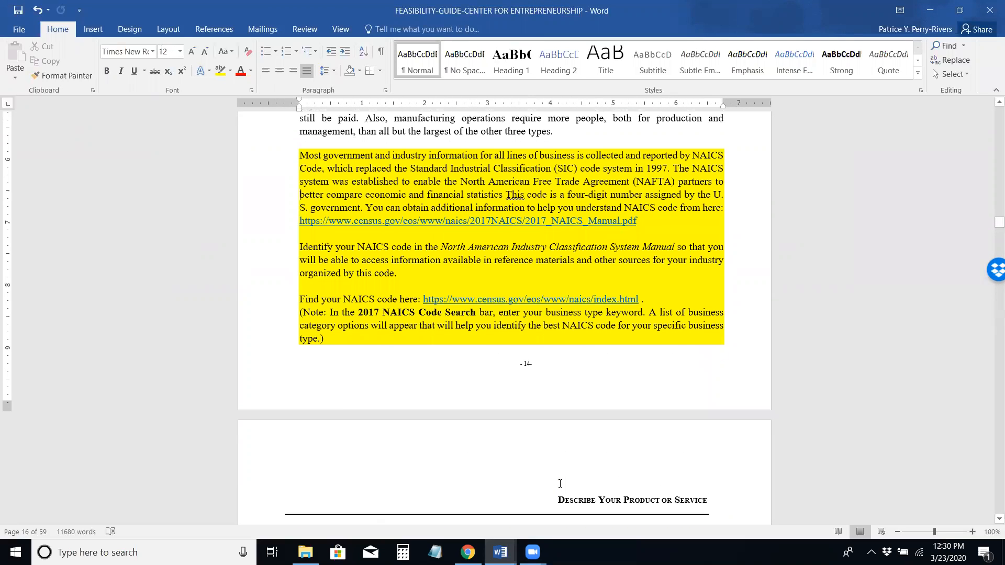
pyautogui.click(560, 483)
pyautogui.scroll(-5, 560, 484)
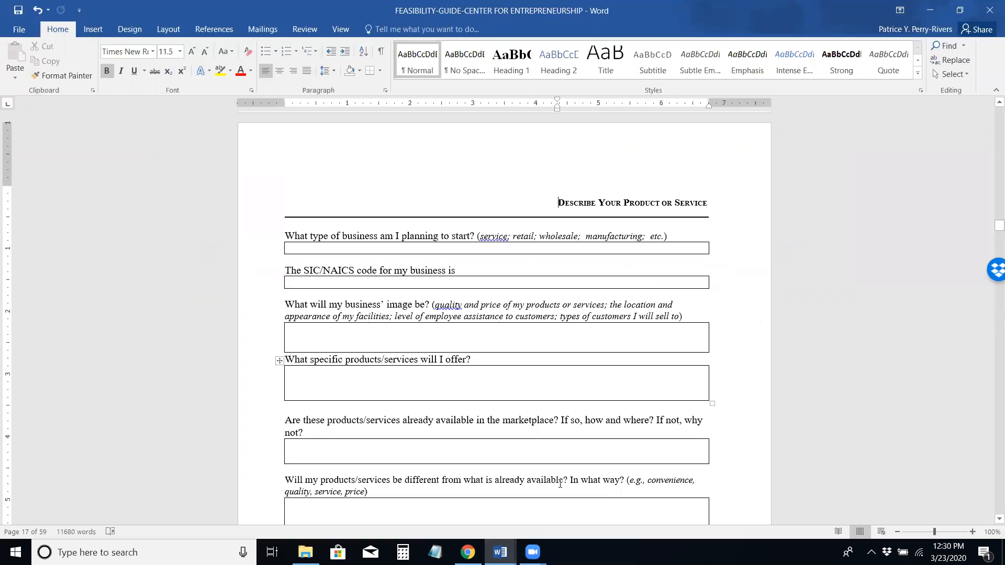
# Step: Answer "What specific products/services will I offer?" with Listing Services, Buyer Representation and Property Management on separate lines
pyautogui.click(307, 386)
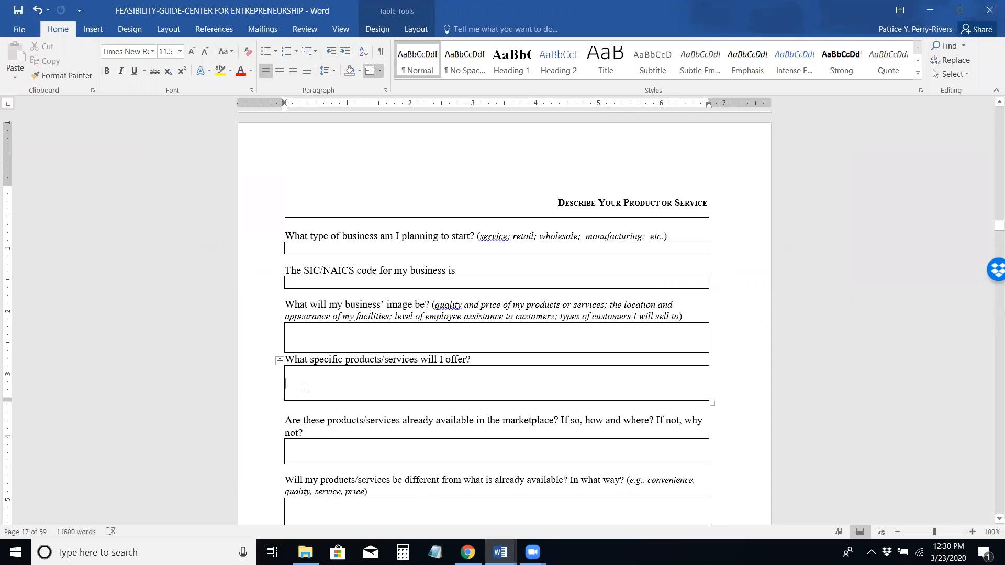
pyautogui.write('Listing Services')
pyautogui.press('Return')
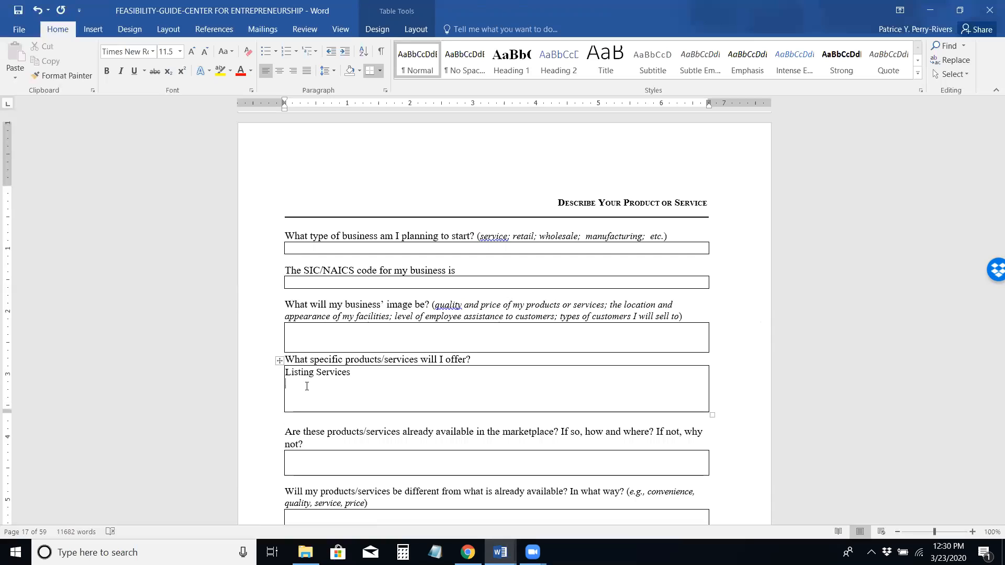
pyautogui.write('/b')
pyautogui.press('BackSpace')
pyautogui.press('BackSpace')
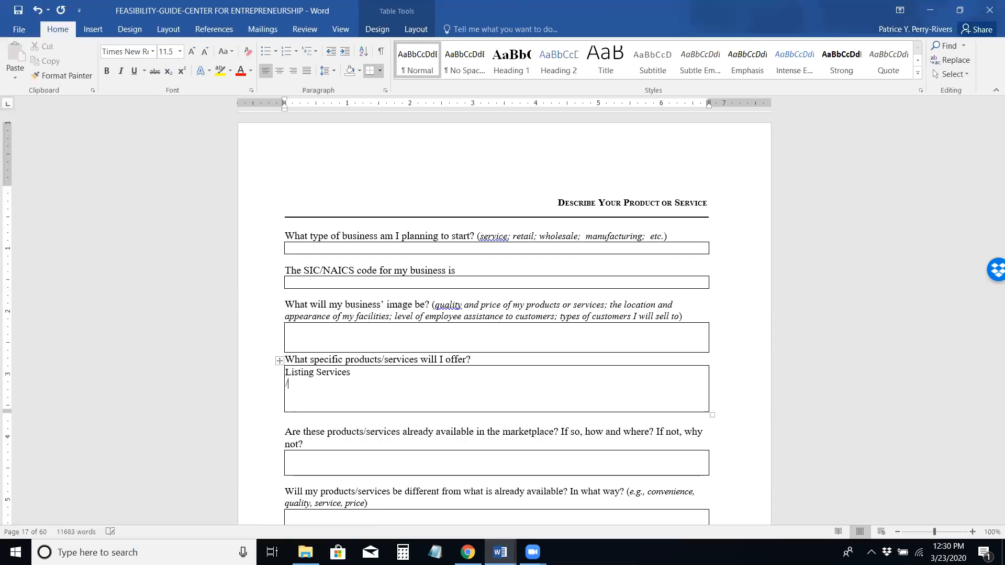
pyautogui.write('Buy')
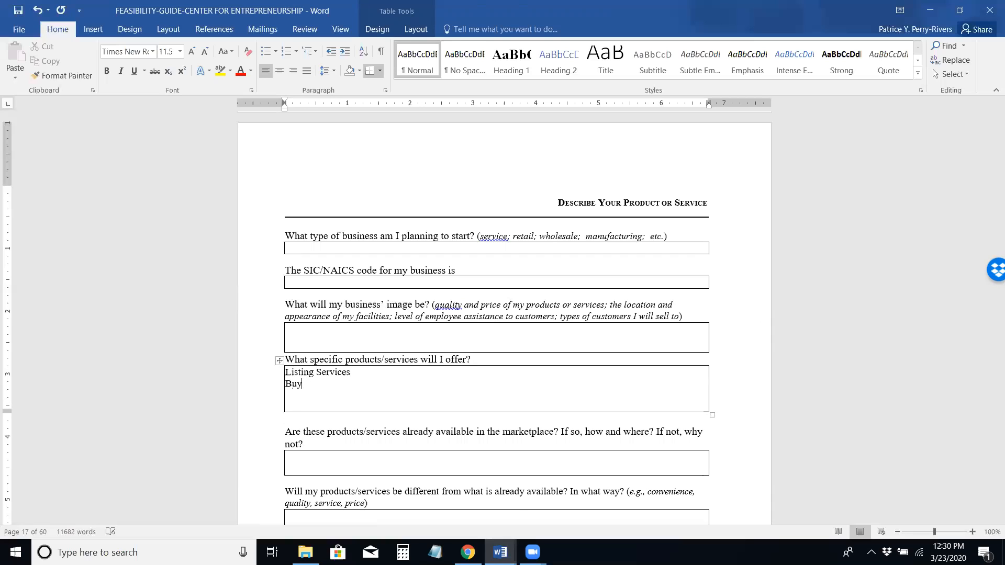
pyautogui.write('er Representation')
pyautogui.press('Return')
pyautogui.write('Property Management ')
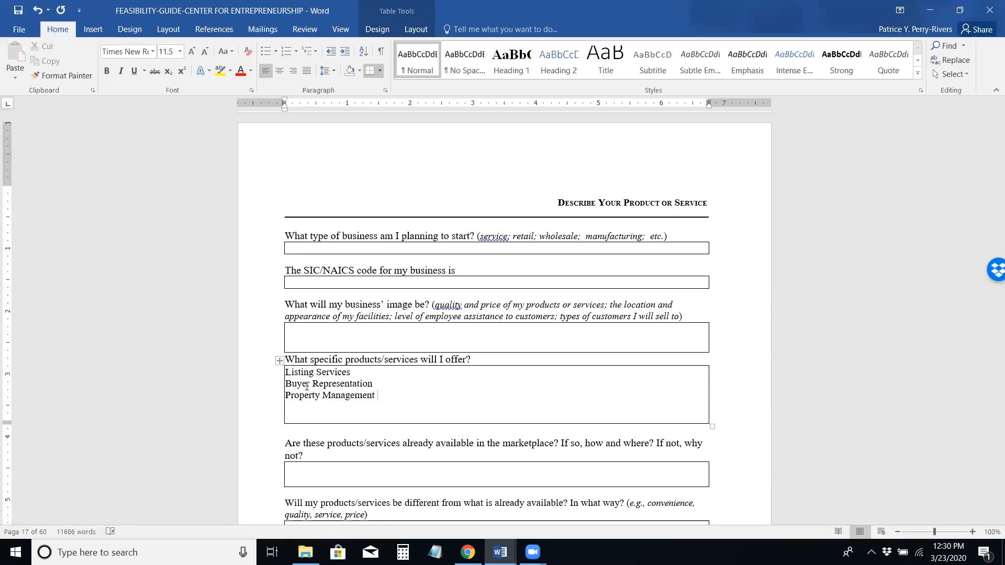
# Step: Extend the Property Management line to read Property Management & Marketing Services
pyautogui.write('Marketing')
pyautogui.press('BackSpace')
pyautogui.press('BackSpace')
pyautogui.press('BackSpace')
pyautogui.press('BackSpace')
pyautogui.press('BackSpace')
pyautogui.press('BackSpace')
pyautogui.press('BackSpace')
pyautogui.press('BackSpace')
pyautogui.press('BackSpace')
pyautogui.write('& Marketing Serbvice')
pyautogui.press('BackSpace')
pyautogui.press('BackSpace')
pyautogui.press('BackSpace')
pyautogui.press('BackSpace')
pyautogui.press('BackSpace')
pyautogui.write('vices Buyer')
# Step: Append "– Average" to the Listing Services line and add a copy below it reading Listing Services – High End
pyautogui.write('-')
pyautogui.write('Average')
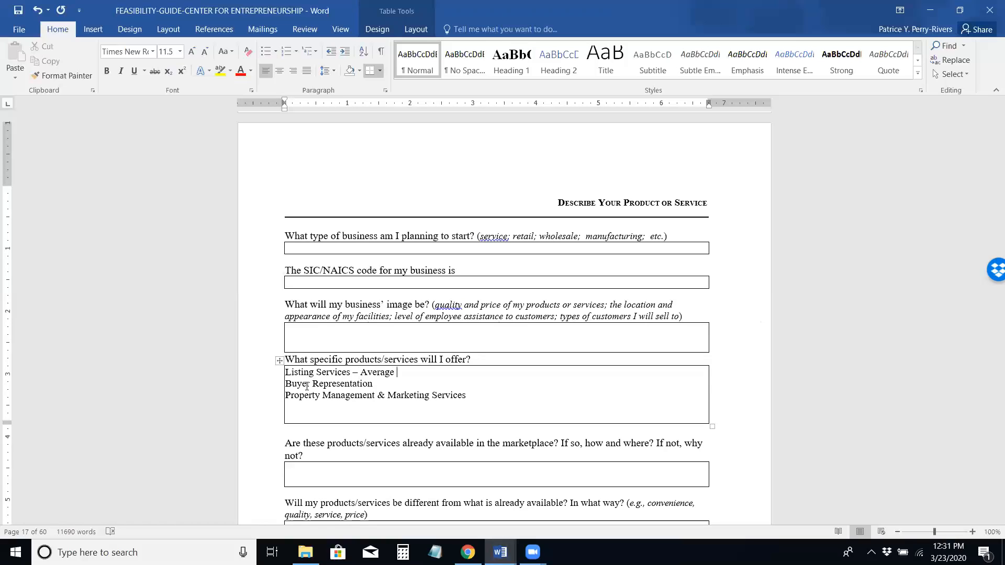
pyautogui.press('Return')
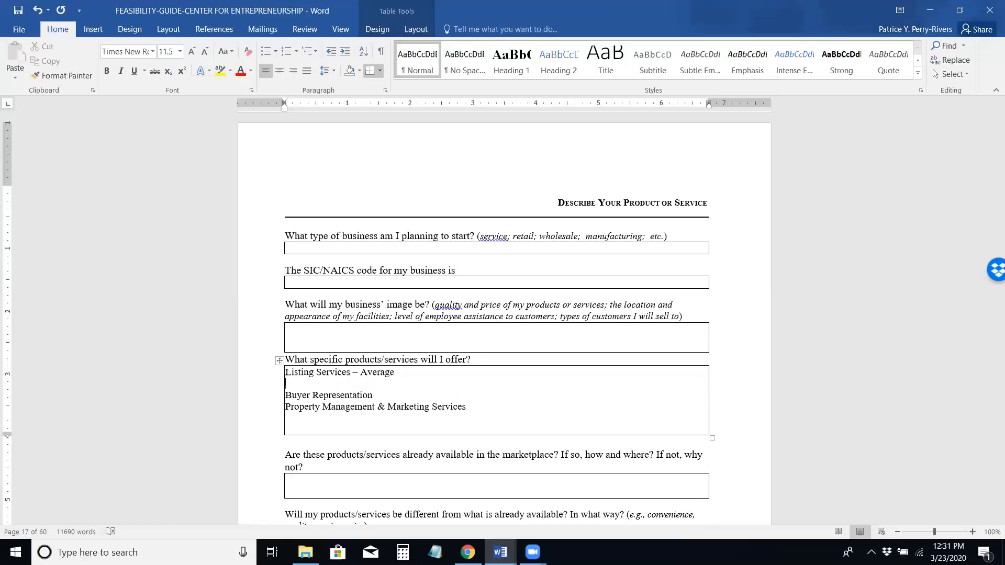
pyautogui.hotkey('shift', 'Up')
pyautogui.hotkey('ctrl', 'c')
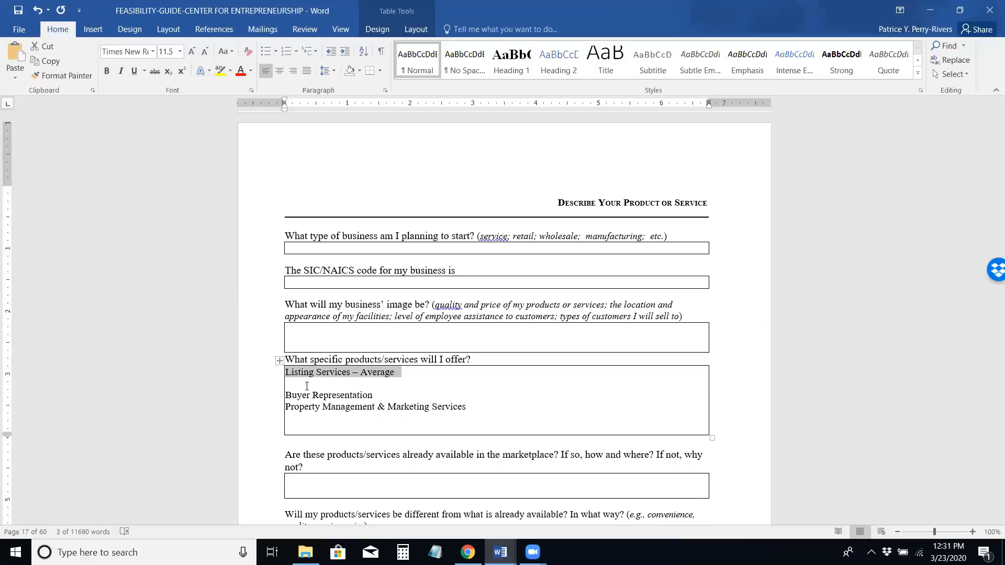
pyautogui.click(306, 386)
pyautogui.hotkey('ctrl', 'v')
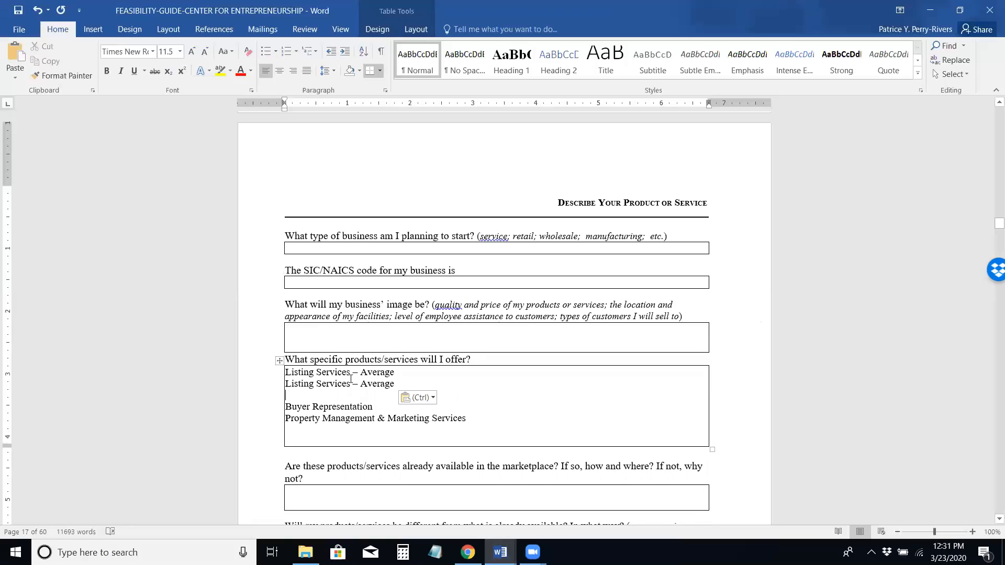
pyautogui.doubleClick(369, 385)
pyautogui.write('High End')
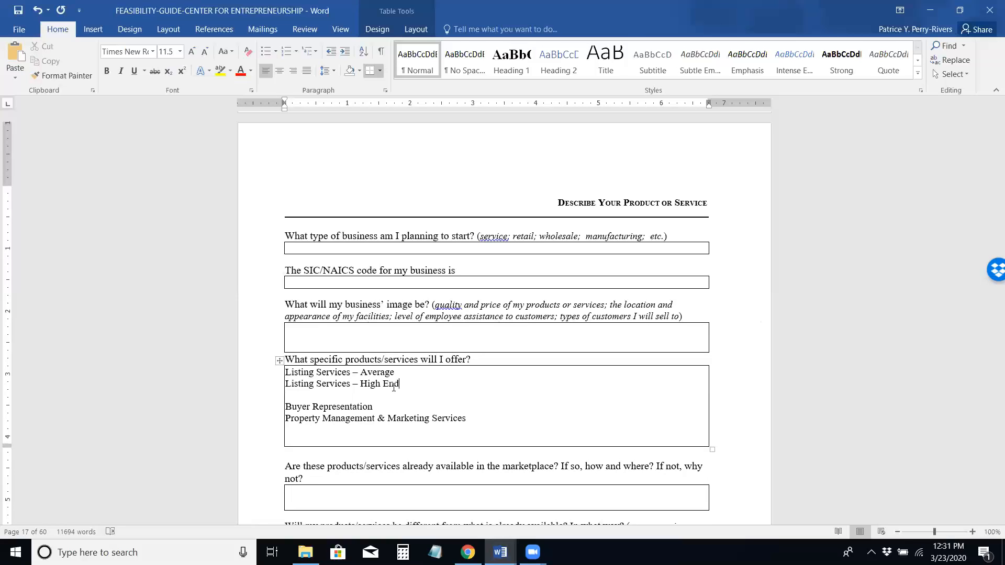
# Step: Extend the first listing line to "Average to Moderate End" and append "– First Time Homebuyer" to the Buyer Representation line
pyautogui.press('Up')
pyautogui.write('to Moderate End - Fris')
pyautogui.press('BackSpace')
pyautogui.press('BackSpace')
pyautogui.press('BackSpace')
pyautogui.write('irst Time Homebuyer')
# Step: Duplicate the Buyer Representation line below itself and change the copy to read Buyer Representation – High End Homebuyer
pyautogui.press('Return')
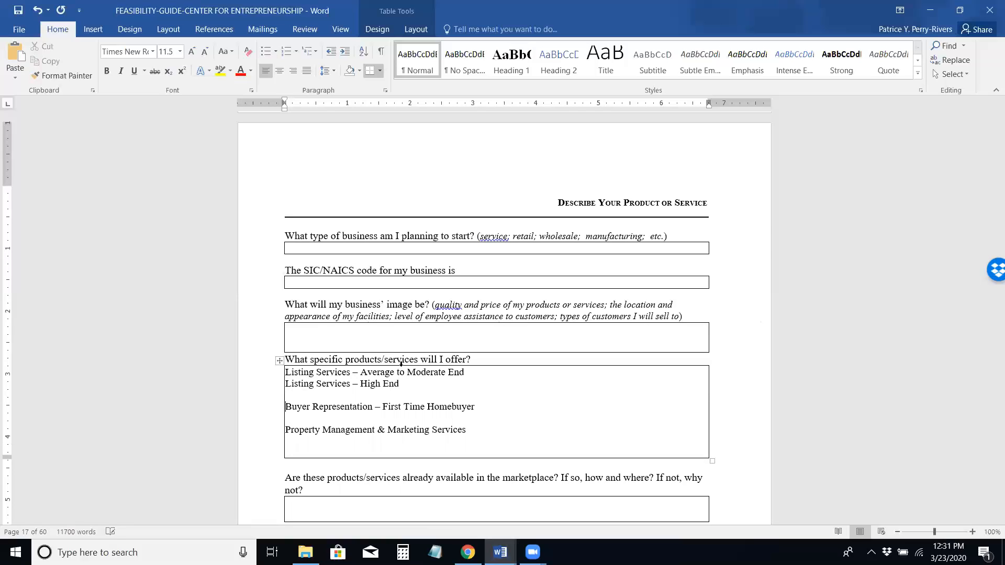
pyautogui.hotkey('shift', 'Down')
pyautogui.hotkey('ctrl', 'c')
pyautogui.press('Right')
pyautogui.hotkey('ctrl', 'v')
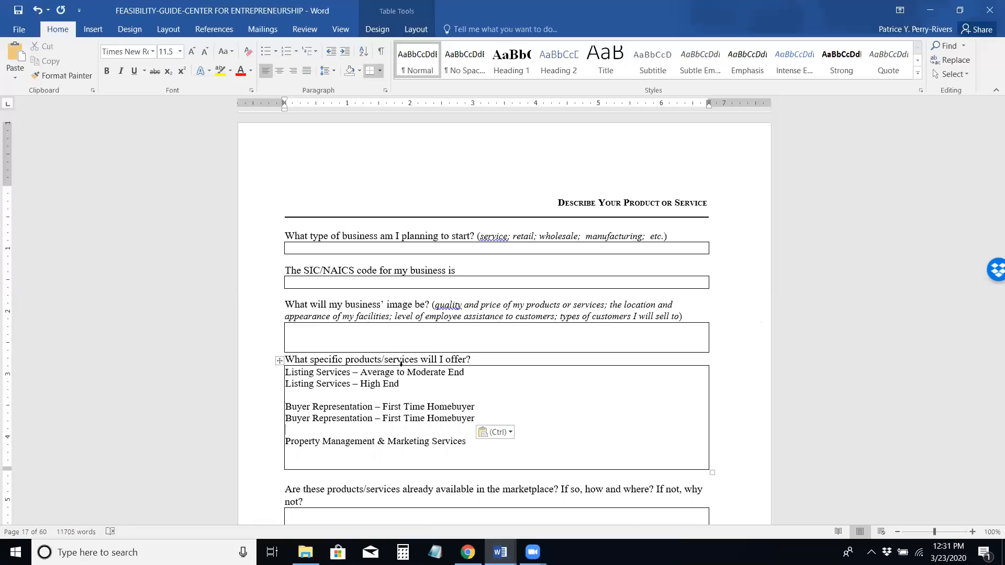
pyautogui.press('BackSpace')
pyautogui.press('BackSpace')
pyautogui.press('BackSpace')
pyautogui.press('BackSpace')
pyautogui.press('BackSpace')
pyautogui.press('BackSpace')
pyautogui.press('BackSpace')
pyautogui.press('BackSpace')
pyautogui.press('BackSpace')
pyautogui.press('BackSpace')
pyautogui.press('BackSpace')
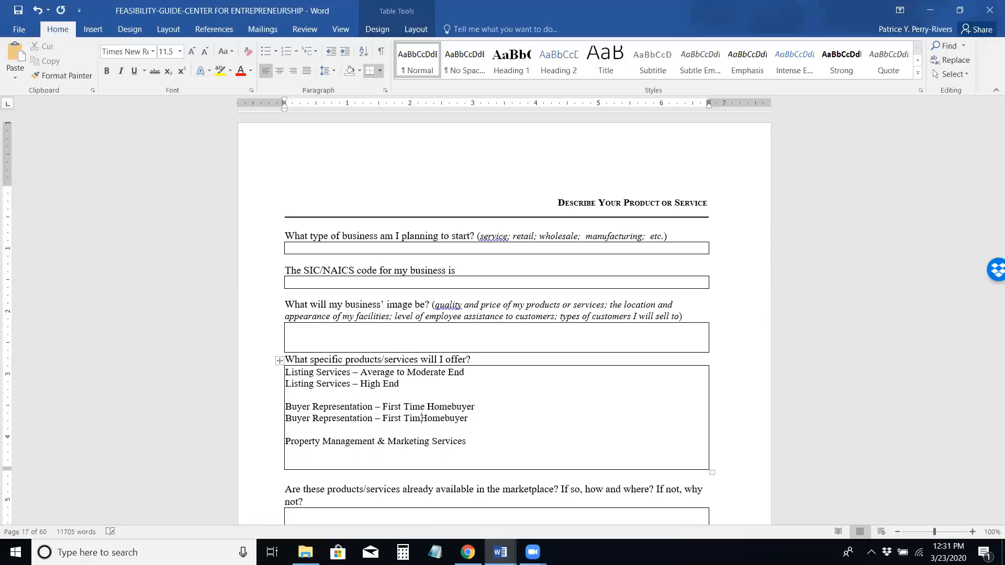
pyautogui.write('High End')
pyautogui.press('Up')
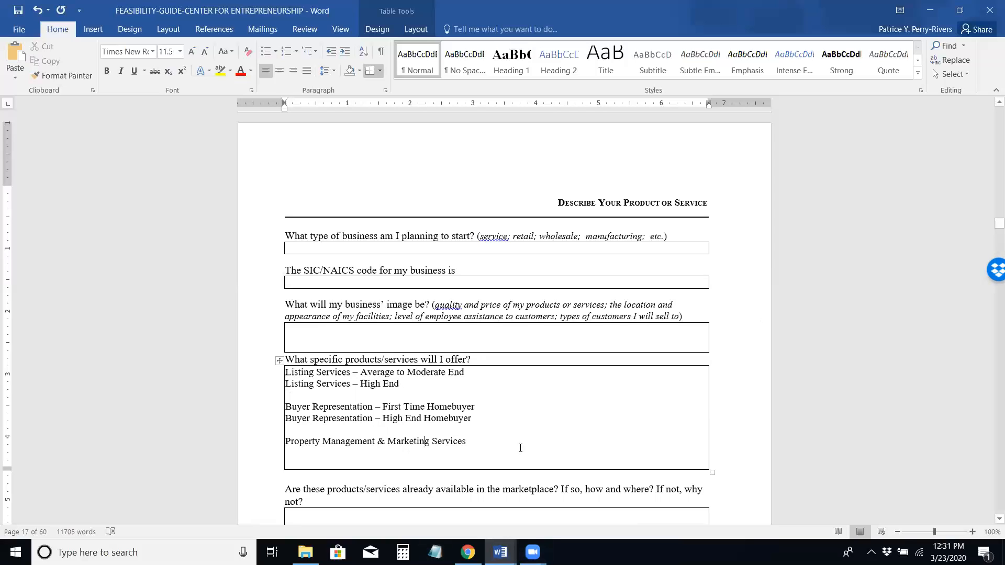
# Step: Return to the 12-month sales revenue table and examine its categories and Sales Revenue Assumptions
pyautogui.scroll(-15, 521, 448)
pyautogui.scroll(-20, 518, 448)
pyautogui.scroll(-10, 518, 448)
pyautogui.scroll(-20, 518, 448)
pyautogui.scroll(-20, 519, 446)
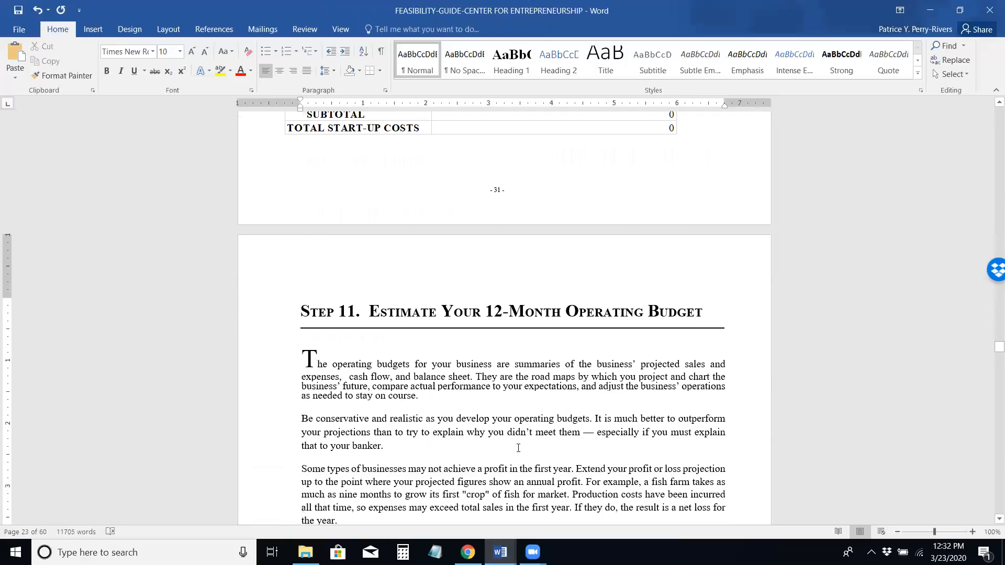
pyautogui.scroll(-20, 518, 448)
pyautogui.scroll(9, 518, 448)
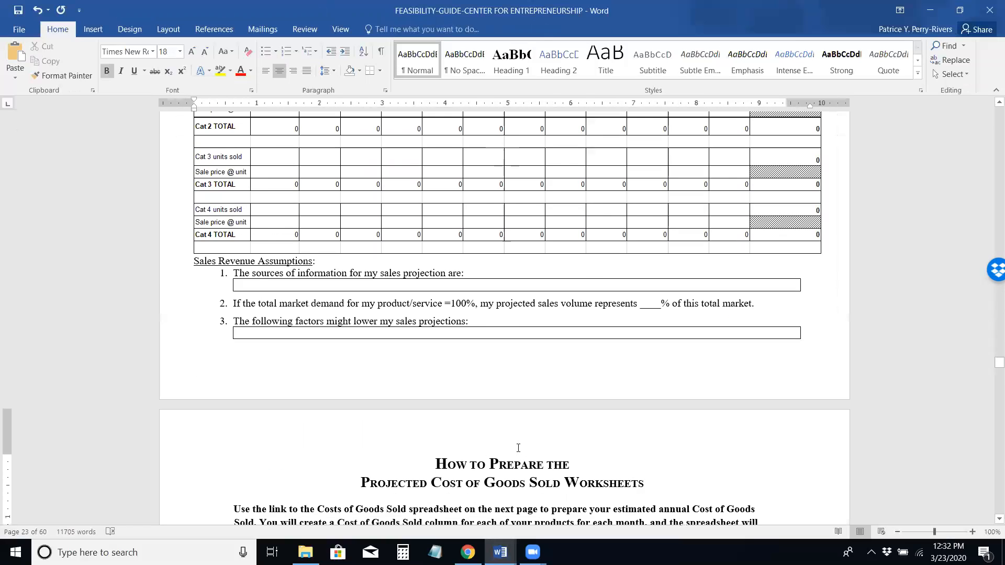
pyautogui.scroll(3, 518, 448)
pyautogui.click(517, 448)
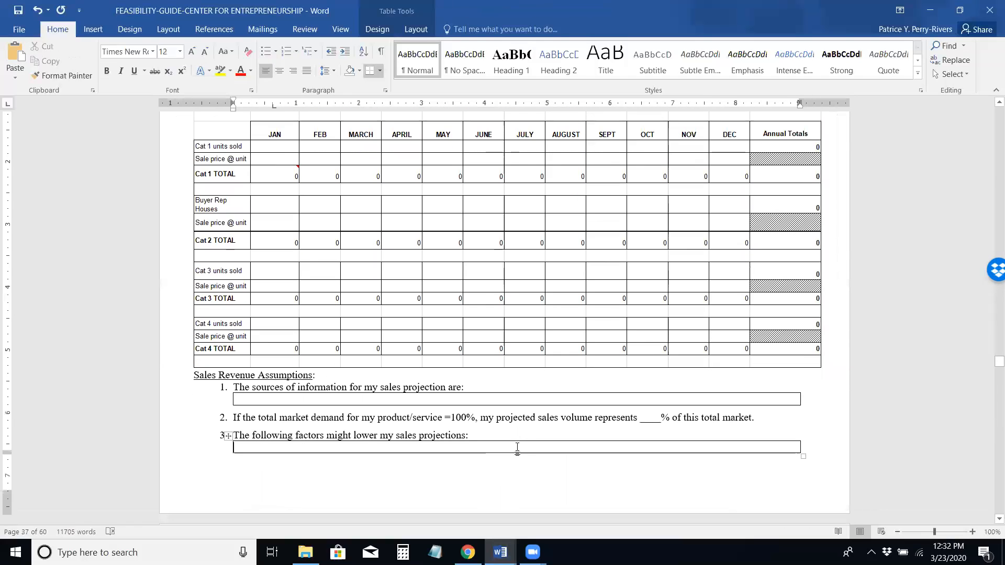
# Step: Examine the Projected Cost of Goods Sold instructions and worksheet, referring back to the monthly sales revenue table
pyautogui.click(603, 475)
pyautogui.scroll(-7, 602, 476)
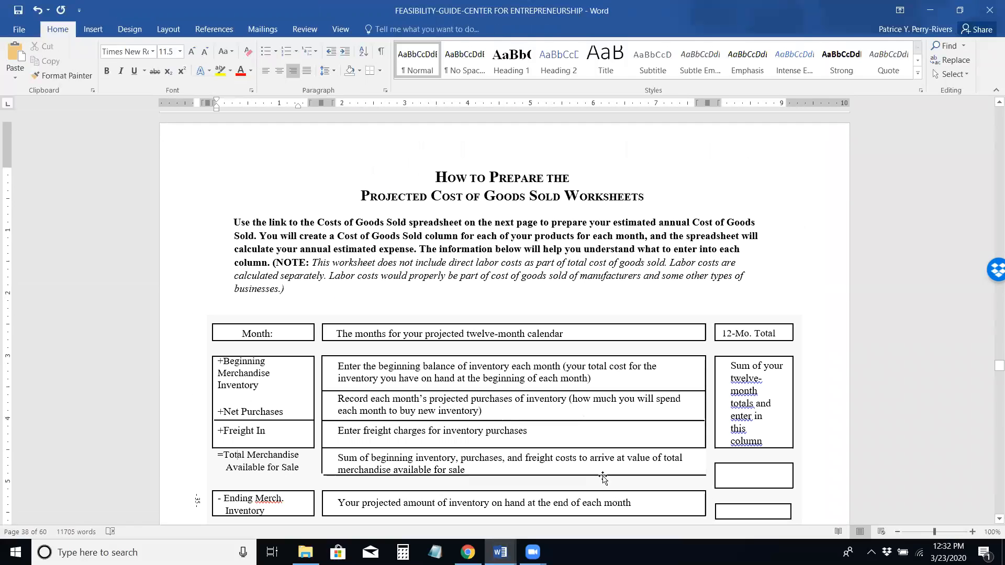
pyautogui.scroll(-8, 603, 478)
pyautogui.click(604, 479)
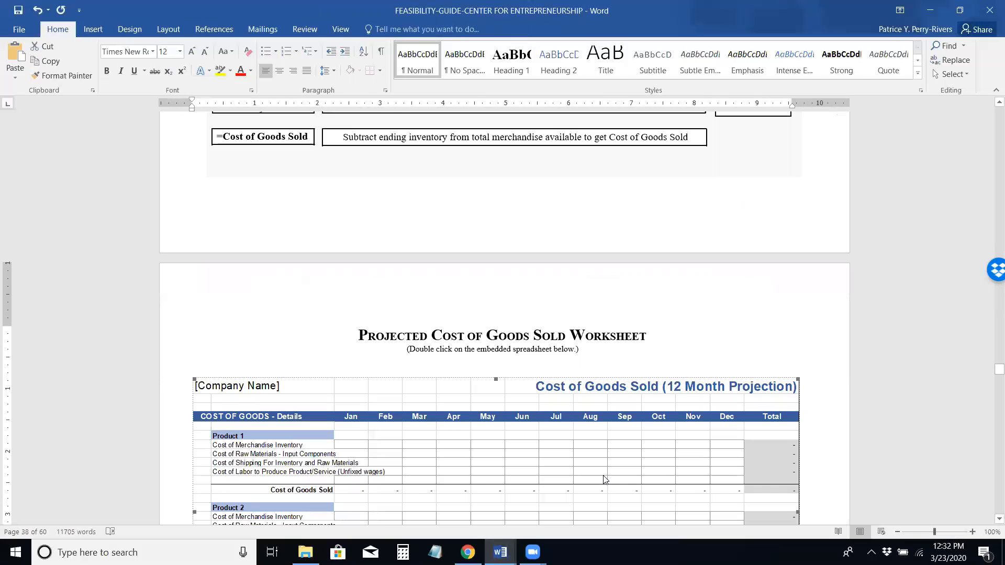
pyautogui.scroll(12, 605, 479)
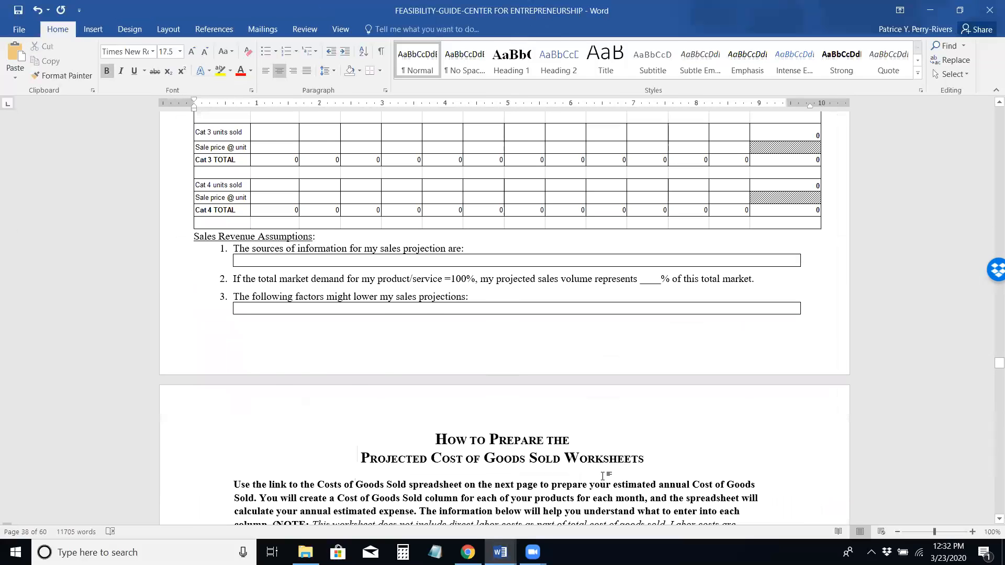
pyautogui.scroll(3, 602, 476)
pyautogui.click(602, 476)
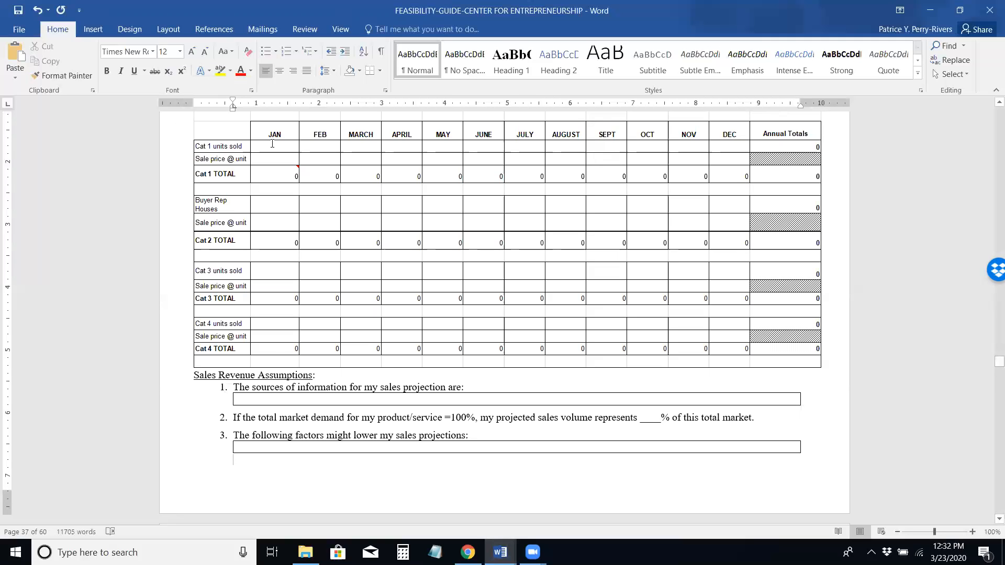
pyautogui.click(353, 306)
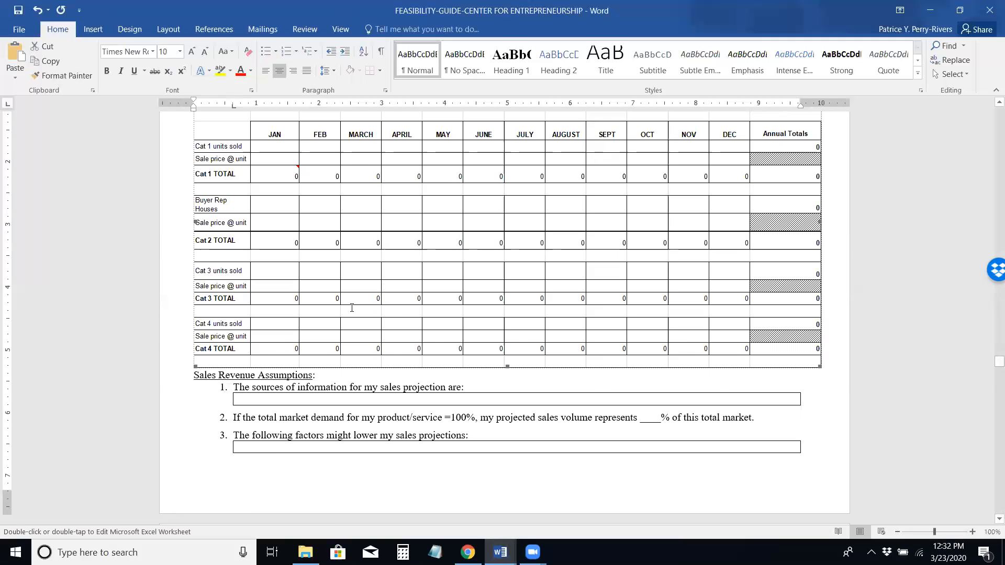
pyautogui.press('pagedown')
pyautogui.press('pagedown')
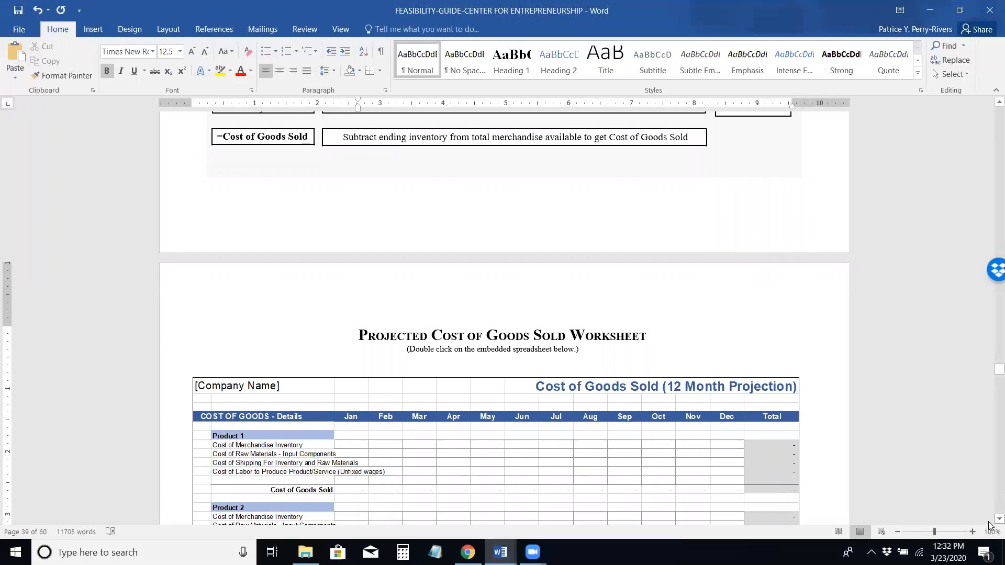
# Step: Open the embedded spreadsheet under Projected Cost of Goods Sold Worksheet for editing and select the Product 1 heading
pyautogui.scroll(-5, 990, 522)
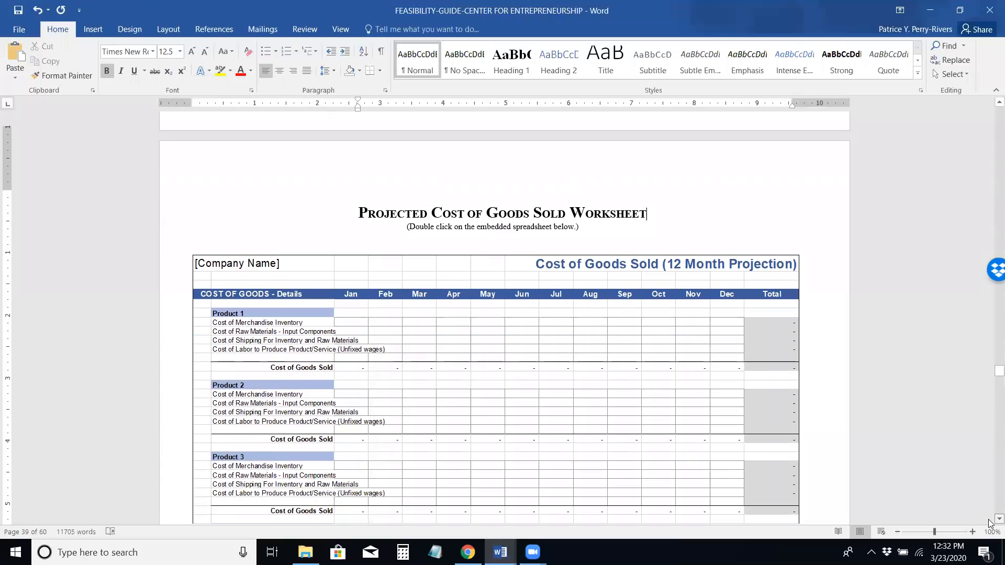
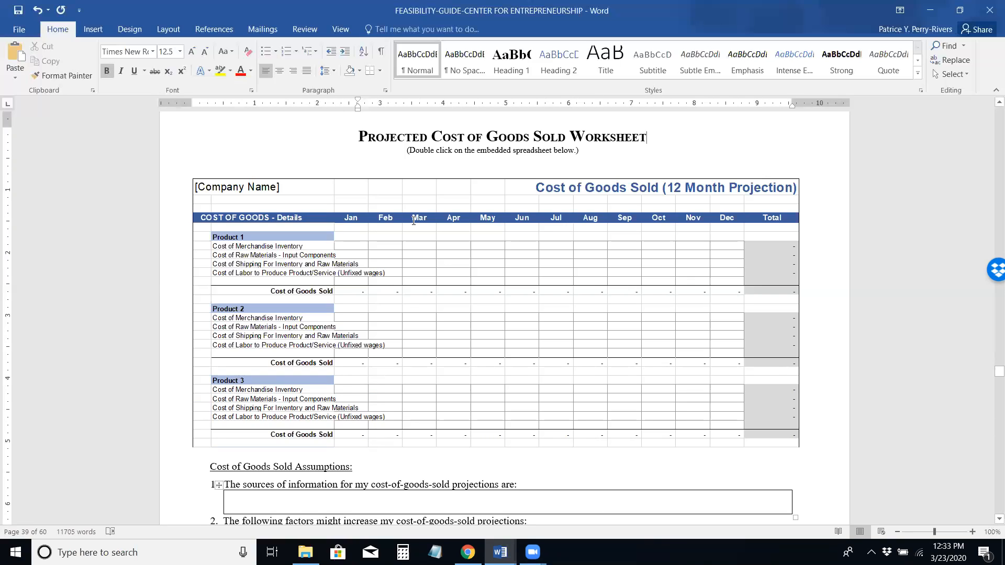
pyautogui.click(309, 264)
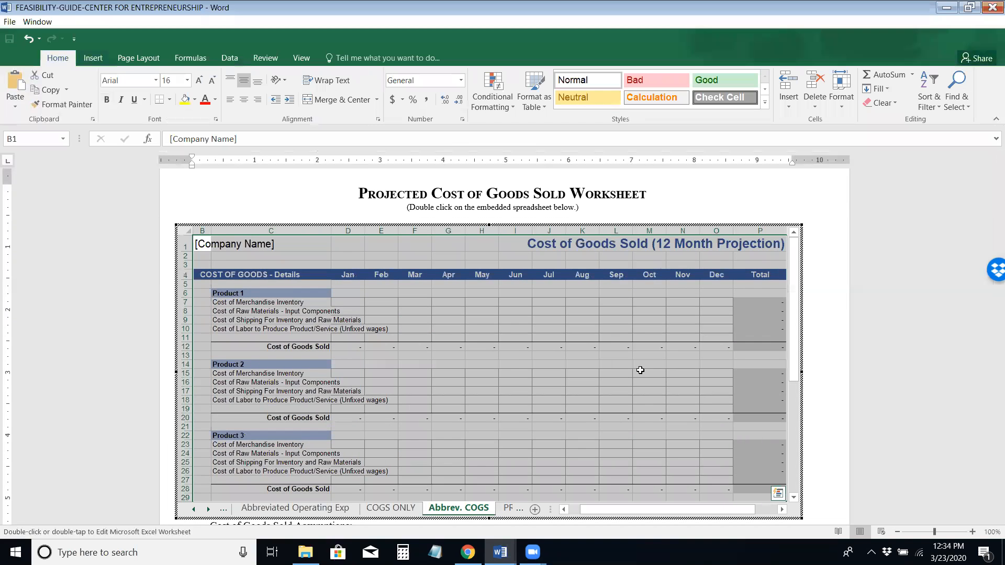
pyautogui.click(353, 306)
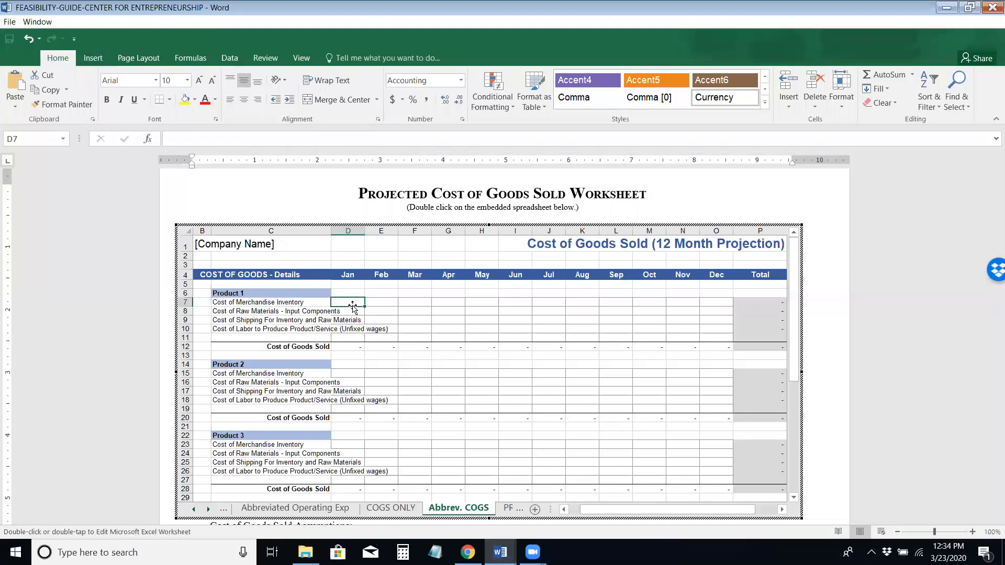
pyautogui.press('Up')
pyautogui.press('Left')
pyautogui.press('Left')
pyautogui.press('Right')
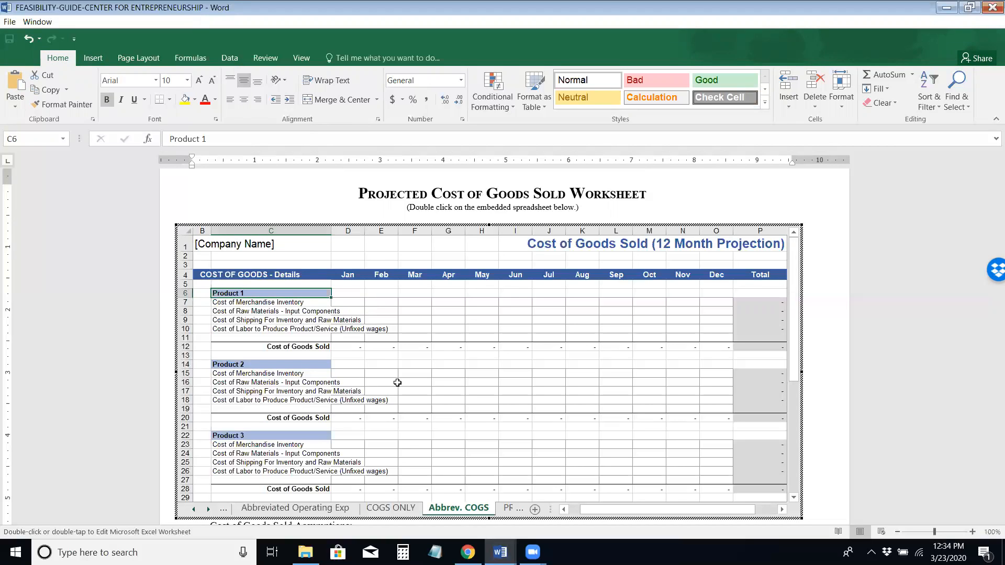
pyautogui.click(467, 552)
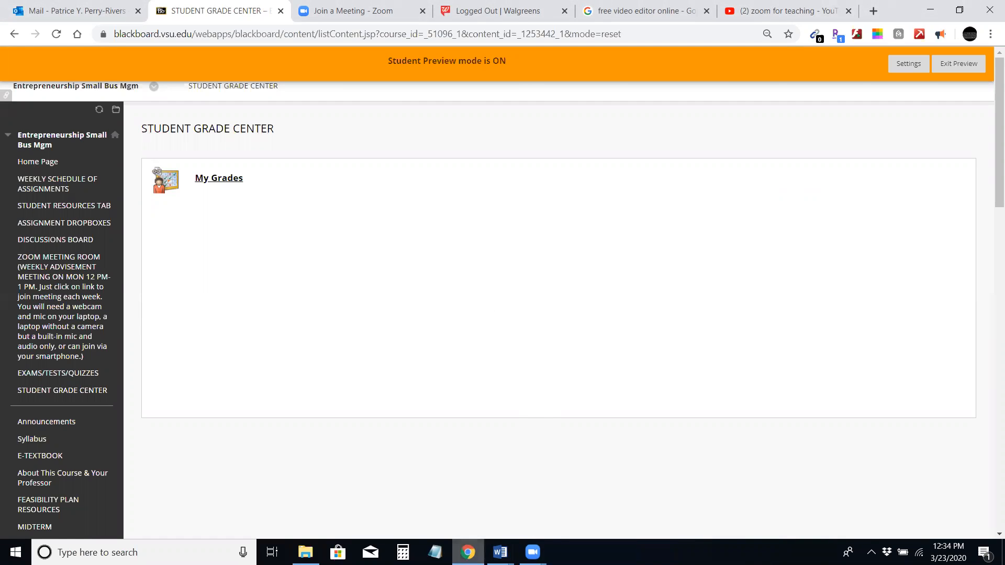
pyautogui.click(499, 552)
pyautogui.moveTo(532, 553)
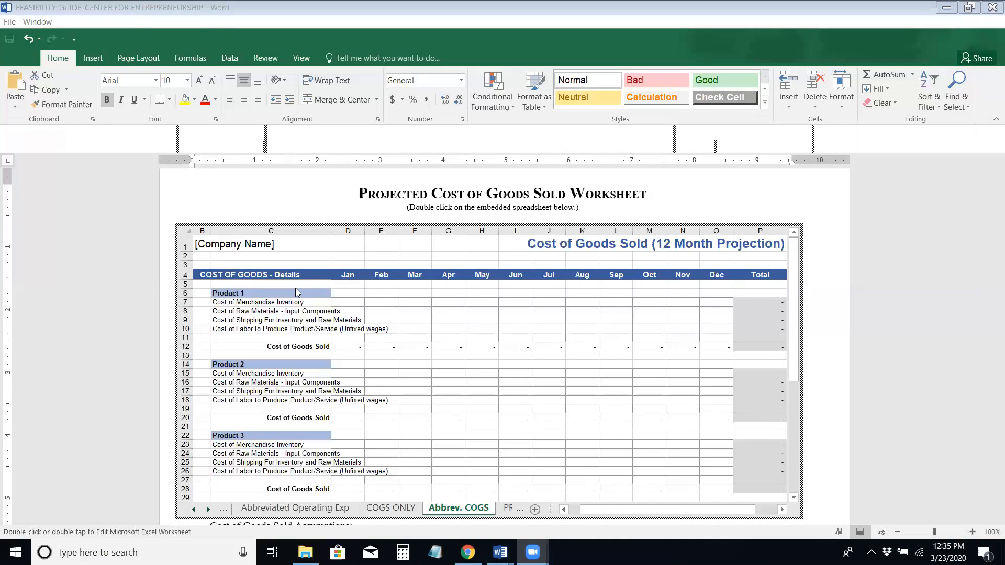
# Step: Rename the Product 3 heading as Coffee Beans and the Product 2 heading as Alcohol
pyautogui.doubleClick(230, 436)
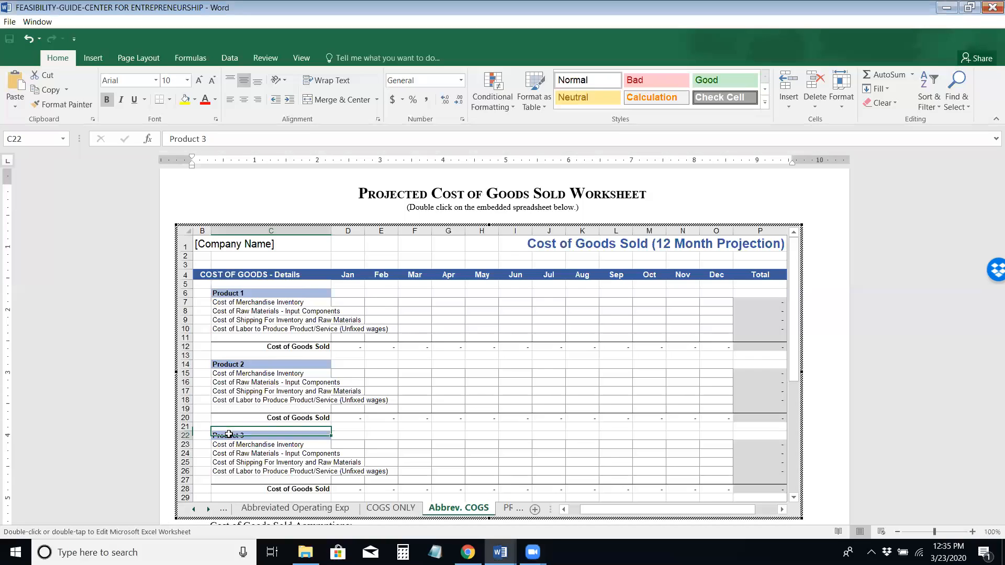
pyautogui.write('C')
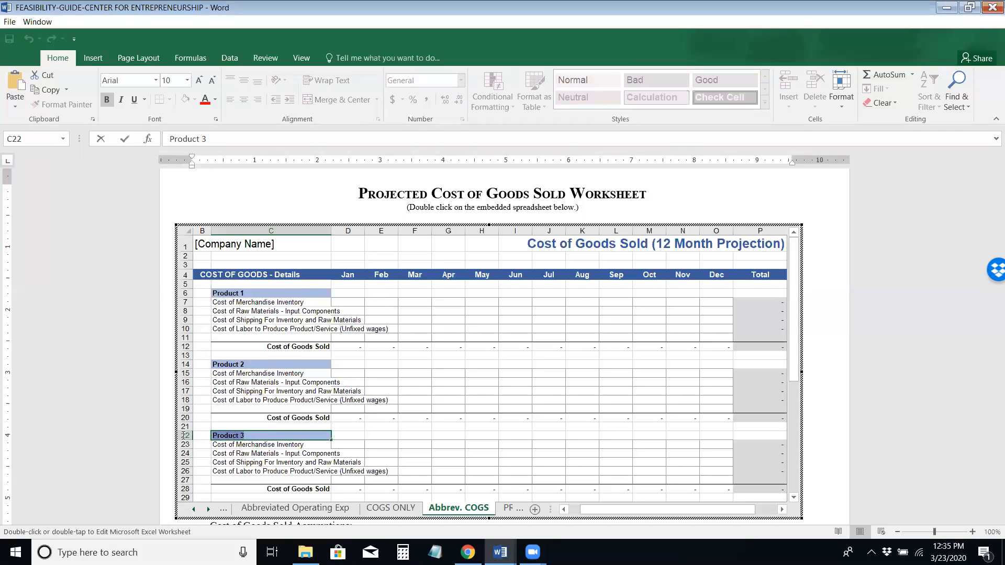
pyautogui.write('offee Beans')
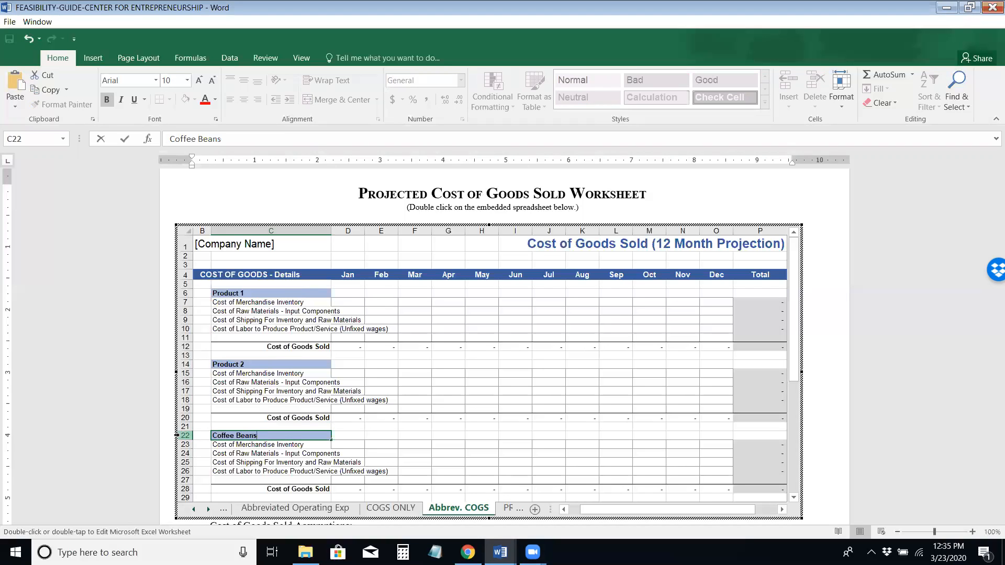
pyautogui.click(234, 365)
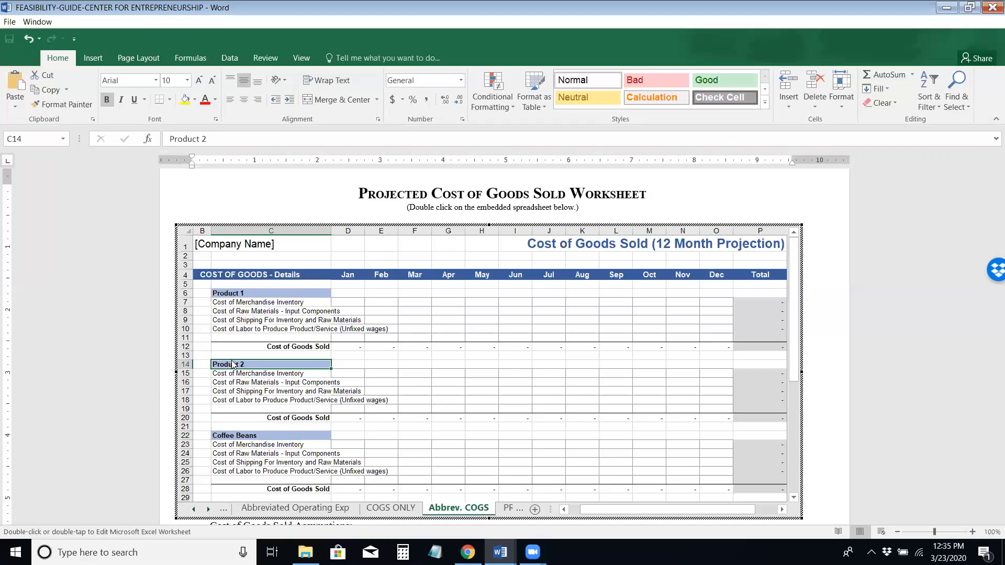
pyautogui.write('Alc')
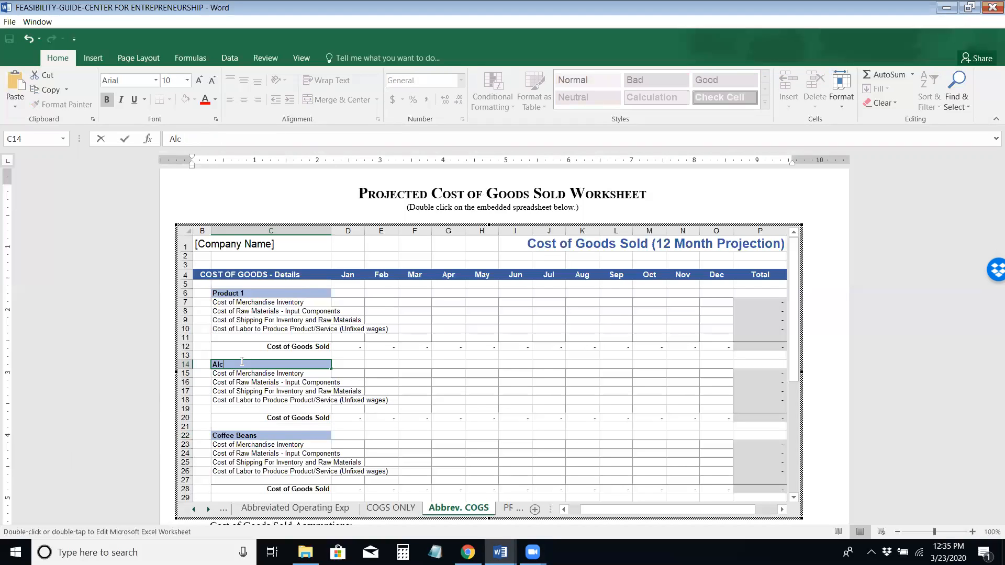
pyautogui.write('ohol')
# Step: Rename the Product 1 heading as Coffee Drinks (Non-Alcoholic)
pyautogui.click(255, 293)
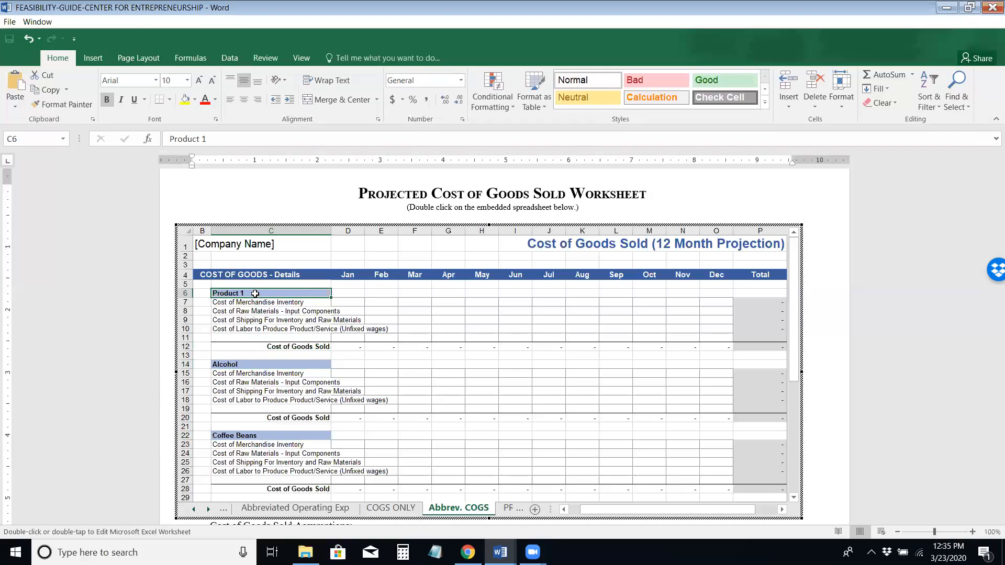
pyautogui.write('Coff')
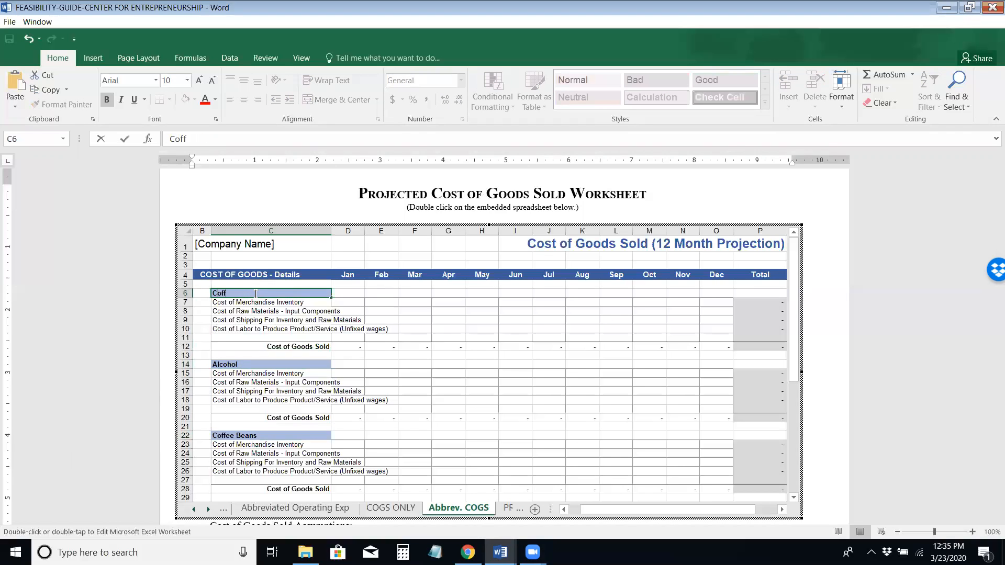
pyautogui.write('ee Drinks (Non-Alcoholic)')
pyautogui.press('Return')
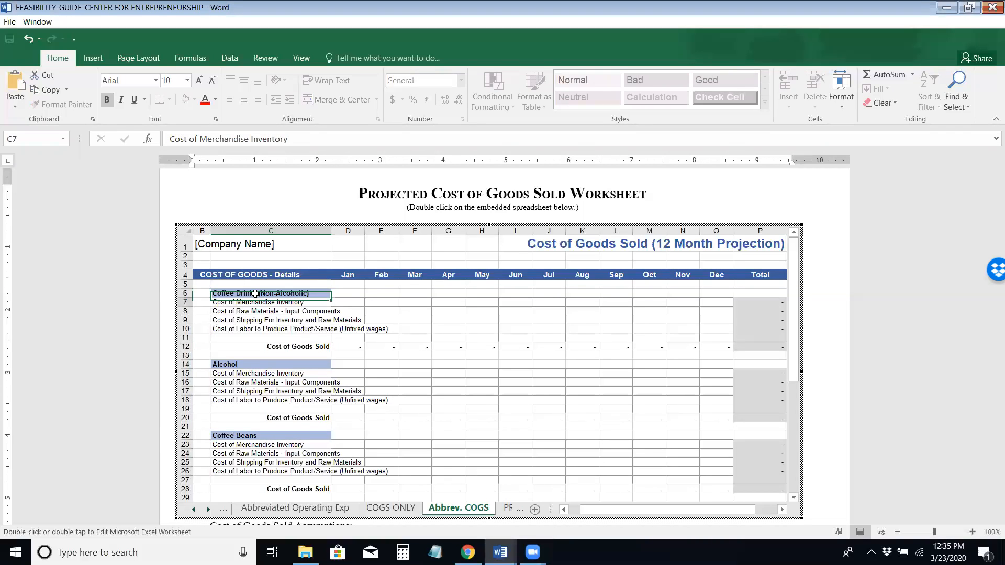
# Step: Replace "Coffee Drinks" in the first product heading with Tea, keeping (Non-Alcoholic)
pyautogui.click(346, 302)
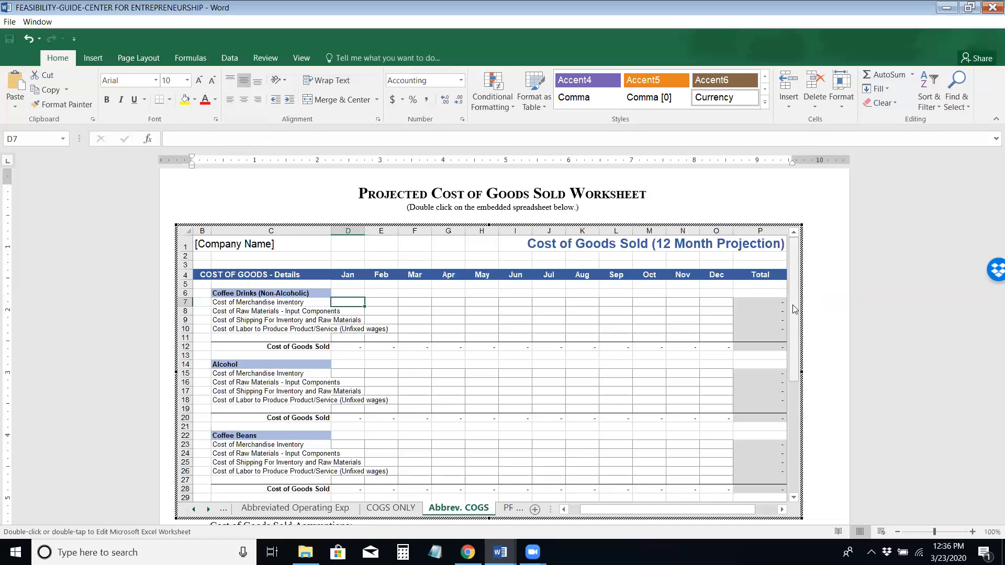
pyautogui.moveTo(794, 309); pyautogui.dragTo(783, 235)
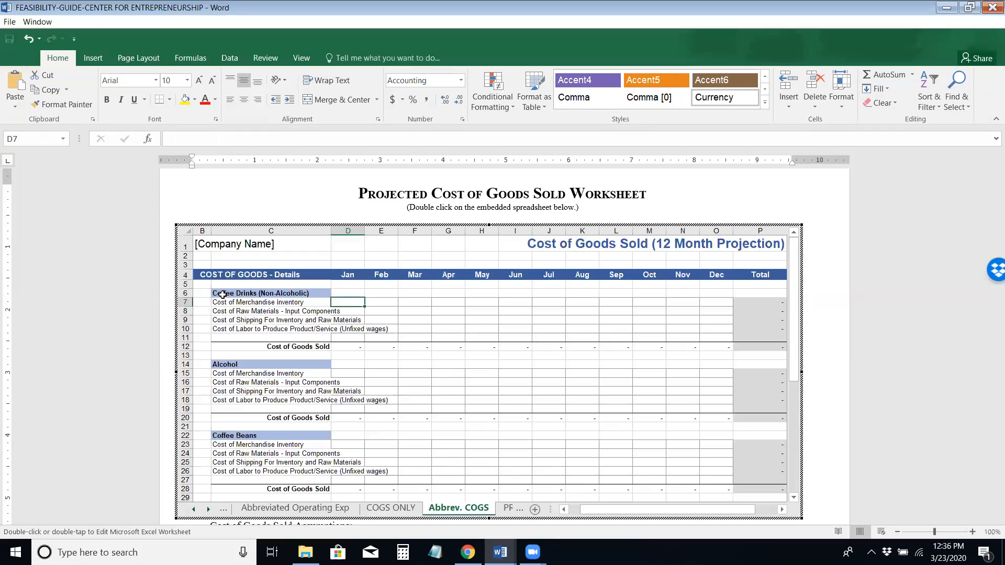
pyautogui.click(224, 295)
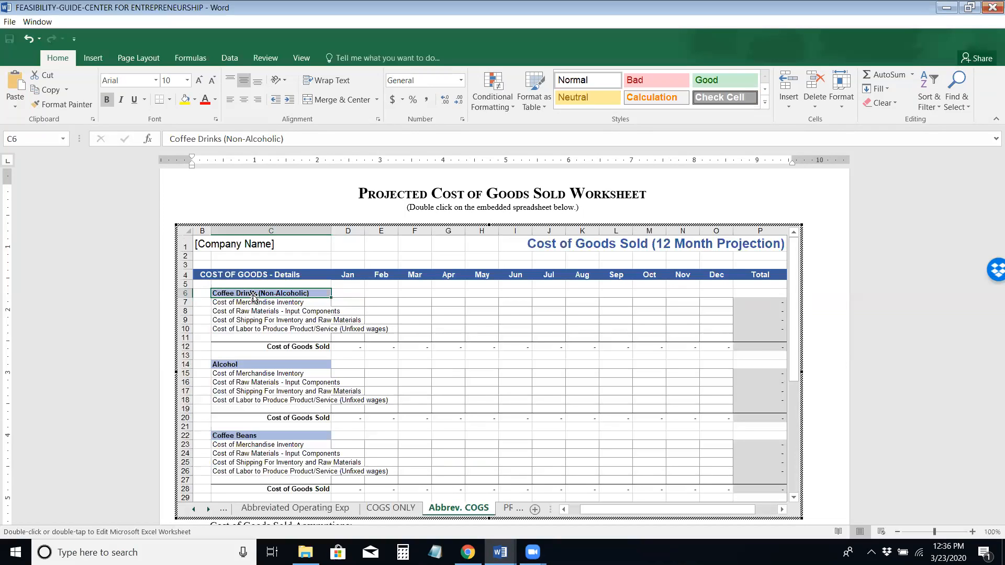
pyautogui.moveTo(225, 140); pyautogui.dragTo(167, 140)
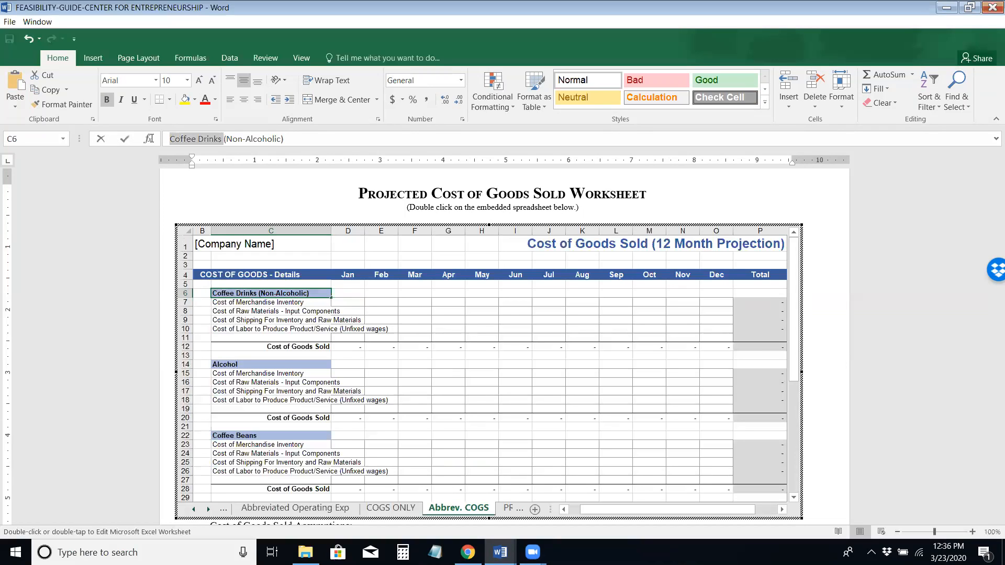
pyautogui.write('Tea')
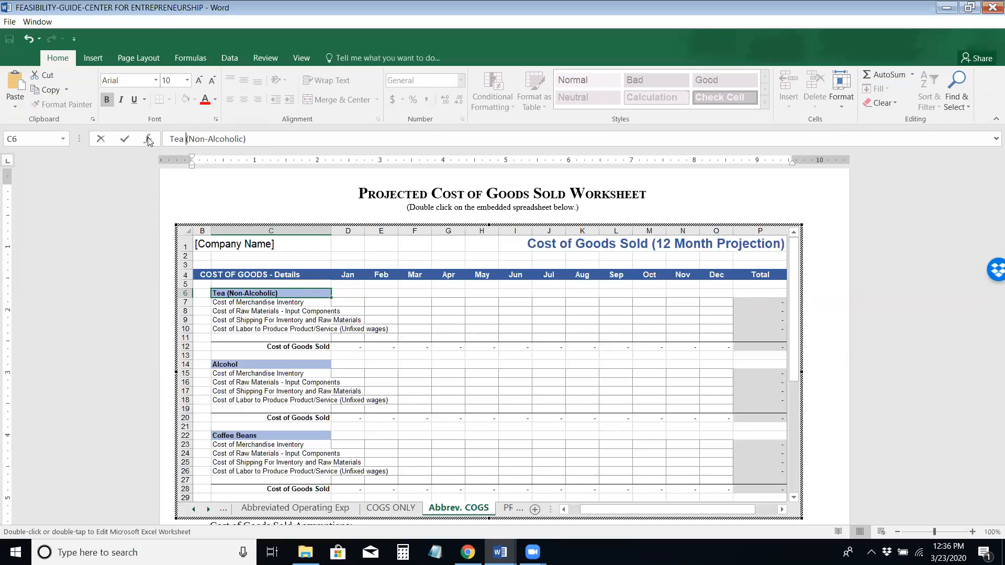
pyautogui.click(263, 339)
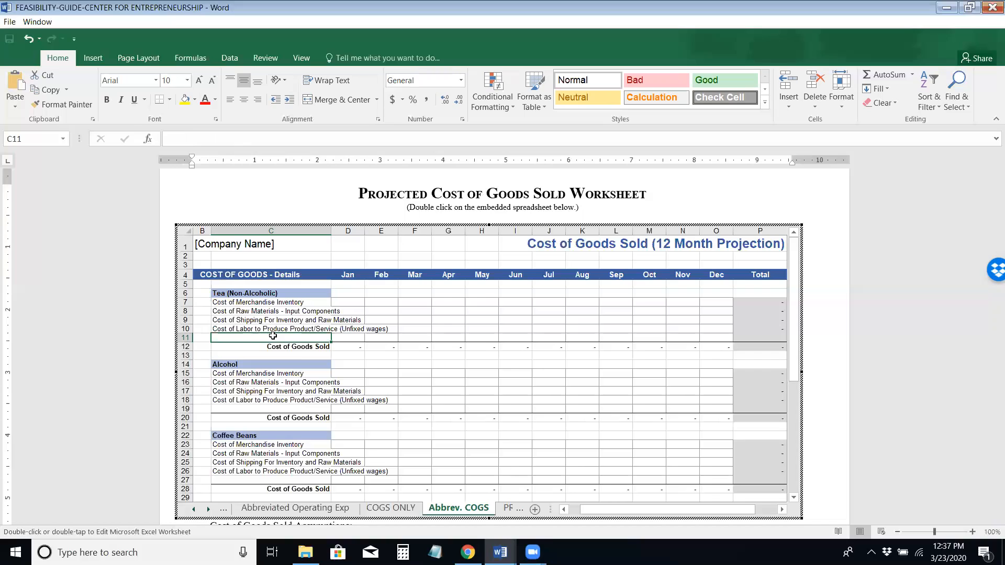
# Step: Leave the embedded spreadsheet and review the 12 Month Projected Sales Revenue Worksheet earlier in the document
pyautogui.click(274, 303)
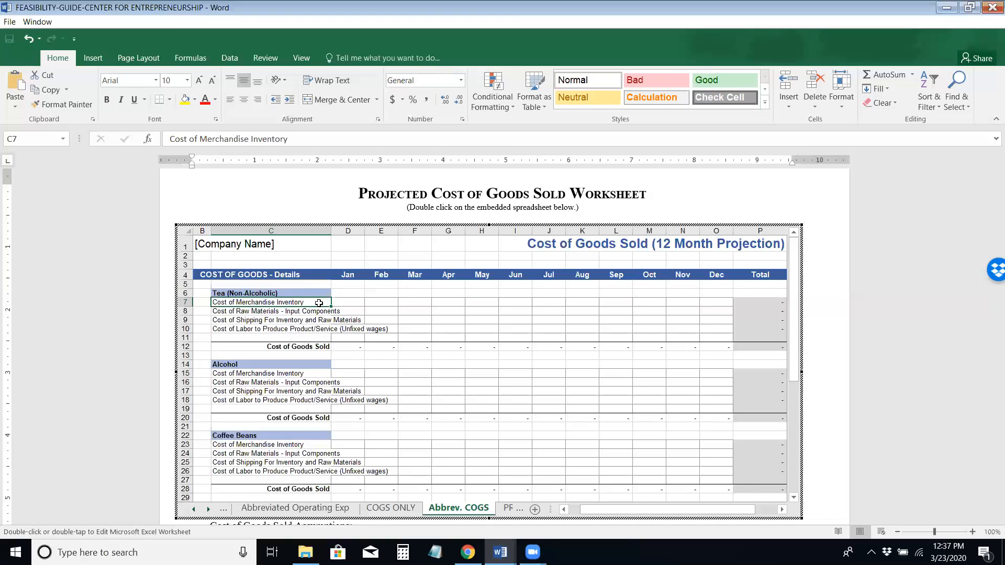
pyautogui.click(151, 209)
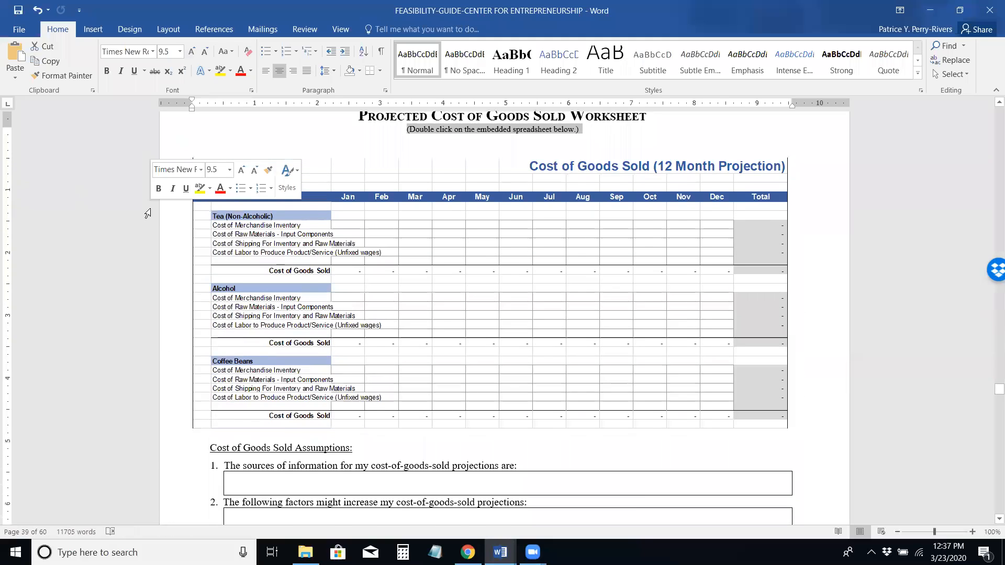
pyautogui.press('pageup')
pyautogui.press('pageup')
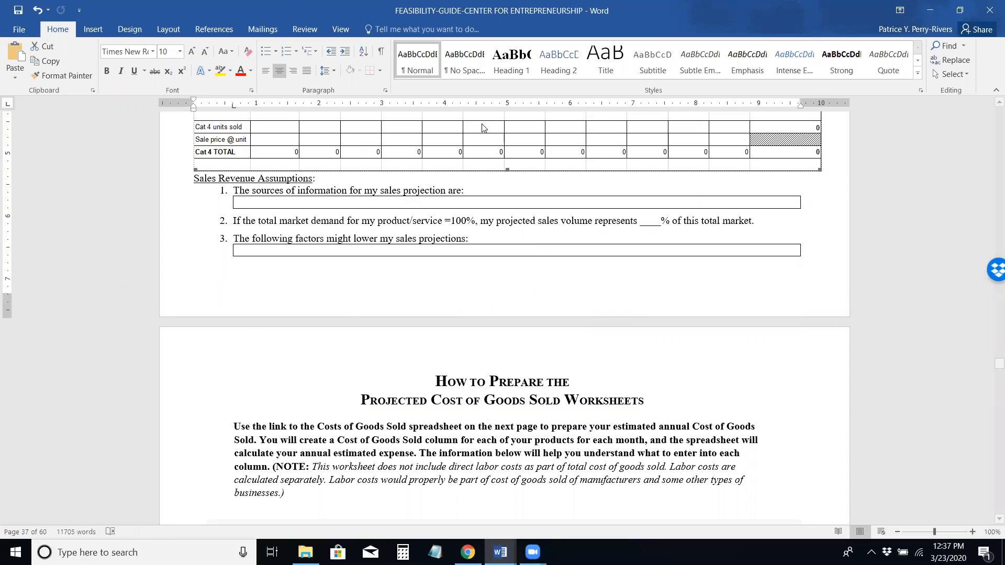
pyautogui.press('pageup')
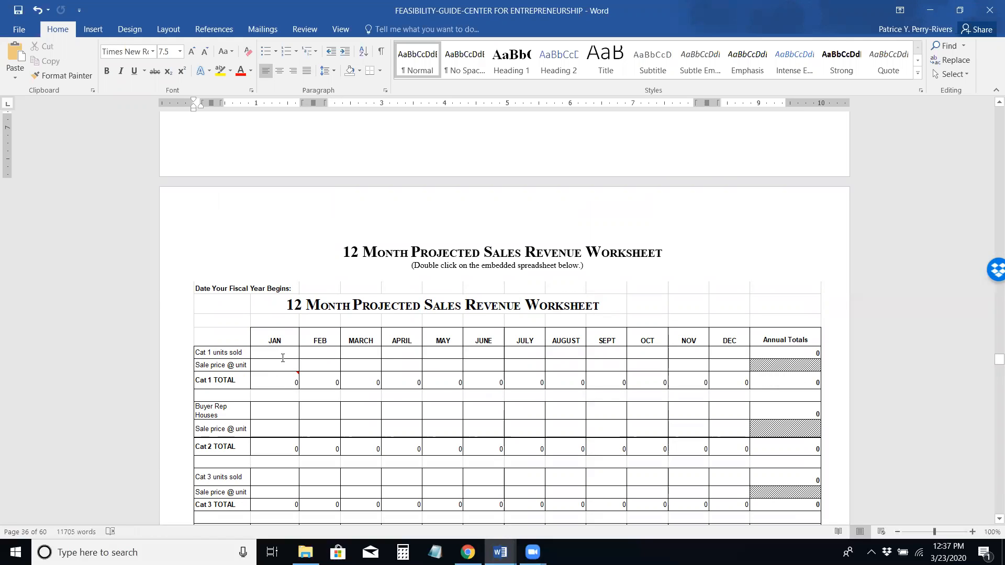
# Step: Reopen the embedded cost of goods sold spreadsheet and append "(100 cups with tops)" to the tea section's Cost of Merchandise Inventory label
pyautogui.scroll(-12, 283, 358)
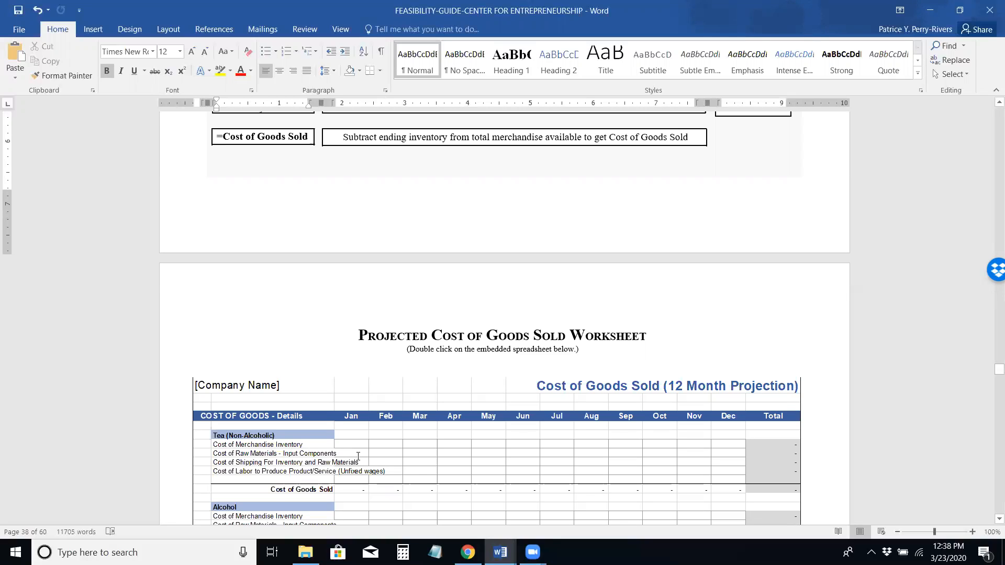
pyautogui.doubleClick(326, 444)
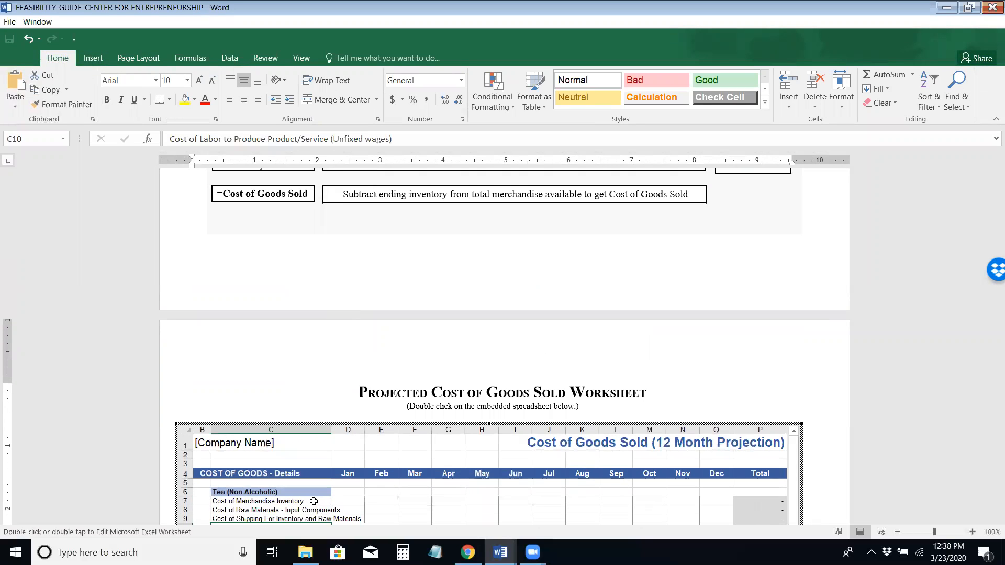
pyautogui.doubleClick(315, 501)
pyautogui.write('(cups')
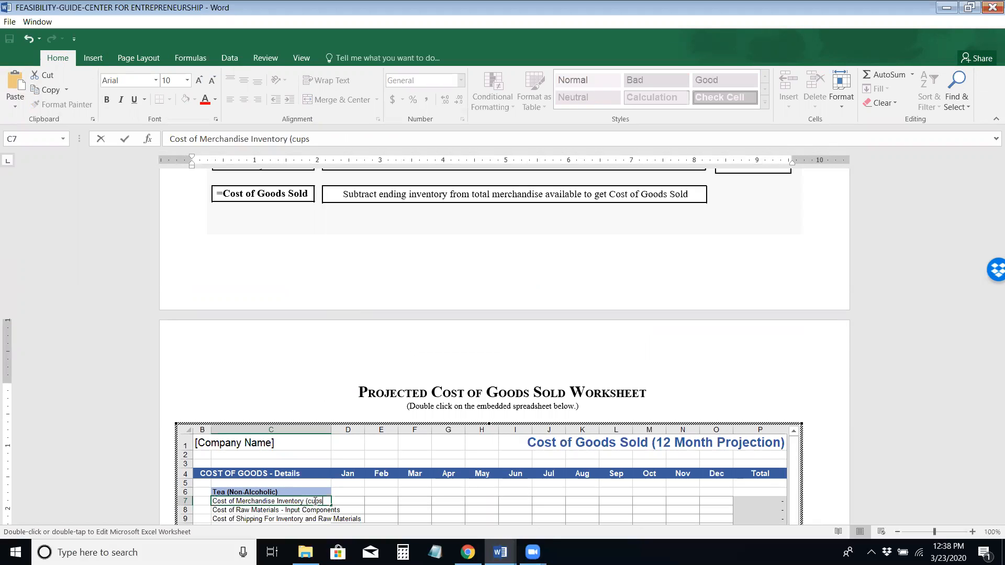
pyautogui.write(',')
pyautogui.press('BackSpace')
pyautogui.press('BackSpace')
pyautogui.press('BackSpace')
pyautogui.press('BackSpace')
pyautogui.press('BackSpace')
pyautogui.write('100 cups with tops')
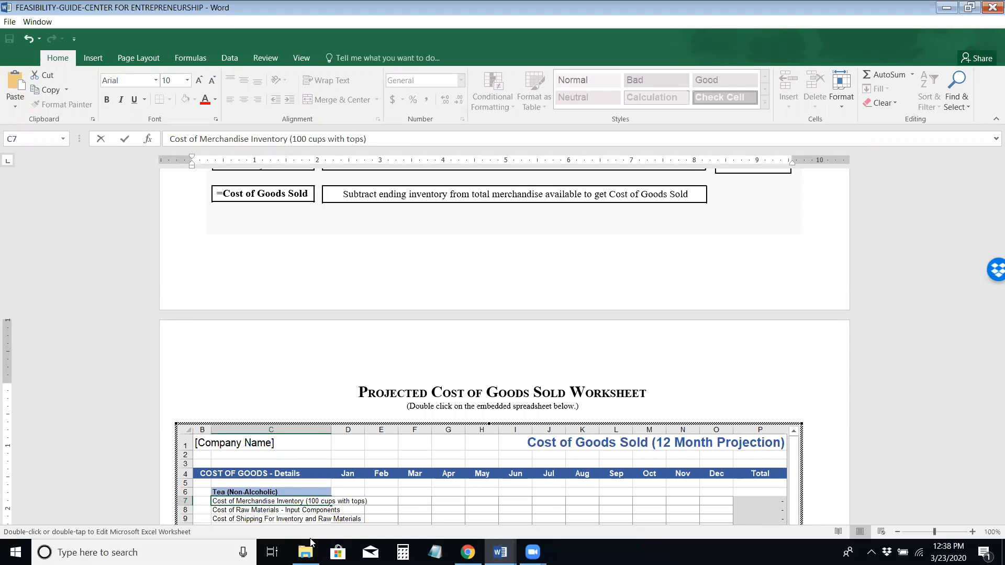
pyautogui.write(')')
pyautogui.press('Return')
pyautogui.press('Up')
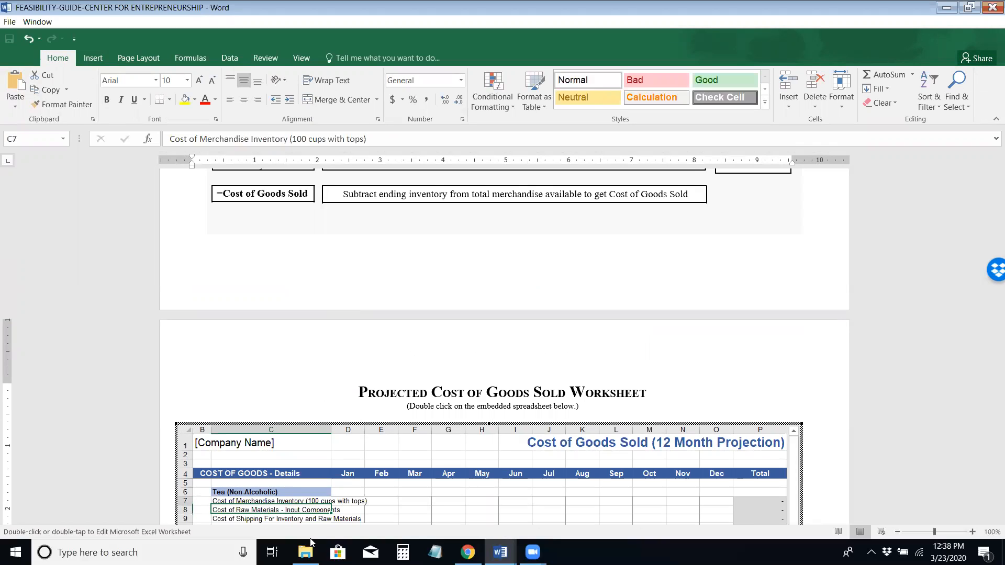
# Step: Enter the formula =.50*100 as the January merchandise inventory cost for Tea (Non-Alcoholic)
pyautogui.press('Right')
pyautogui.press('Left')
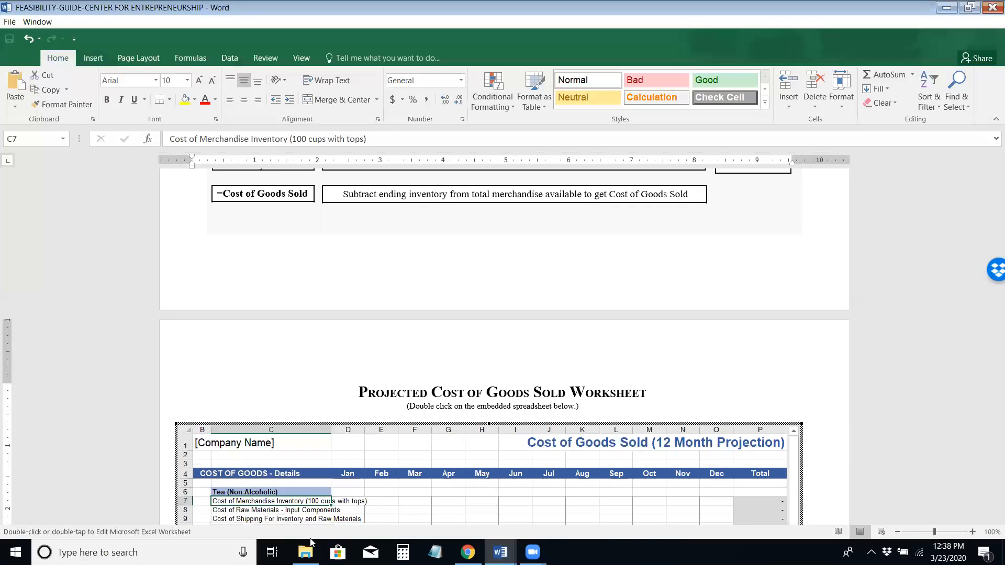
pyautogui.press('Right')
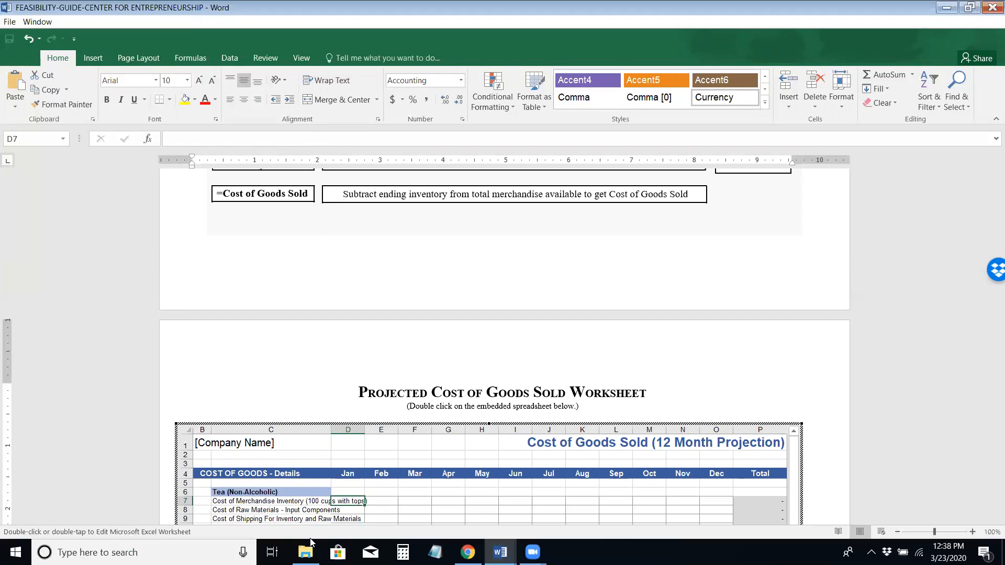
pyautogui.write('.50')
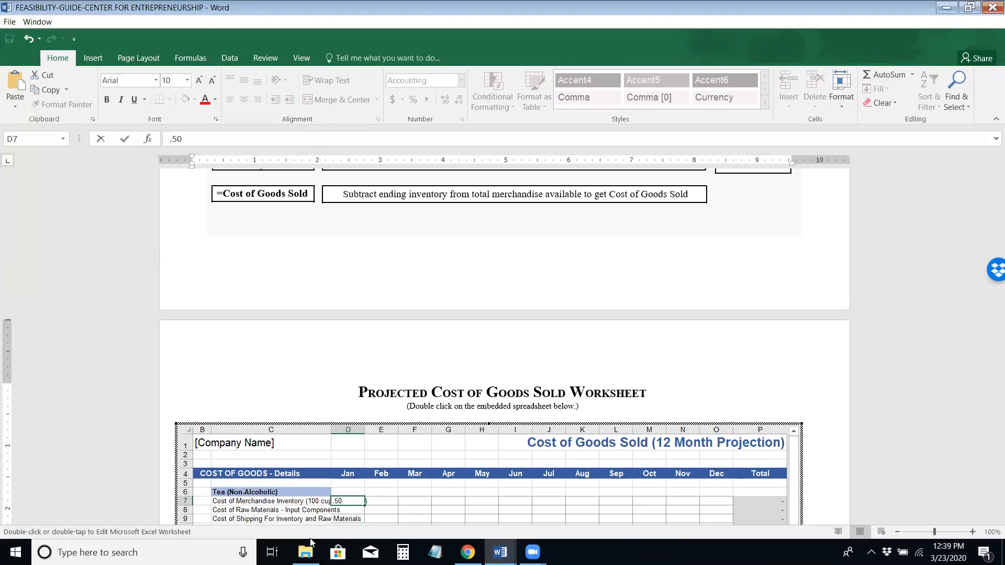
pyautogui.write('*100')
pyautogui.press('Return')
pyautogui.press('Up')
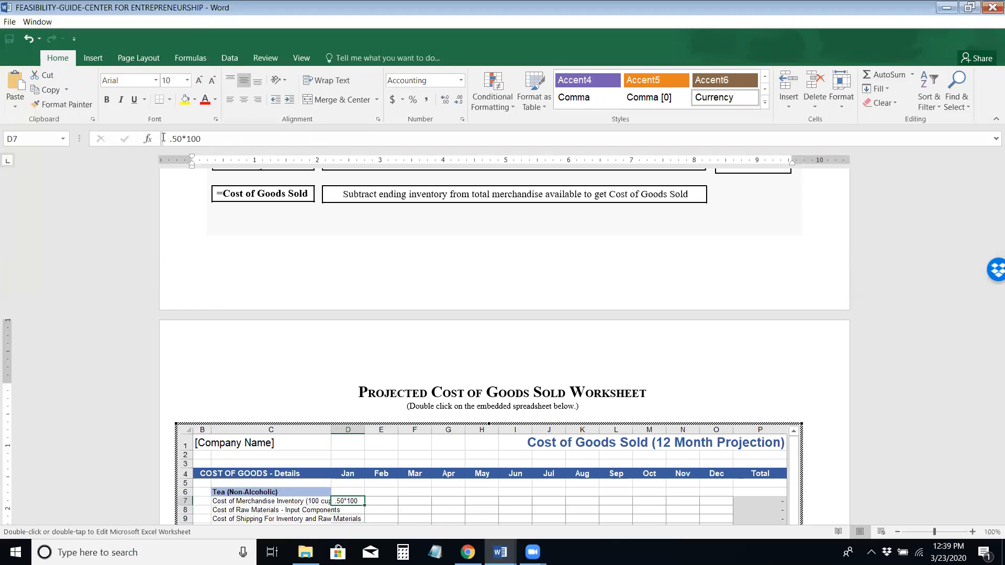
pyautogui.click(163, 139)
pyautogui.write('=')
pyautogui.press('Return')
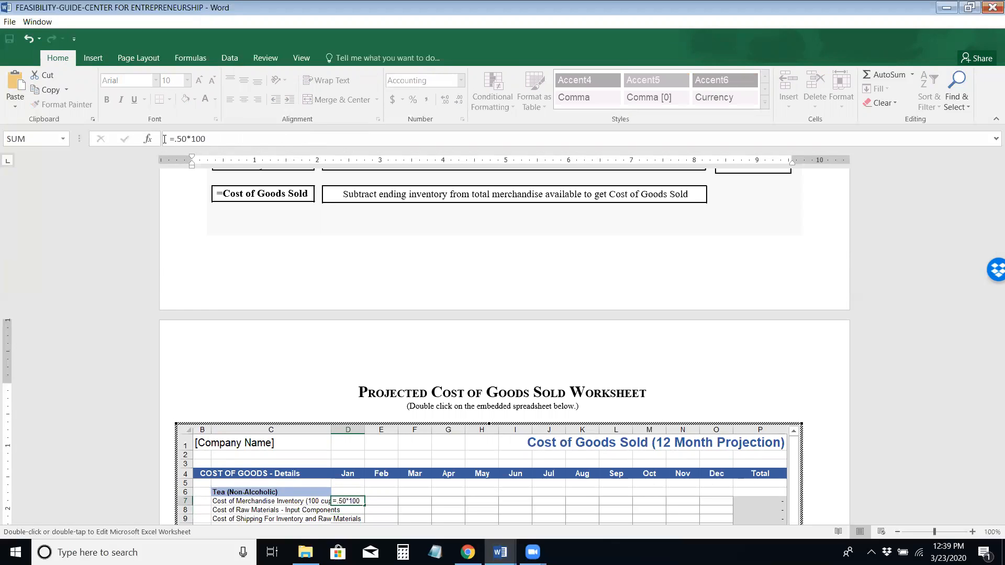
# Step: Commit the January merchandise inventory formula for Tea and select the tea section's Cost of Raw Materials label
pyautogui.press('Up')
pyautogui.press('Down')
pyautogui.press('Up')
pyautogui.press('Down')
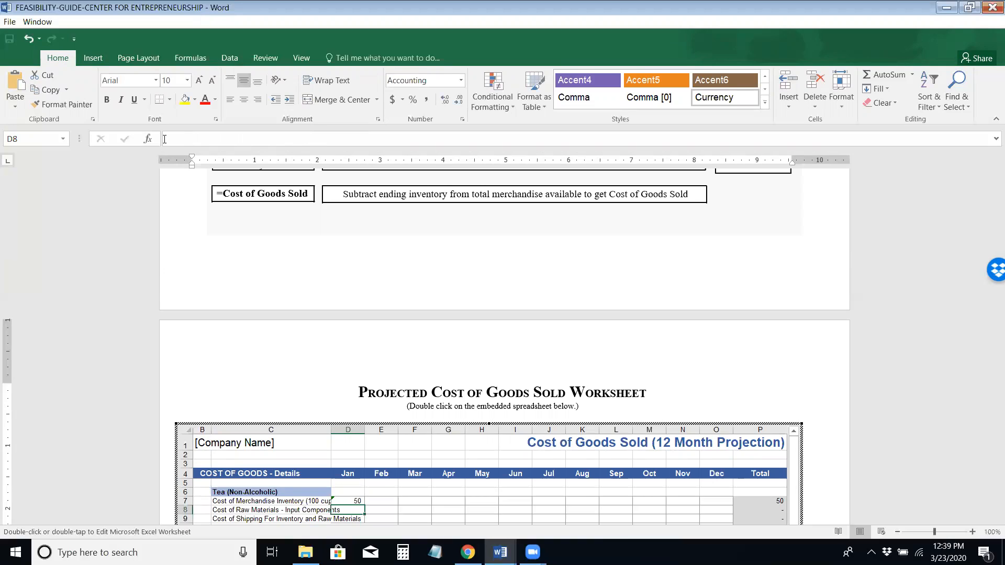
pyautogui.press('Left')
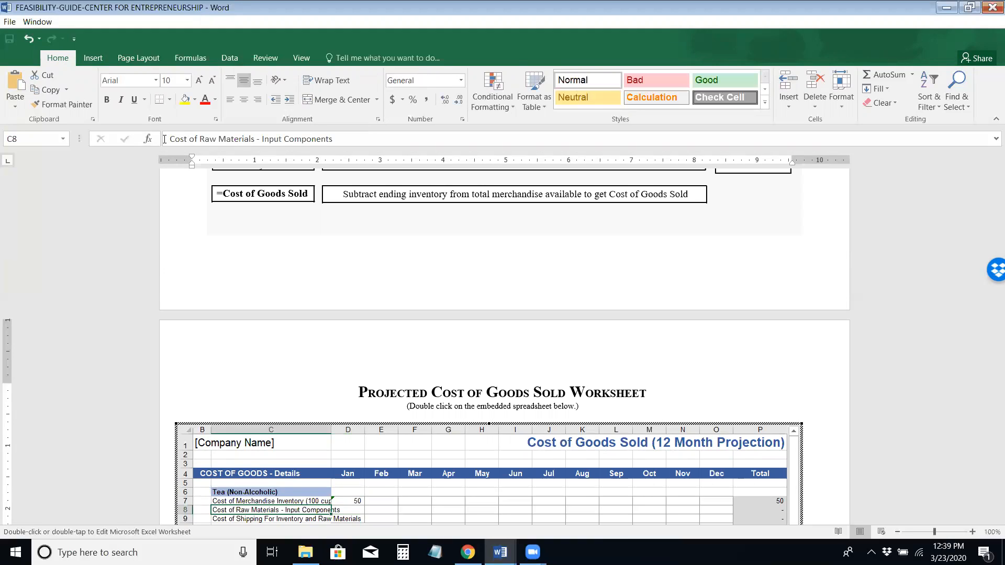
pyautogui.press('Right')
pyautogui.press('Left')
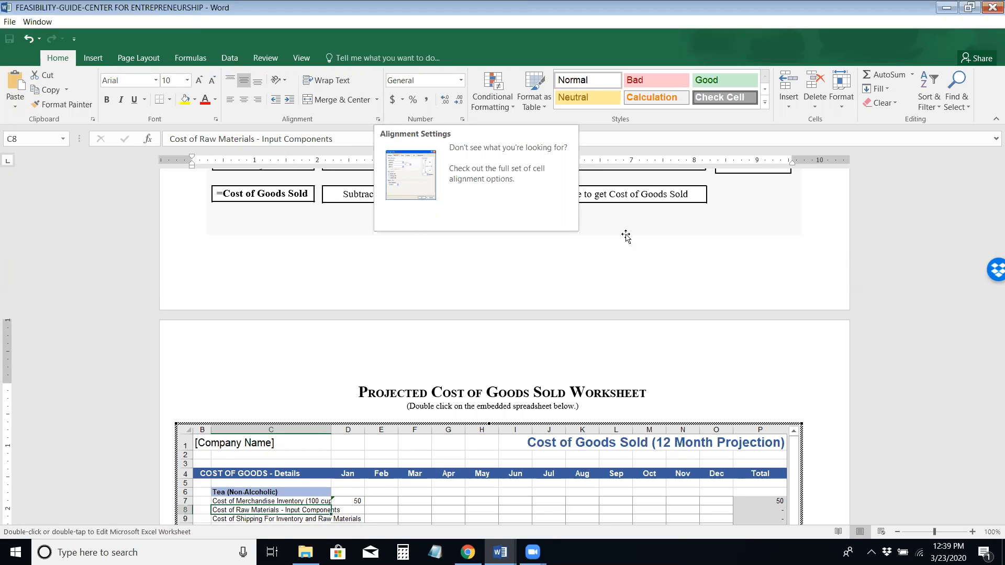
# Step: Reopen the embedded spreadsheet and append "(Tea Bags .10)" to the tea section's Cost of Raw Materials - Input Components label
pyautogui.click(522, 269)
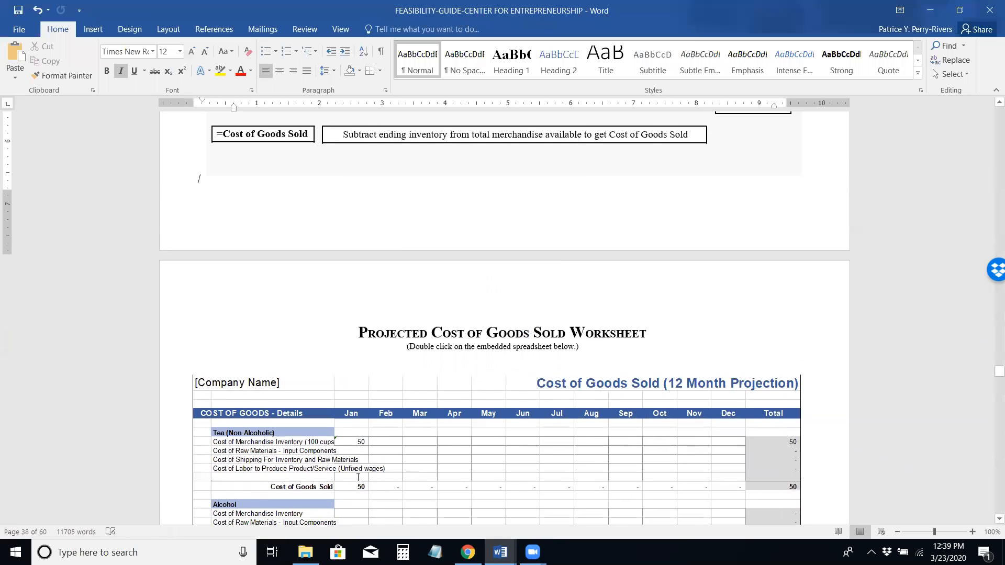
pyautogui.click(351, 507)
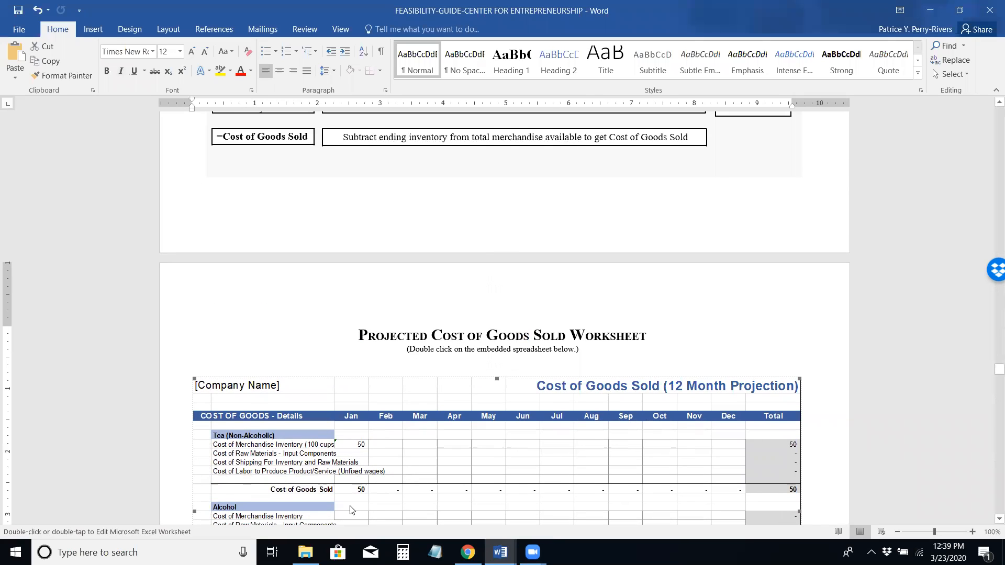
pyautogui.doubleClick(347, 455)
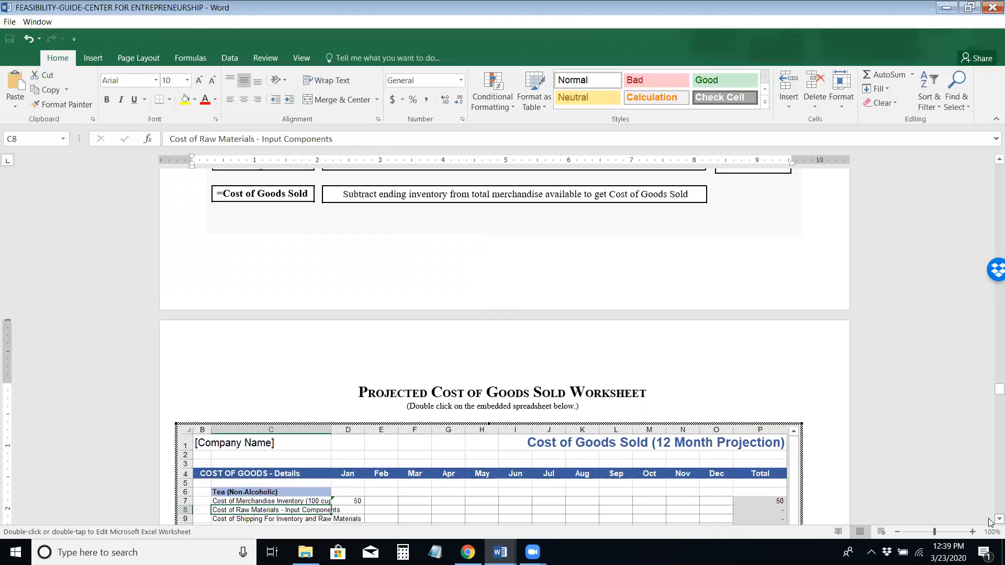
pyautogui.scroll(-2, 991, 521)
pyautogui.scroll(-5, 991, 522)
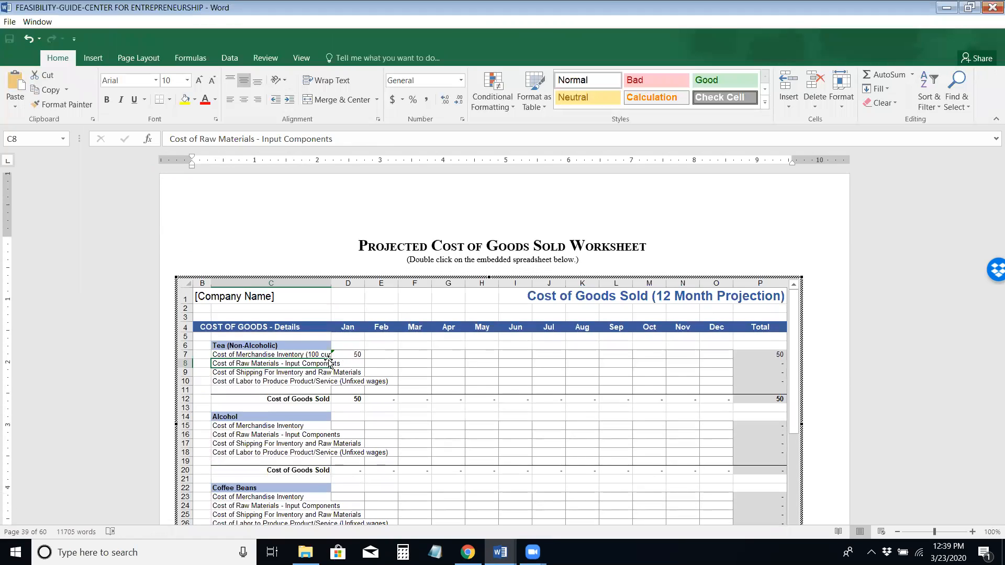
pyautogui.doubleClick(328, 365)
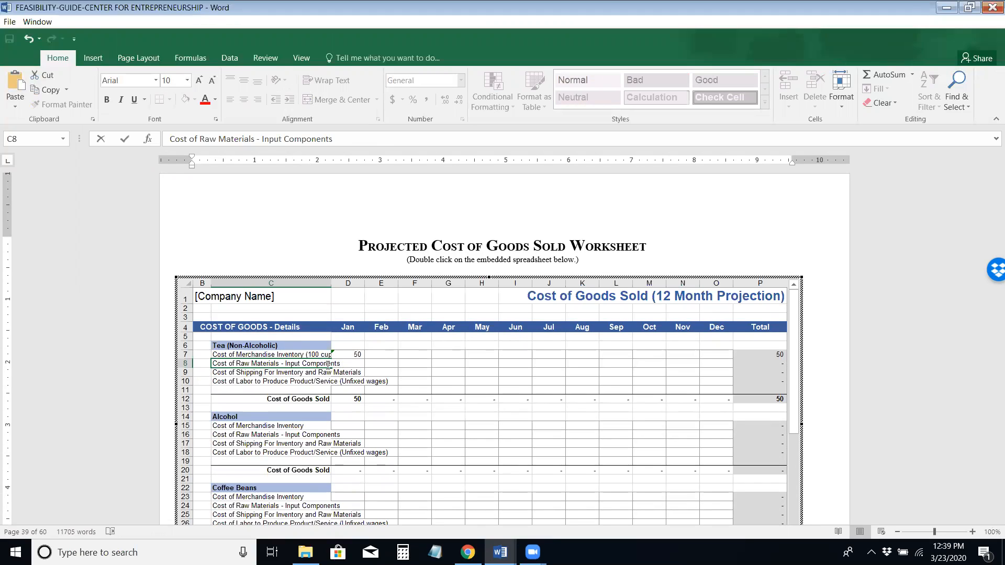
pyautogui.write('(Tea Bags .10')
pyautogui.press('Return')
# Step: Enter the formula =50*.10 as the January raw materials cost for Tea (Non-Alcoholic)
pyautogui.click(326, 366)
pyautogui.press('Right')
pyautogui.write('=50')
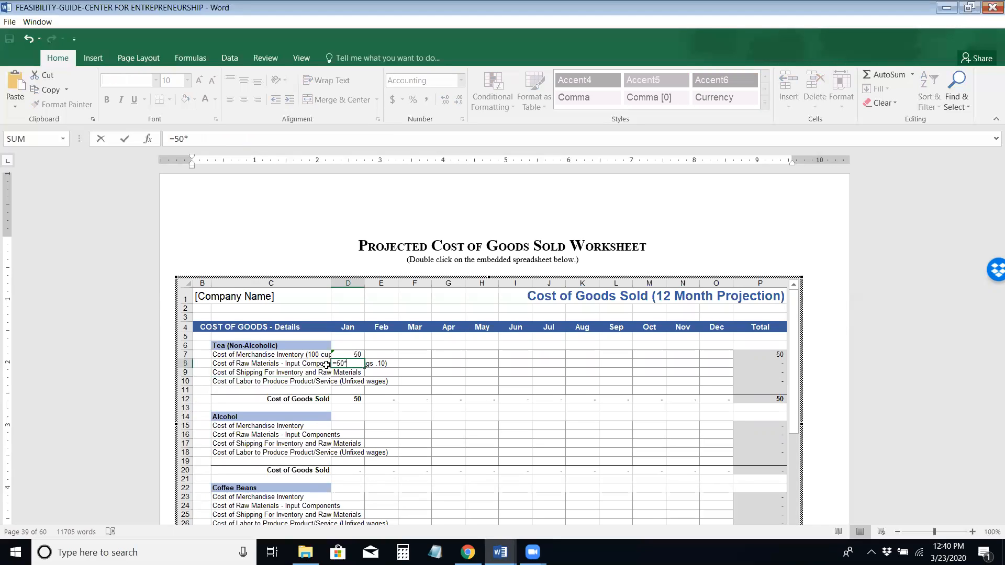
pyautogui.write('*.10')
pyautogui.press('Return')
pyautogui.press('Up')
pyautogui.press('Down')
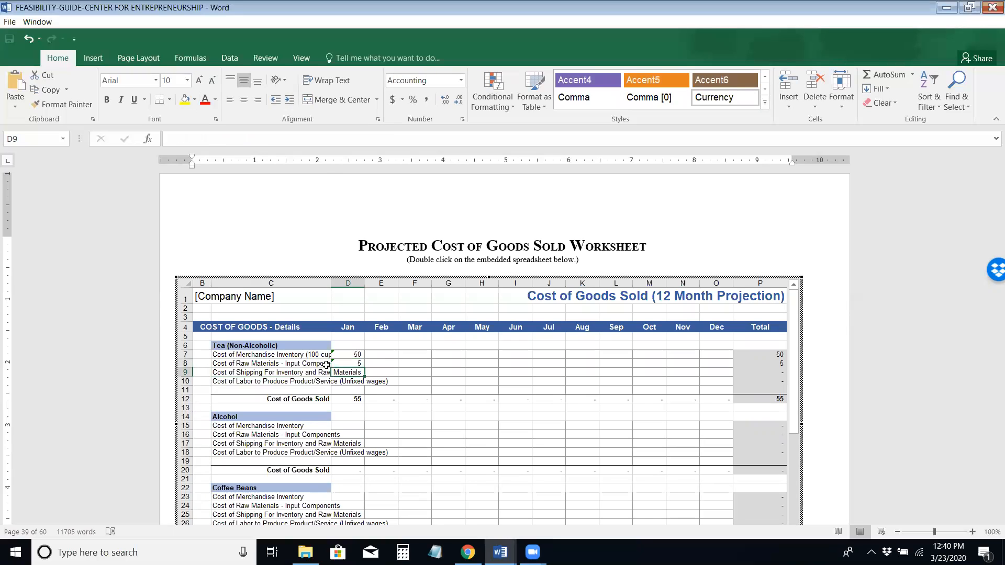
# Step: Change the January merchandise inventory formula for Tea to =0.5*1000
pyautogui.press('Up')
pyautogui.press('Up')
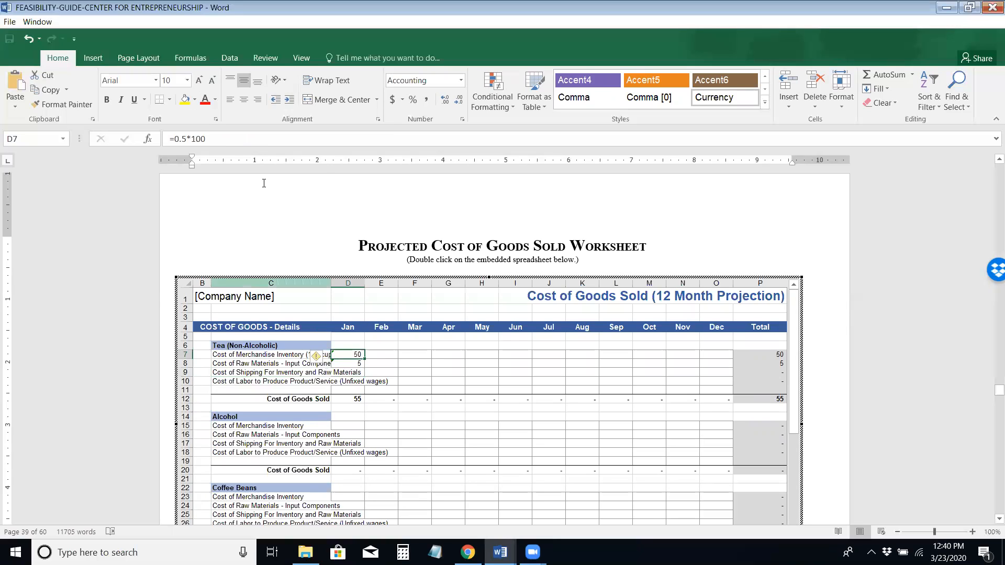
pyautogui.click(220, 138)
pyautogui.write('00')
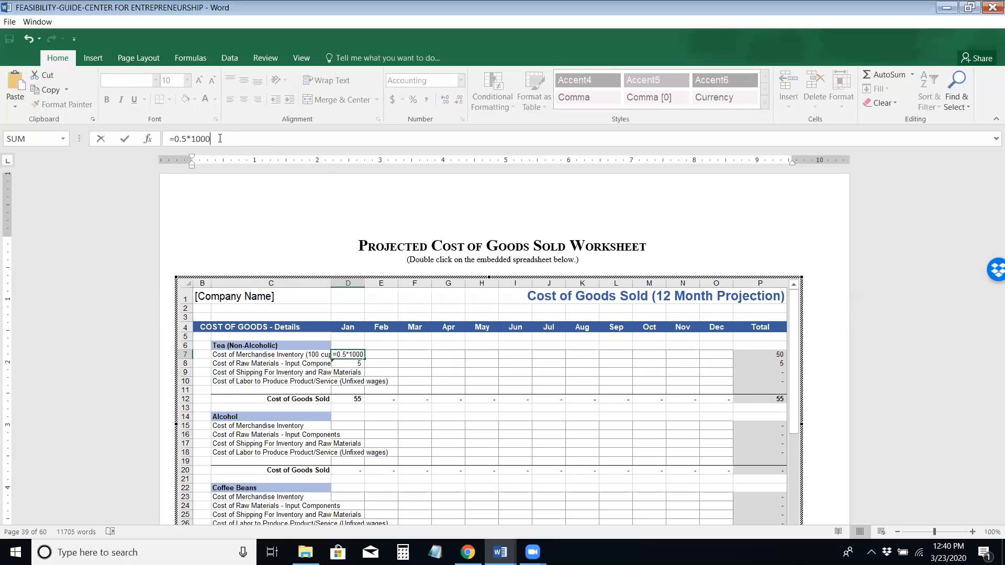
pyautogui.press('Return')
pyautogui.press('Up')
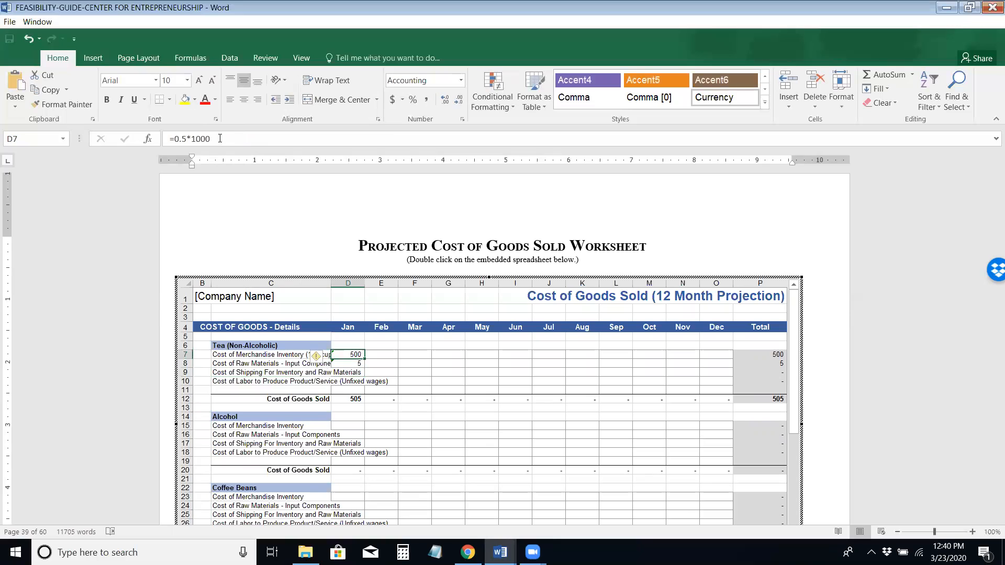
# Step: Restore the January merchandise inventory formula for Tea to =0.5*100
pyautogui.press('BackSpace')
pyautogui.click(28, 39)
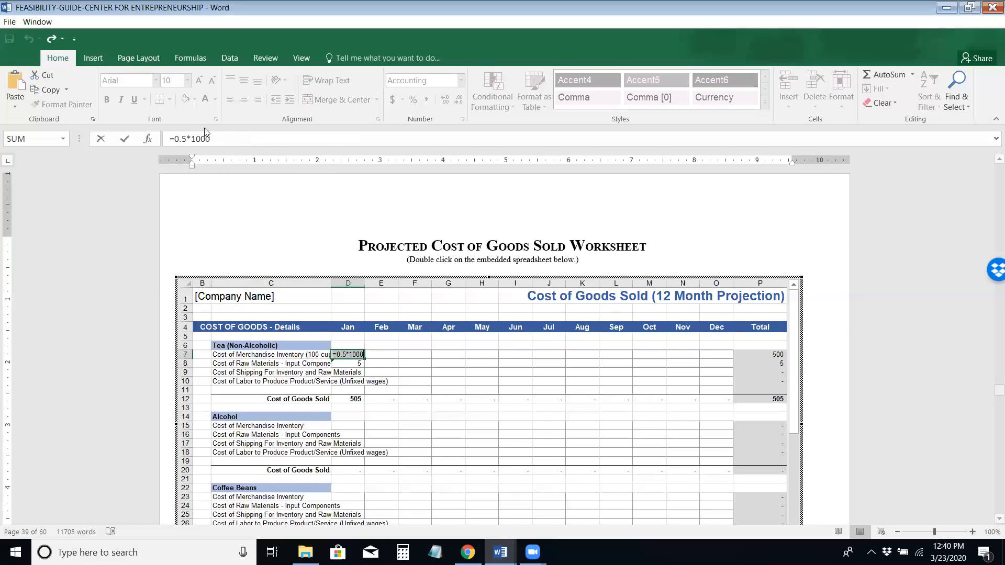
pyautogui.click(222, 138)
pyautogui.press('BackSpace')
pyautogui.press('Return')
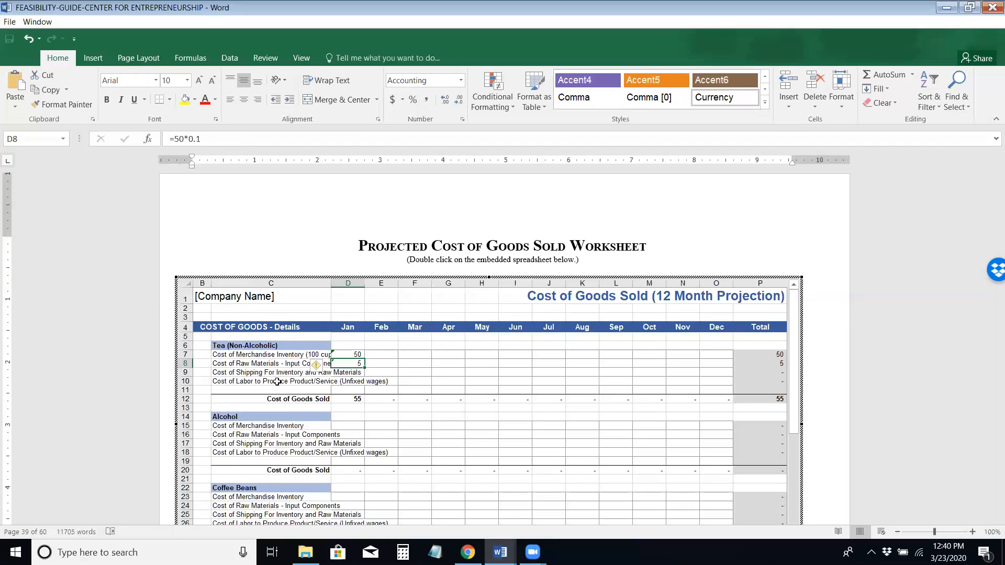
# Step: Enter 30 as the January shipping cost for inventory and raw materials in the tea section
pyautogui.click(276, 370)
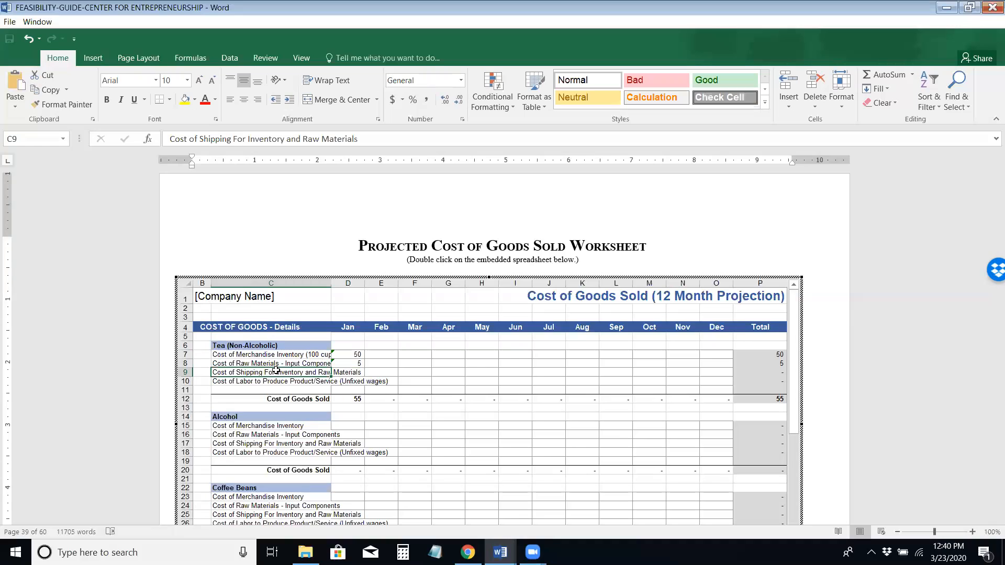
pyautogui.click(356, 372)
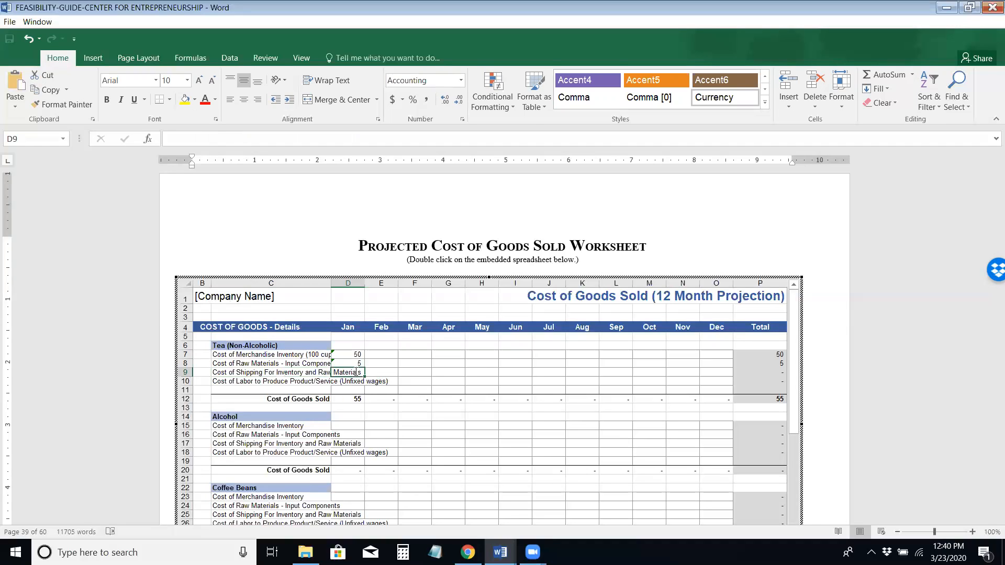
pyautogui.write('30')
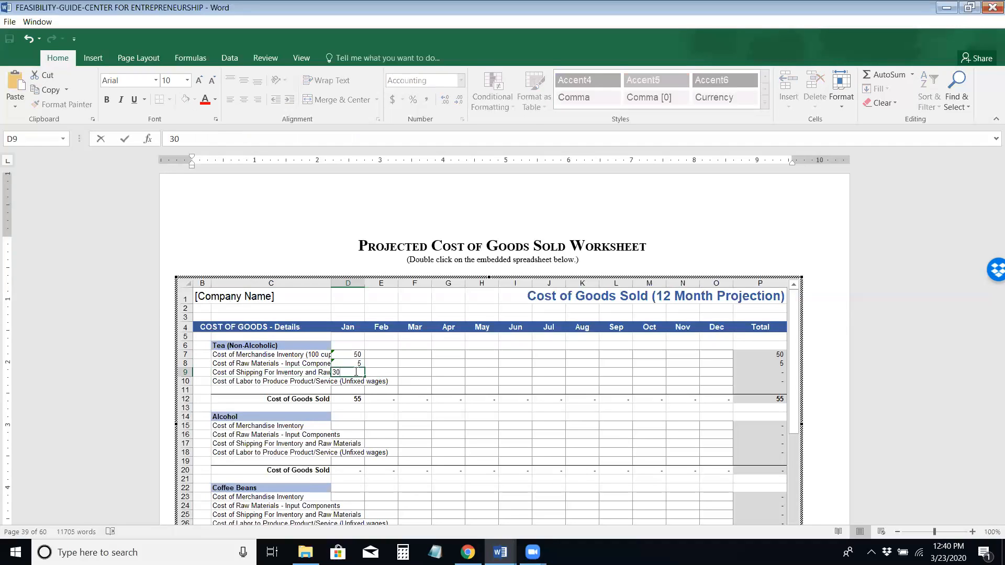
pyautogui.press('Return')
pyautogui.click(356, 371)
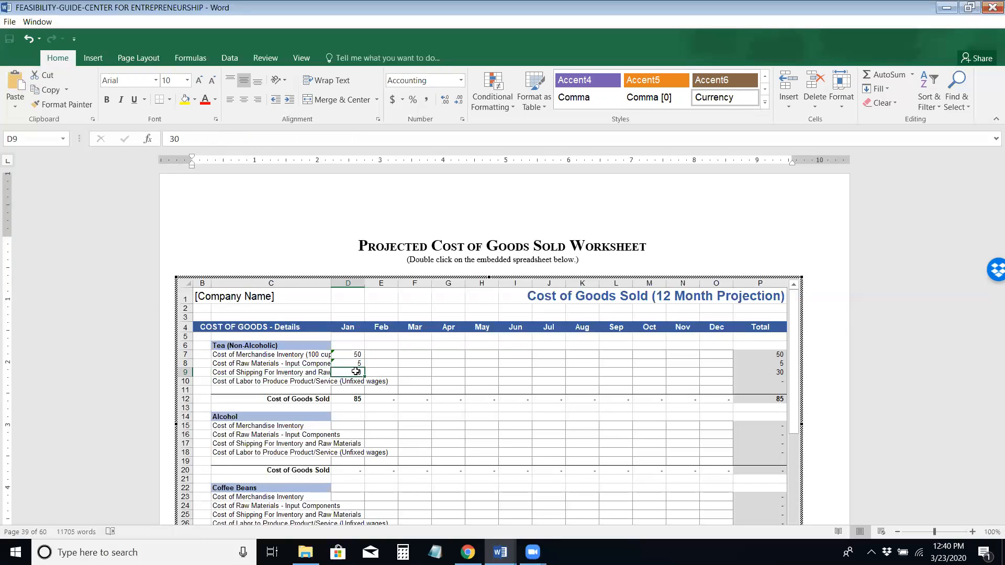
# Step: Set the tea section's January shipping cost for inventory and raw materials to 15
pyautogui.press('Up')
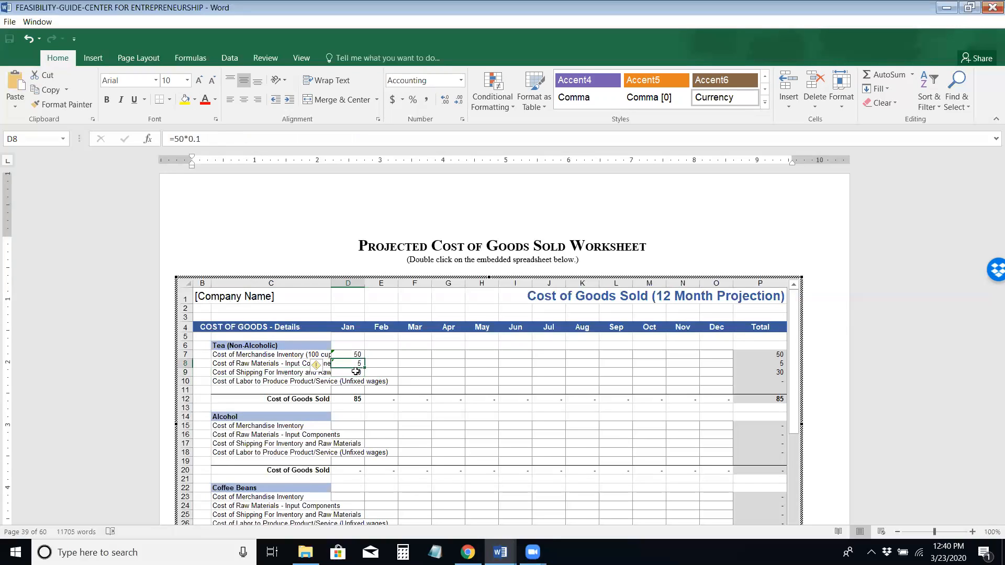
pyautogui.click(356, 371)
pyautogui.write('15')
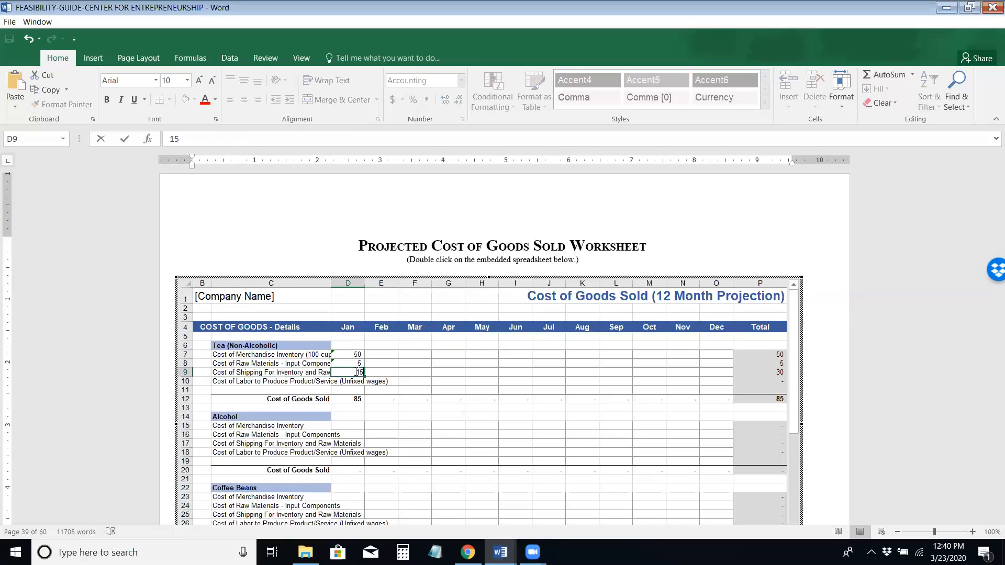
pyautogui.press('Return')
pyautogui.click(356, 372)
pyautogui.press('Up')
pyautogui.press('Up')
pyautogui.press('Down')
pyautogui.press('Down')
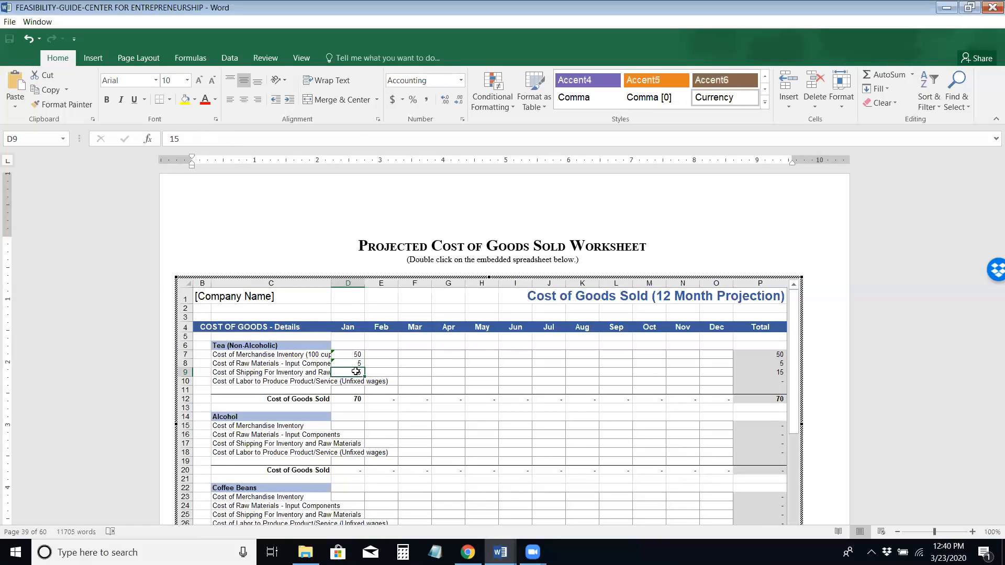
# Step: Append "(2 part time workers; 38 hours per week for both; 76 hours" to the tea section's Cost of Labor label
pyautogui.press('Down')
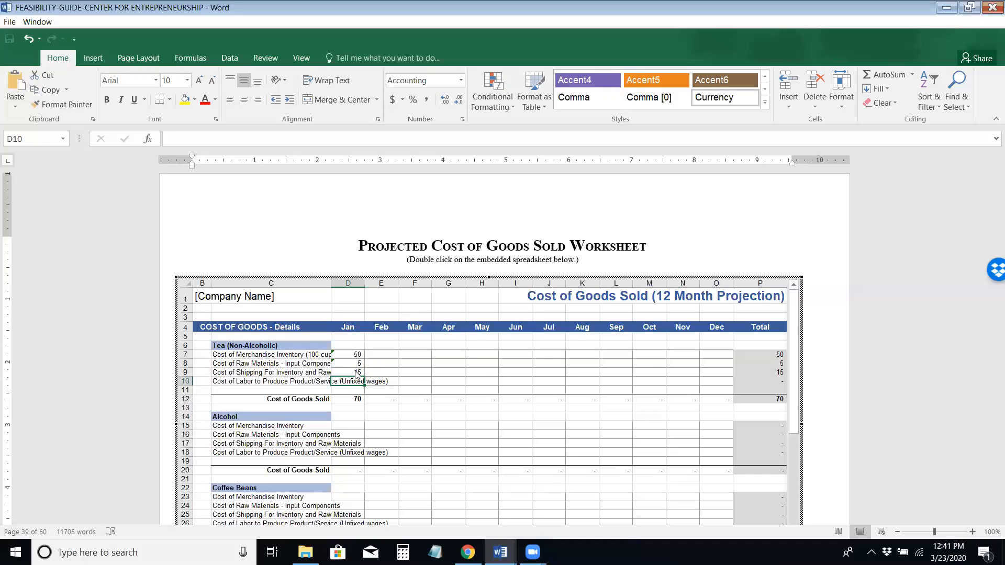
pyautogui.press('Left')
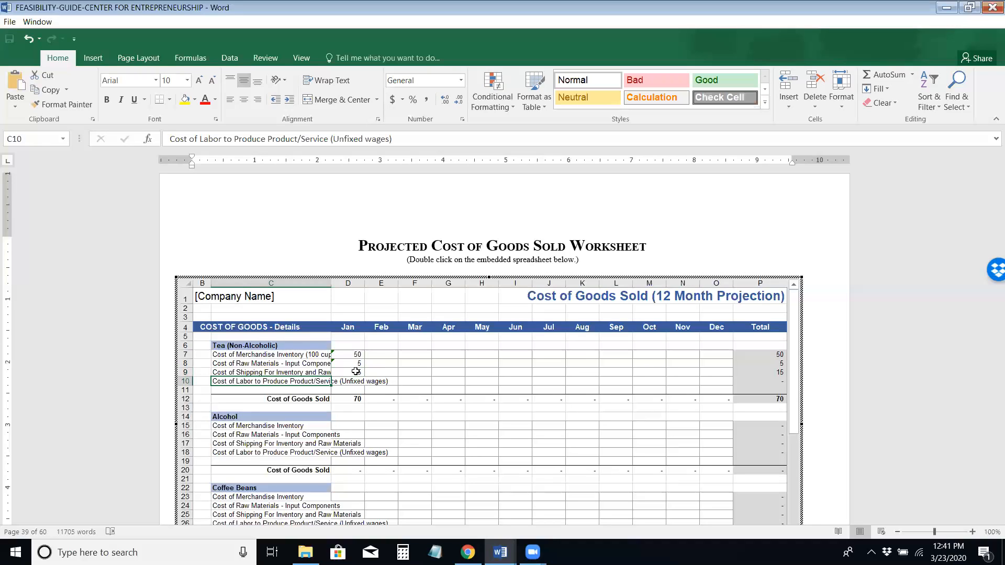
pyautogui.click(408, 139)
pyautogui.write('(2')
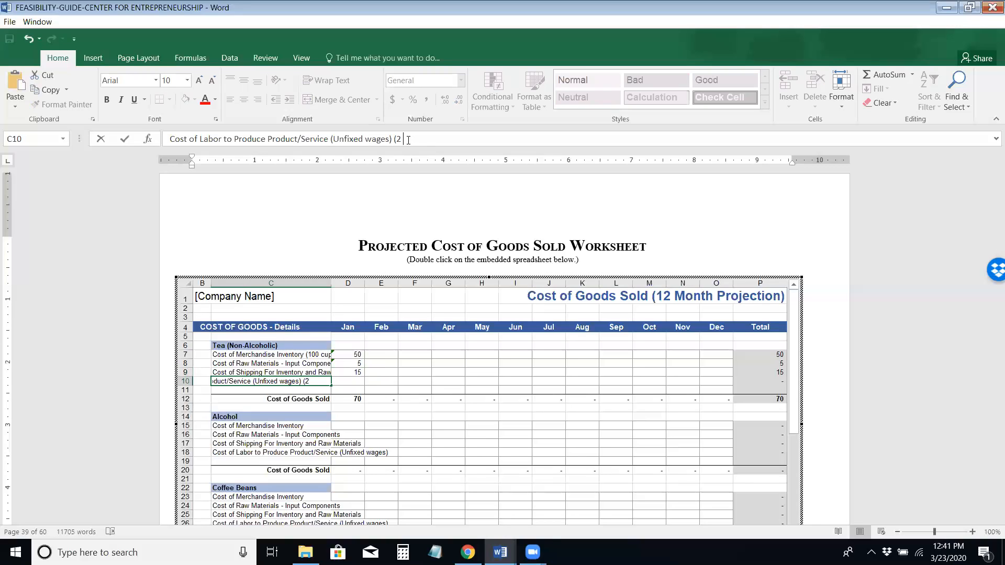
pyautogui.write(' part time workers')
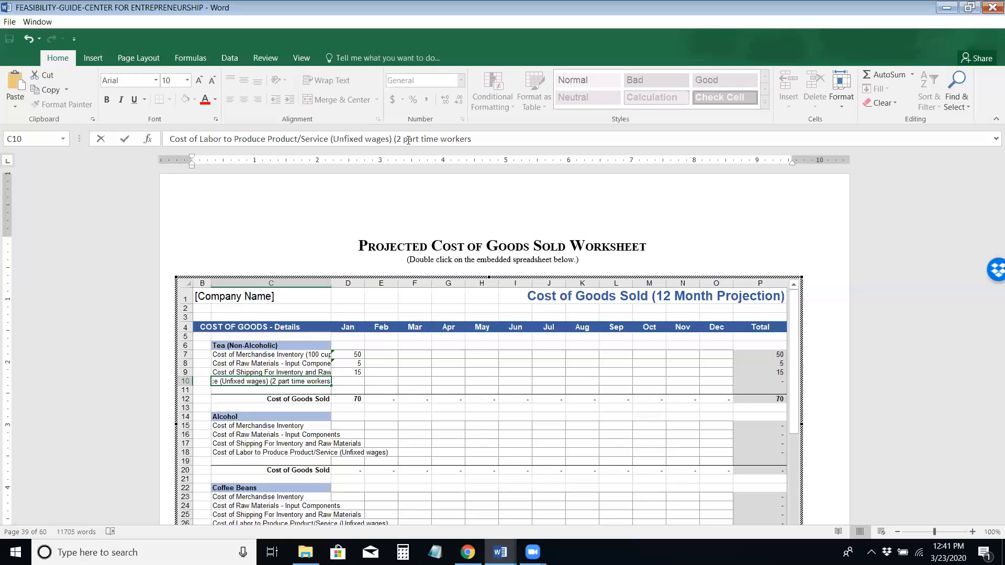
pyautogui.write(';')
pyautogui.write('38 hurs')
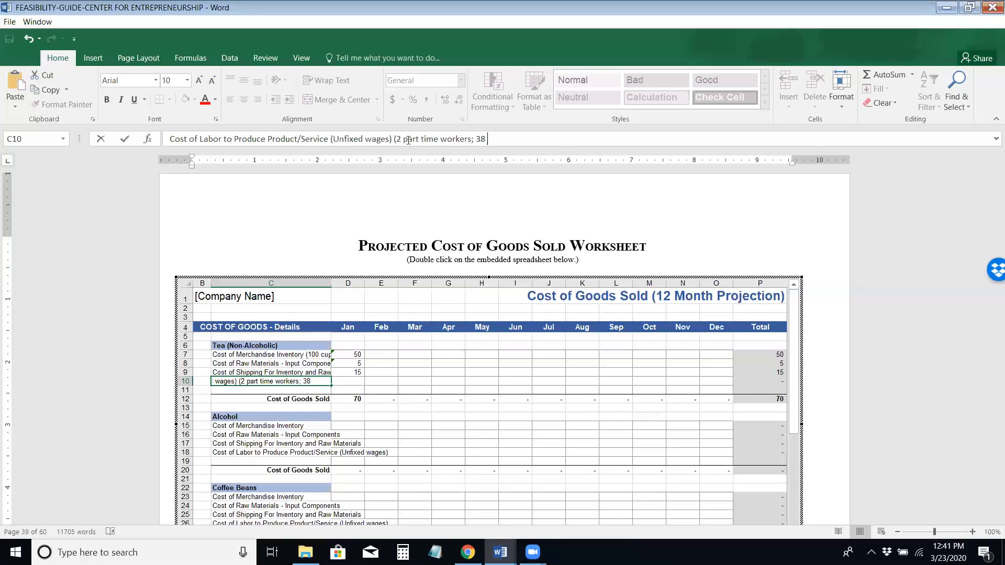
pyautogui.press('BackSpace')
pyautogui.press('BackSpace')
pyautogui.press('BackSpace')
pyautogui.write('ours')
pyautogui.press('BackSpace')
pyautogui.press('BackSpace')
pyautogui.press('BackSpace')
pyautogui.press('BackSpace')
pyautogui.press('BackSpace')
pyautogui.press('BackSpace')
pyautogui.write('hours')
pyautogui.write('pe')
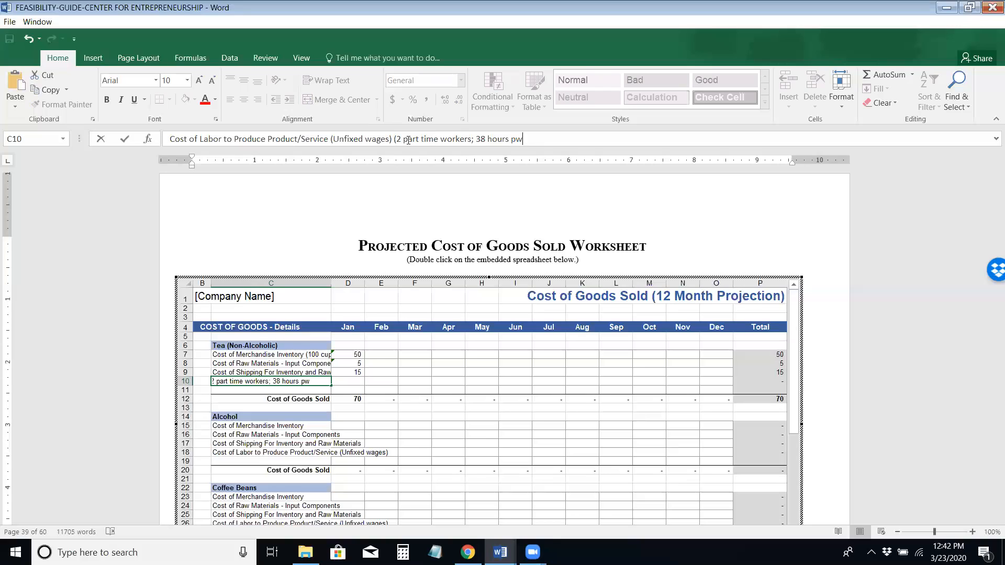
pyautogui.write('r week for both; 76 hours')
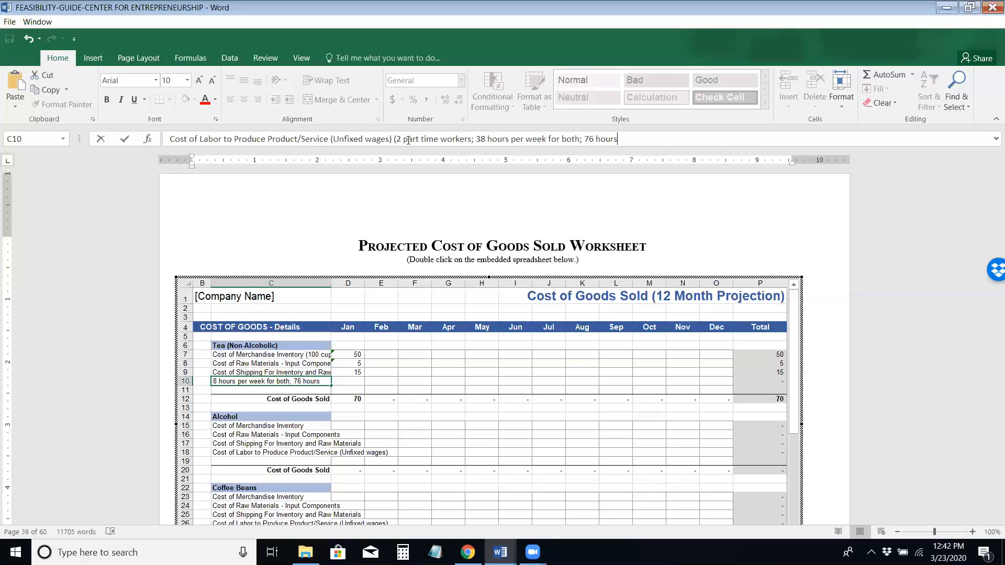
# Step: Change the number of part time workers in the tea labor label to 1 and remove "for both"
pyautogui.click(402, 139)
pyautogui.press('BackSpace')
pyautogui.write('1')
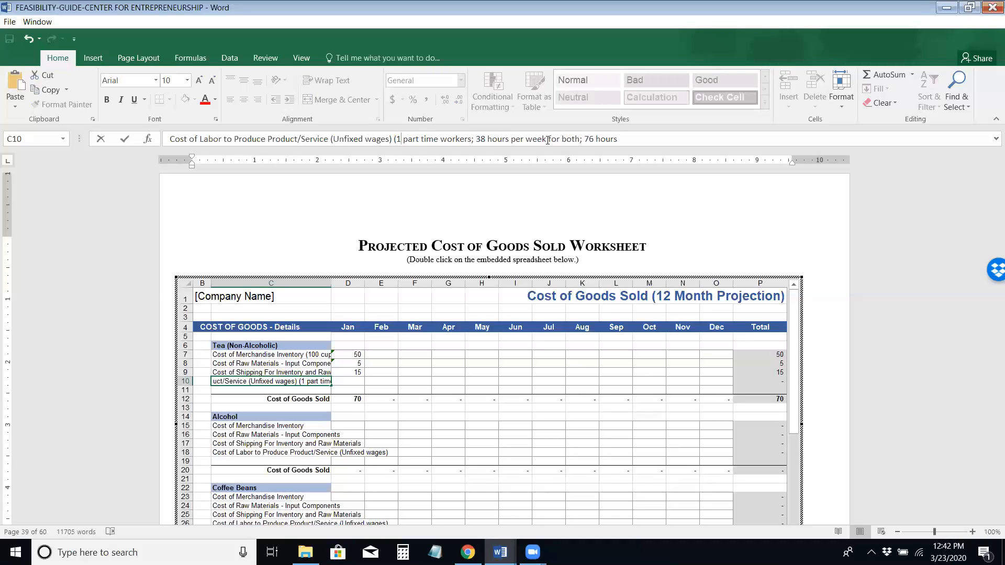
pyautogui.moveTo(545, 139); pyautogui.dragTo(580, 139)
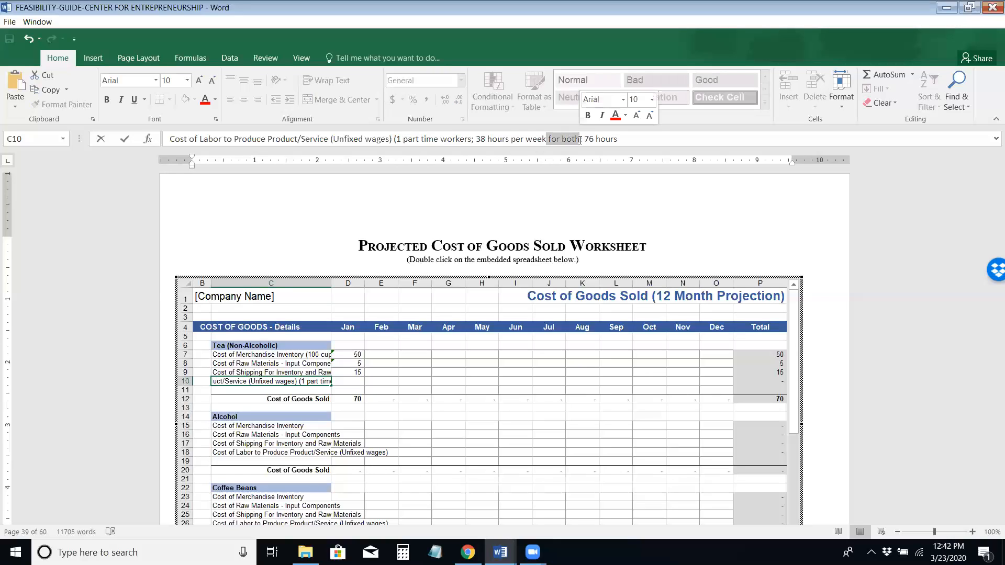
pyautogui.press('BackSpace')
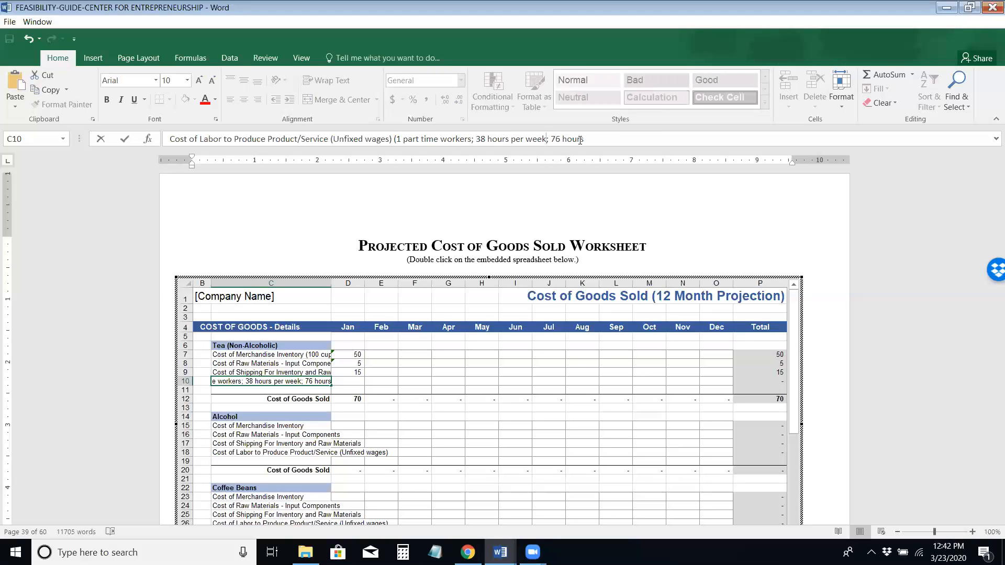
# Step: Replace "76 hours" at the end of the tea labor label with "38*10"
pyautogui.press('End')
pyautogui.press('Left')
pyautogui.press('Left')
pyautogui.press('Left')
pyautogui.press('Left')
pyautogui.press('Left')
pyautogui.press('Left')
pyautogui.press('Left')
pyautogui.press('Left')
pyautogui.hotkey('shift', 'Right')
pyautogui.hotkey('shift', 'Right')
pyautogui.keyDown('shift'); pyautogui.click(587, 134); pyautogui.keyUp('shift')
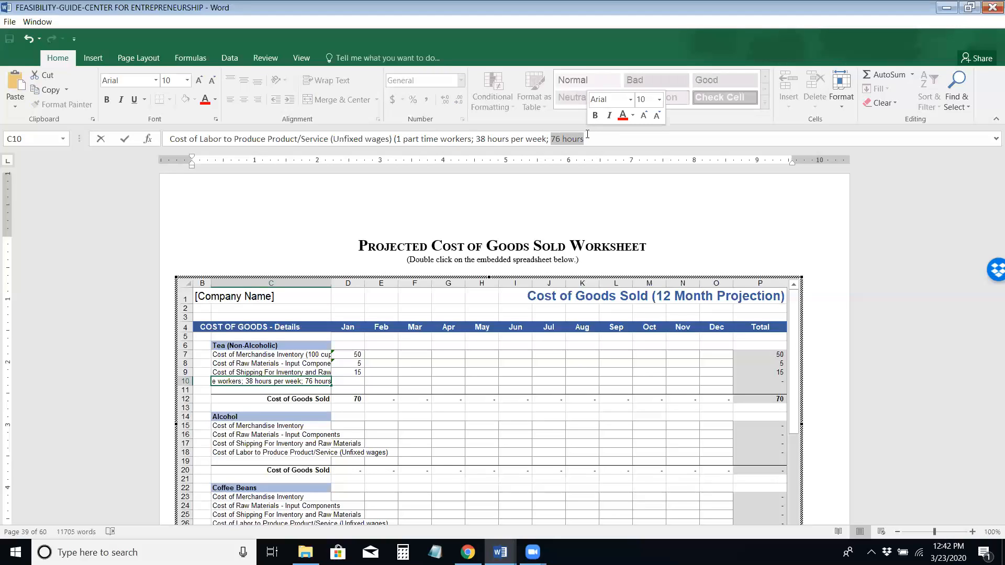
pyautogui.write('38*10')
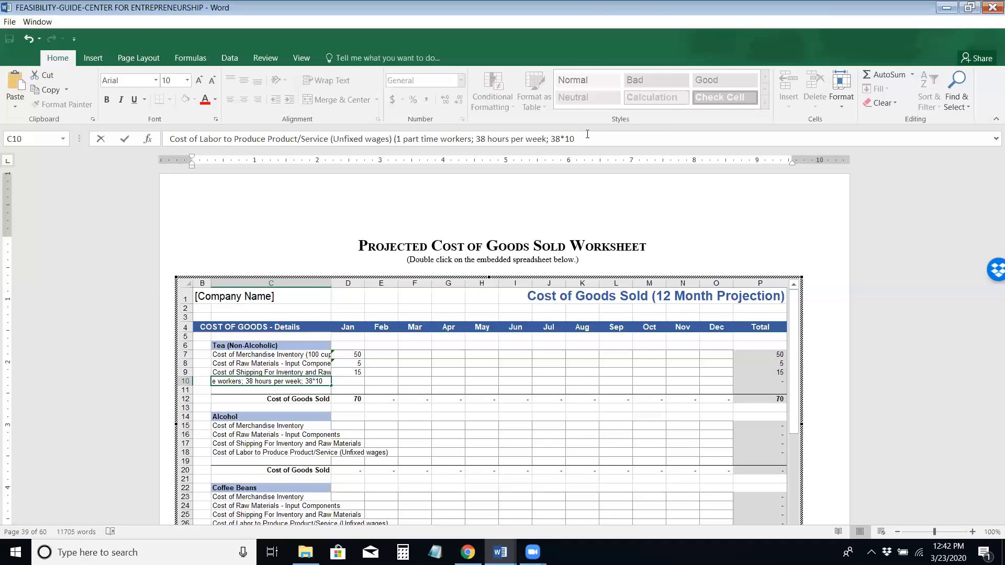
# Step: Replace "38*10" at the end of the tea section's Cost of Labor label with "$10 per hour)"
pyautogui.press('BackSpace')
pyautogui.press('BackSpace')
pyautogui.press('BackSpace')
pyautogui.press('BackSpace')
pyautogui.press('BackSpace')
pyautogui.write('$10 per gi')
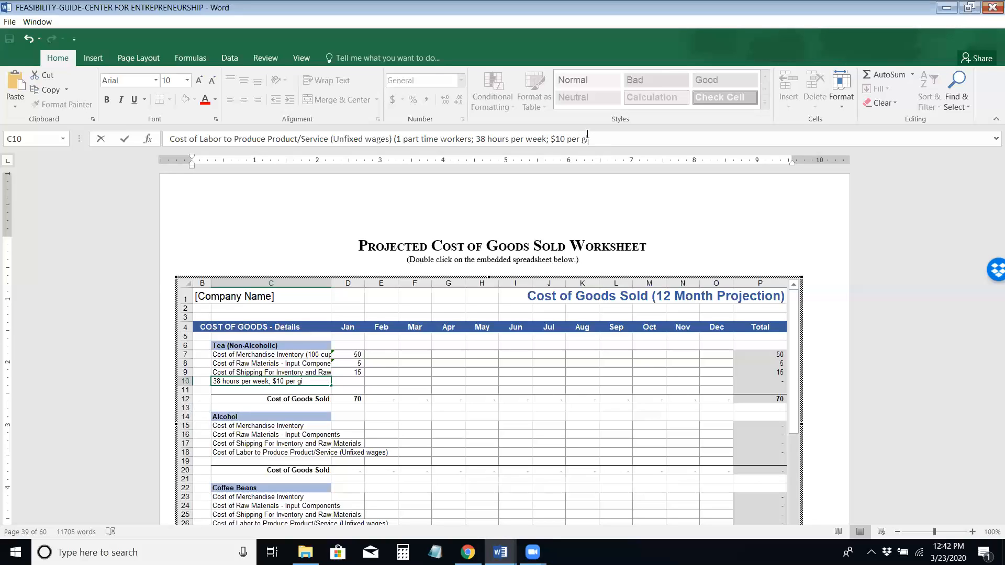
pyautogui.press('BackSpace')
pyautogui.press('BackSpace')
pyautogui.write('hour)')
pyautogui.press('Return')
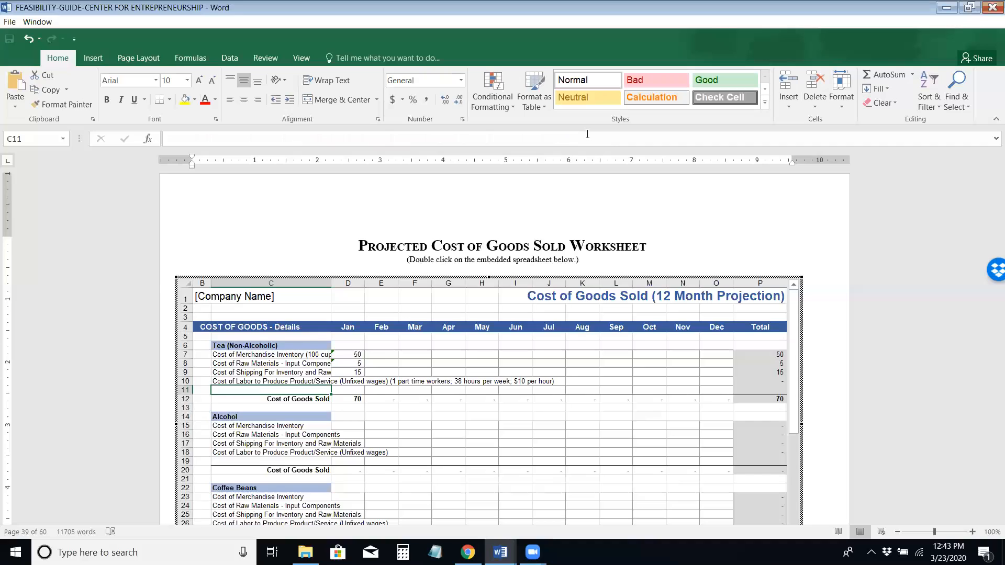
# Step: Set the tea section's January labor cost to 380
pyautogui.press('Up')
pyautogui.press('Right')
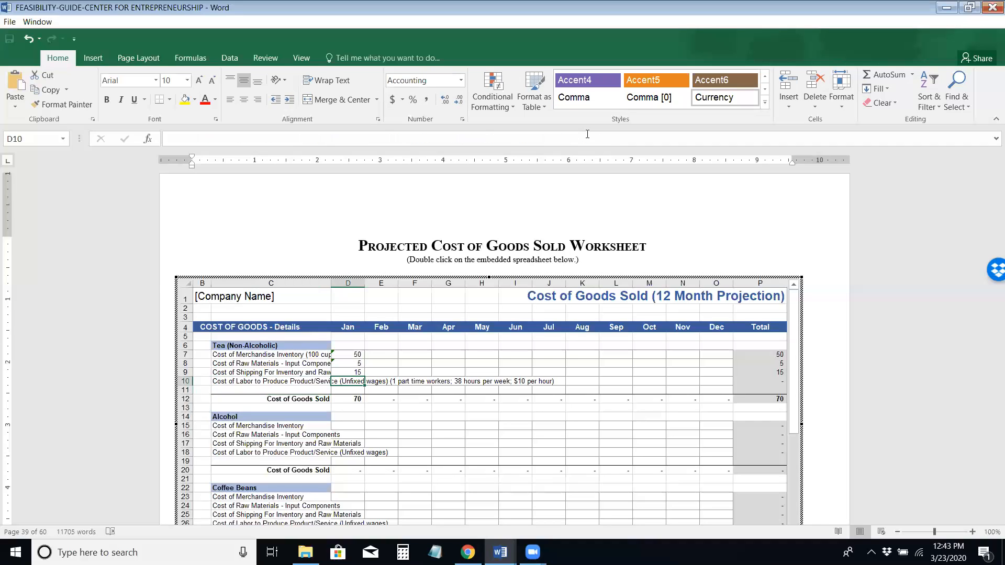
pyautogui.write('380')
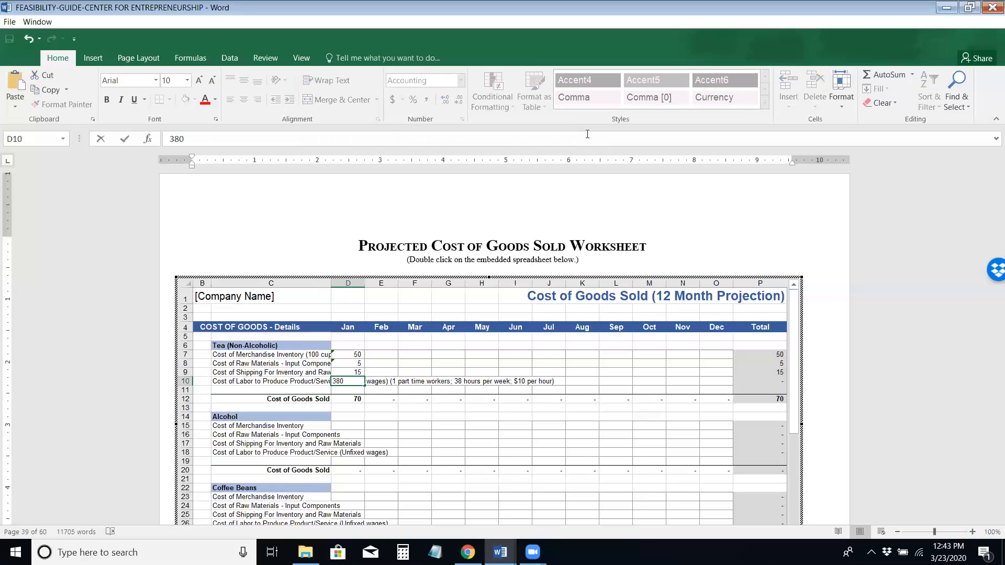
pyautogui.press('Return')
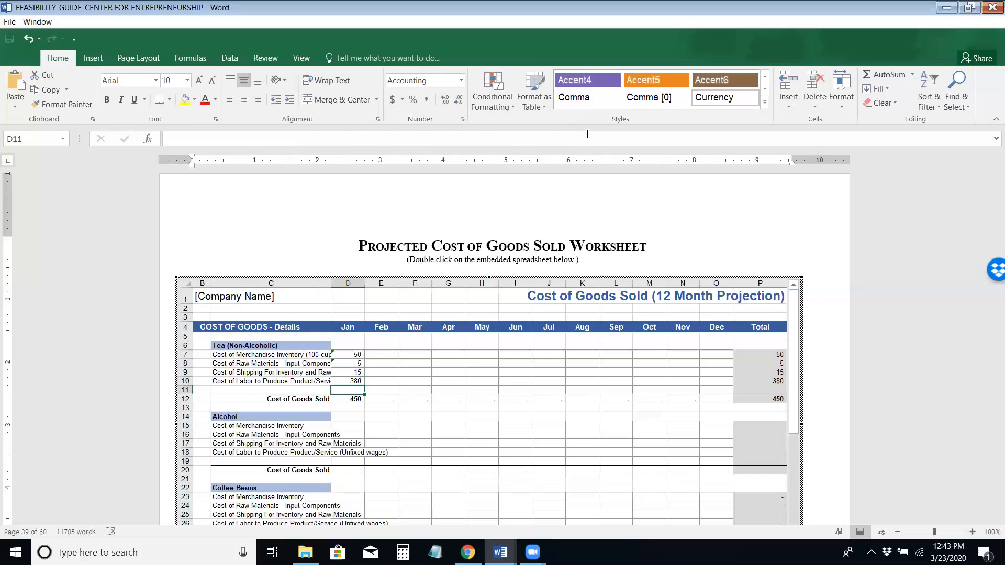
# Step: Review the tea labor entries and the January cells down through the Coffee Beans section
pyautogui.press('Up')
pyautogui.press('Left')
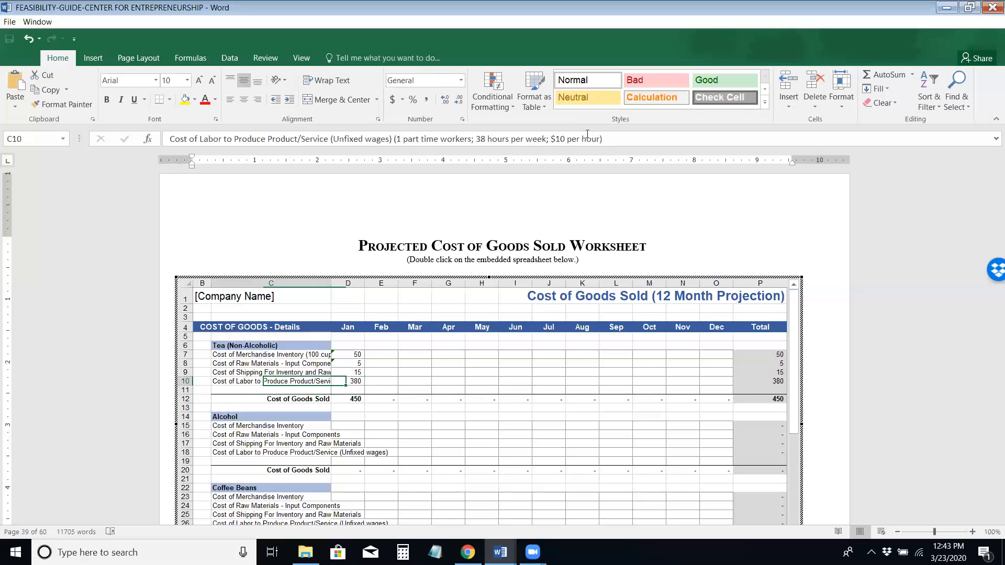
pyautogui.press('Right')
pyautogui.press('Left')
pyautogui.press('Right')
pyautogui.press('Down')
pyautogui.press('Down')
pyautogui.press('Down')
pyautogui.press('Down')
pyautogui.press('Down')
pyautogui.press('Down')
pyautogui.press('Down')
pyautogui.press('Down')
pyautogui.press('Down')
pyautogui.press('Down')
pyautogui.press('Down')
pyautogui.press('Down')
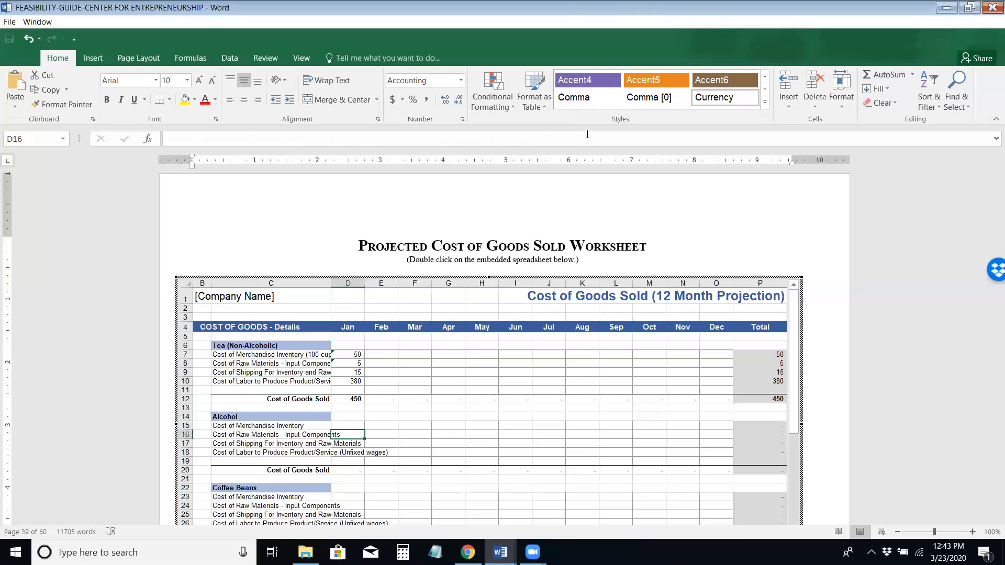
pyautogui.press('Down')
pyautogui.press('Down')
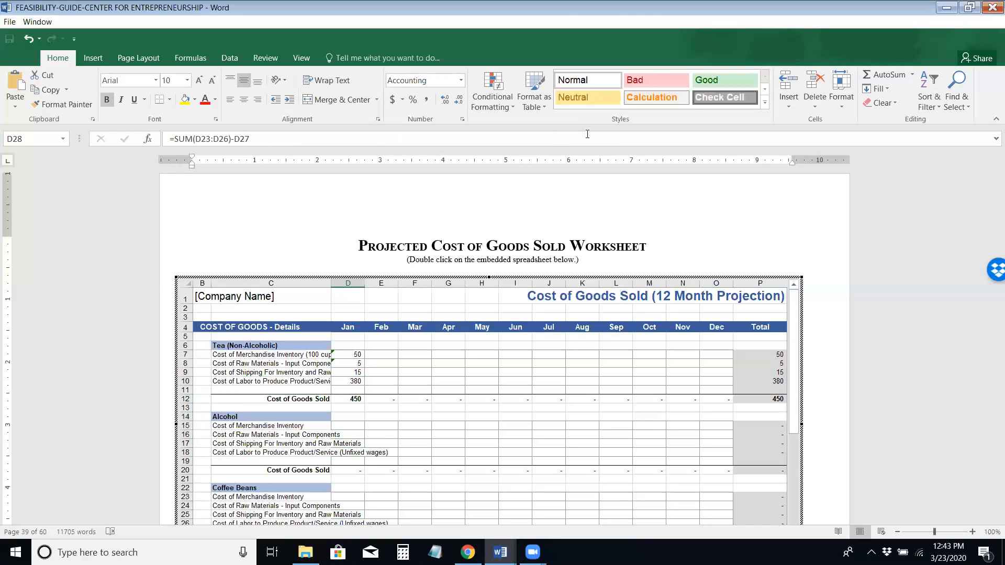
pyautogui.press('Up')
pyautogui.press('Up')
pyautogui.press('Up')
pyautogui.press('Up')
pyautogui.press('Up')
pyautogui.press('Up')
pyautogui.press('Up')
pyautogui.press('Up')
pyautogui.press('Up')
pyautogui.press('Up')
pyautogui.press('Up')
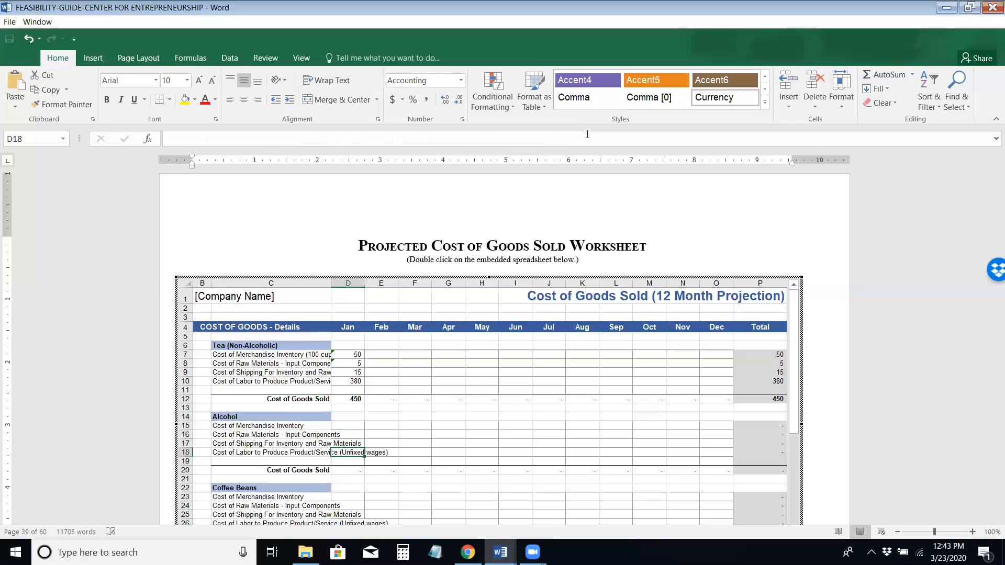
pyautogui.press('Up')
pyautogui.press('Up')
pyautogui.press('Up')
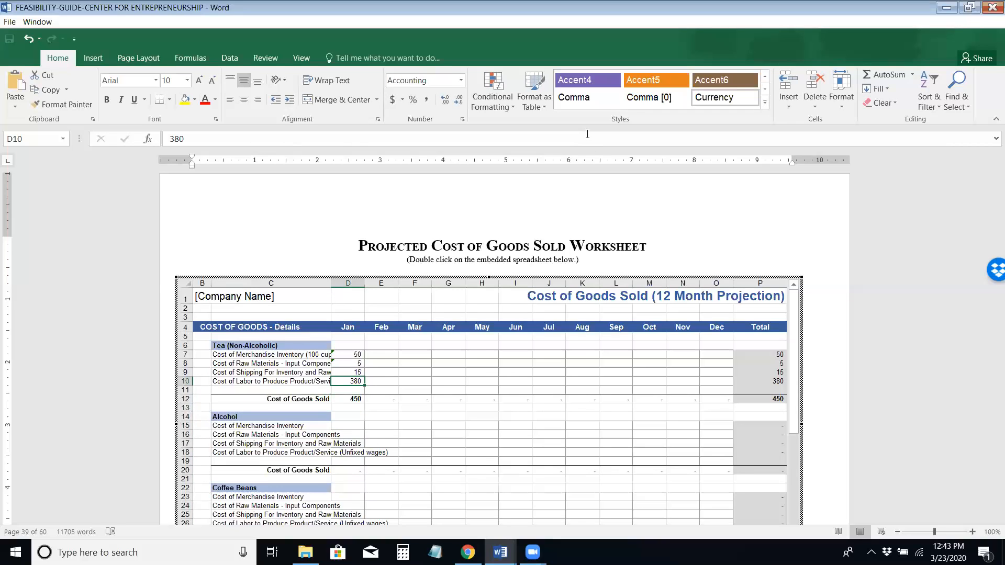
# Step: Remove the closing parenthesis from the tea labor label and append "=380*4.3=" after "$10 per hour"
pyautogui.press('Left')
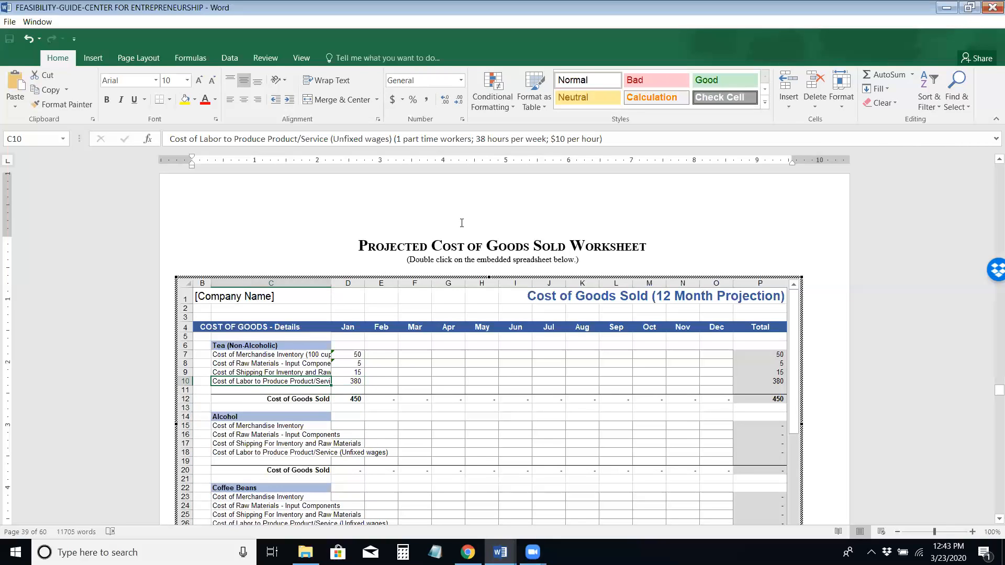
pyautogui.click(611, 140)
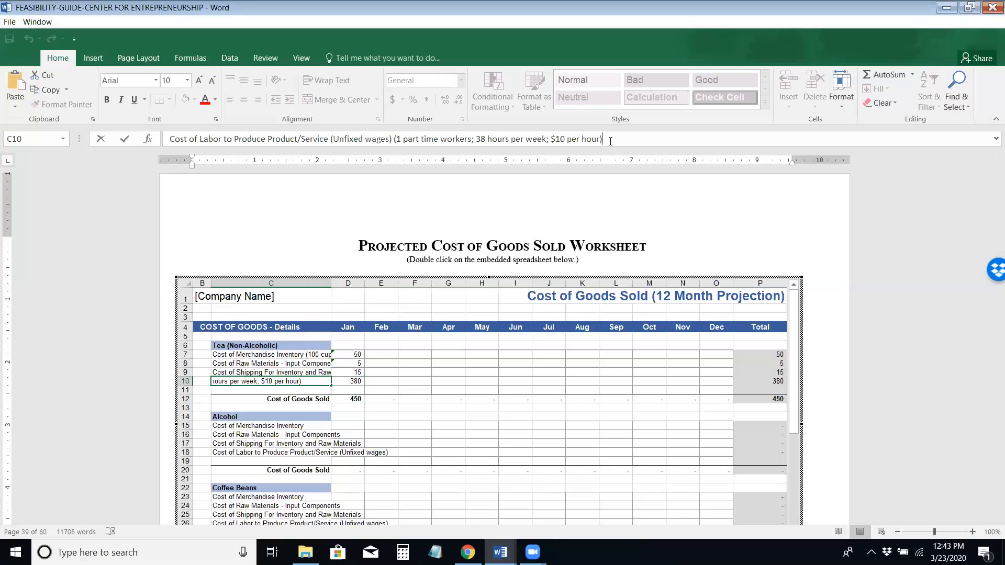
pyautogui.write('*')
pyautogui.press('BackSpace')
pyautogui.press('BackSpace')
pyautogui.write('-38')
pyautogui.press('BackSpace')
pyautogui.press('BackSpace')
pyautogui.press('BackSpace')
pyautogui.write('=380*4.3=')
# Step: Switch to the Calculator and multiply 380 by 4.3
pyautogui.click(403, 552)
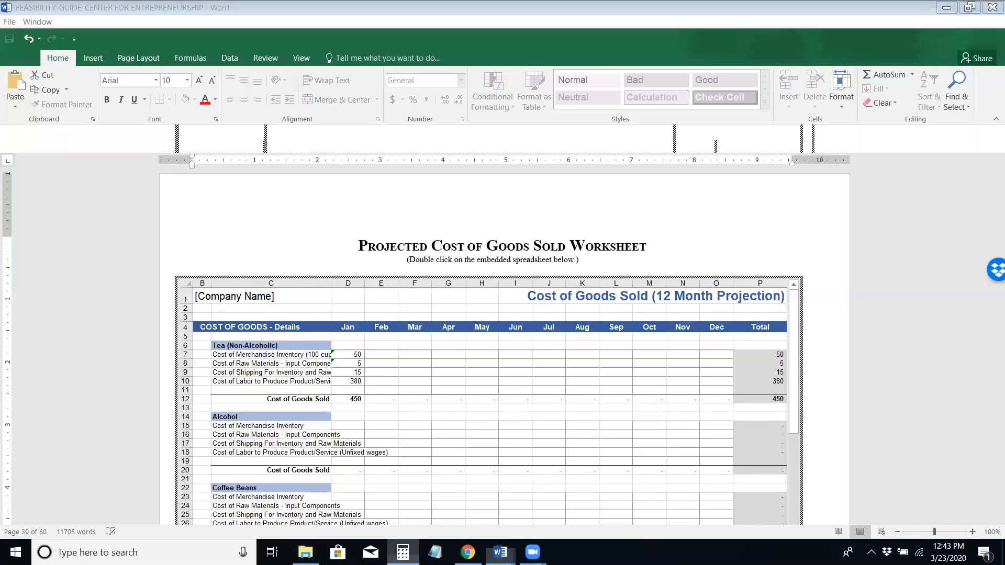
pyautogui.write('380*4.3')
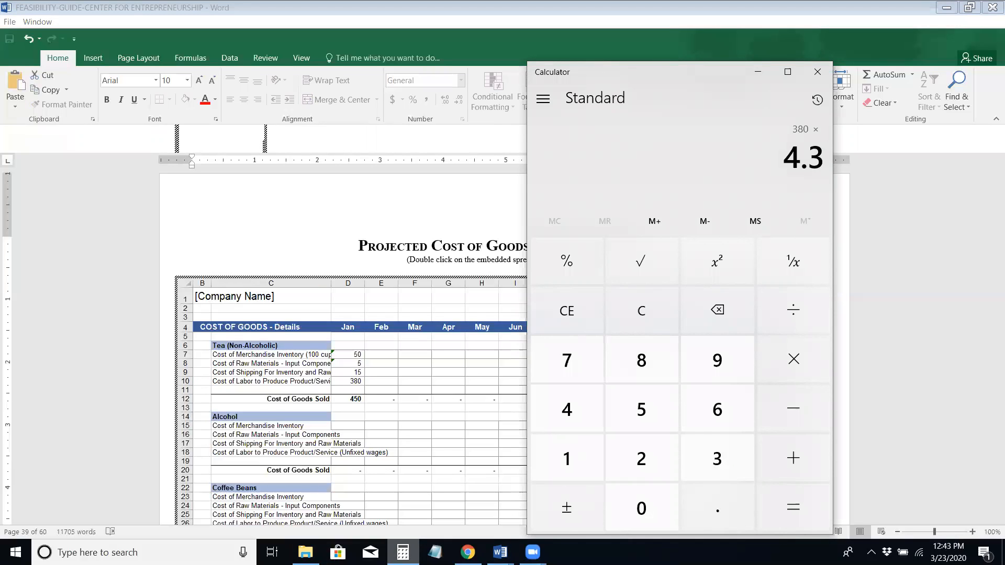
pyautogui.press('Return')
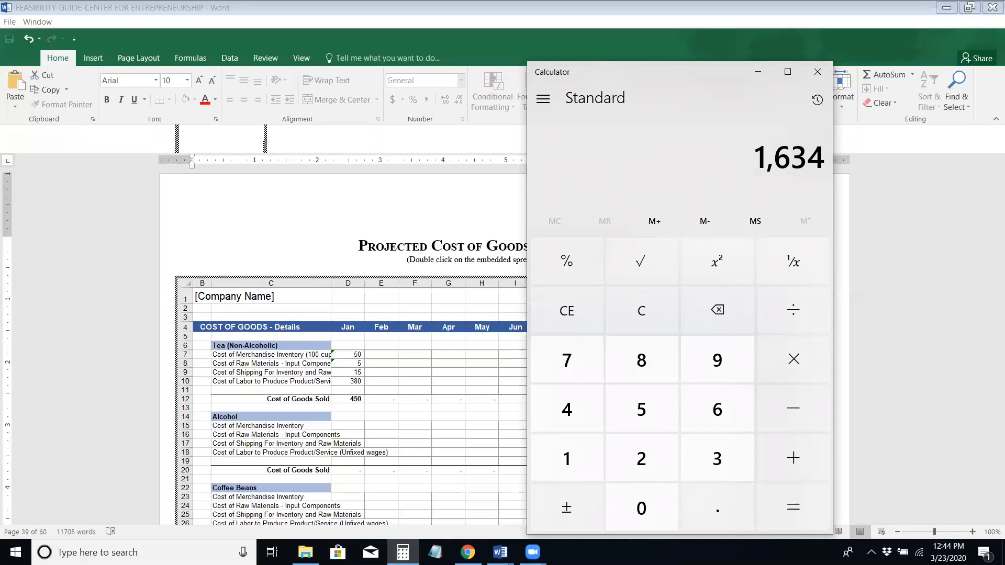
pyautogui.click(632, 319)
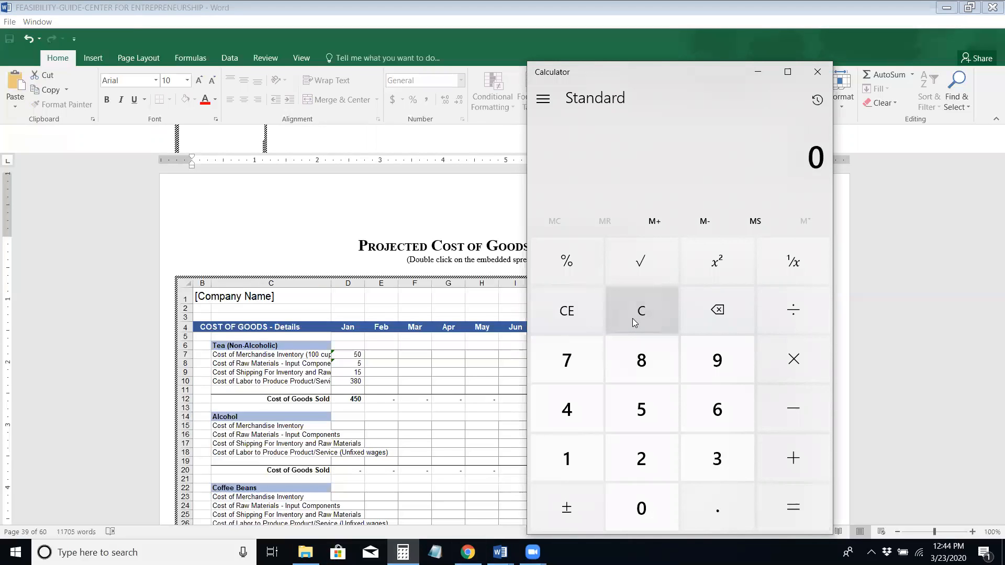
pyautogui.write('380*')
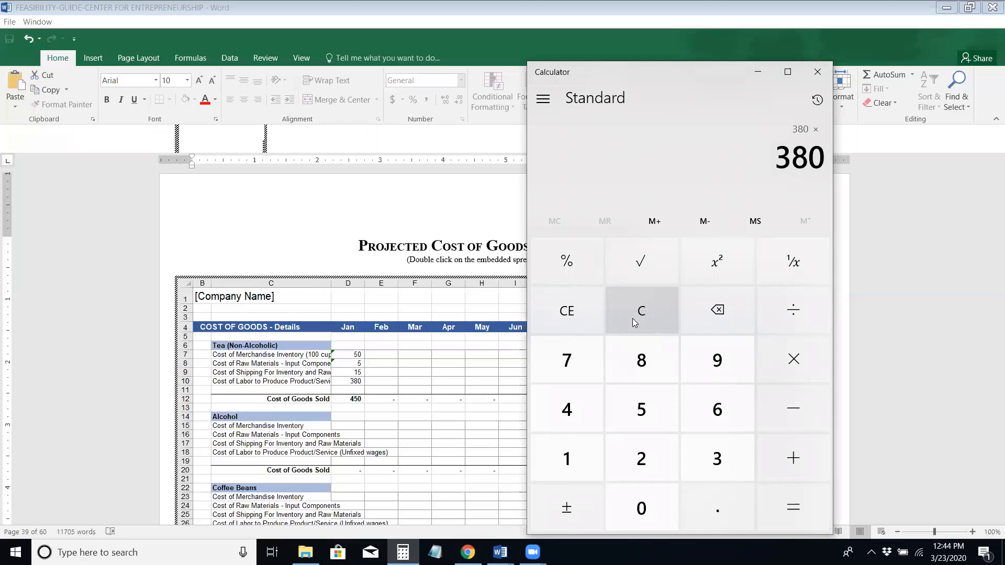
pyautogui.write('4.3')
pyautogui.press('Return')
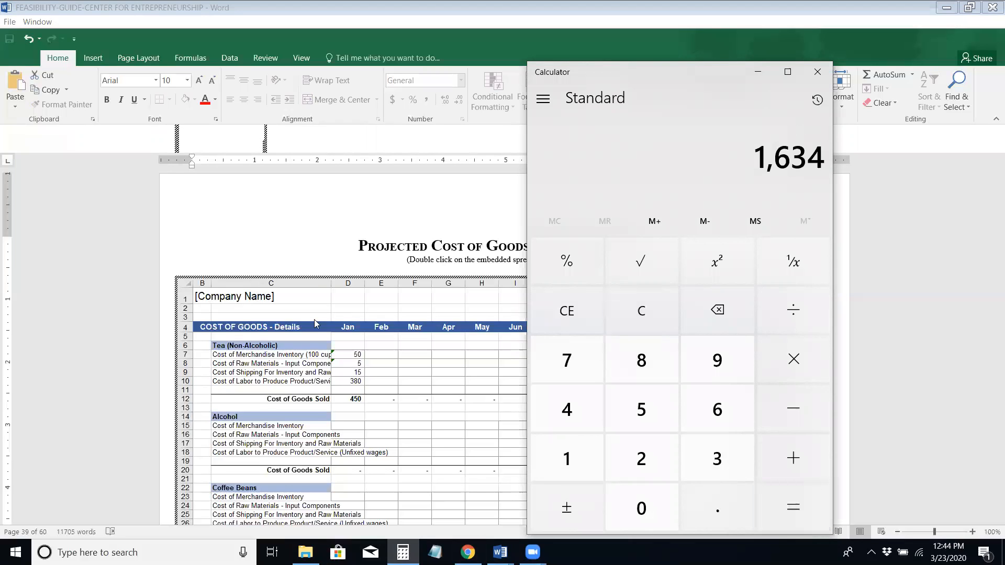
# Step: Back in the worksheet, set the tea section's January labor cost to 1634
pyautogui.click(358, 381)
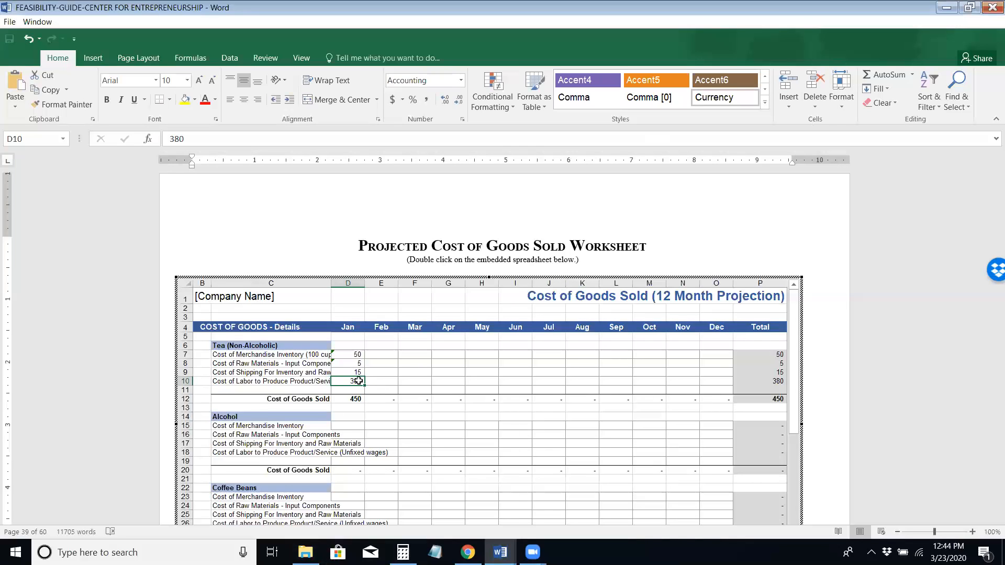
pyautogui.write('1634')
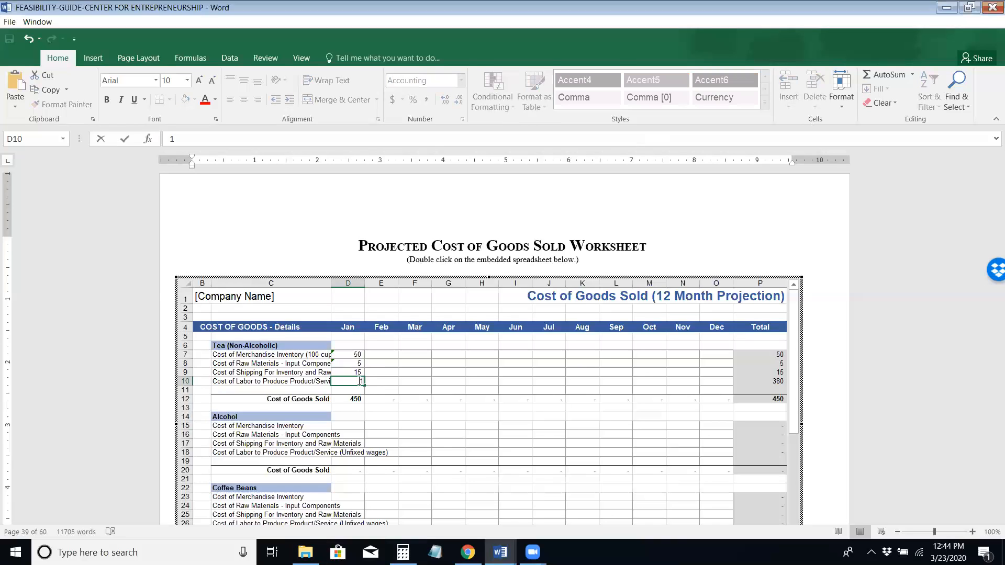
pyautogui.press('Up')
# Step: Change the number of cups in the tea section's Cost of Merchandise Inventory label to 1000
pyautogui.press('Up')
pyautogui.press('Up')
pyautogui.press('Down')
pyautogui.press('Down')
pyautogui.press('Up')
pyautogui.press('Up')
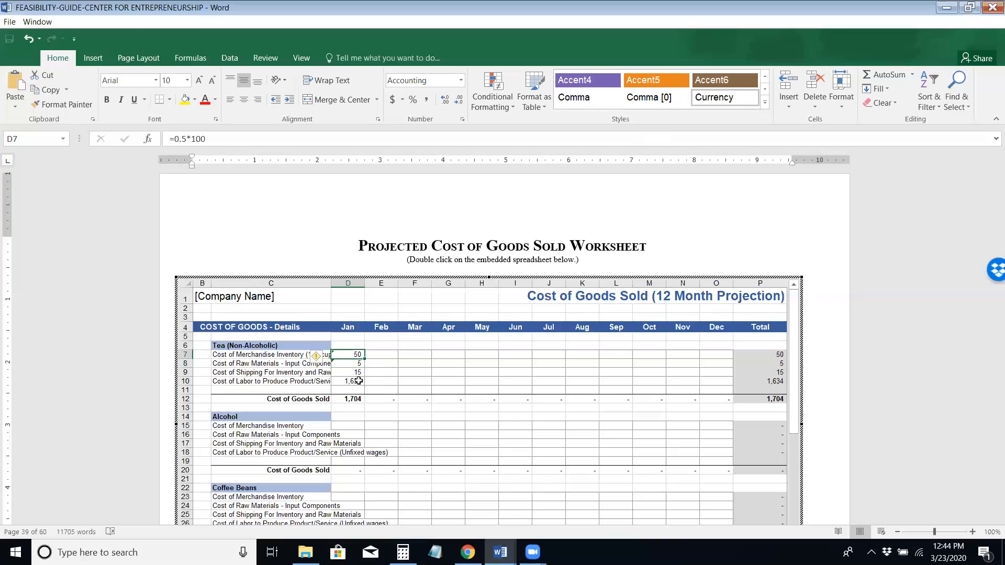
pyautogui.press('Left')
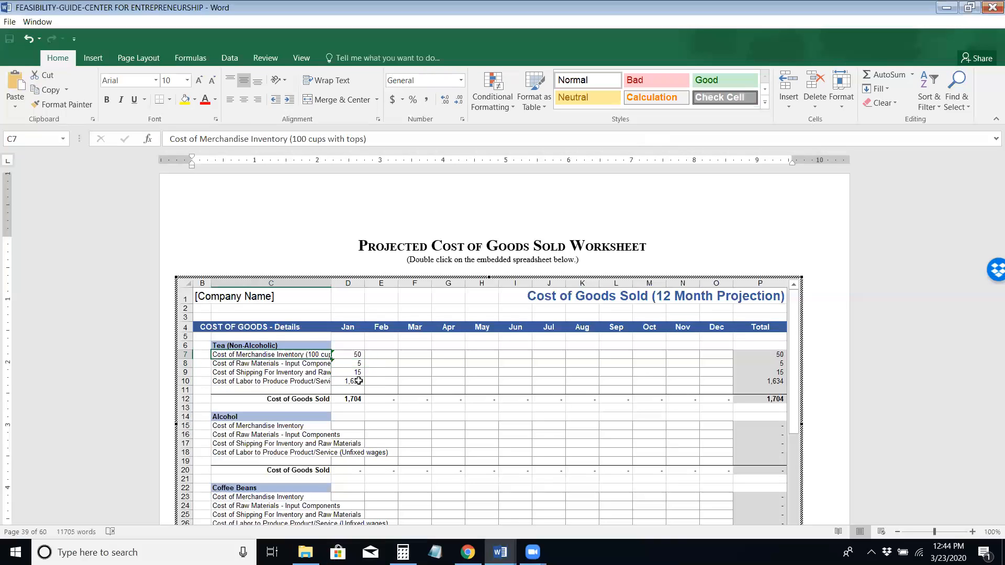
pyautogui.click(304, 139)
pyautogui.write('0')
pyautogui.press('End')
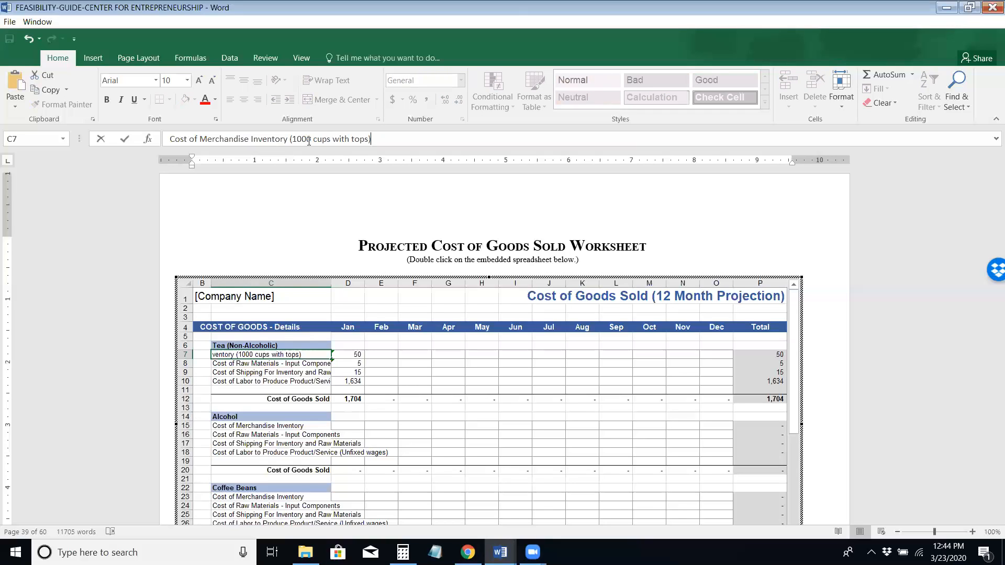
pyautogui.press('Return')
pyautogui.press('Up')
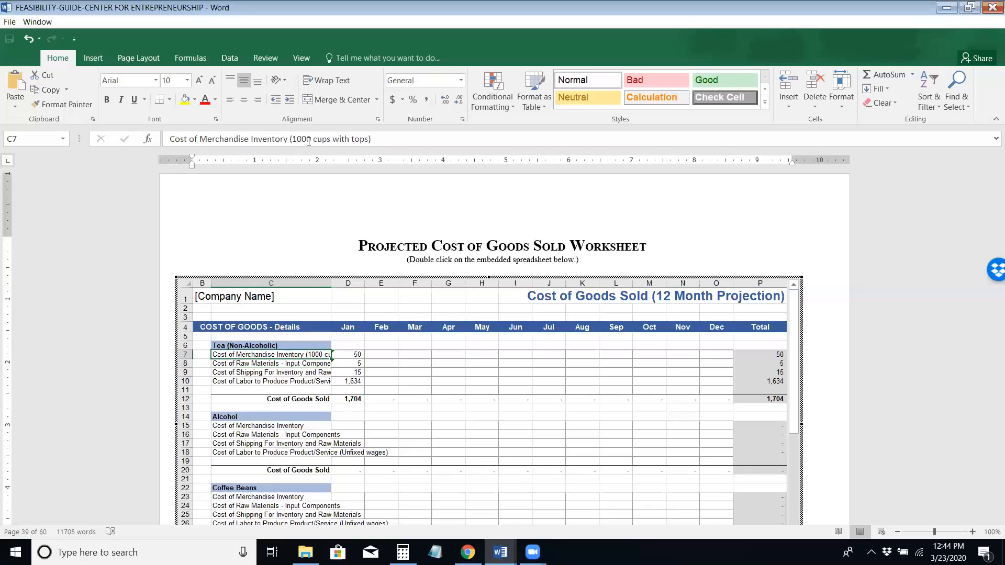
# Step: Change the tea section's January merchandise inventory formula to =0.5*1000
pyautogui.press('Right')
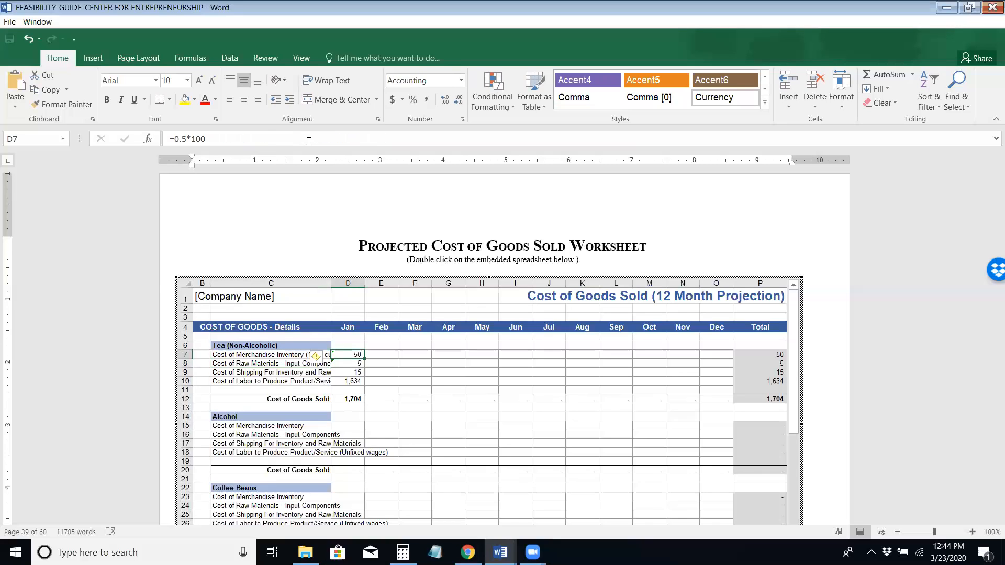
pyautogui.press('Left')
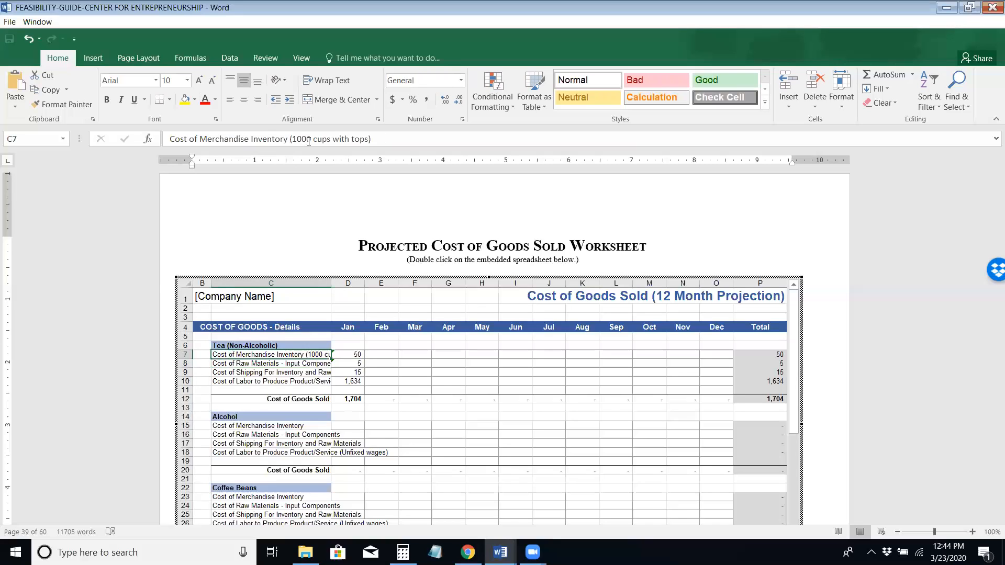
pyautogui.press('Right')
pyautogui.click(235, 140)
pyautogui.write('0')
pyautogui.press('Return')
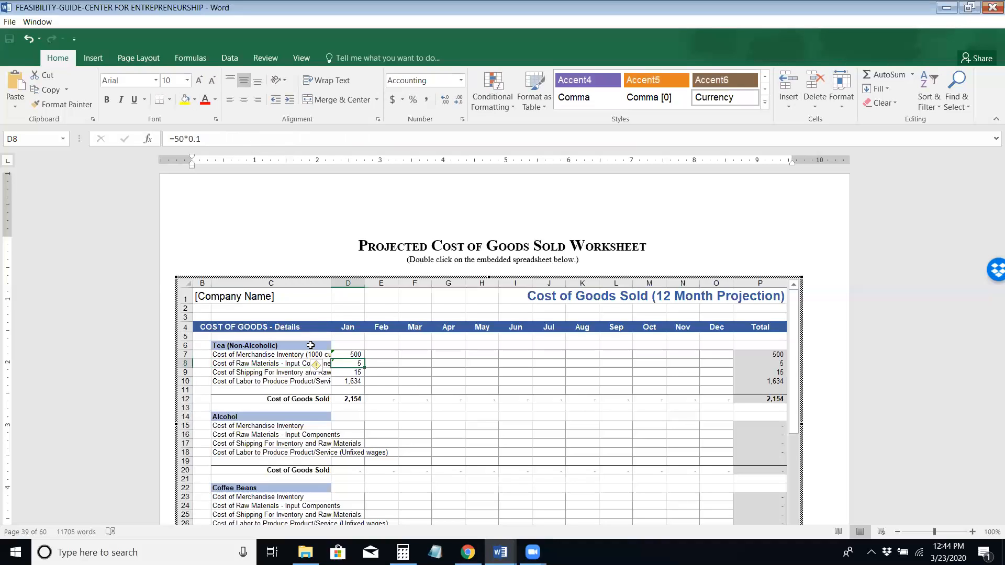
# Step: Change the tea section's January raw materials formula to =1000*0.1
pyautogui.click(174, 140)
pyautogui.click(298, 363)
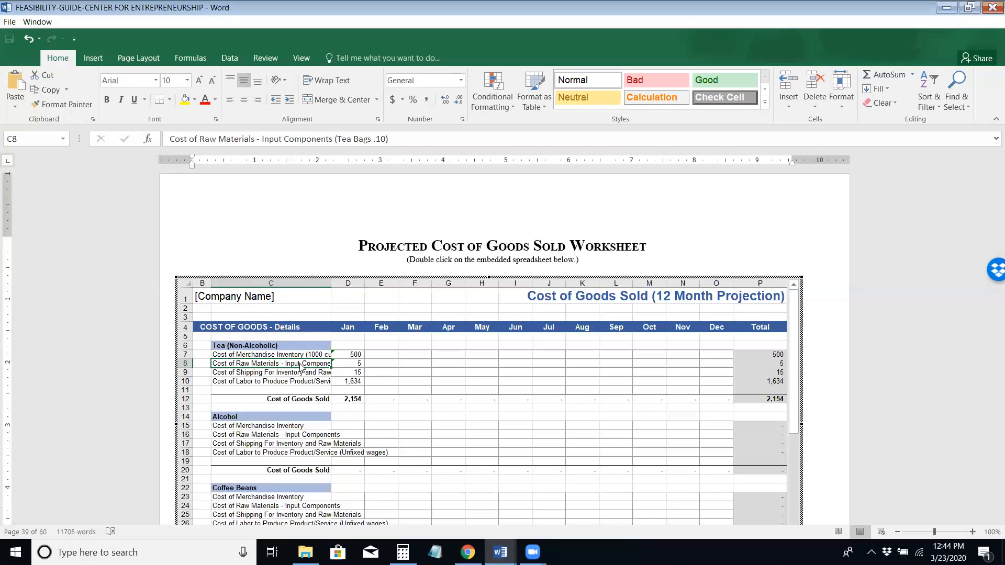
pyautogui.click(350, 366)
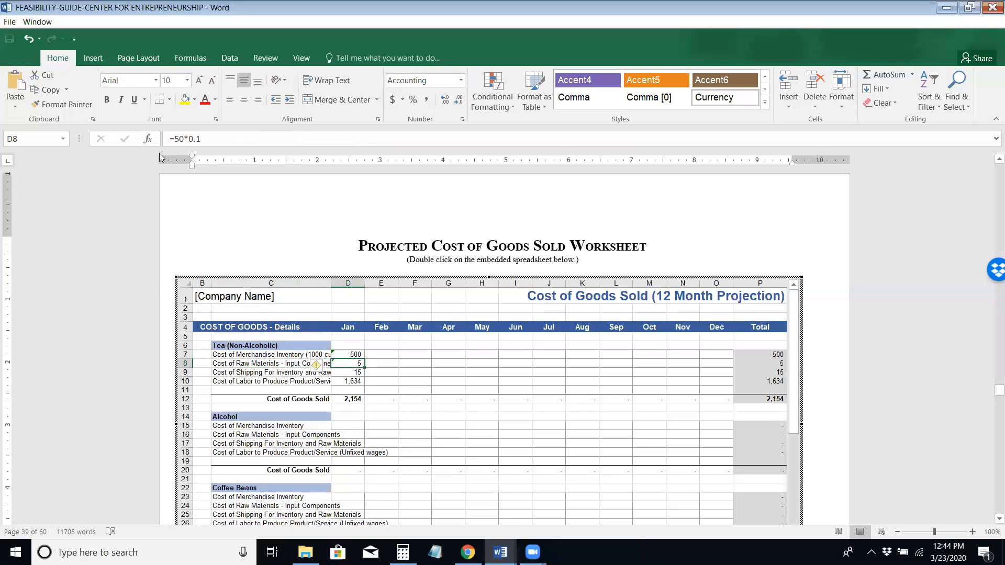
pyautogui.click(174, 139)
pyautogui.hotkey('shift', 'Right')
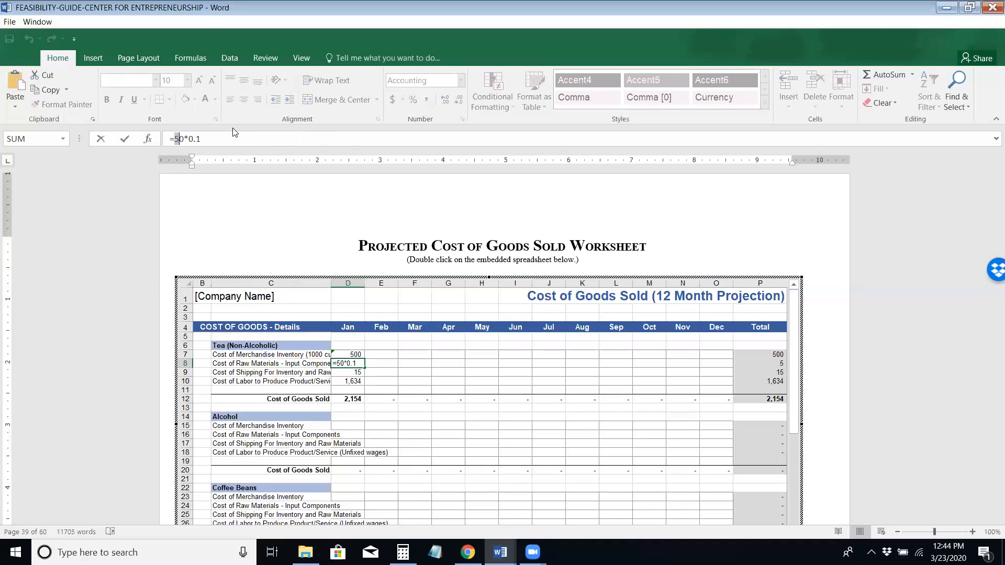
pyautogui.write('100')
pyautogui.press('Return')
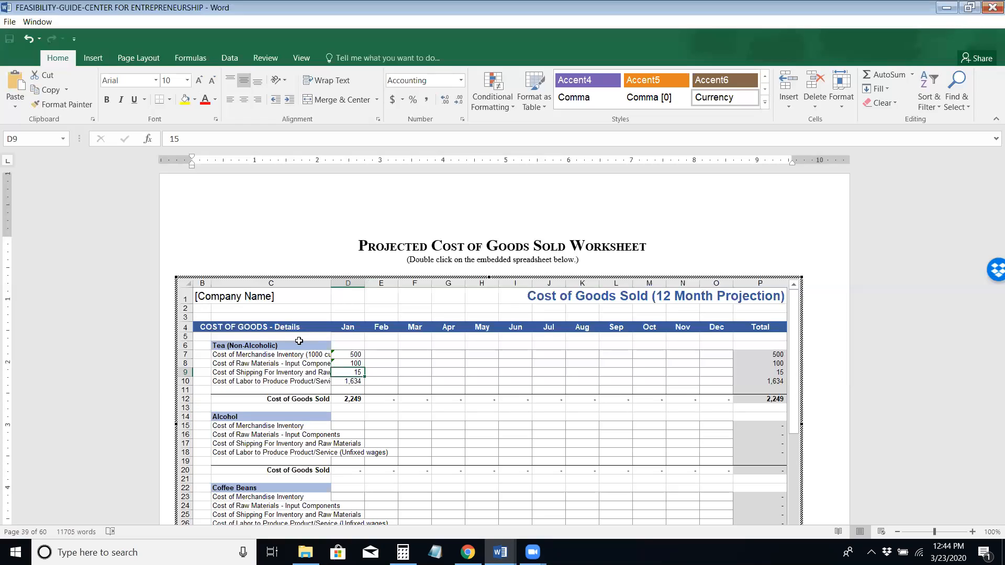
# Step: Set the tea section's January shipping cost for inventory and raw materials to 100
pyautogui.click(296, 375)
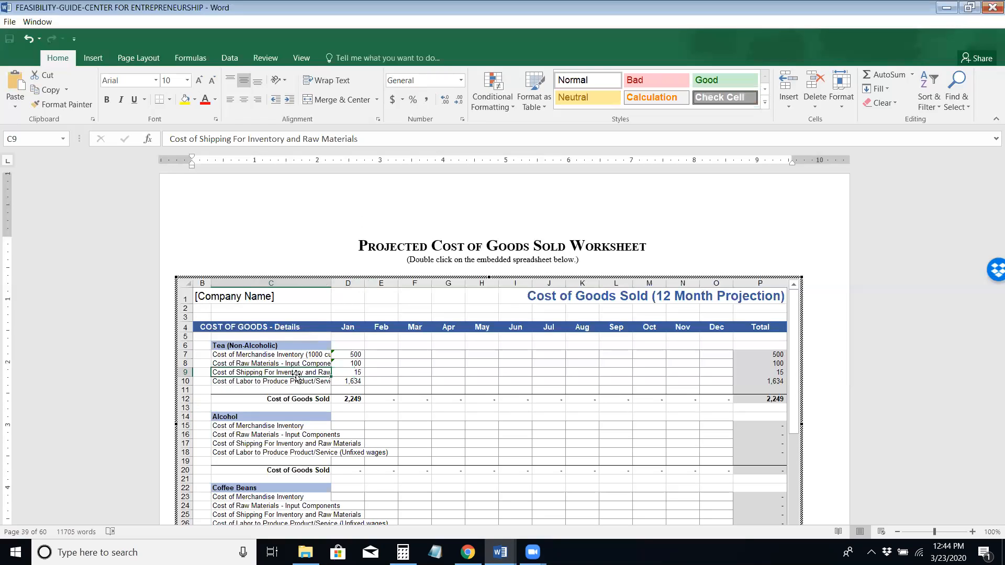
pyautogui.click(356, 371)
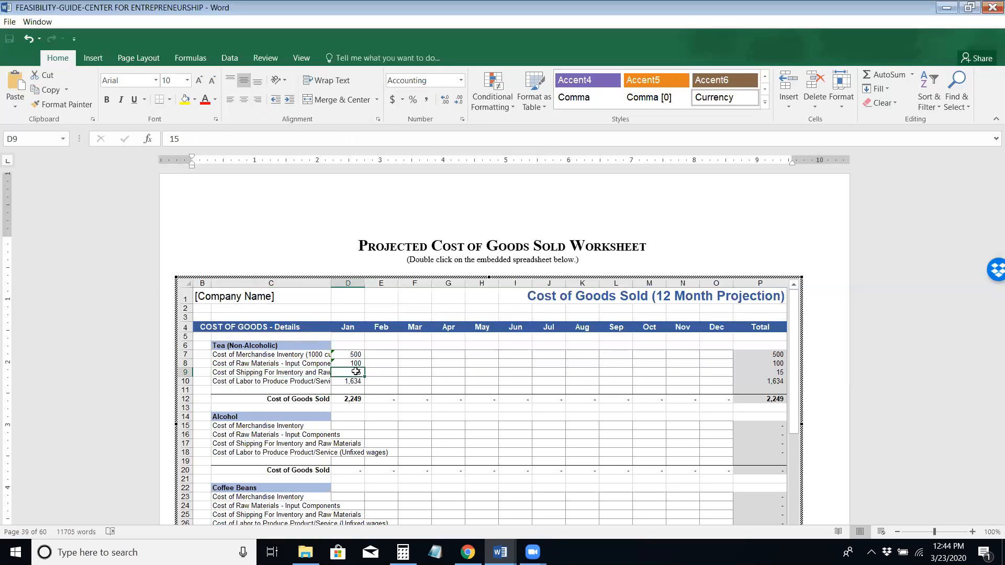
pyautogui.write('100')
pyautogui.press('Return')
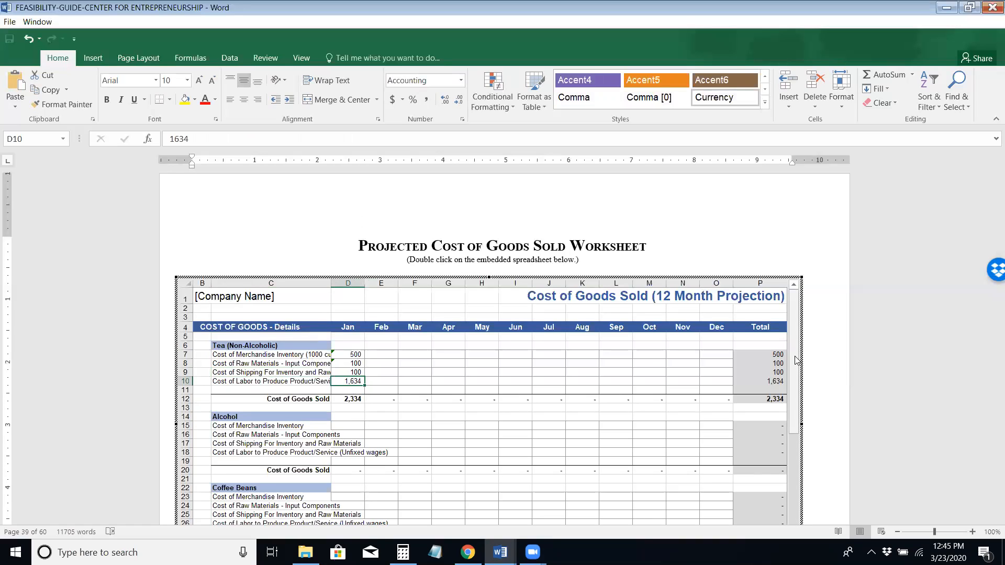
pyautogui.moveTo(797, 360)
pyautogui.mouseDown()
pyautogui.moveTo(803, 440)
pyautogui.moveTo(795, 371)
pyautogui.mouseUp()
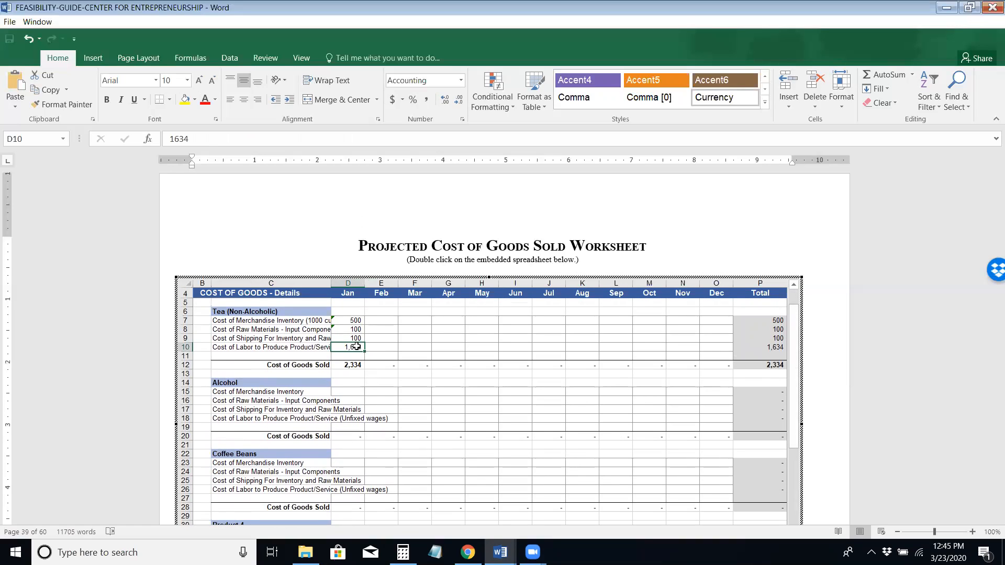
# Step: Rename the Cat 1 units sold label in the embedded 12 Month Projected Sales Revenue Worksheet as Tea Drinks
pyautogui.click(351, 419)
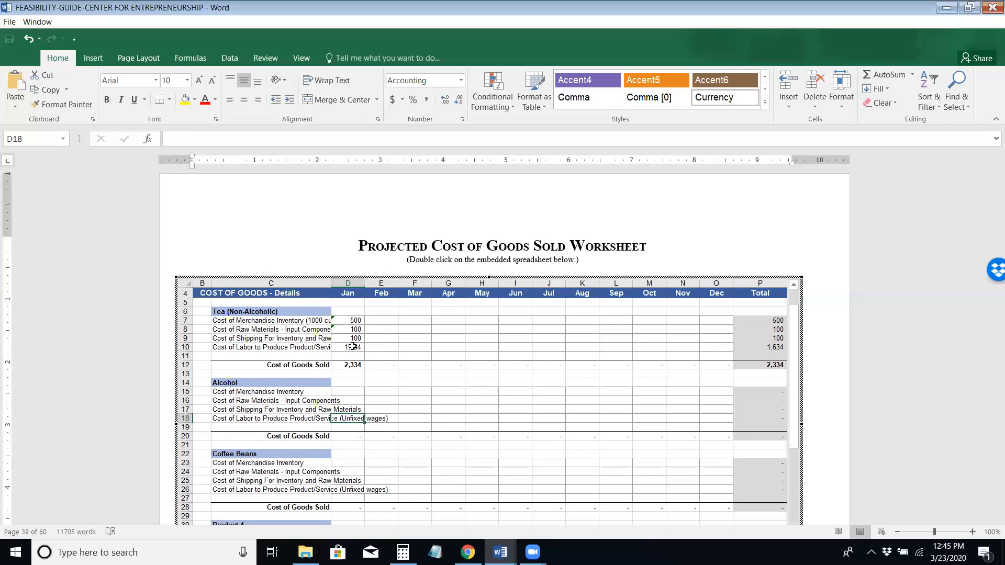
pyautogui.click(778, 240)
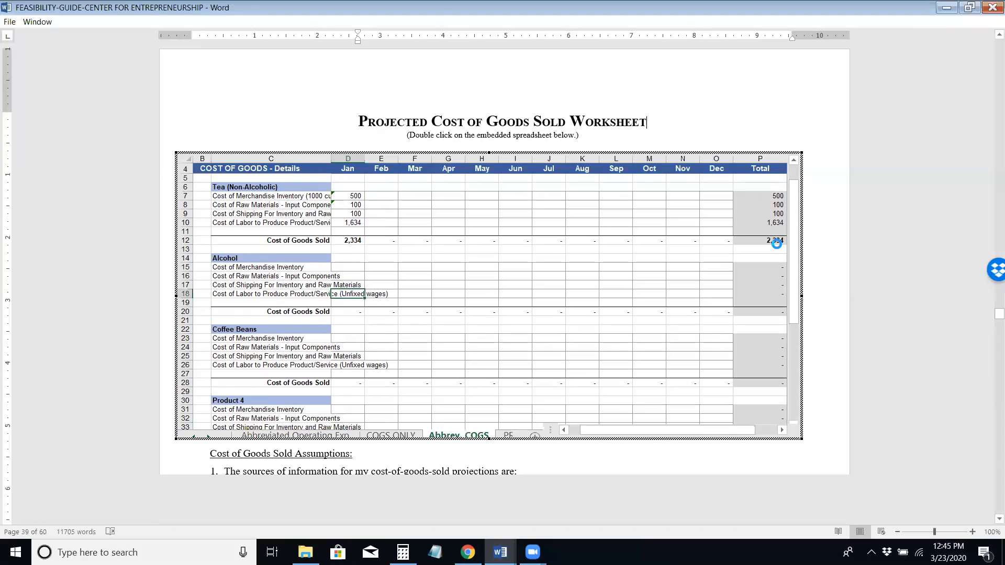
pyautogui.scroll(15, 777, 245)
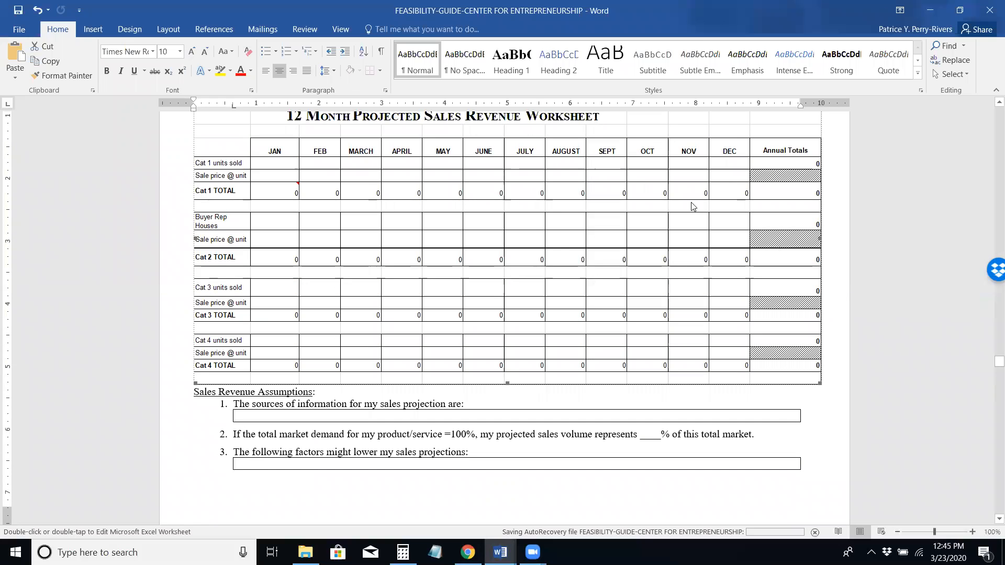
pyautogui.doubleClick(275, 166)
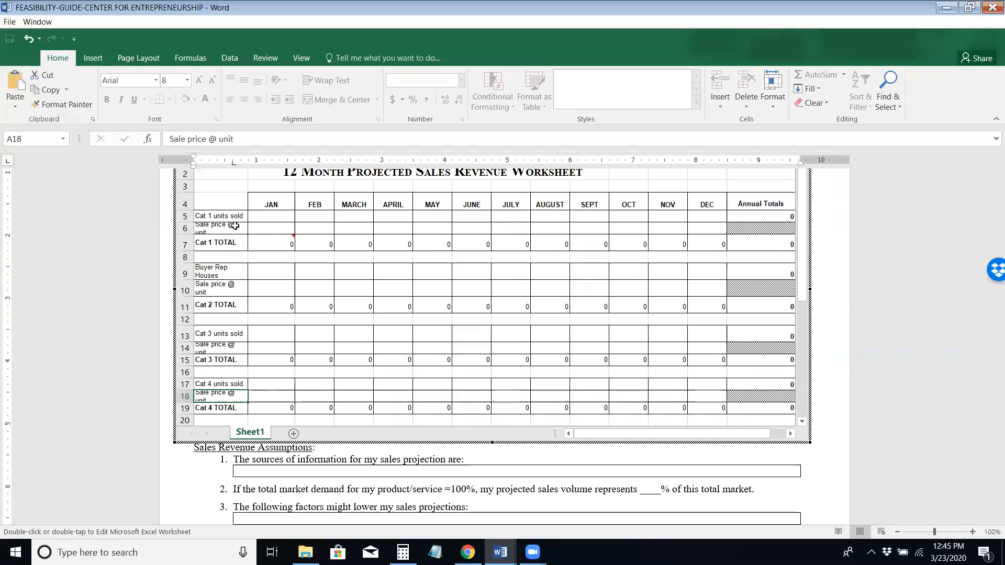
pyautogui.click(221, 214)
pyautogui.write('Tea')
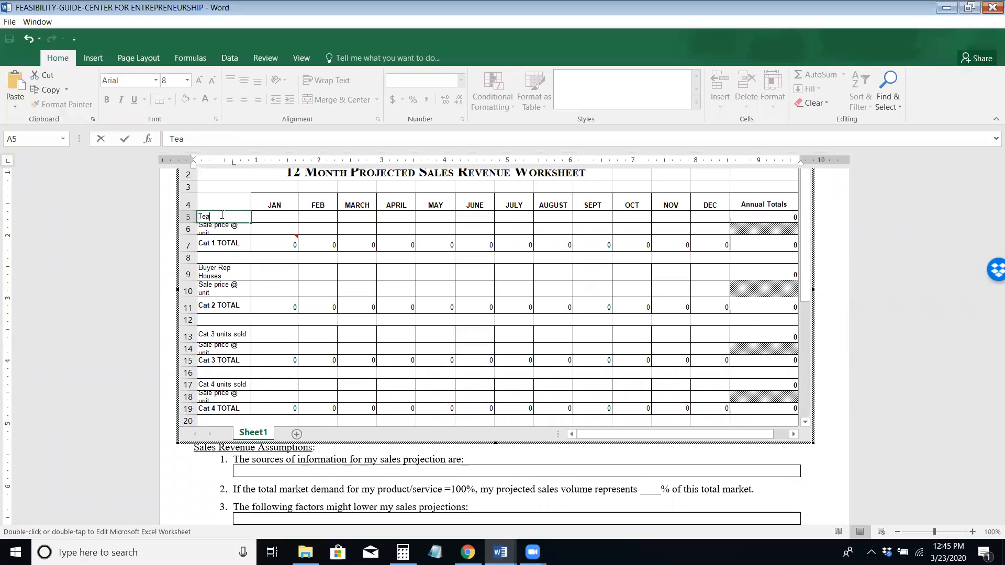
pyautogui.write(' Drinks')
# Step: Enter January Tea Drinks sales of 1000 units at a unit sale price of 2.75, and leave the embedded worksheet
pyautogui.click(265, 213)
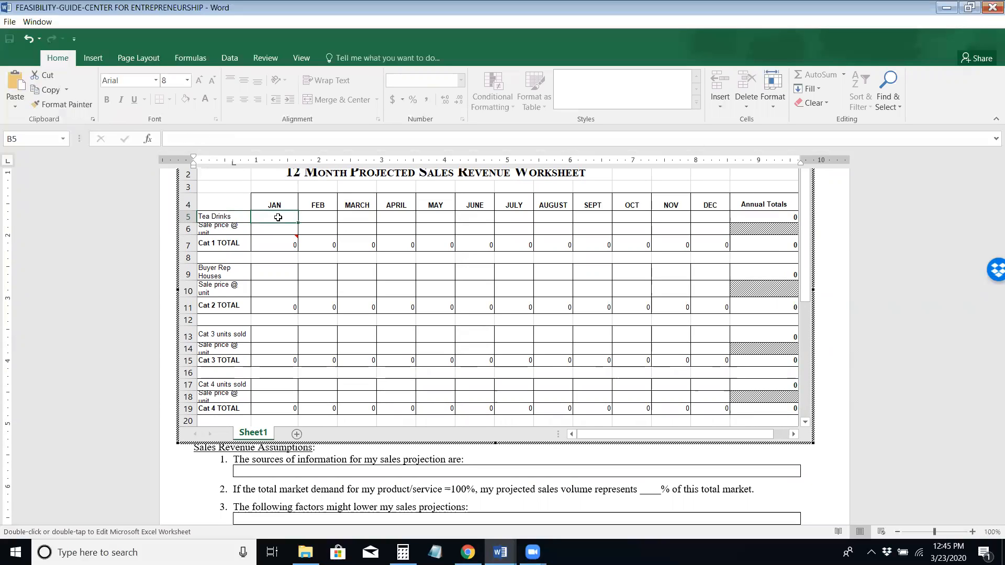
pyautogui.write('1000')
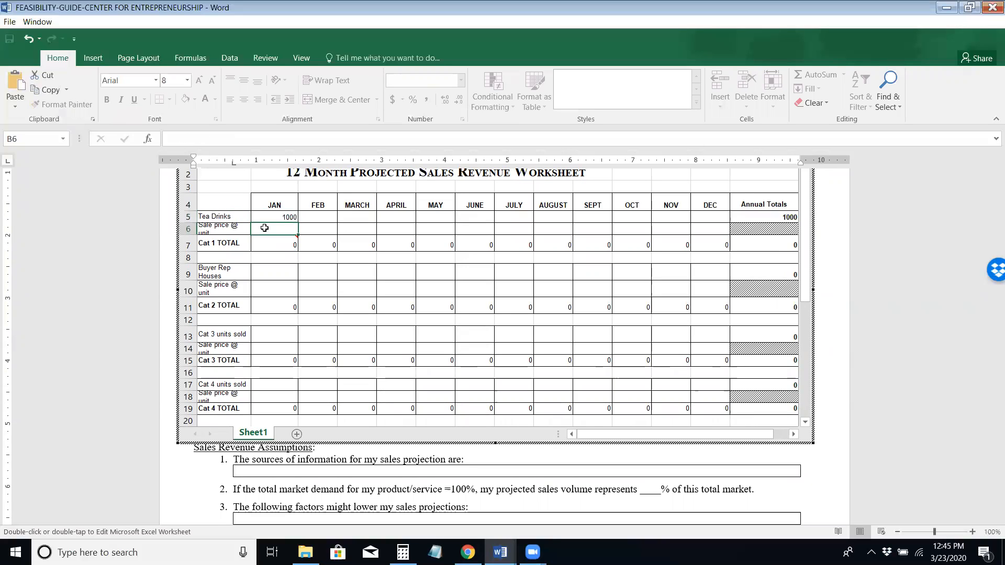
pyautogui.click(264, 228)
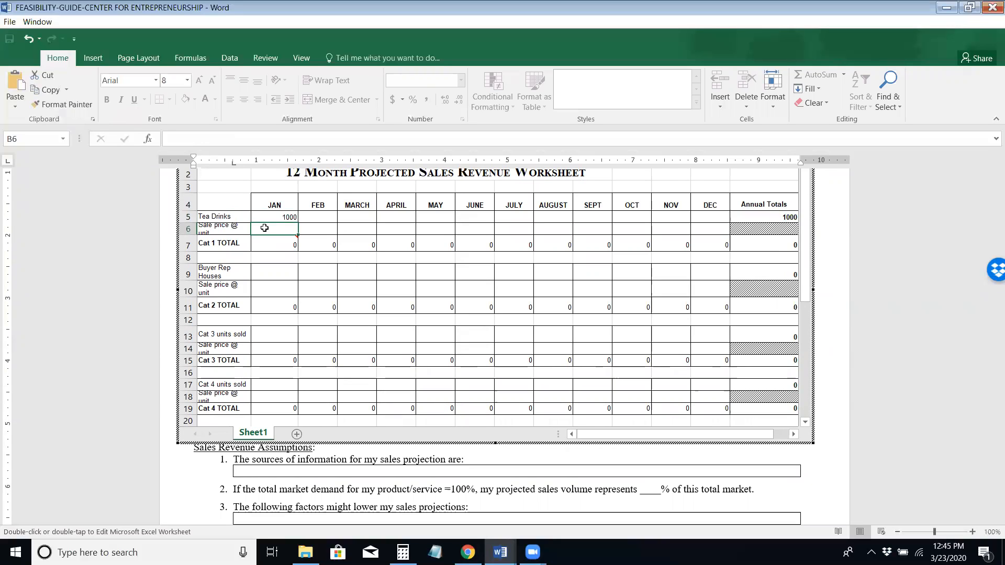
pyautogui.write('3.')
pyautogui.press('BackSpace')
pyautogui.press('BackSpace')
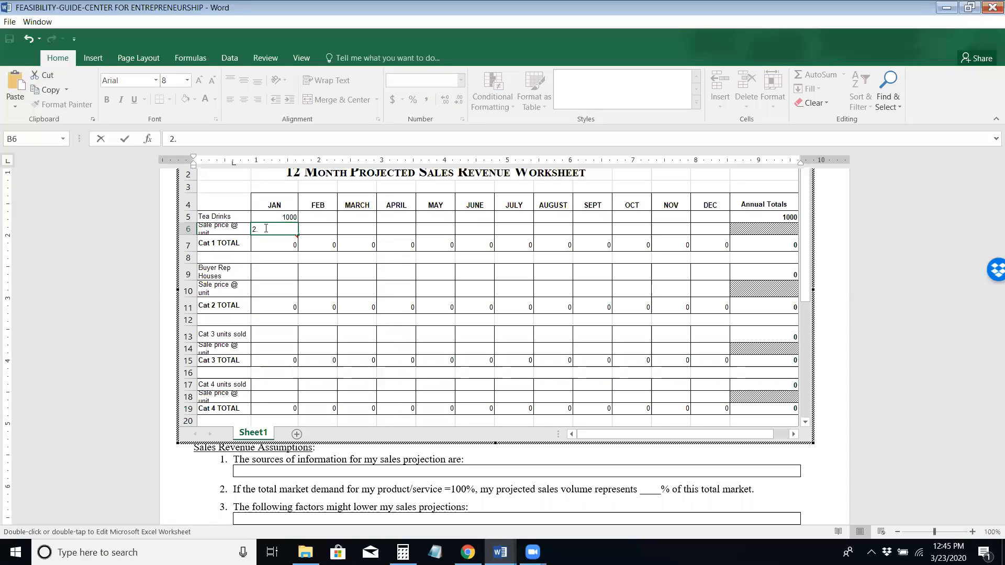
pyautogui.press('Return')
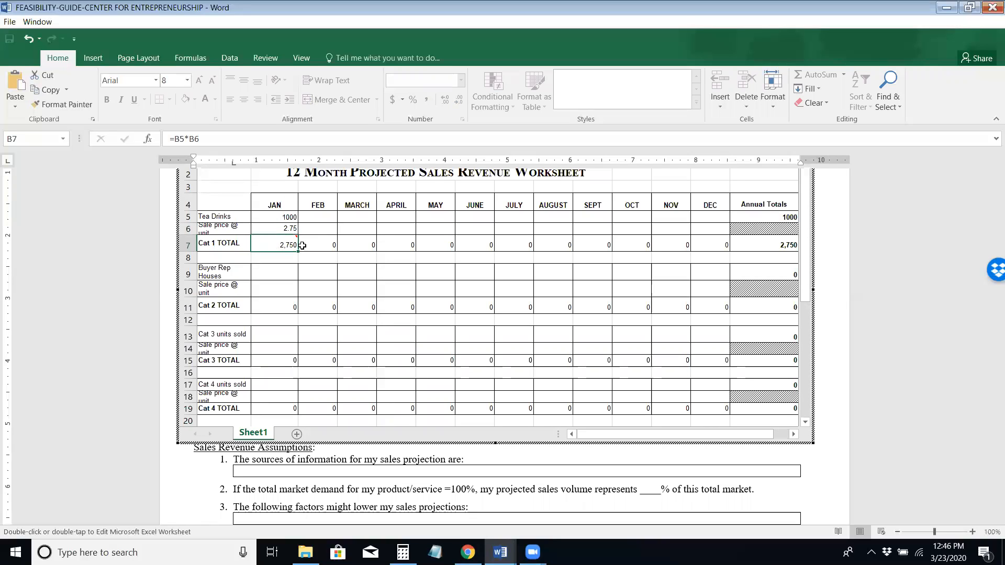
pyautogui.click(98, 339)
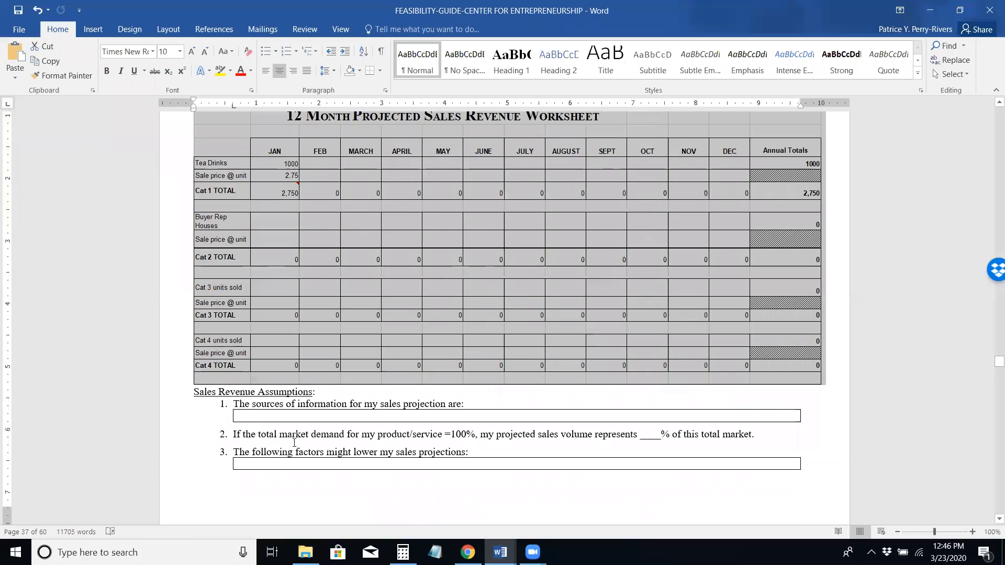
# Step: Return to the Projected Cost of Goods Sold Worksheet and open its embedded spreadsheet for editing
pyautogui.scroll(-15, 251, 438)
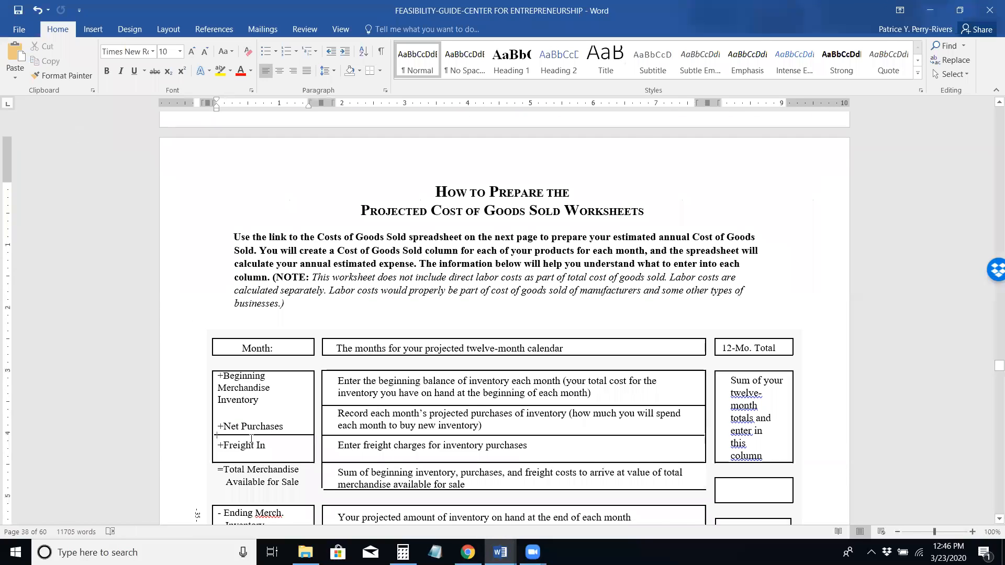
pyautogui.scroll(-8, 251, 439)
pyautogui.scroll(2, 252, 438)
pyautogui.click(251, 438)
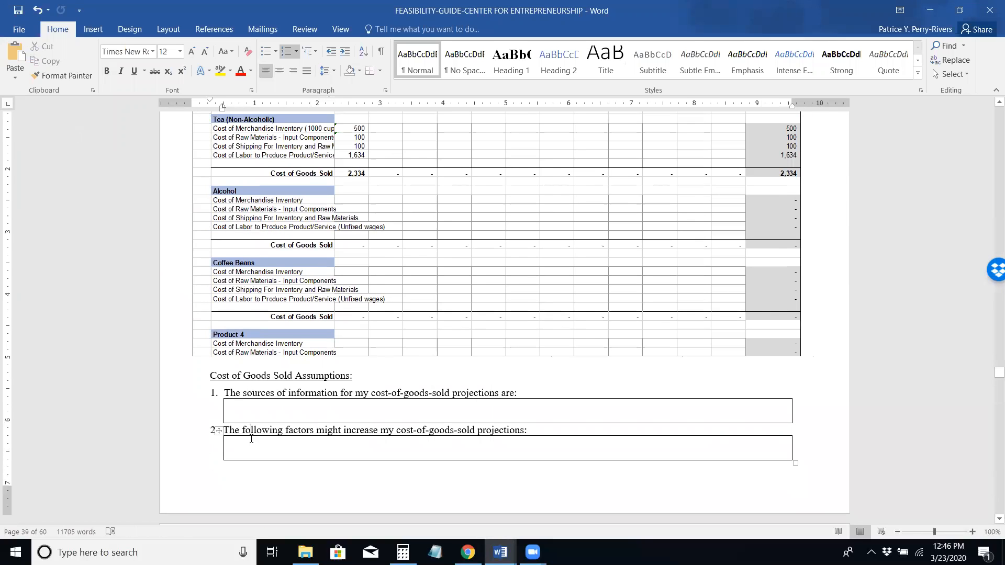
pyautogui.press('Up')
pyautogui.press('Up')
pyautogui.press('Up')
pyautogui.press('Up')
pyautogui.press('Up')
pyautogui.press('Up')
pyautogui.press('Up')
pyautogui.press('Up')
pyautogui.press('Up')
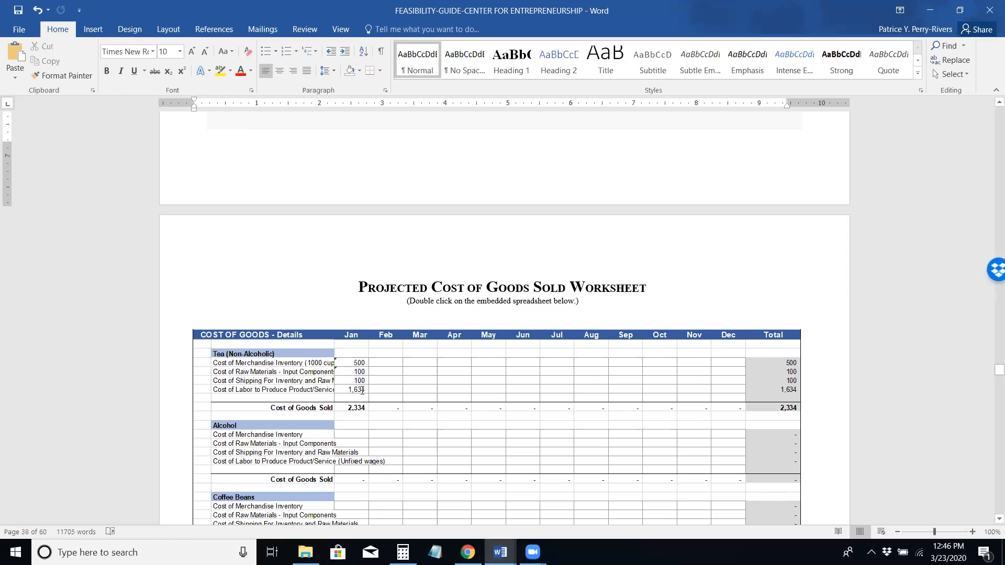
pyautogui.click(363, 391)
pyautogui.doubleClick(363, 394)
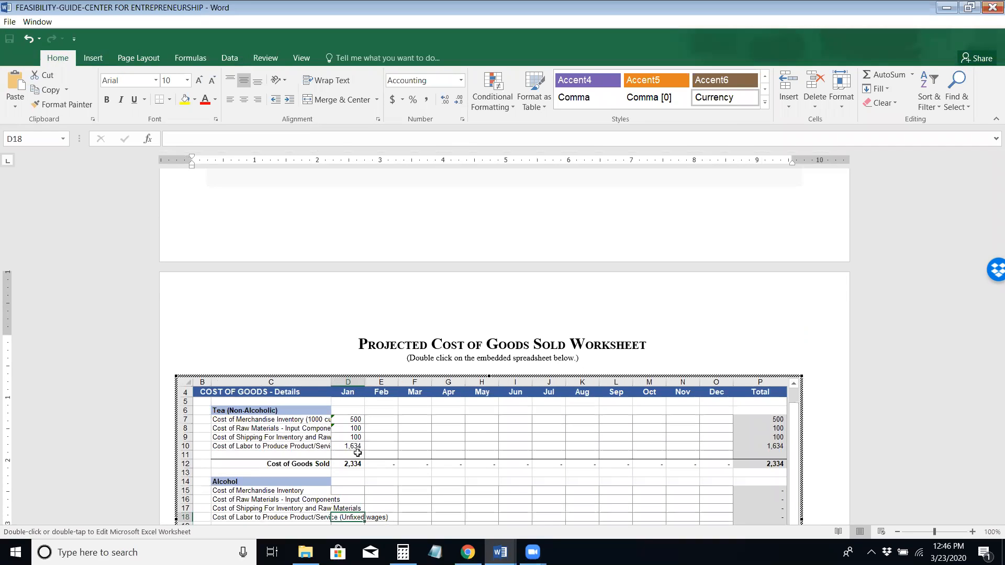
pyautogui.click(357, 454)
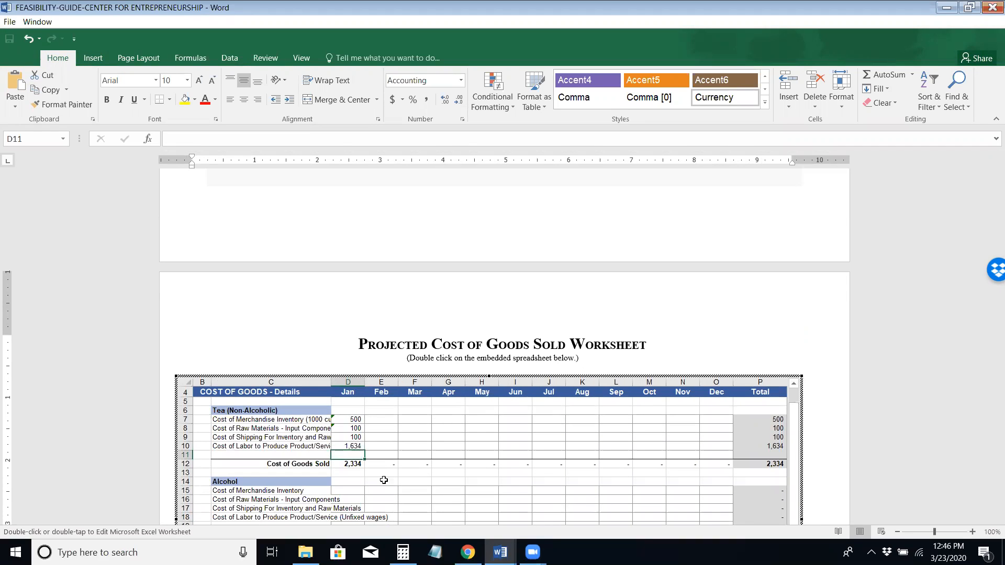
# Step: Switch to Calculator and divide the tea section's January labor cost of 1634 by 4
pyautogui.click(402, 552)
pyautogui.write('1638')
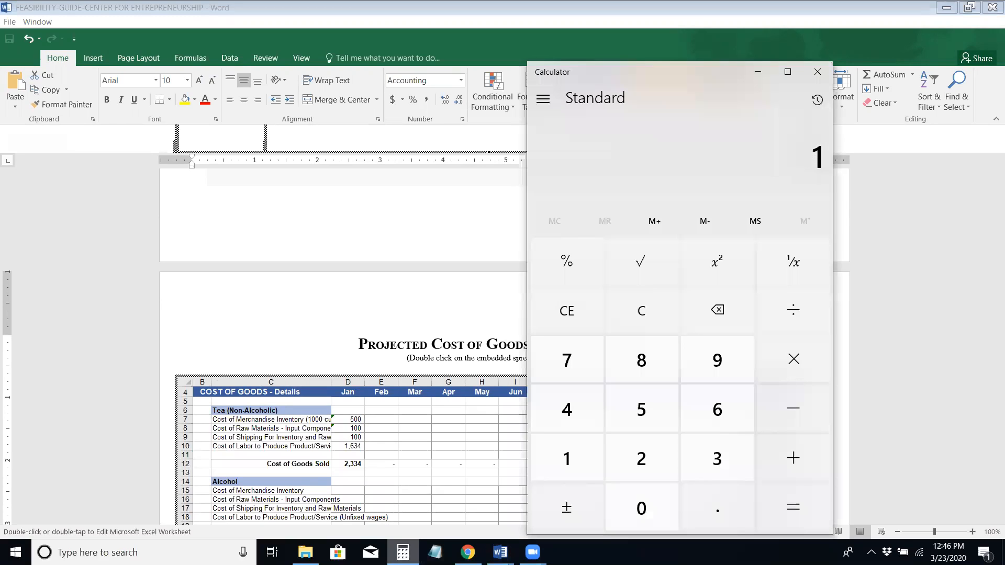
pyautogui.press('BackSpace')
pyautogui.write('4/4')
pyautogui.press('Return')
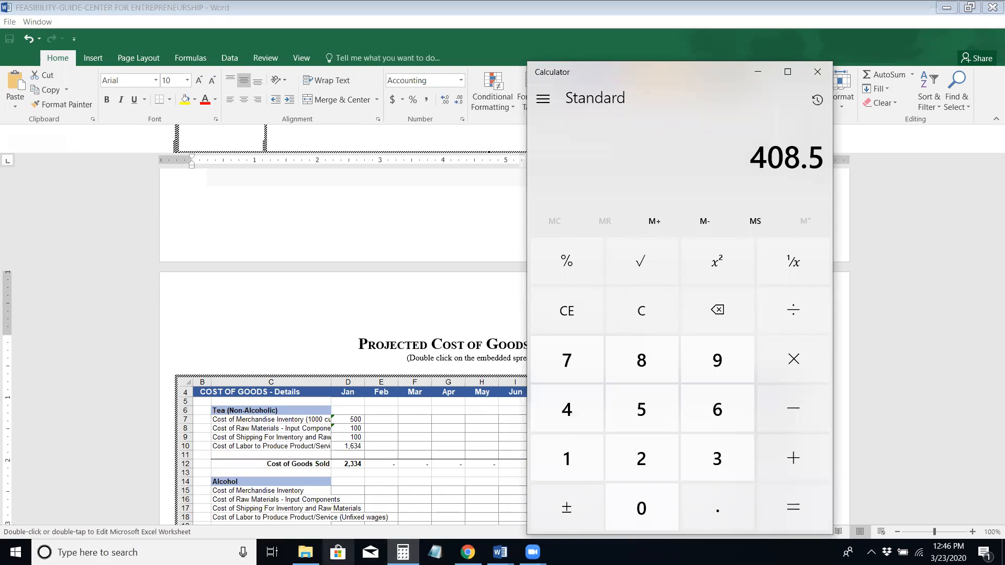
# Step: Set the tea section's January labor cost to 408.50 and leave the embedded Cost of Goods Sold spreadsheet
pyautogui.click(351, 447)
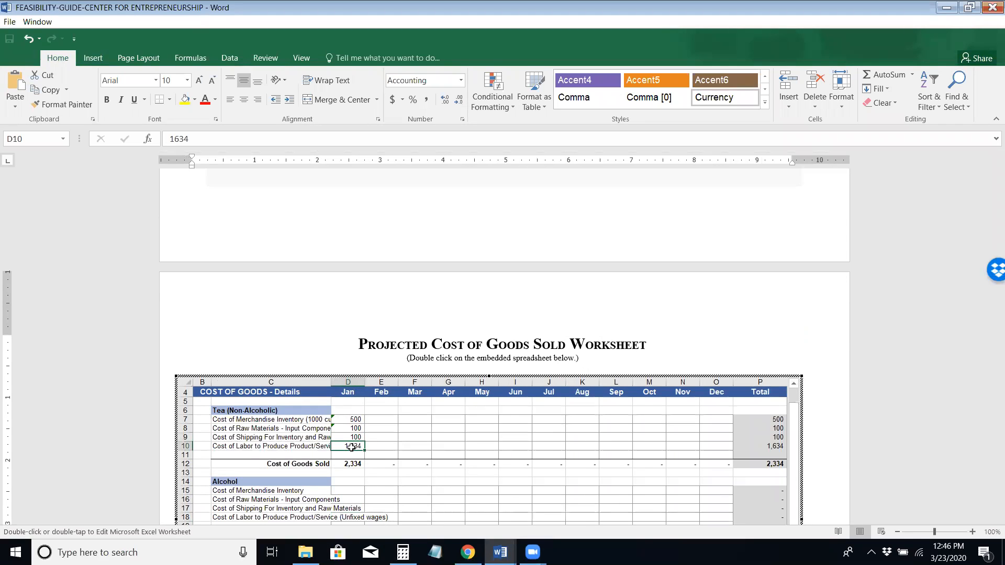
pyautogui.write('408.50')
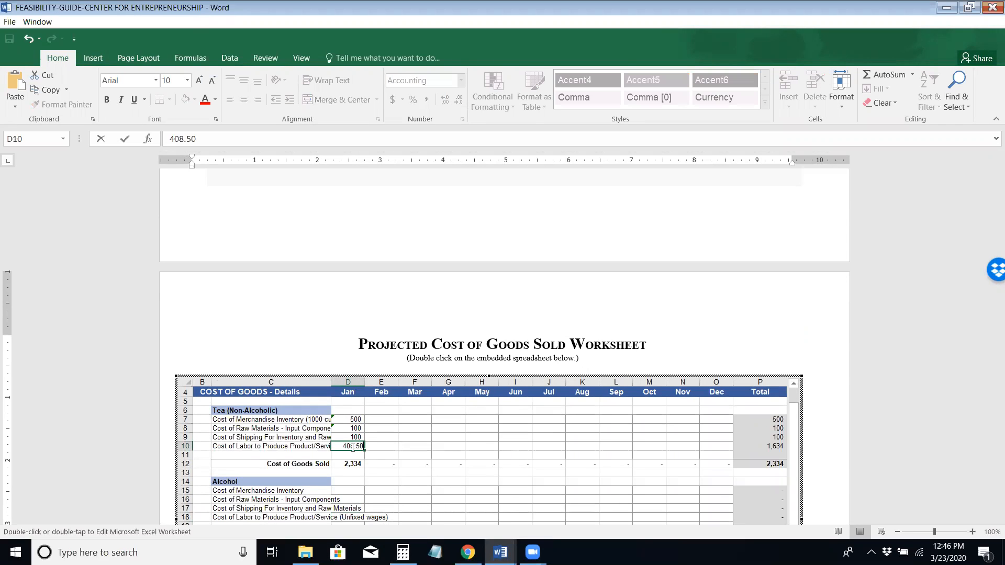
pyautogui.press('Return')
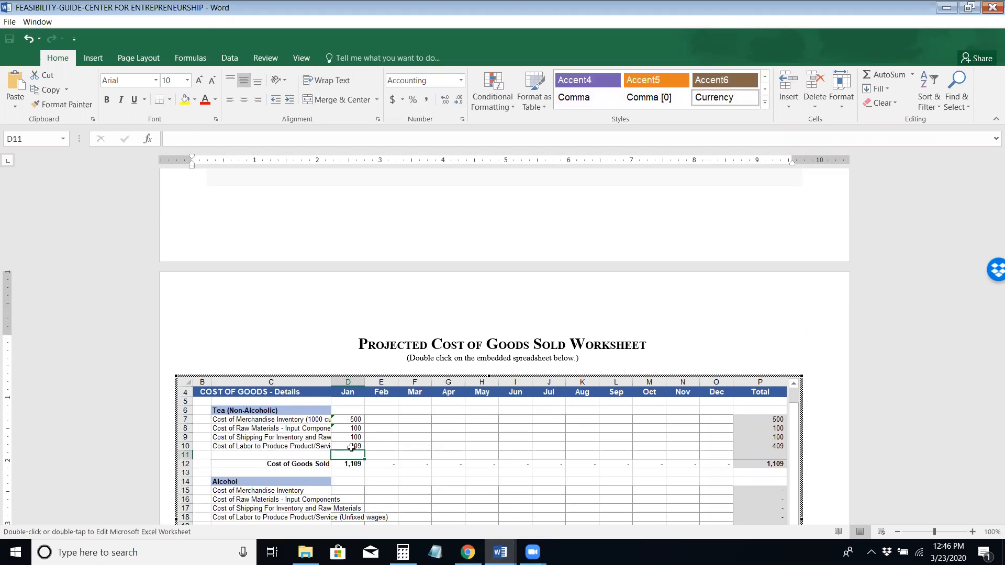
pyautogui.scroll(1, 351, 448)
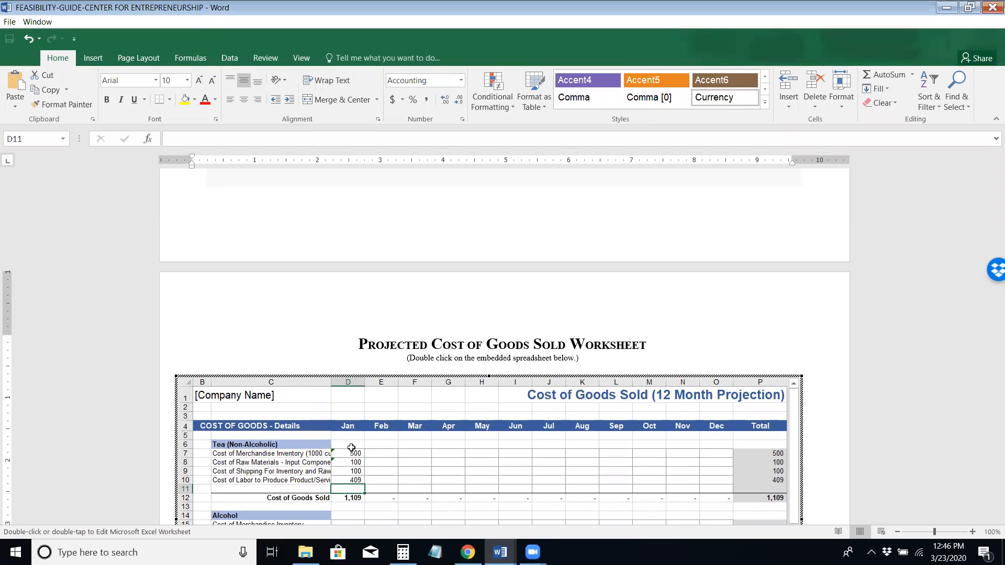
pyautogui.press('Escape')
pyautogui.click(165, 345)
pyautogui.scroll(20, 164, 346)
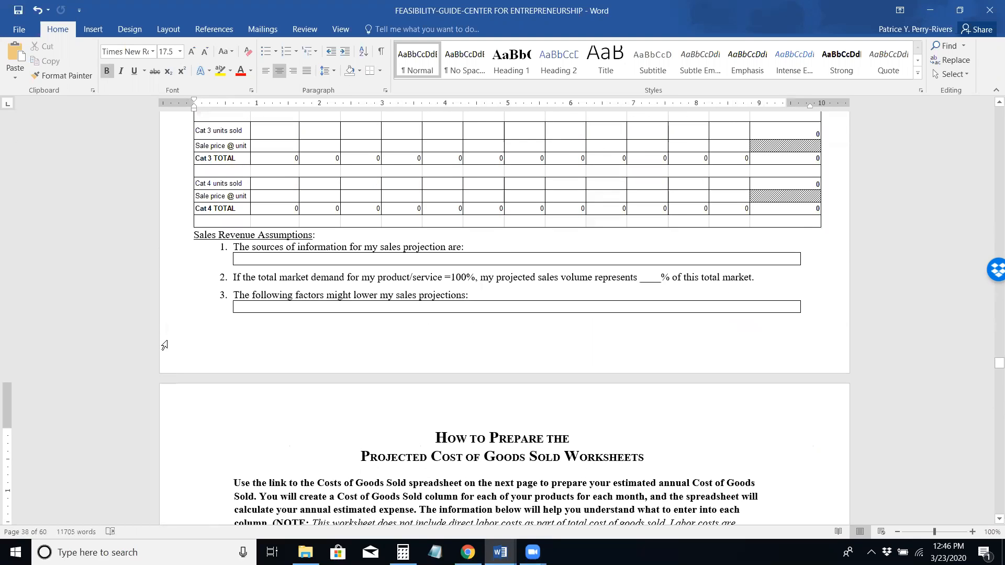
pyautogui.scroll(-15, 164, 346)
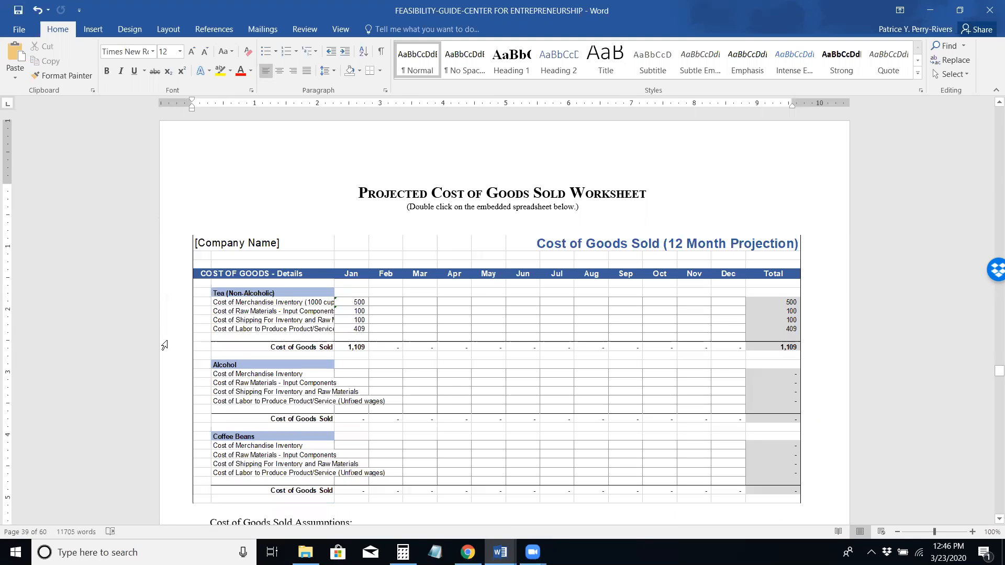
pyautogui.doubleClick(276, 439)
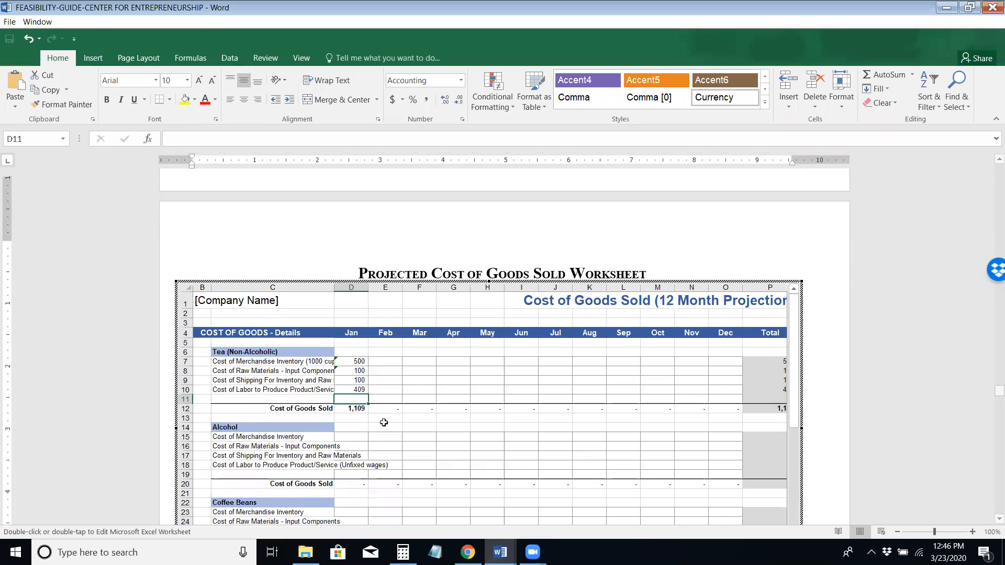
pyautogui.scroll(-4, 804, 334)
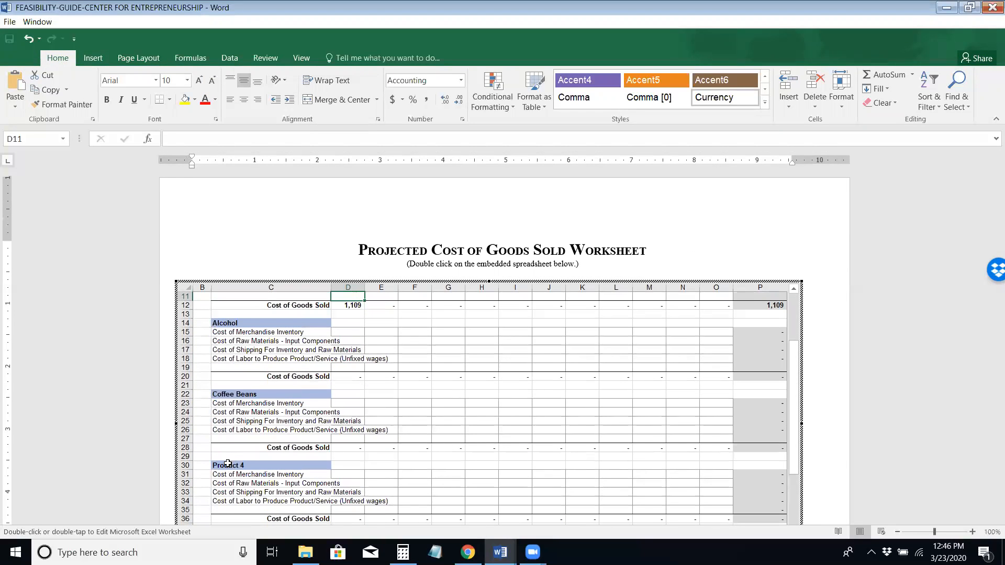
pyautogui.doubleClick(227, 463)
pyautogui.moveTo(256, 465); pyautogui.dragTo(194, 462)
pyautogui.write('Cof')
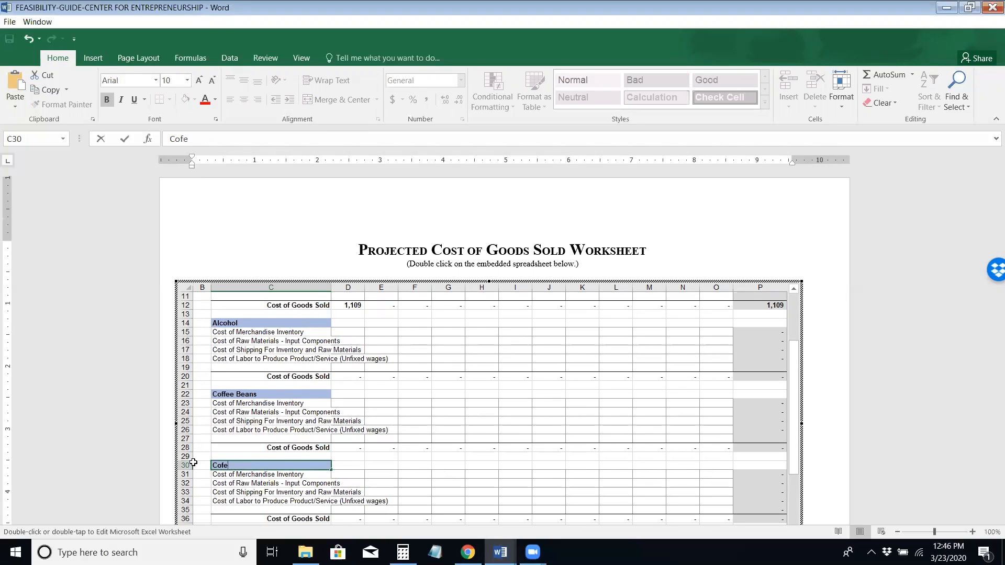
pyautogui.write('fee Drinks ')
pyautogui.write('Hot &')
pyautogui.press('Escape')
pyautogui.write('I')
pyautogui.press('Escape')
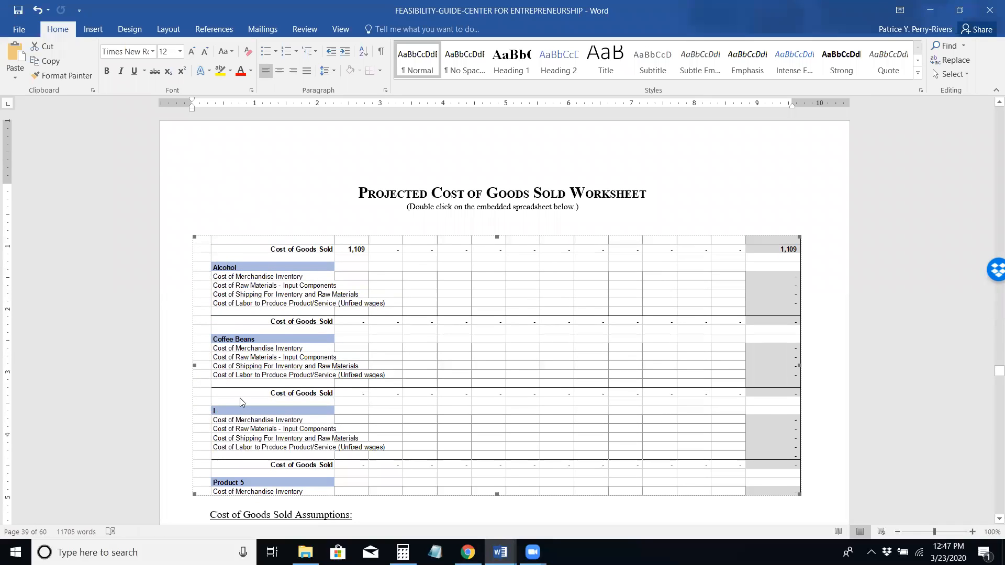
pyautogui.write('Coff')
pyautogui.hotkey('ctrl', 'z')
pyautogui.hotkey('ctrl', 'z')
pyautogui.hotkey('ctrl', 'z')
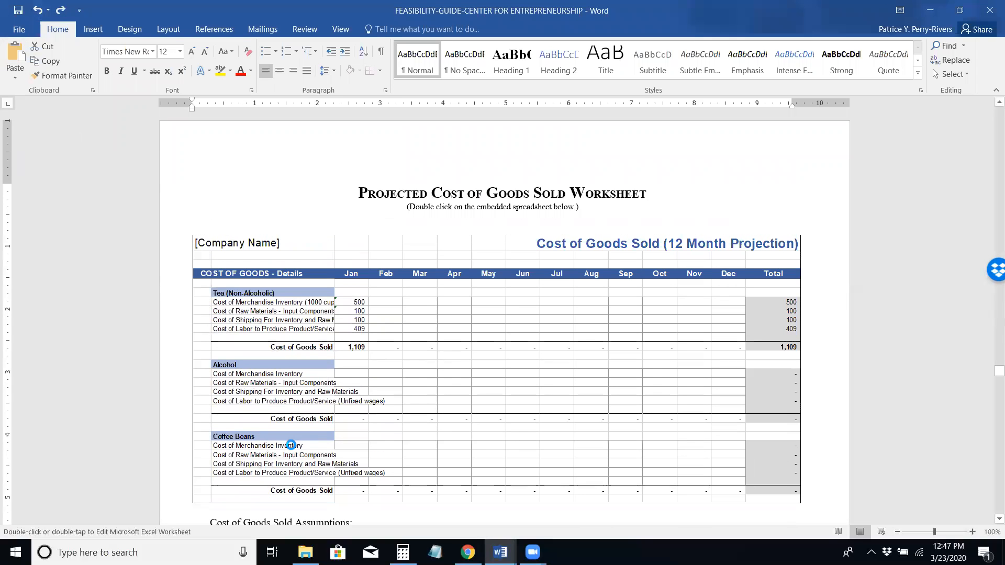
# Step: Reopen the embedded Cost of Goods Sold spreadsheet and rename the Product 4 heading as Coffee Drinks (Non Alcoholic)
pyautogui.doubleClick(290, 445)
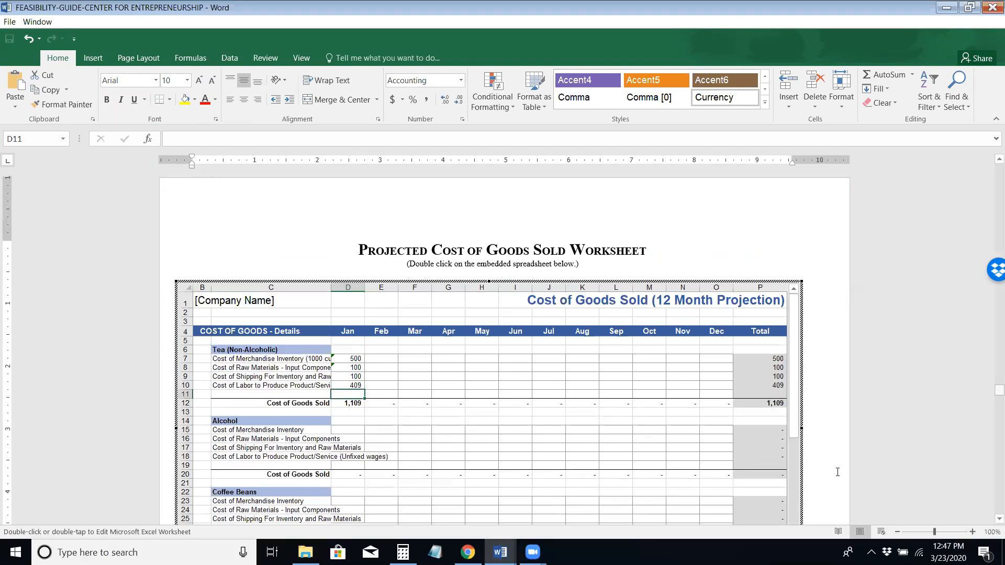
pyautogui.scroll(-3, 798, 413)
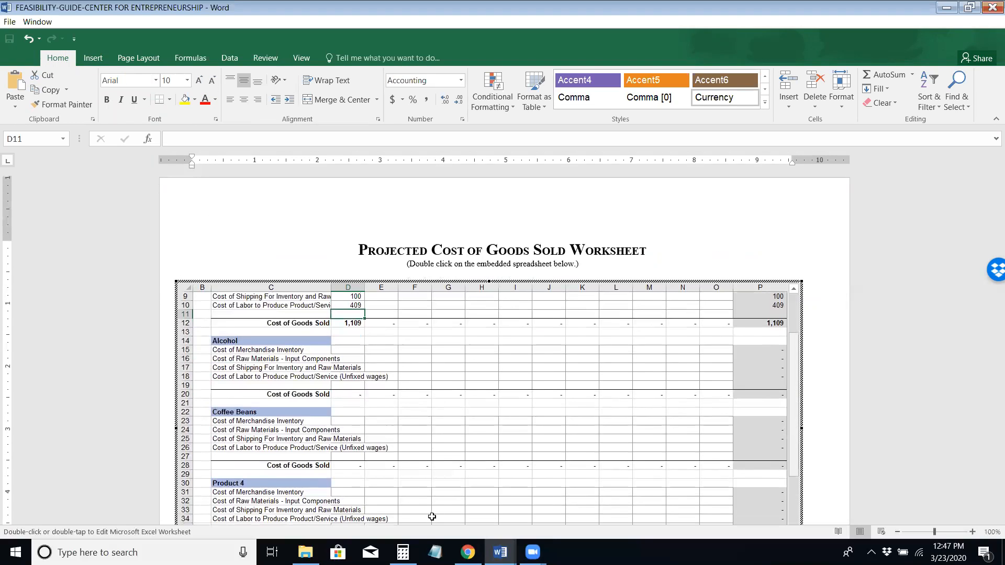
pyautogui.click(248, 481)
pyautogui.write('Cof')
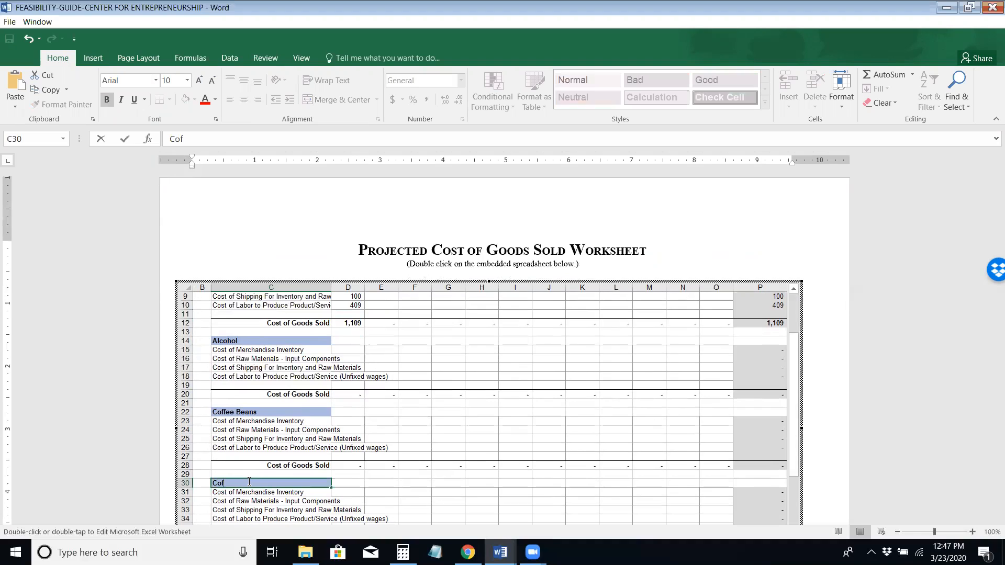
pyautogui.write('fee Drinks (Non Alcoholic)')
pyautogui.press('Return')
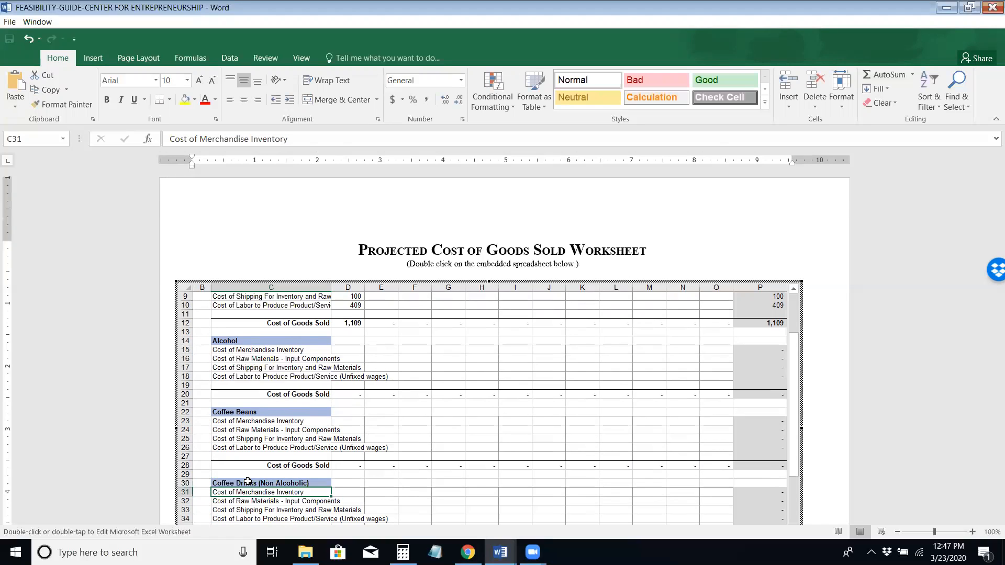
# Step: Set the January labor cost to 409 in the Alcohol, Coffee Beans and Coffee Drinks (Non Alcoholic) sections
pyautogui.click(247, 481)
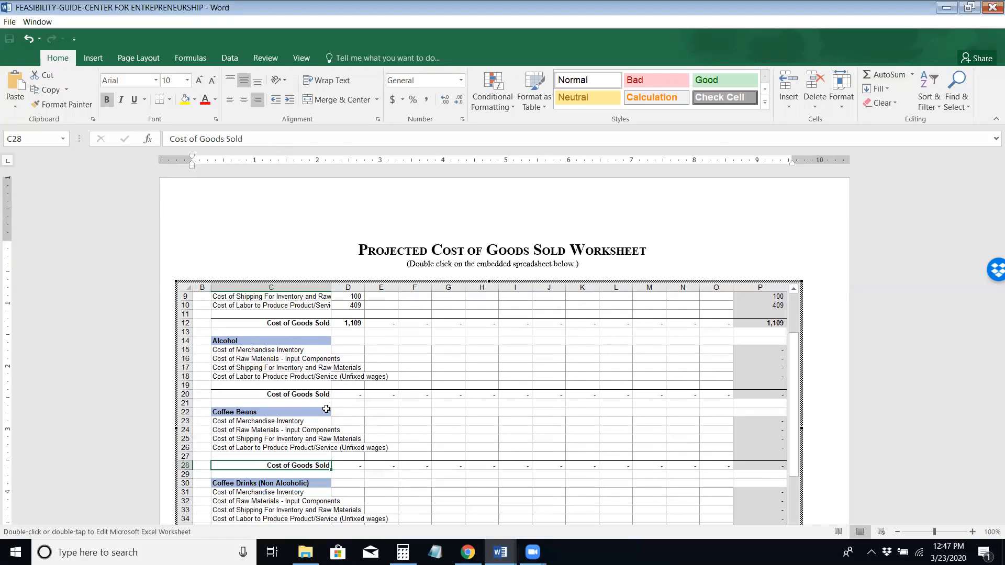
pyautogui.click(347, 377)
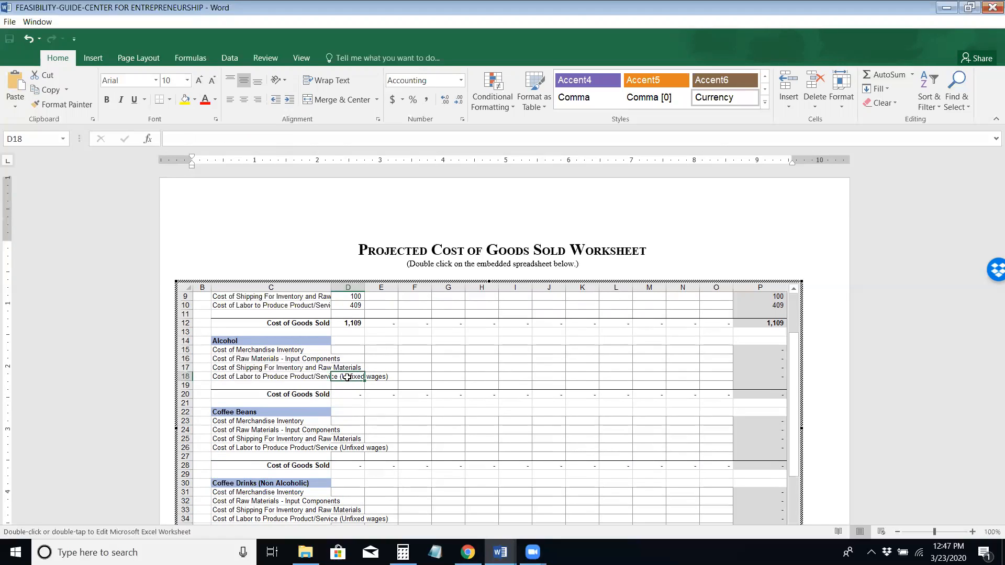
pyautogui.write('409')
pyautogui.click(351, 448)
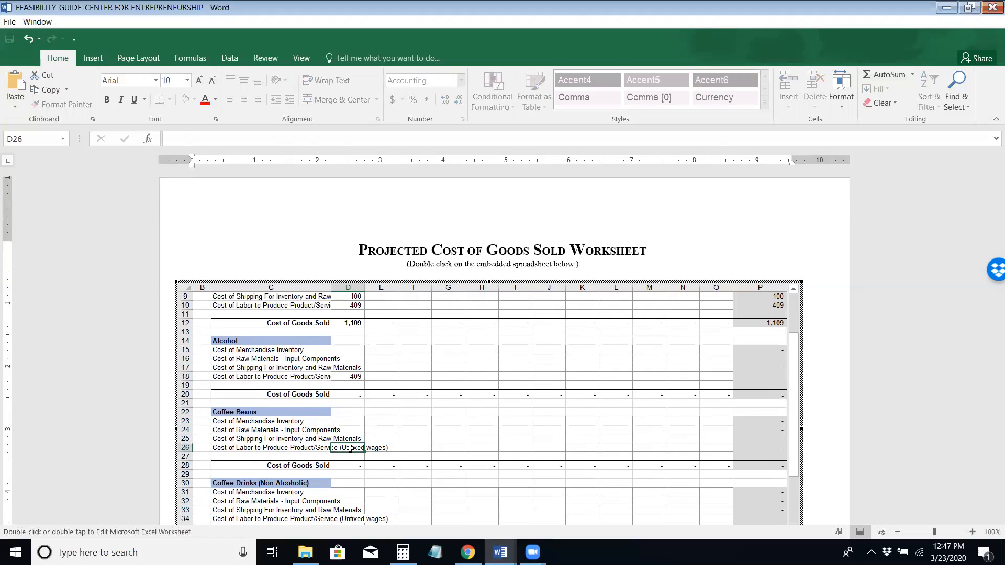
pyautogui.write('409')
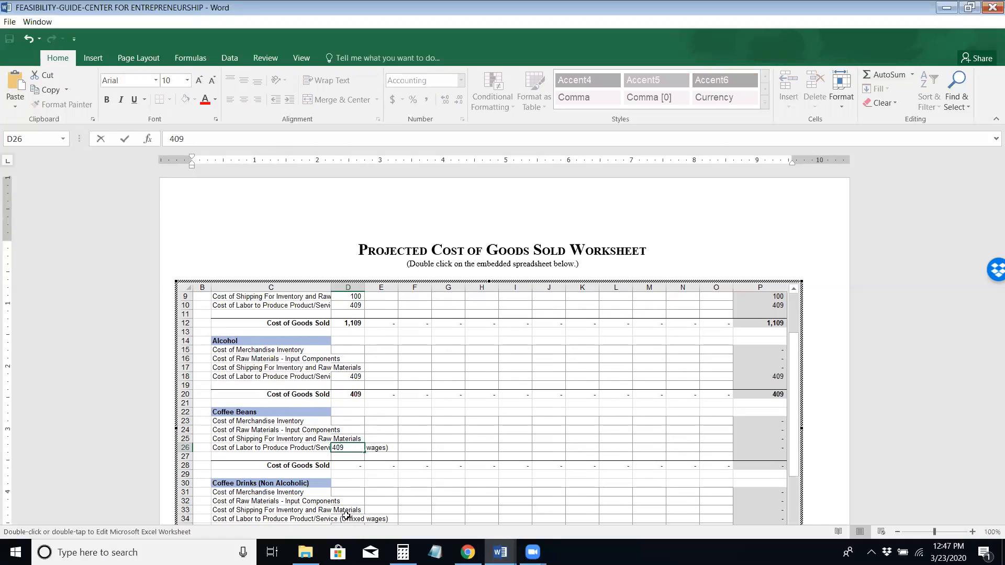
pyautogui.click(349, 518)
pyautogui.write('409')
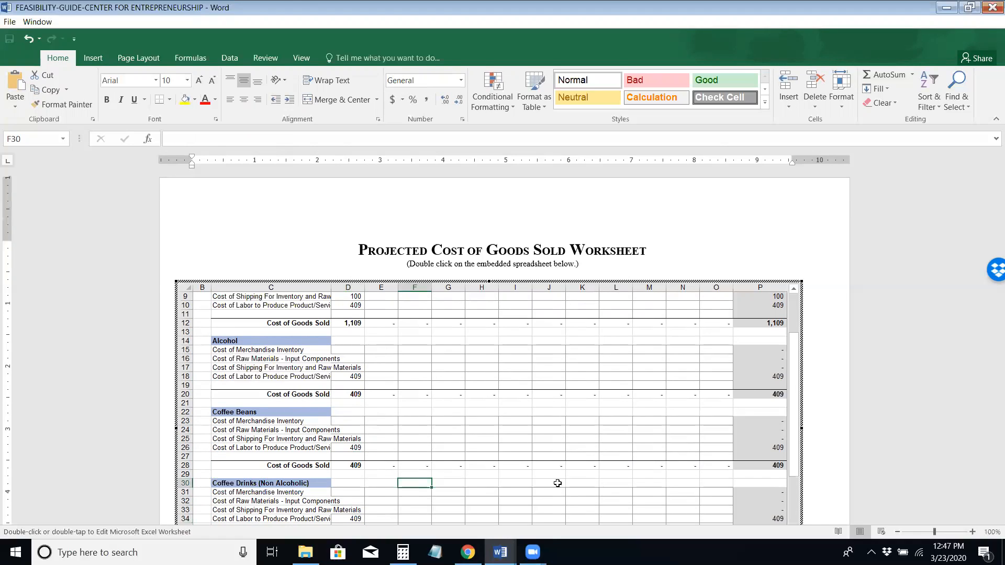
# Step: Return the embedded Cost of Goods Sold spreadsheet to its first rows and leave spreadsheet editing
pyautogui.moveTo(797, 399); pyautogui.dragTo(778, 338)
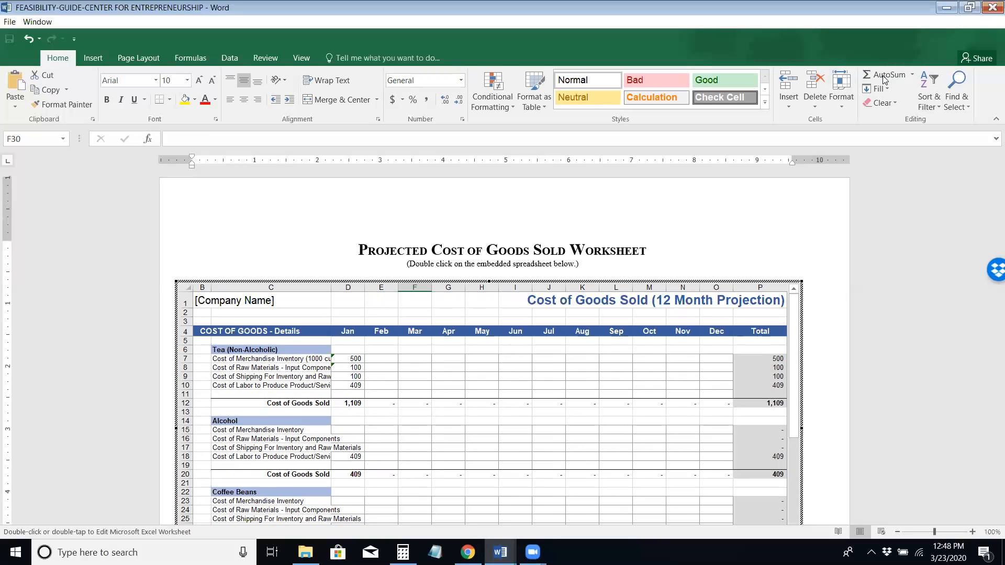
pyautogui.click(848, 466)
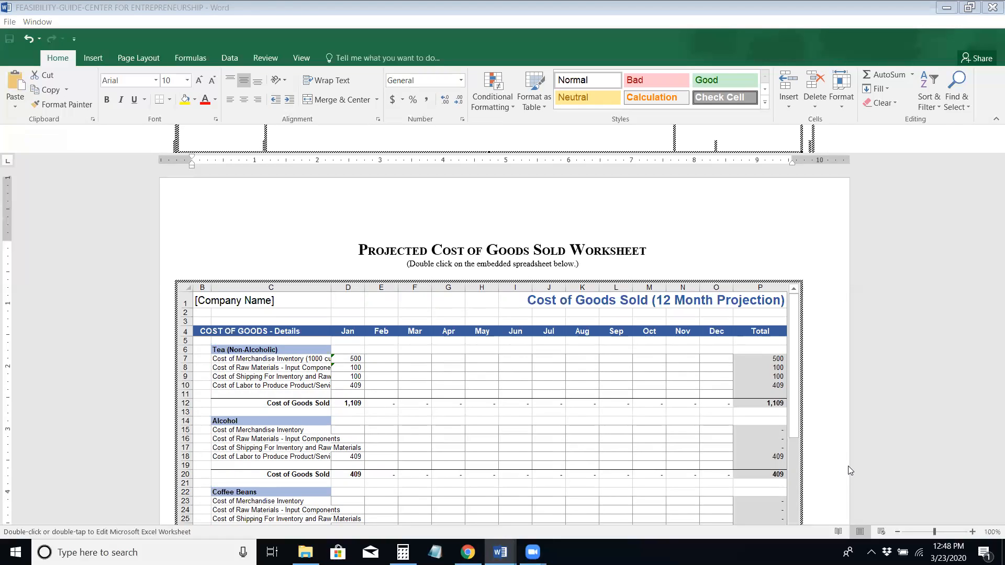
pyautogui.doubleClick(412, 464)
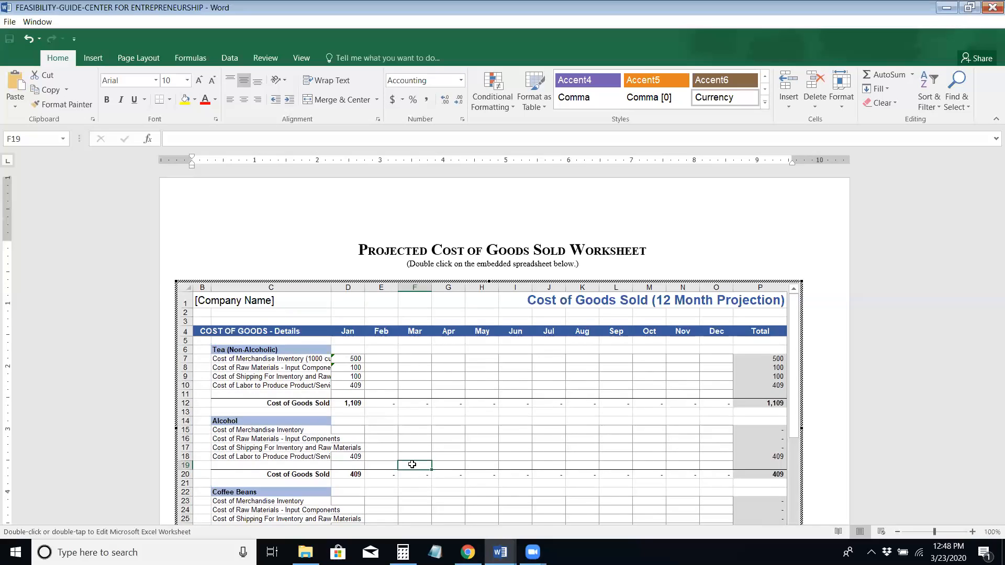
pyautogui.click(328, 438)
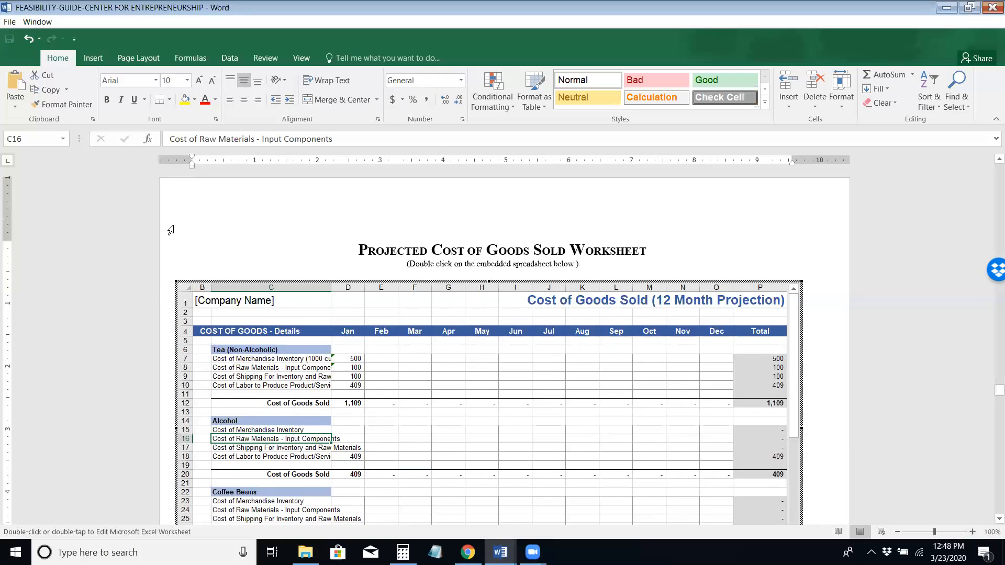
pyautogui.click(165, 257)
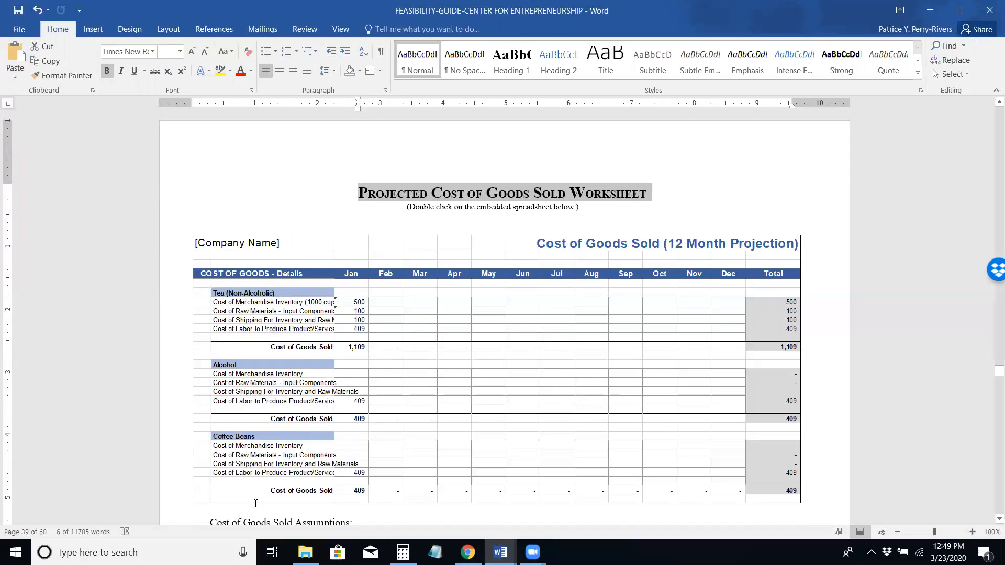
pyautogui.click(159, 504)
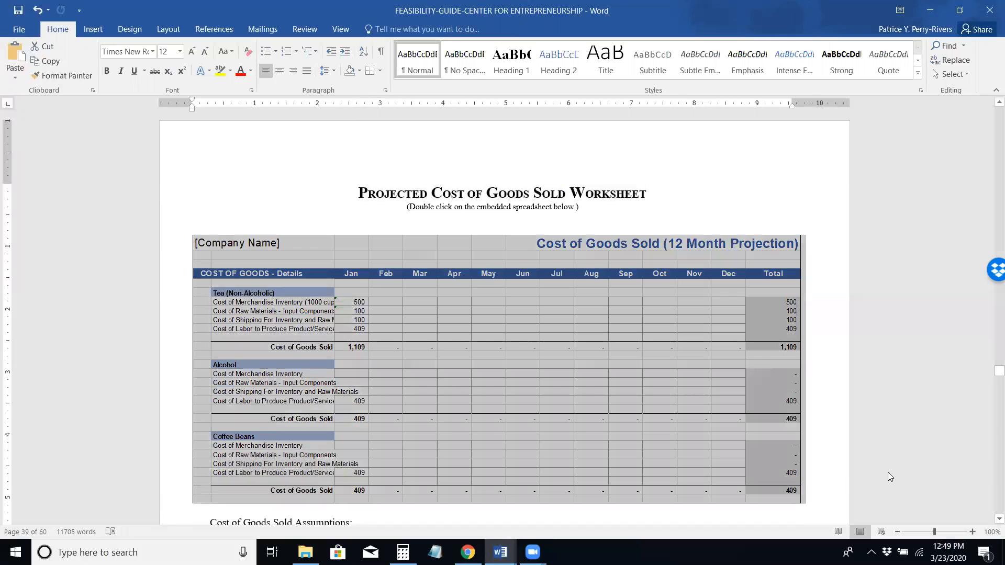
pyautogui.click(835, 490)
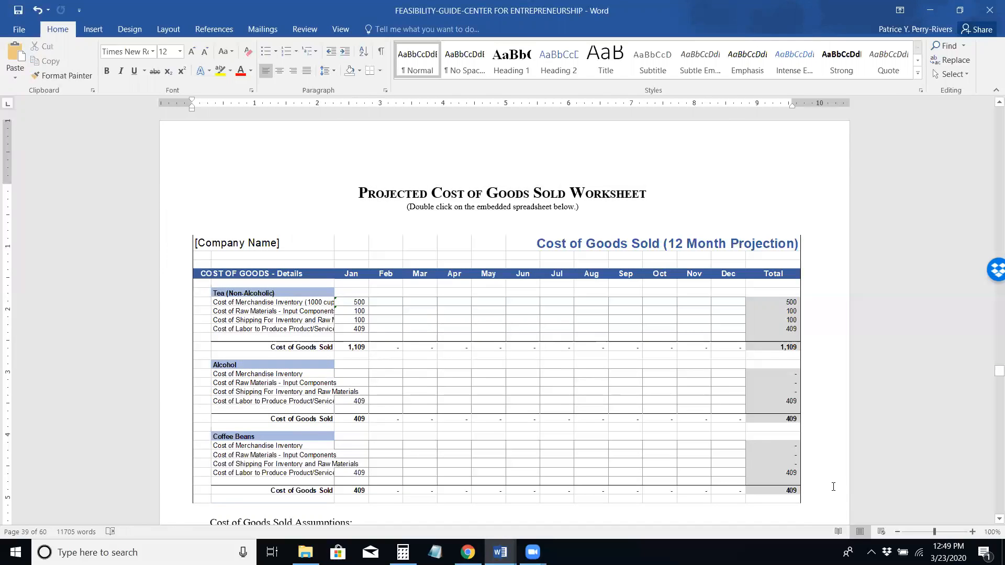
# Step: Go to the Projected Labor Expense Worksheet and examine its owner salary and benefit rows
pyautogui.press('pagedown')
pyautogui.press('pagedown')
pyautogui.press('pagedown')
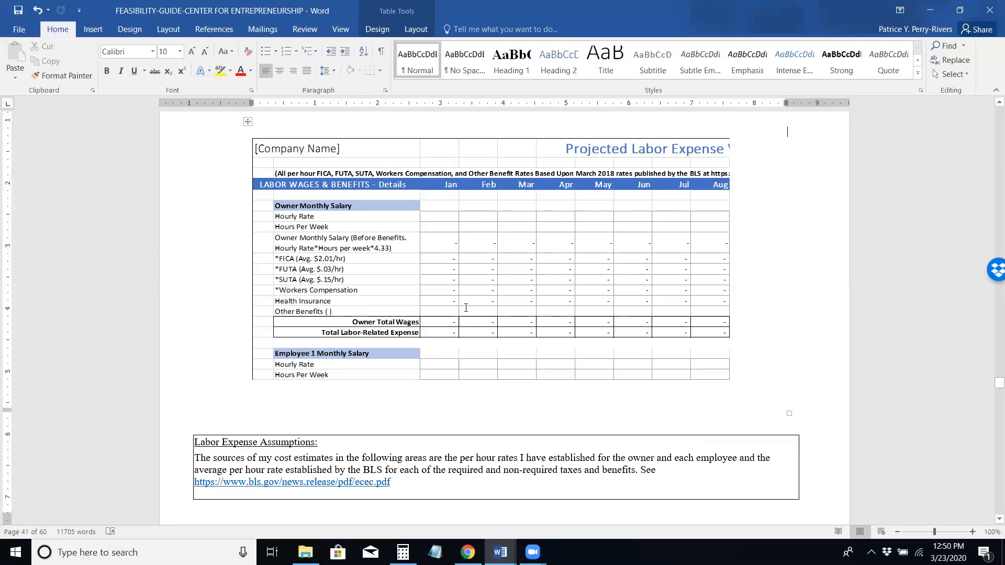
pyautogui.click(456, 287)
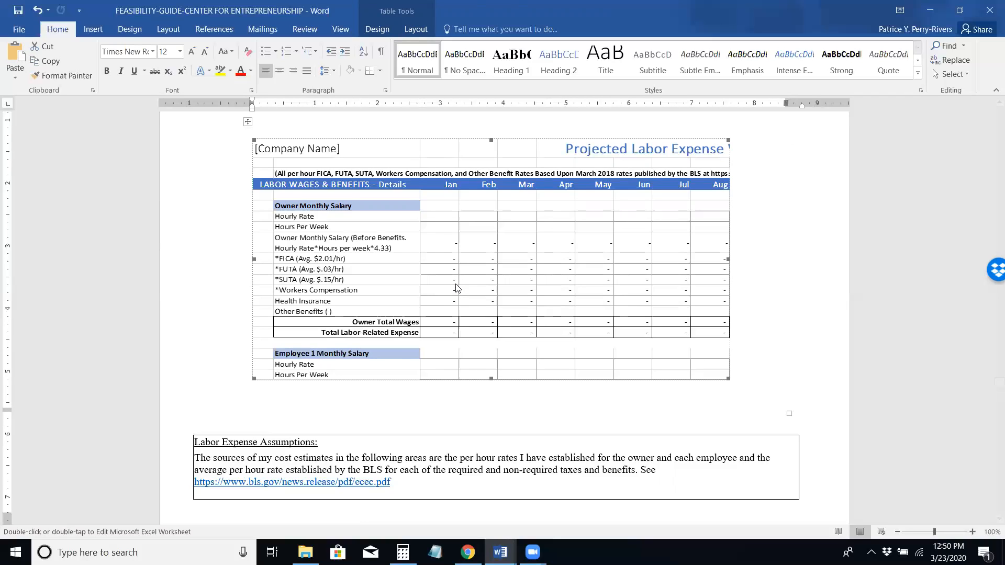
pyautogui.click(396, 421)
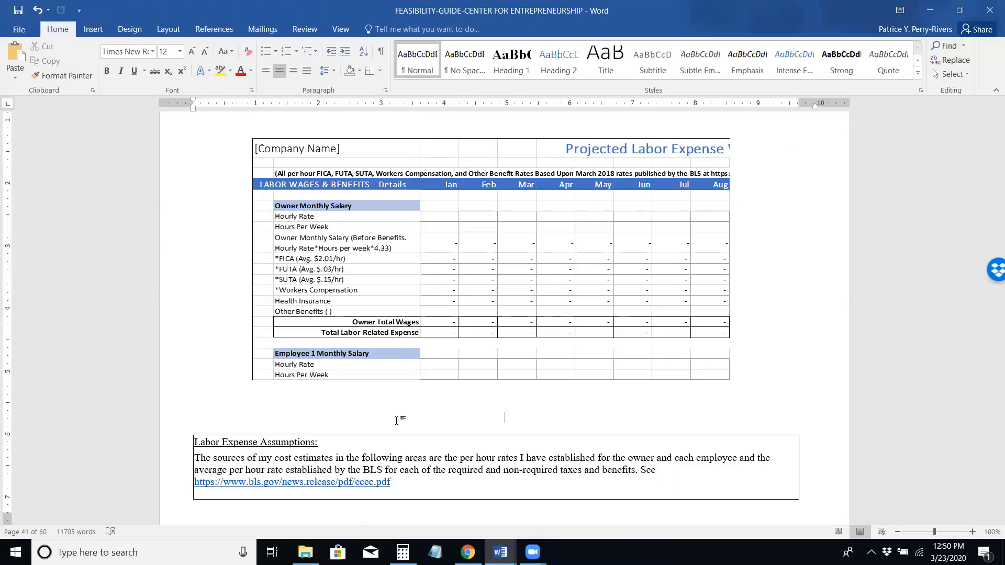
# Step: Review the expense categories in the Projected Operating Expense Worksheet
pyautogui.press('pagedown')
pyautogui.press('pagedown')
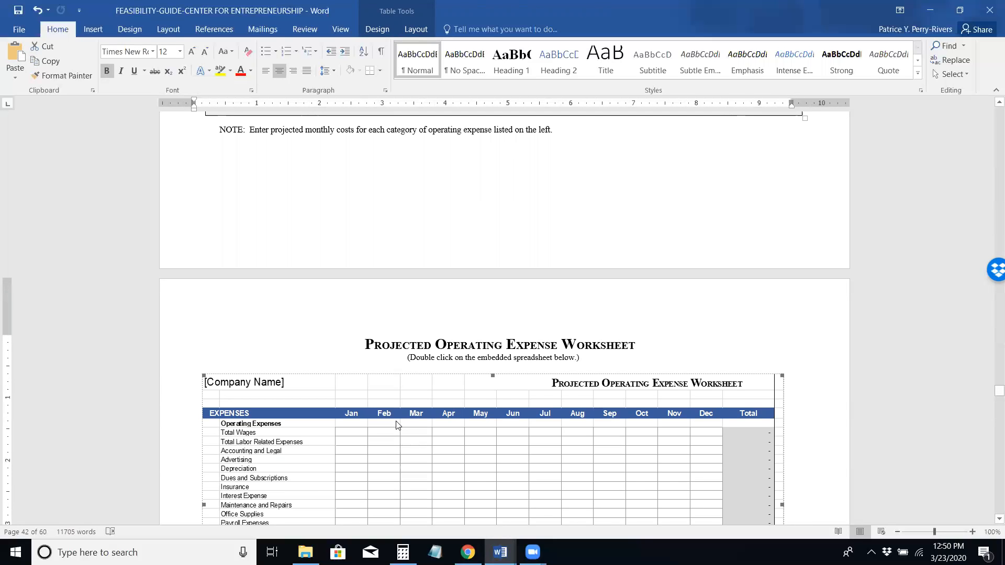
pyautogui.press('Down')
pyautogui.press('Up')
pyautogui.press('Up')
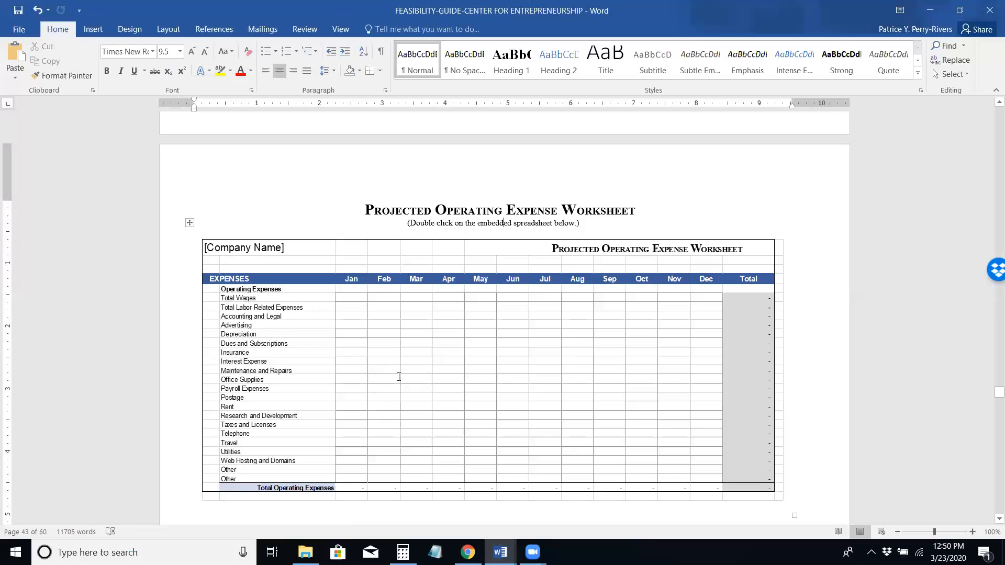
# Step: Compare the Projected Labor Expense Worksheet with the wage and labor-related rows of the Projected Operating Expense Worksheet
pyautogui.press('pageup')
pyautogui.press('pageup')
pyautogui.press('pageup')
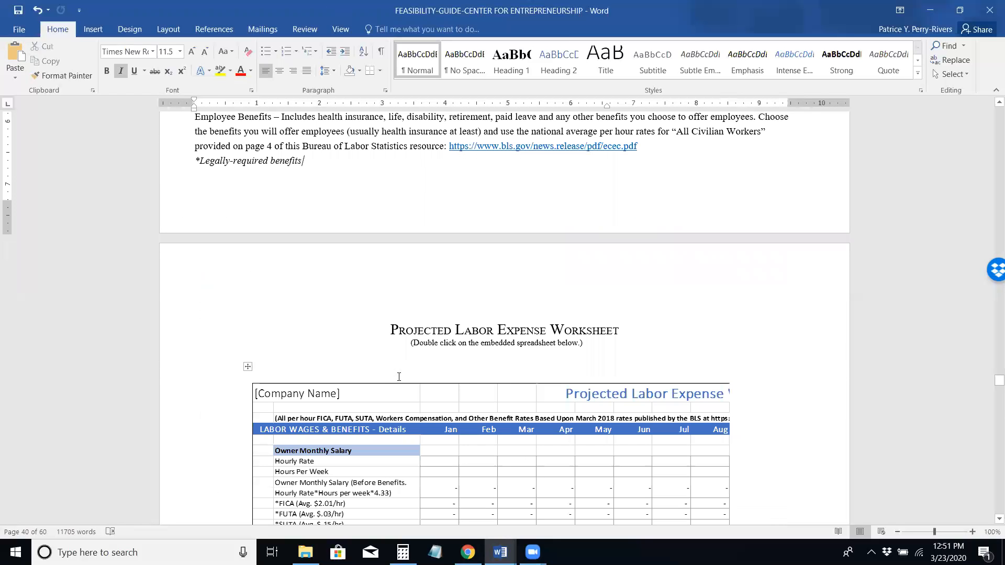
pyautogui.scroll(-20, 399, 377)
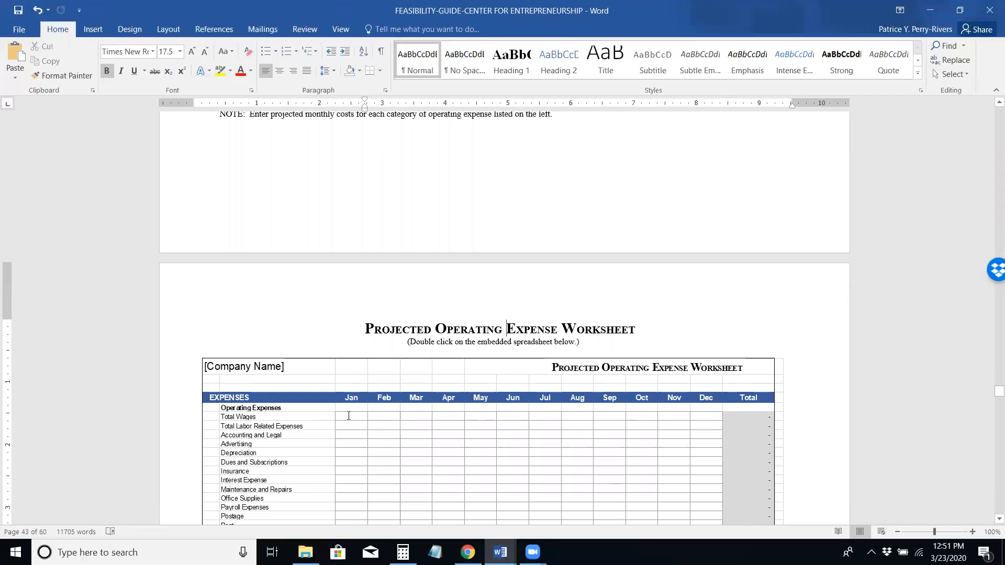
pyautogui.press('pageup')
pyautogui.press('pageup')
pyautogui.press('pageup')
pyautogui.press('pageup')
pyautogui.press('pageup')
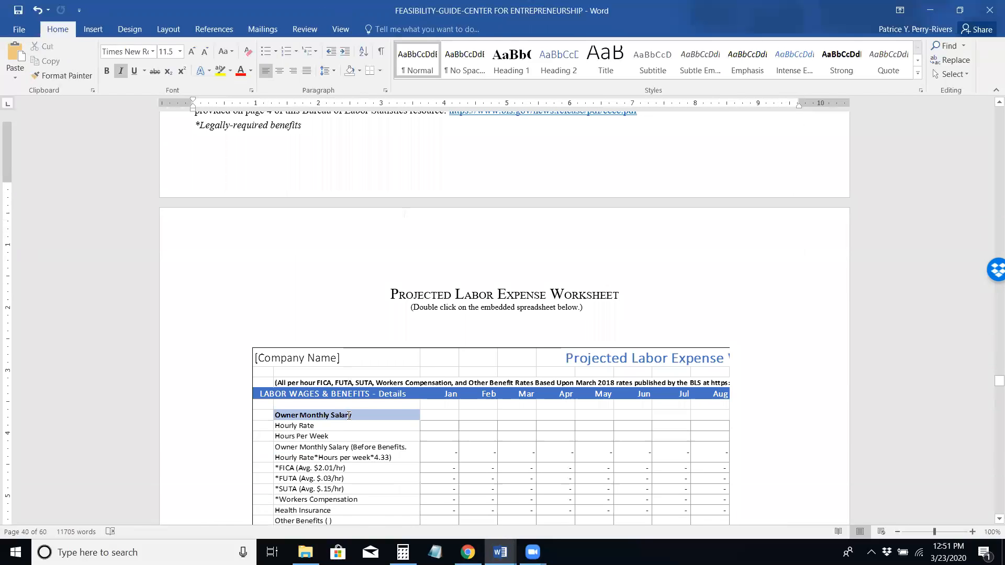
pyautogui.press('pagedown')
pyautogui.press('pagedown')
pyautogui.press('pagedown')
pyautogui.press('pagedown')
pyautogui.press('pagedown')
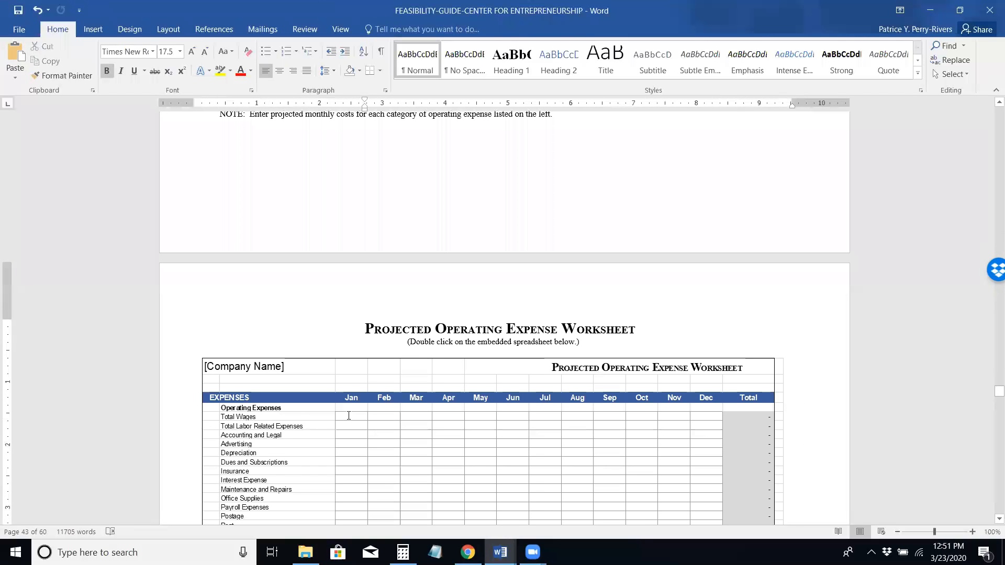
# Step: Look through the Operating Expense Assumptions and on to the Projected Profit or Loss Worksheet
pyautogui.press('pagedown')
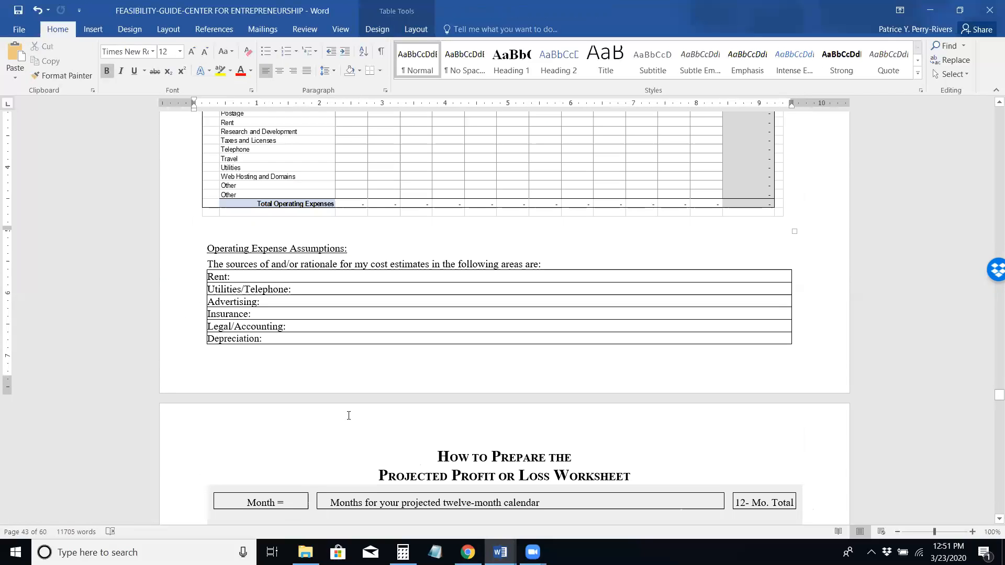
pyautogui.press('pagedown')
pyautogui.press('pagedown')
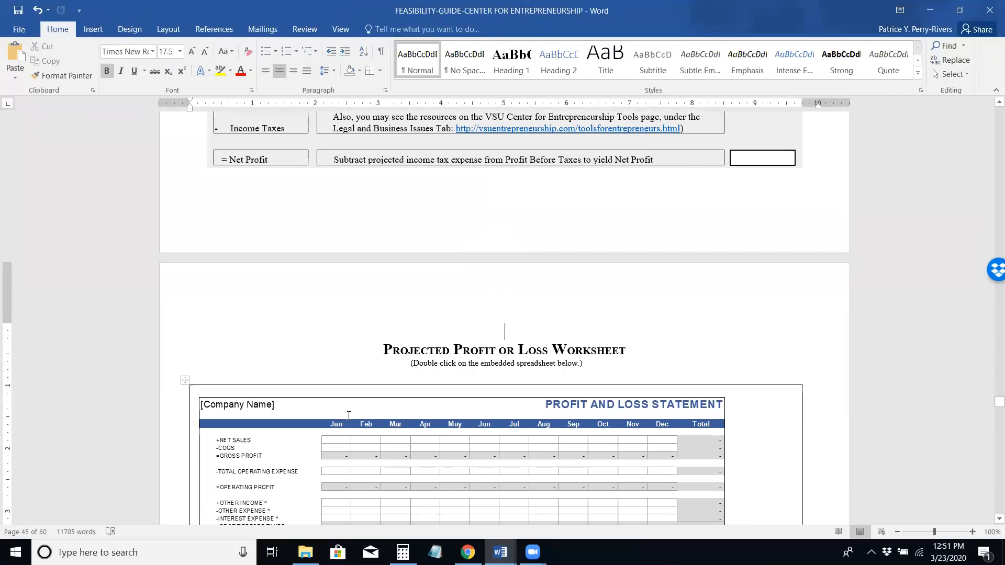
# Step: Go back past the operating expense pages to review the instructions for preparing the Projected Labor Expense Worksheet
pyautogui.press('pageup')
pyautogui.press('pageup')
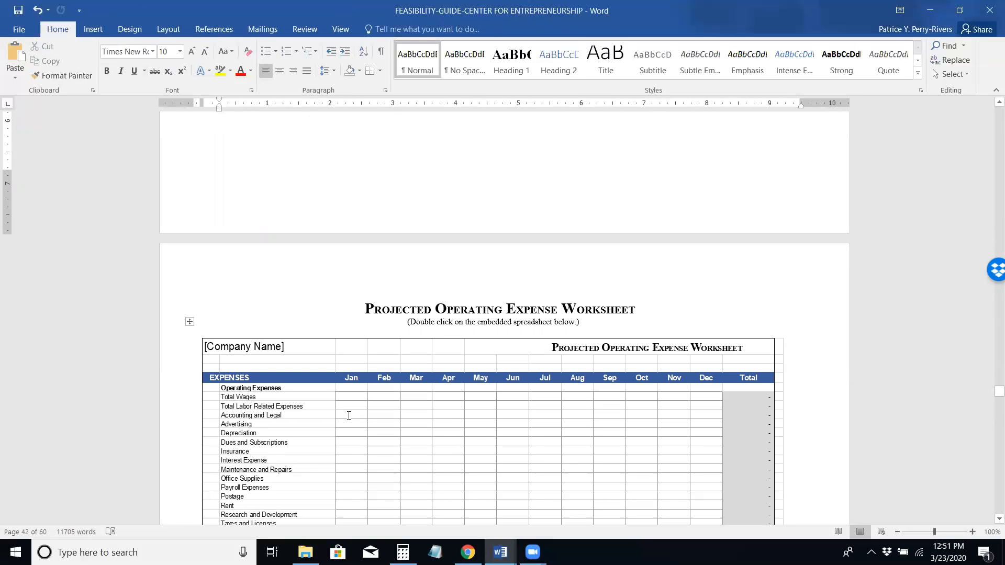
pyautogui.press('pageup')
pyautogui.press('pageup')
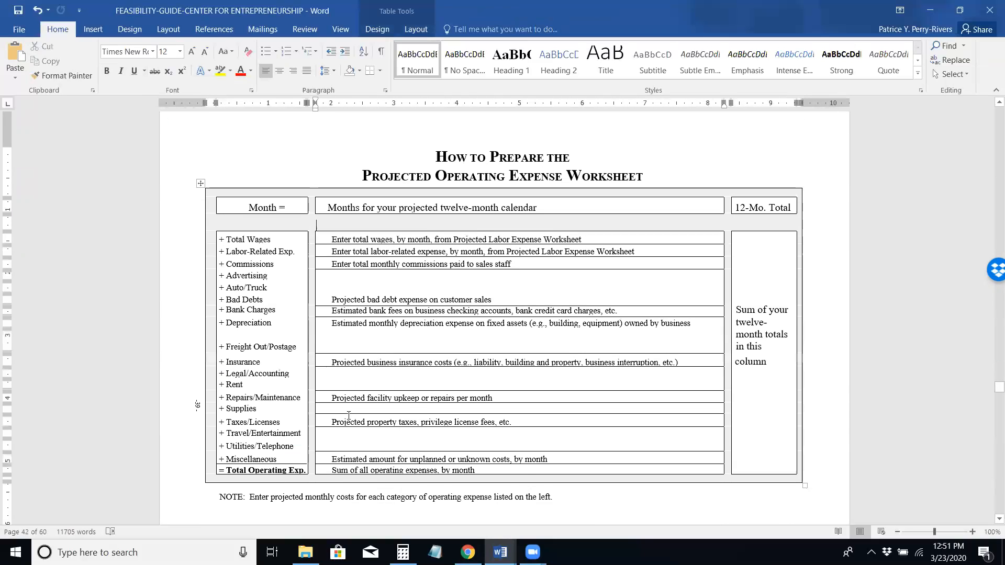
pyautogui.press('pageup')
pyautogui.press('pageup')
pyautogui.press('pageup')
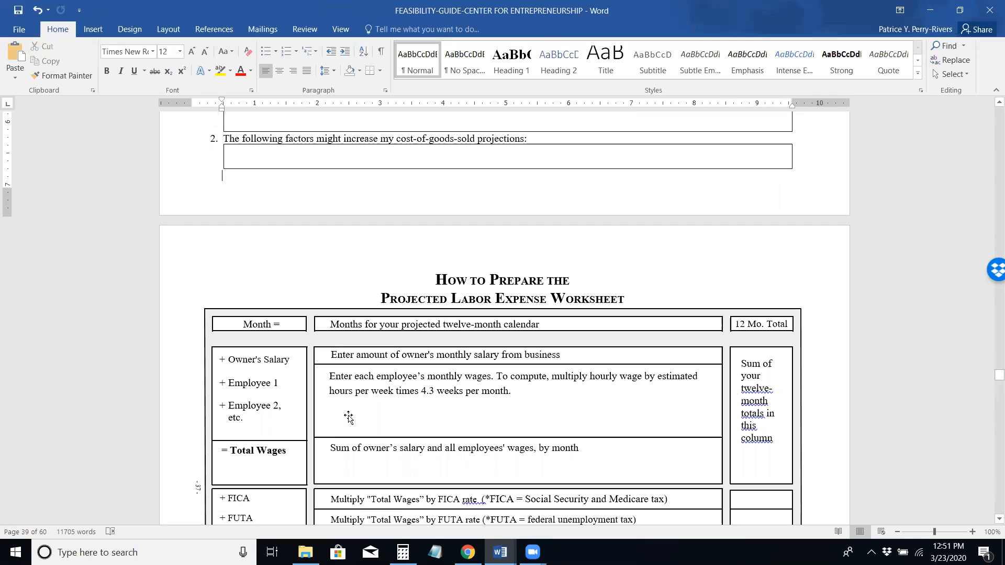
pyautogui.scroll(-3, 348, 417)
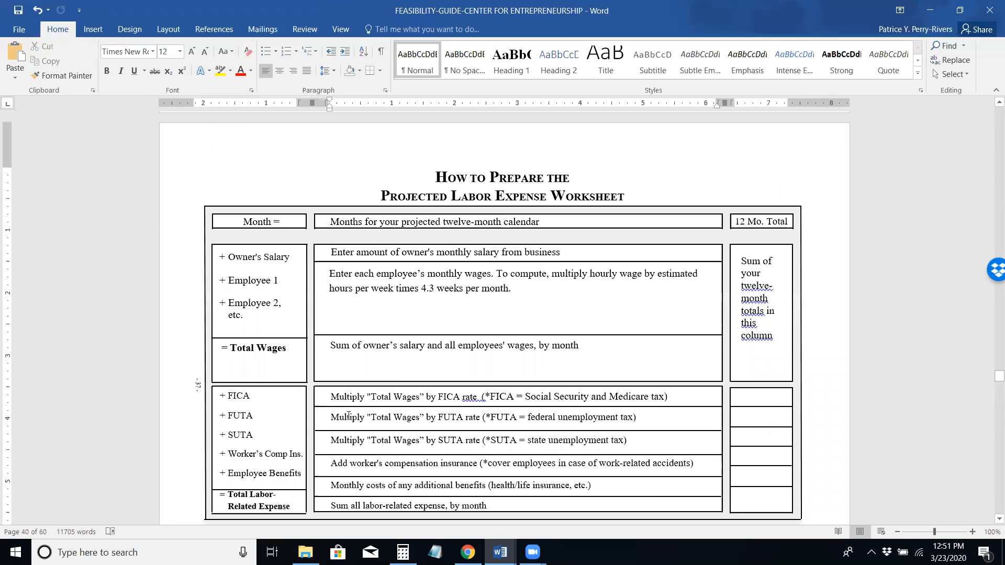
# Step: Review the Labor Expense Assumptions and the instructions for preparing the Projected Operating Expense Worksheet
pyautogui.press('pagedown')
pyautogui.press('pagedown')
pyautogui.press('pagedown')
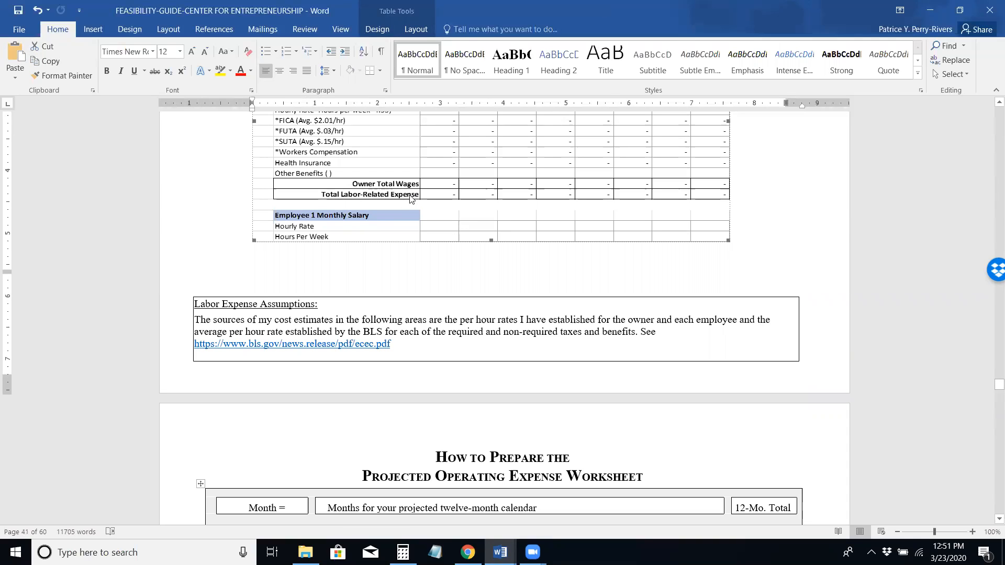
pyautogui.press('pagedown')
pyautogui.press('pagedown')
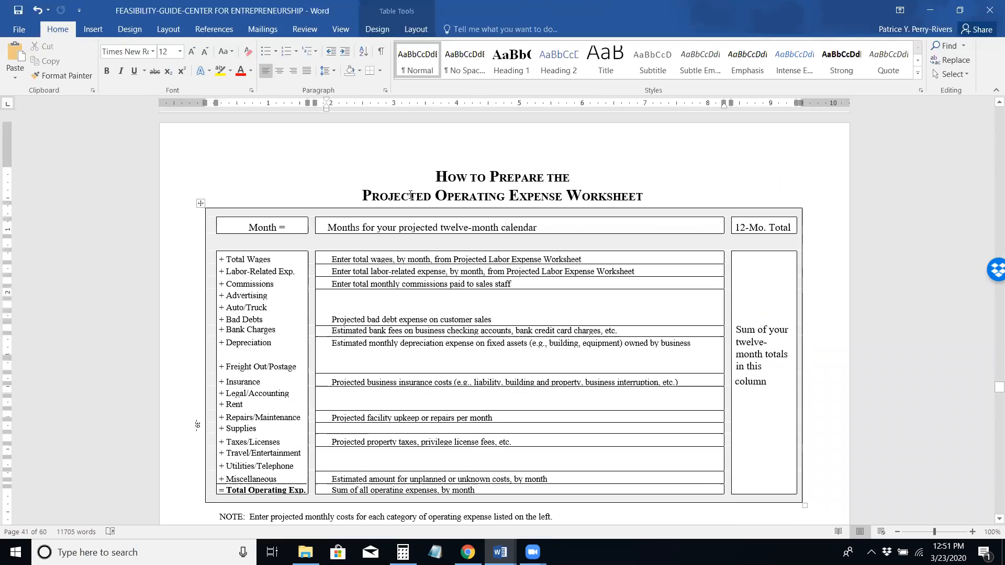
# Step: Open the embedded Projected Labor Expense spreadsheet, examine it down to the totals for all employees, then leave it showing its first rows
pyautogui.press('pageup')
pyautogui.press('pageup')
pyautogui.press('pageup')
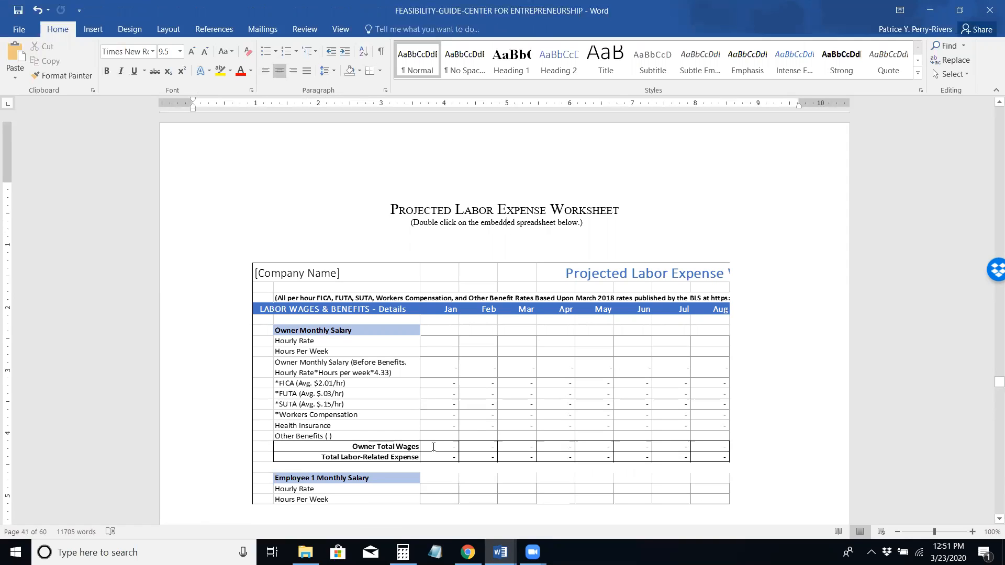
pyautogui.press('pagedown')
pyautogui.press('pageup')
pyautogui.doubleClick(498, 426)
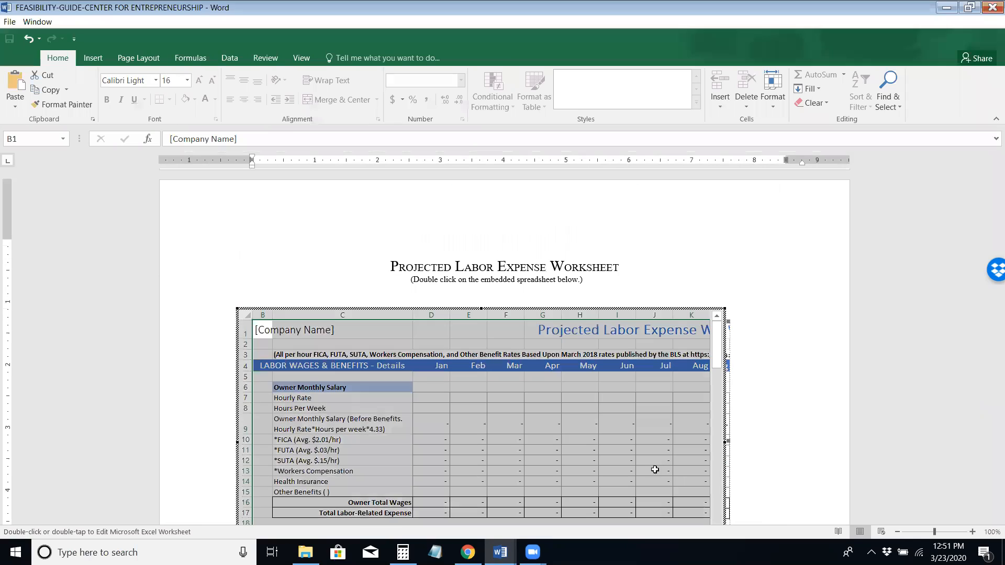
pyautogui.moveTo(717, 356); pyautogui.dragTo(718, 538)
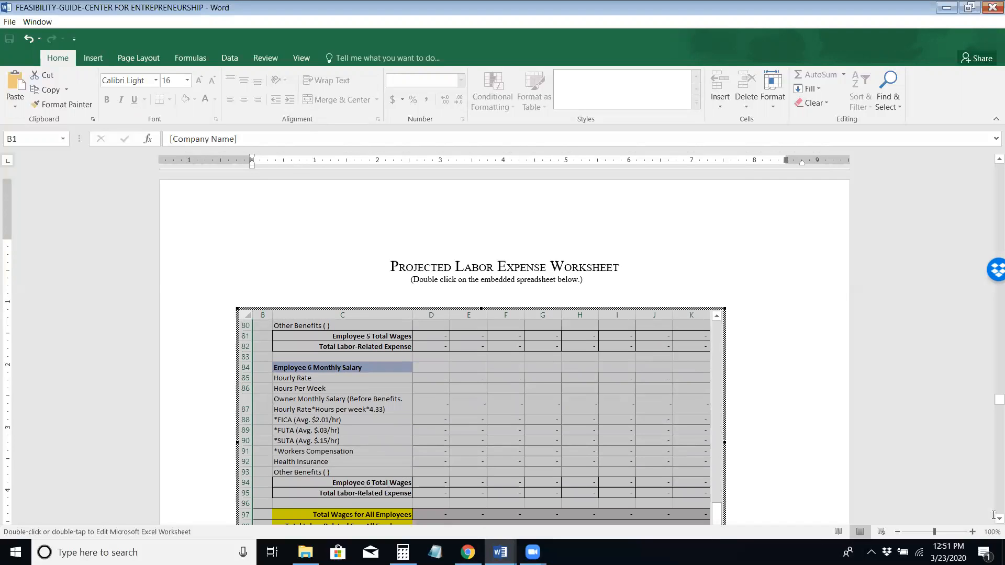
pyautogui.scroll(-1, 989, 522)
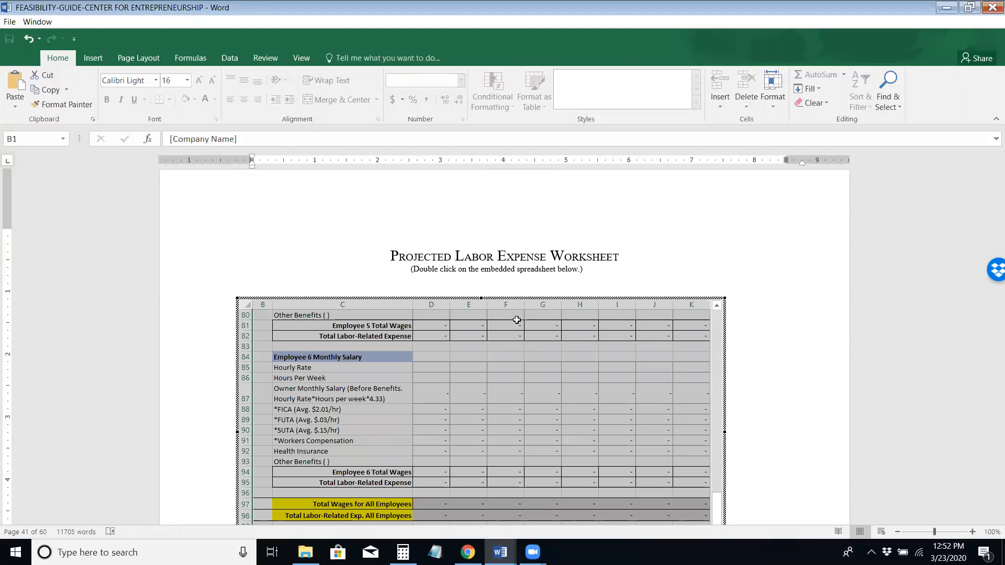
pyautogui.moveTo(719, 508); pyautogui.dragTo(717, 325)
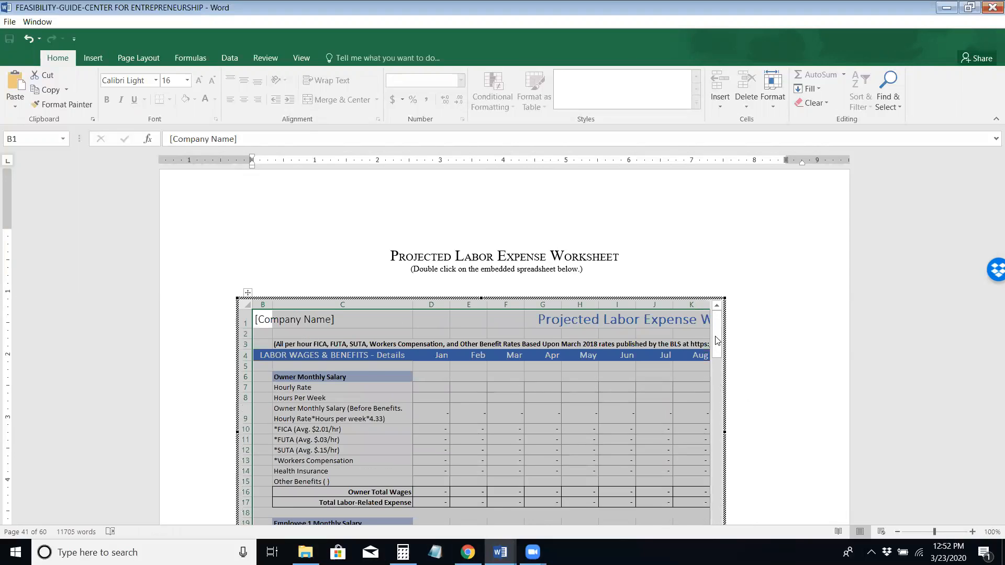
pyautogui.click(741, 385)
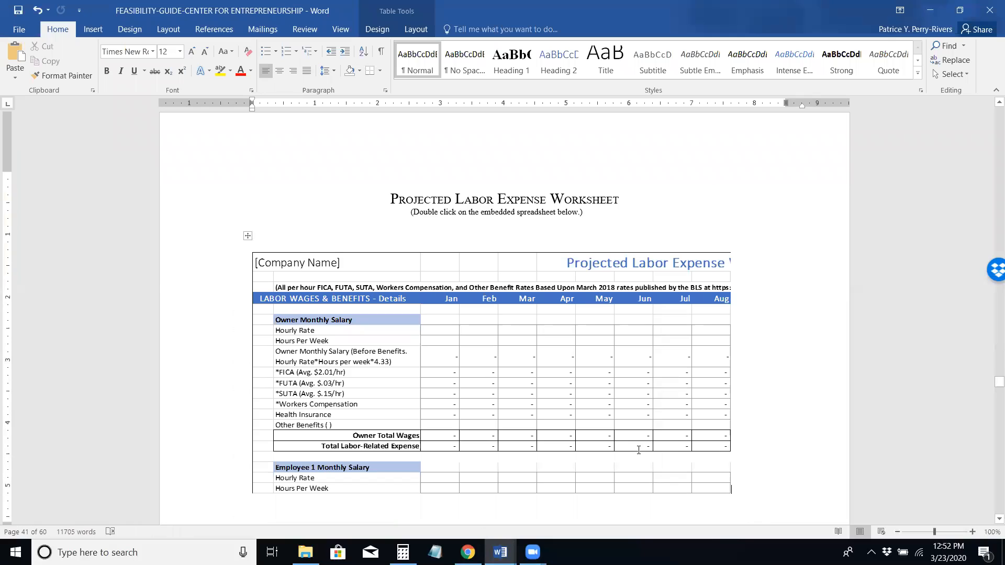
# Step: Look through the Projected Operating Expense Worksheet and its Operating Expense Assumptions
pyautogui.press('pagedown')
pyautogui.press('pagedown')
pyautogui.press('pagedown')
pyautogui.press('pagedown')
pyautogui.press('pagedown')
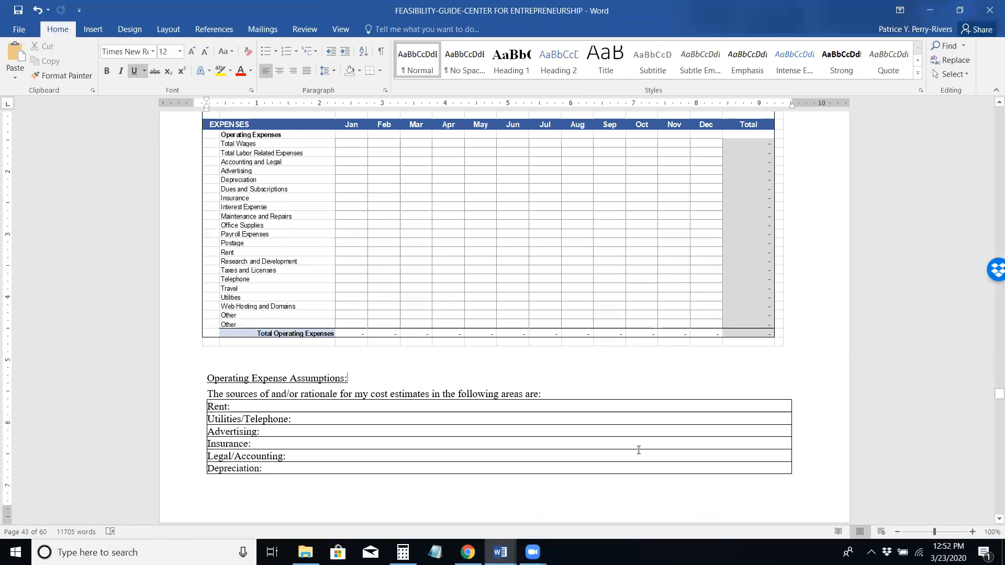
pyautogui.press('pageup')
pyautogui.press('pagedown')
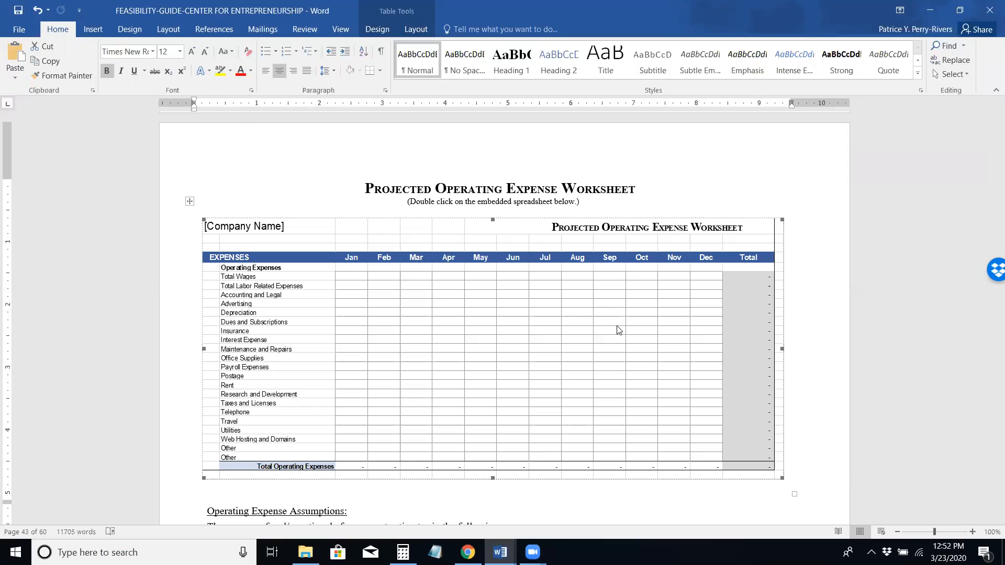
# Step: Review the profit and income tax instructions, then open and leave the embedded Profit and Loss Statement spreadsheet
pyautogui.scroll(-20, 618, 329)
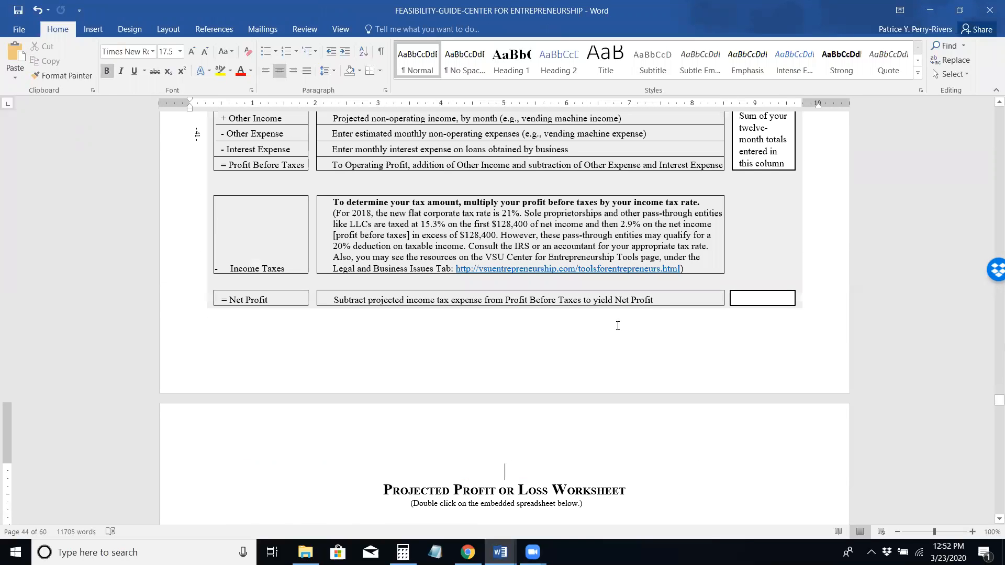
pyautogui.press('pagedown')
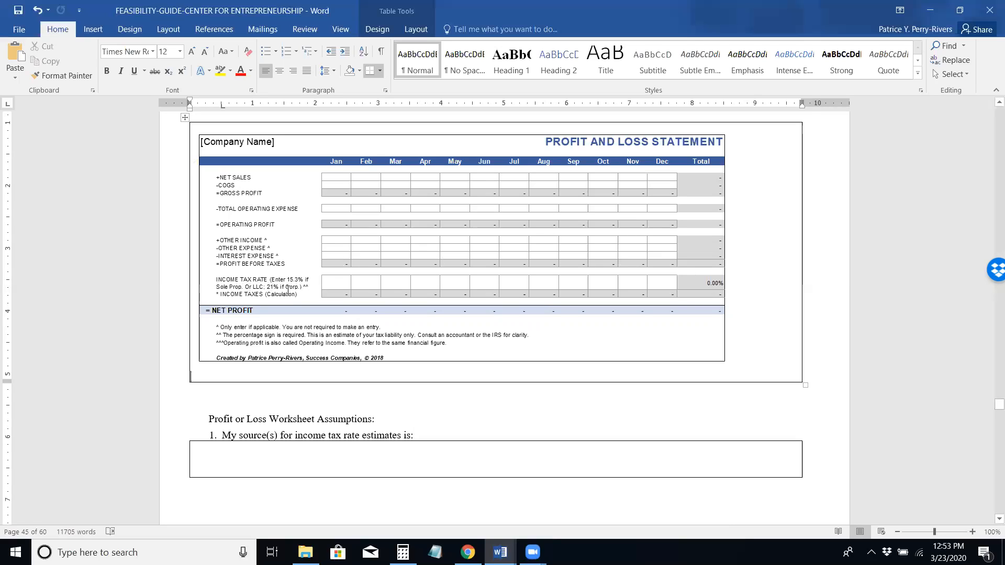
pyautogui.click(387, 290)
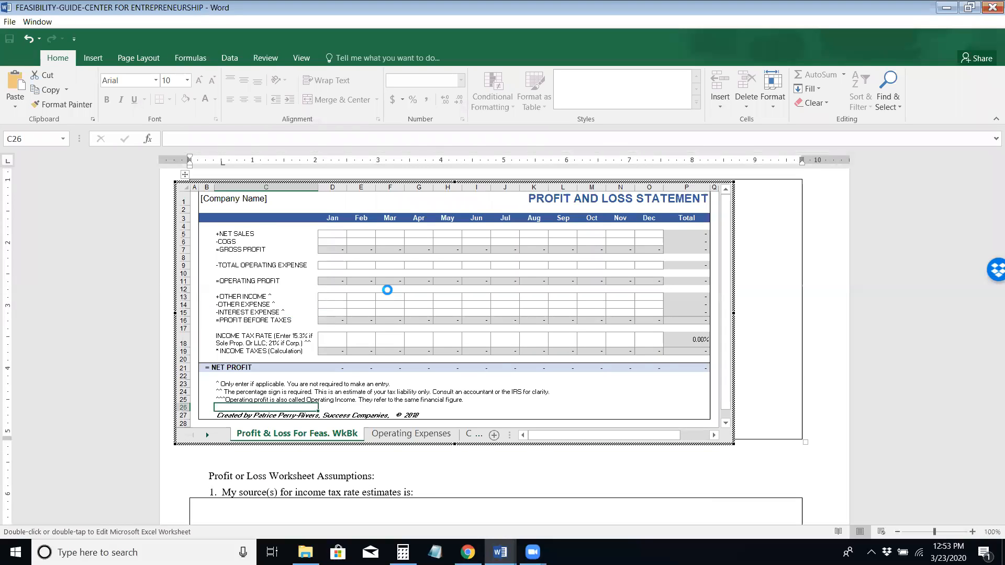
pyautogui.click(652, 460)
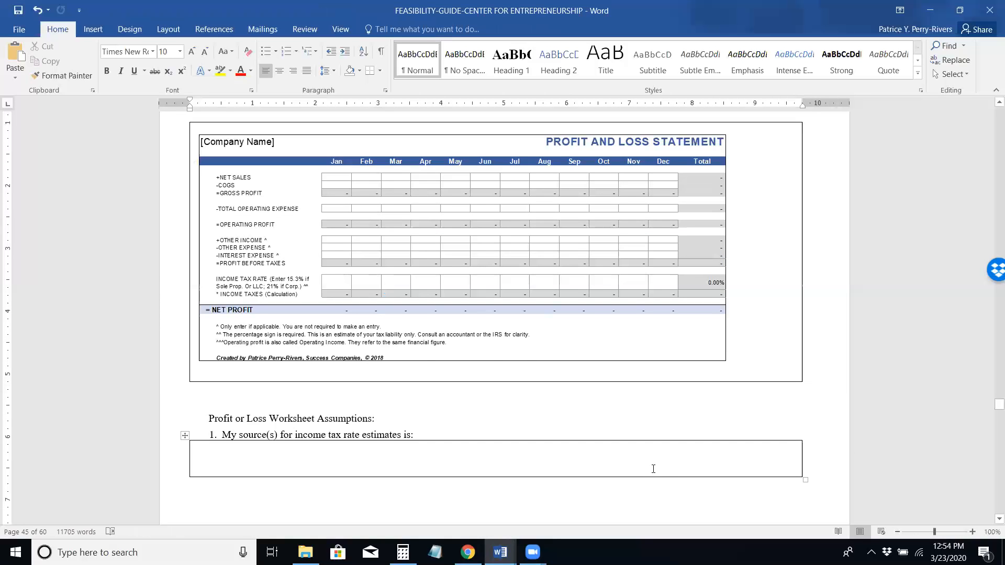
# Step: Review the Profit or Loss Worksheet Assumptions and the table comparing the company's profit percentages with industry percentages ahead of Step 12
pyautogui.press('pagedown')
pyautogui.press('pagedown')
pyautogui.press('pagedown')
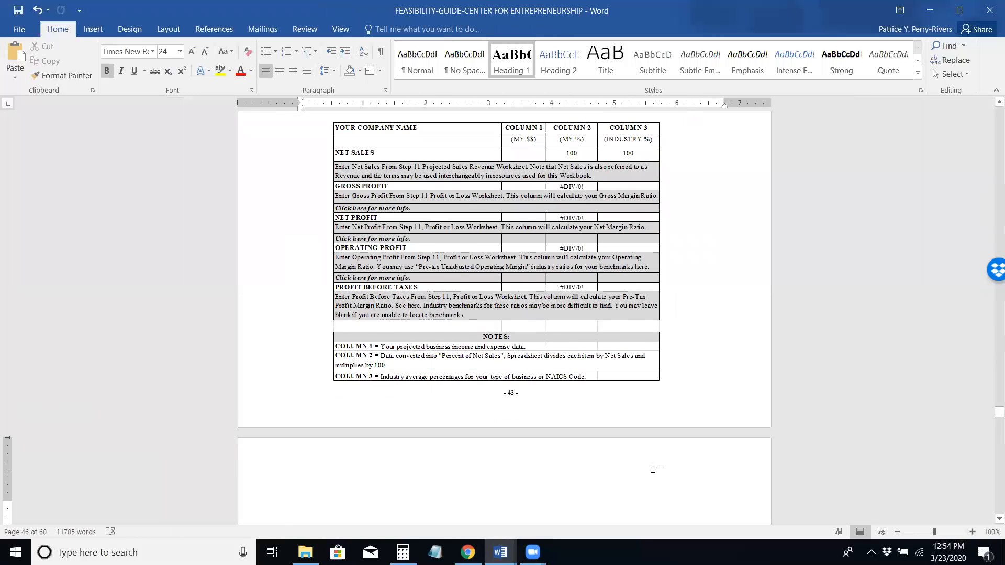
pyautogui.press('pageup')
pyautogui.press('pageup')
pyautogui.press('pageup')
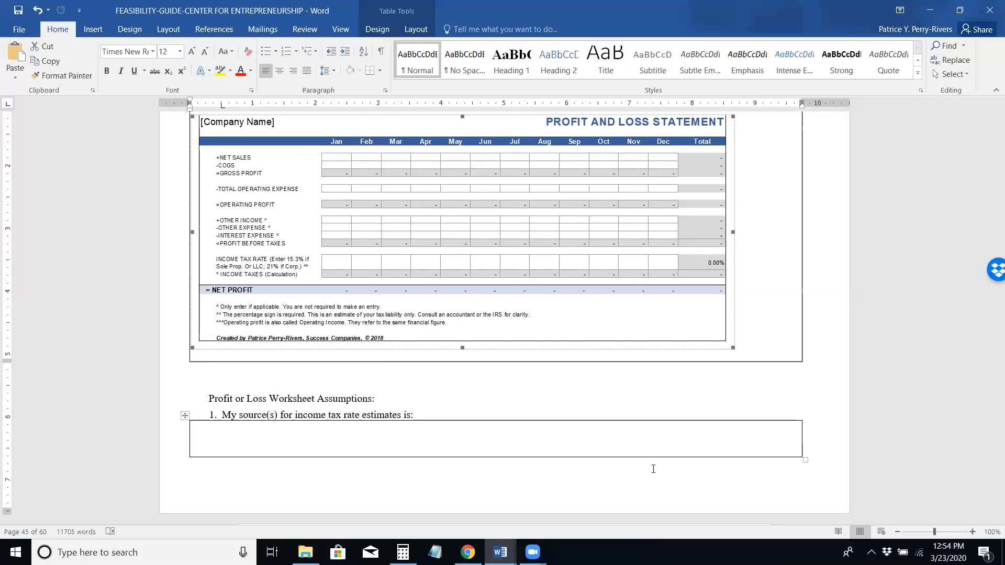
pyautogui.scroll(-20, 653, 468)
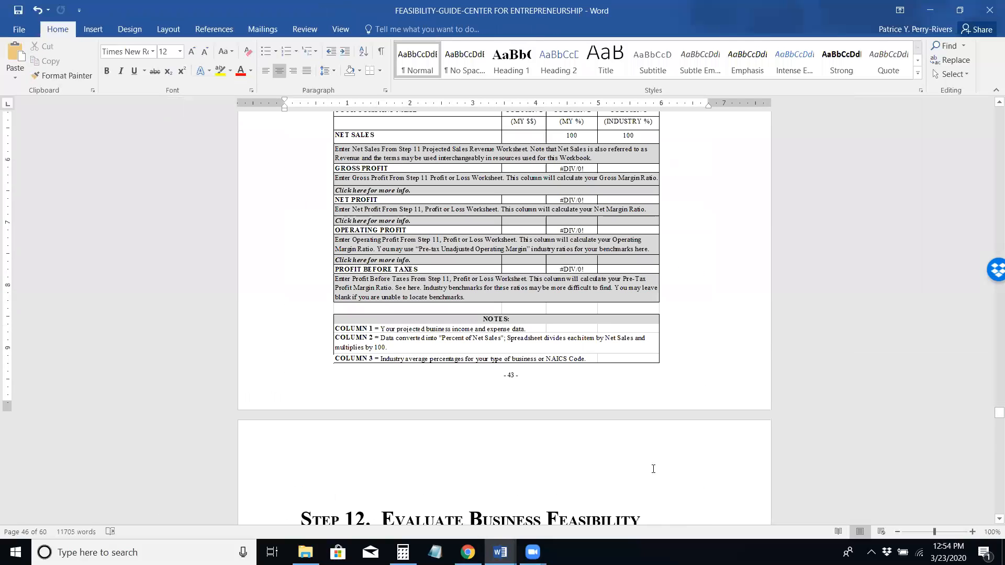
pyautogui.scroll(7, 653, 469)
pyautogui.scroll(-7, 653, 469)
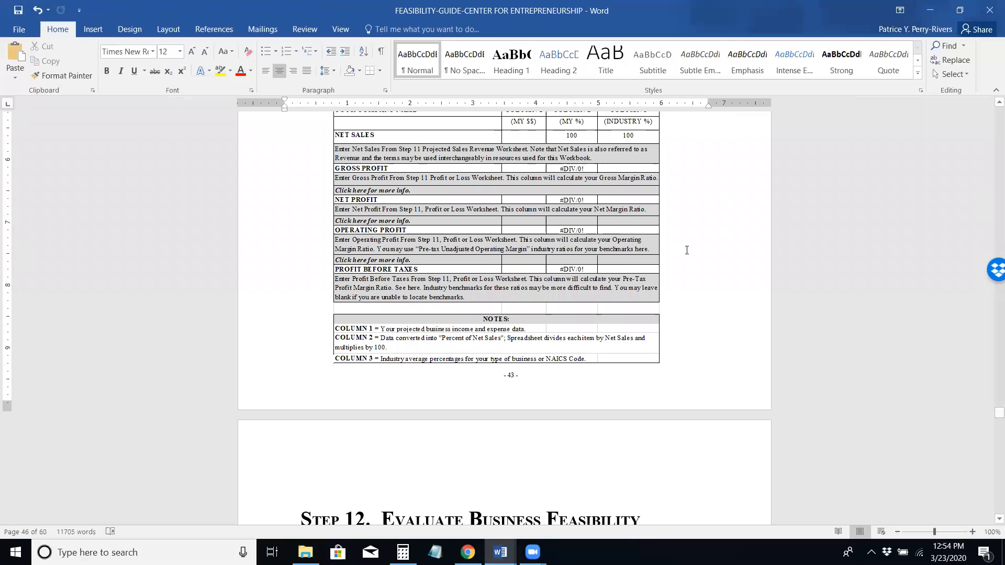
pyautogui.press('Up')
pyautogui.press('Up')
pyautogui.press('Up')
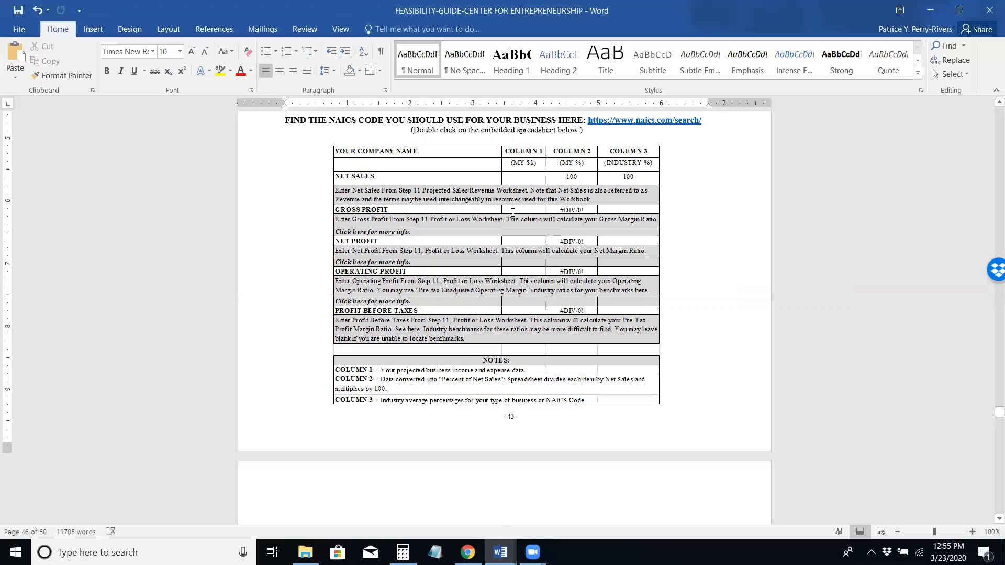
# Step: Open the embedded industry comparison spreadsheet and enter example Column 1 amounts of 100000 for Net Sales and 80000 for Gross Profit
pyautogui.doubleClick(522, 179)
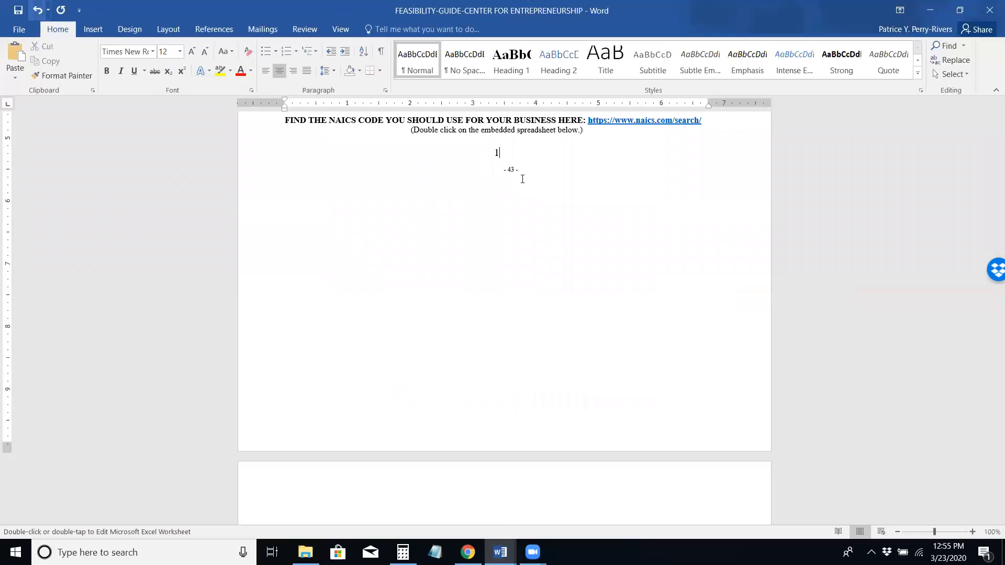
pyautogui.doubleClick(496, 242)
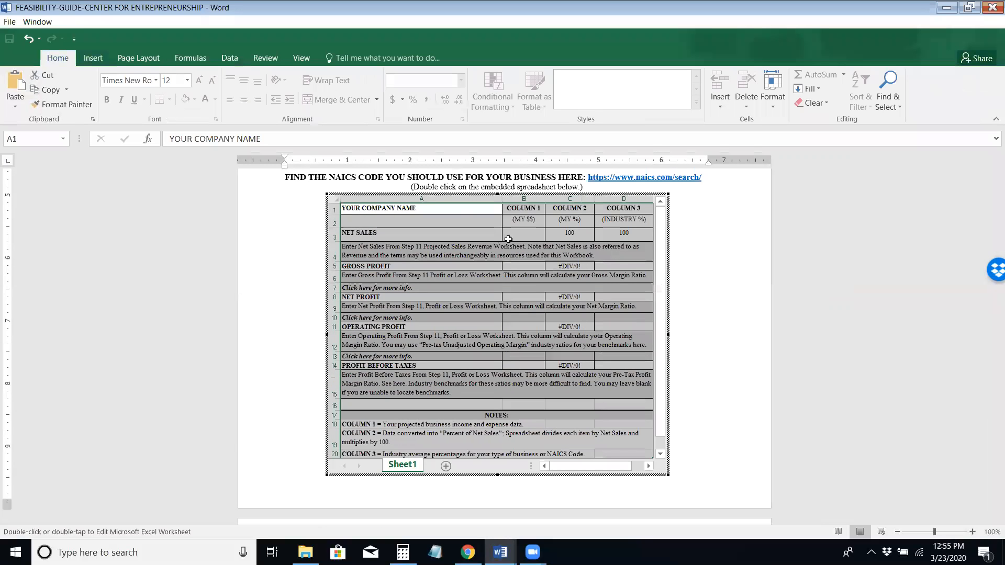
pyautogui.click(515, 238)
pyautogui.write('100000')
pyautogui.press('Return')
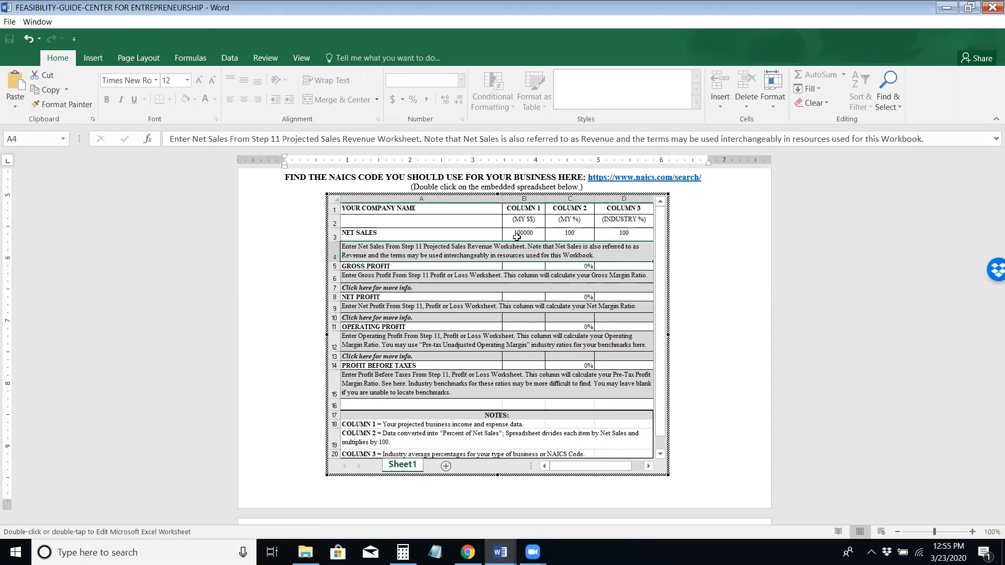
pyautogui.press('Return')
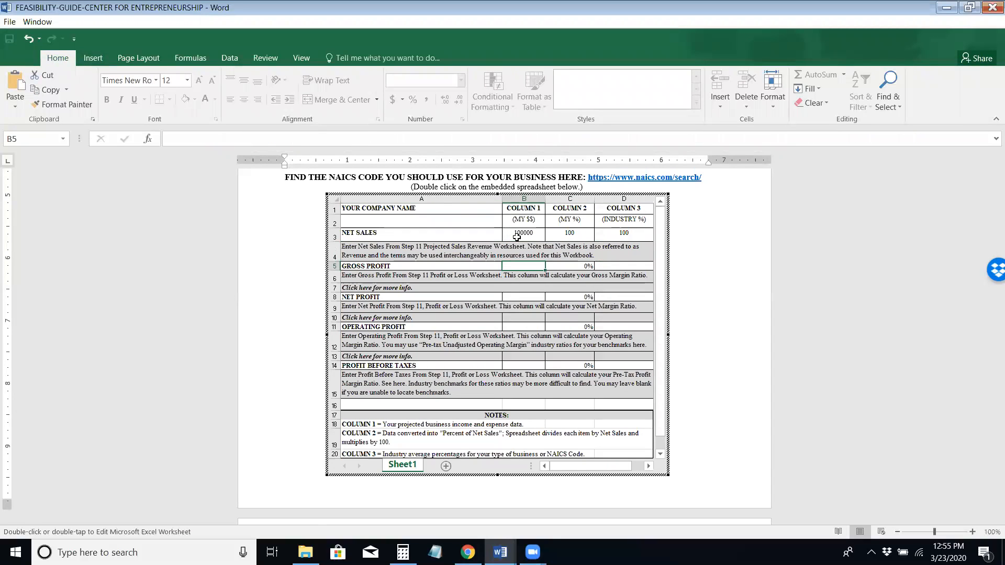
pyautogui.write('80000')
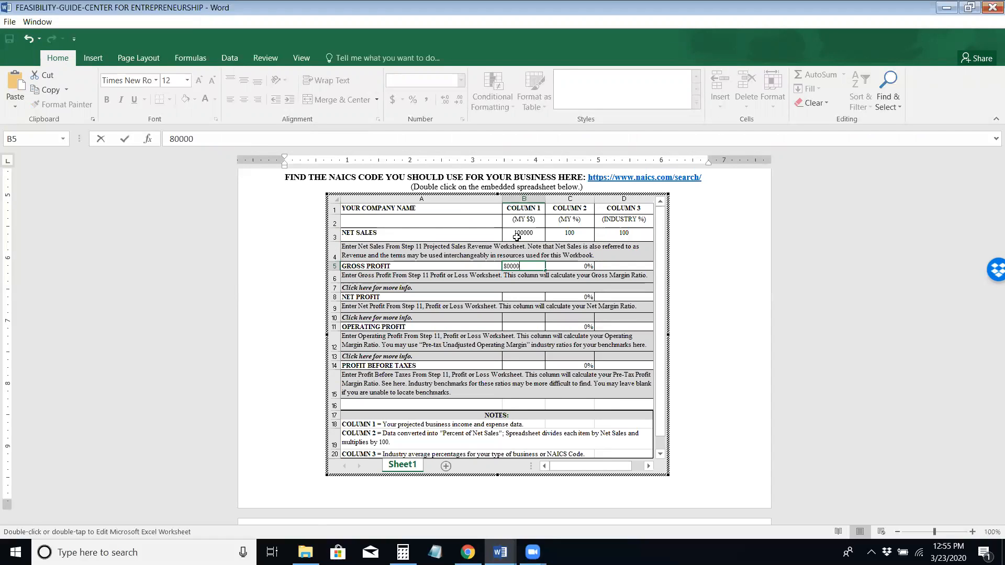
pyautogui.press('Return')
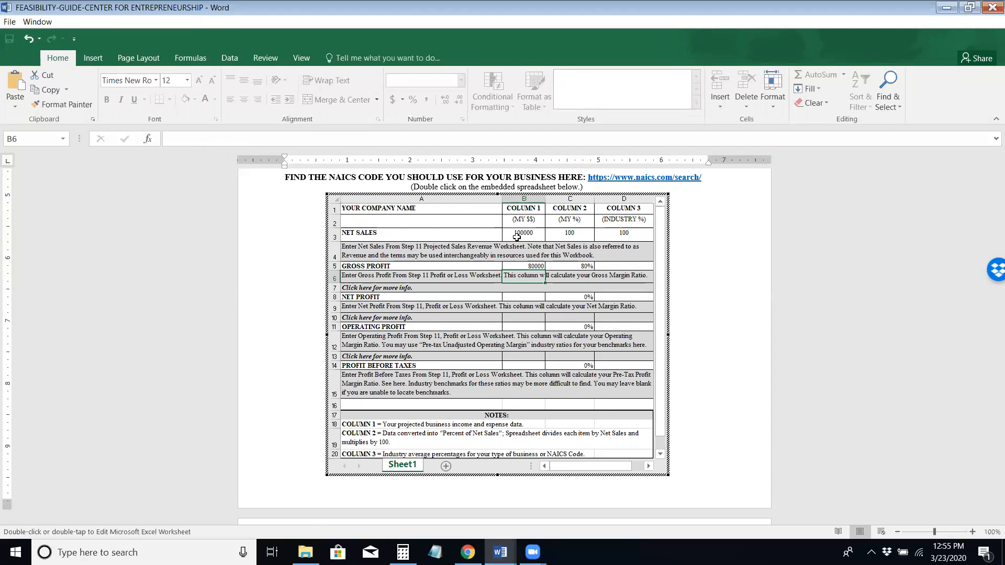
# Step: Clear the example Net Sales and Gross Profit amounts from Column 1 and leave the embedded comparison spreadsheet
pyautogui.press('Down')
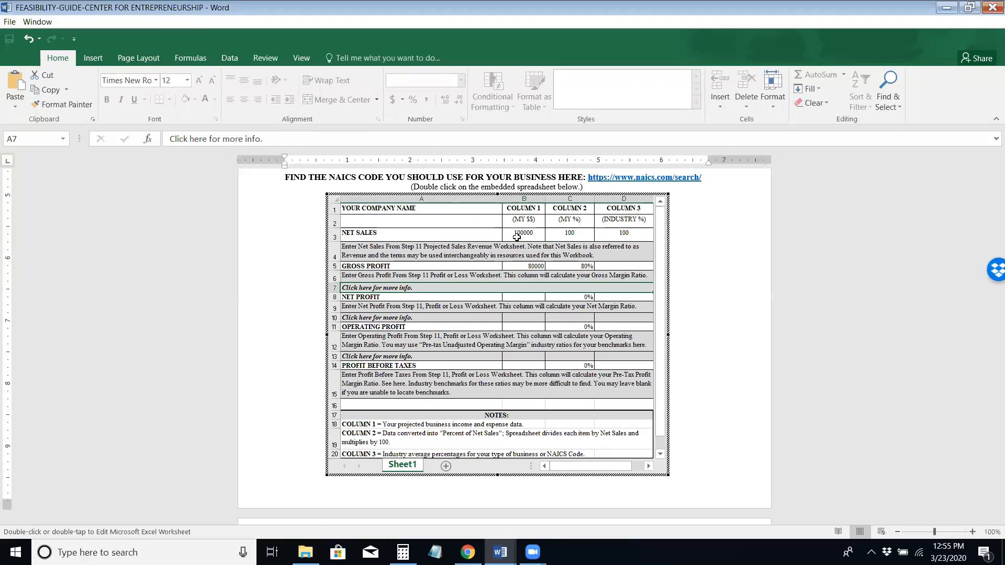
pyautogui.press('Up')
pyautogui.press('Up')
pyautogui.press('Up')
pyautogui.press('Up')
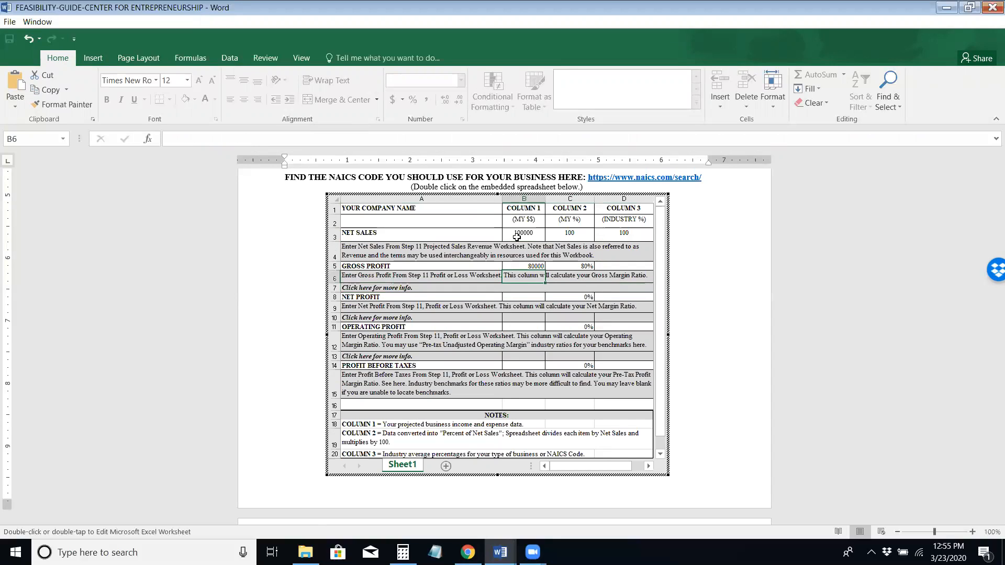
pyautogui.press('Right')
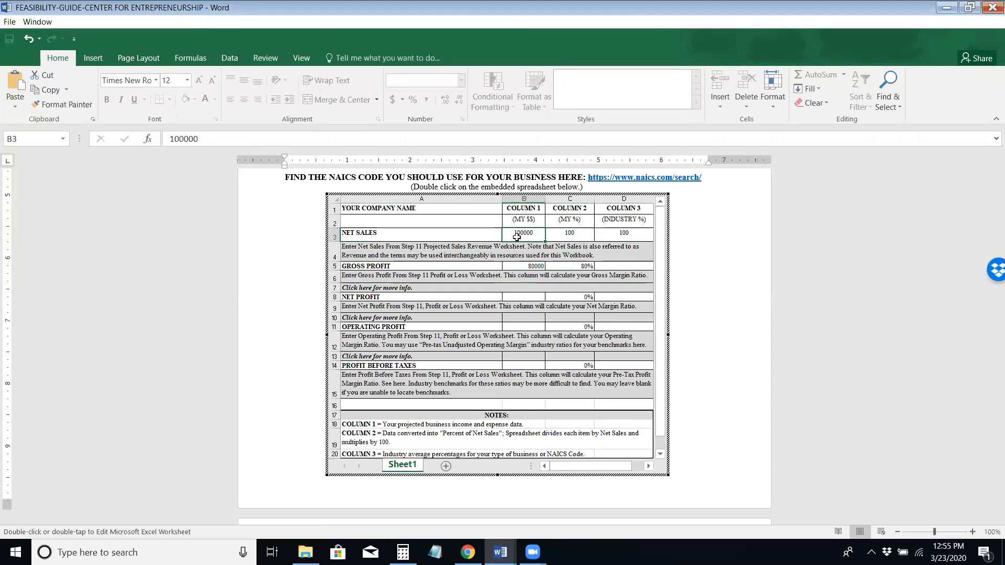
pyautogui.press('Delete')
pyautogui.press('Down')
pyautogui.press('Down')
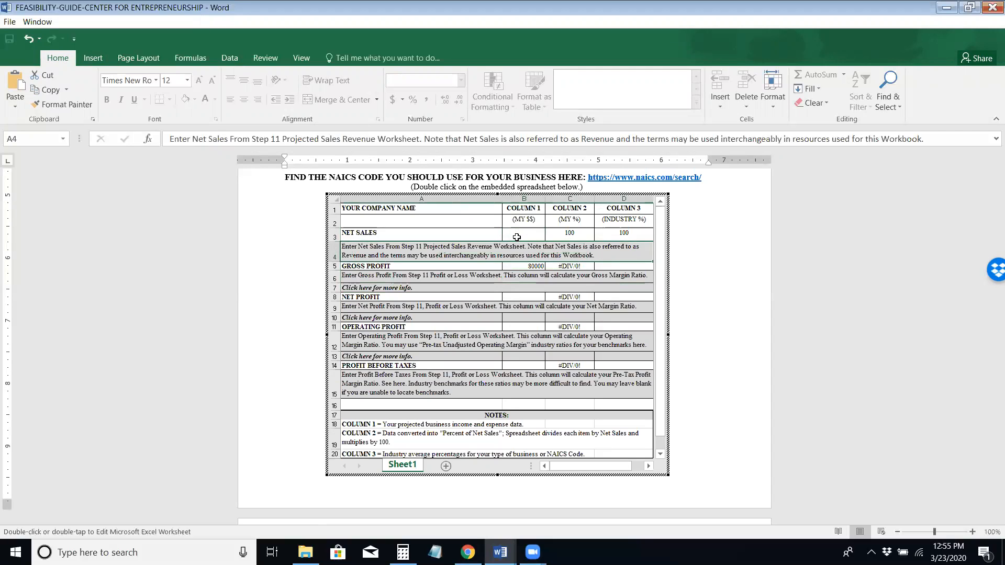
pyautogui.press('Delete')
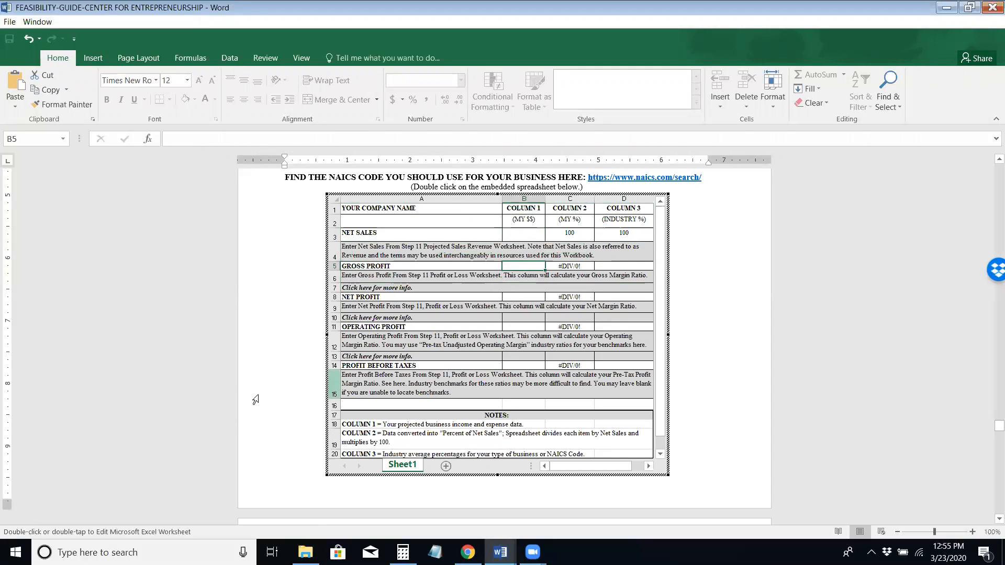
pyautogui.click(255, 399)
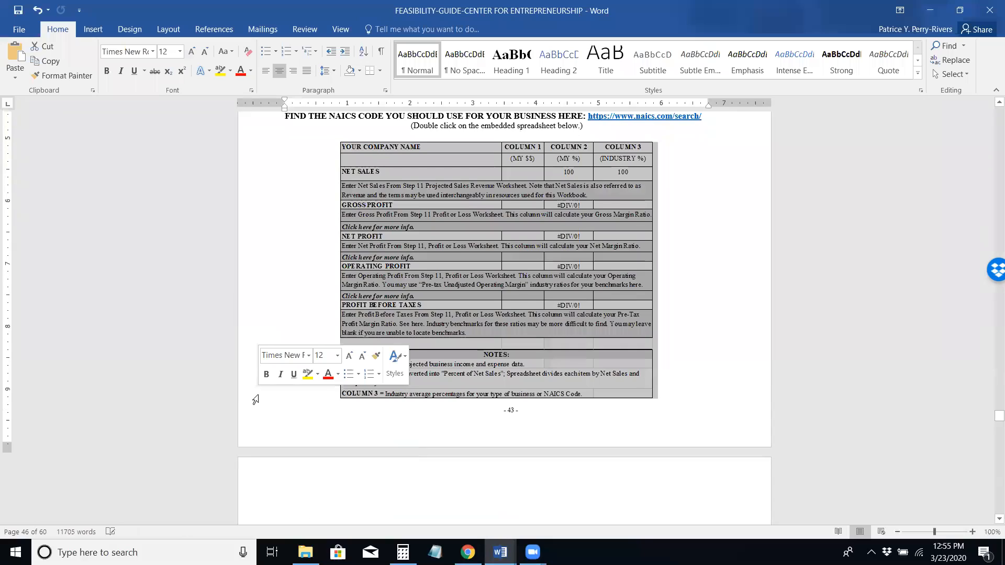
pyautogui.click(450, 445)
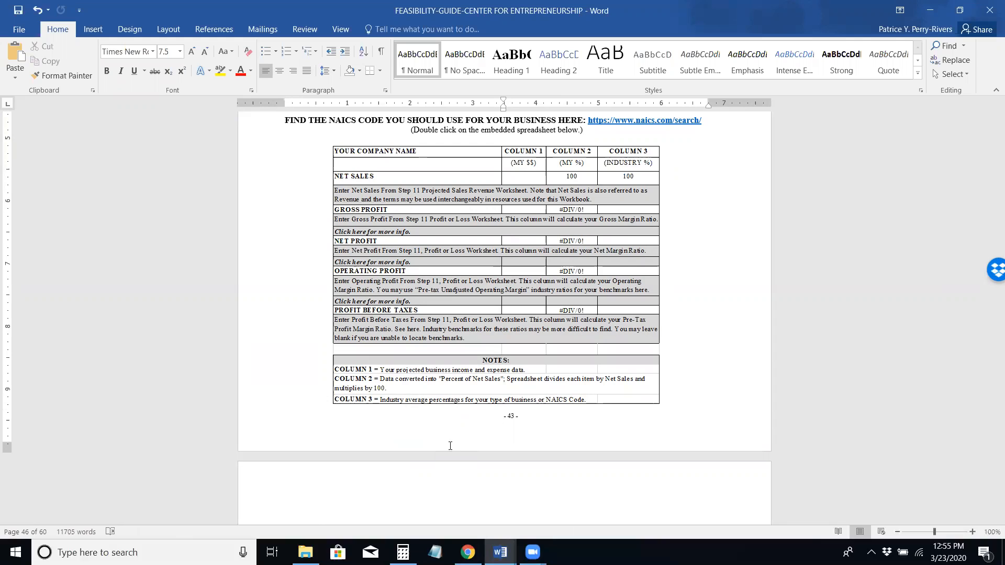
# Step: Review the comparison table's Industry % column and look through the Market, Management and Money scoresheets in Step 12
pyautogui.click(630, 180)
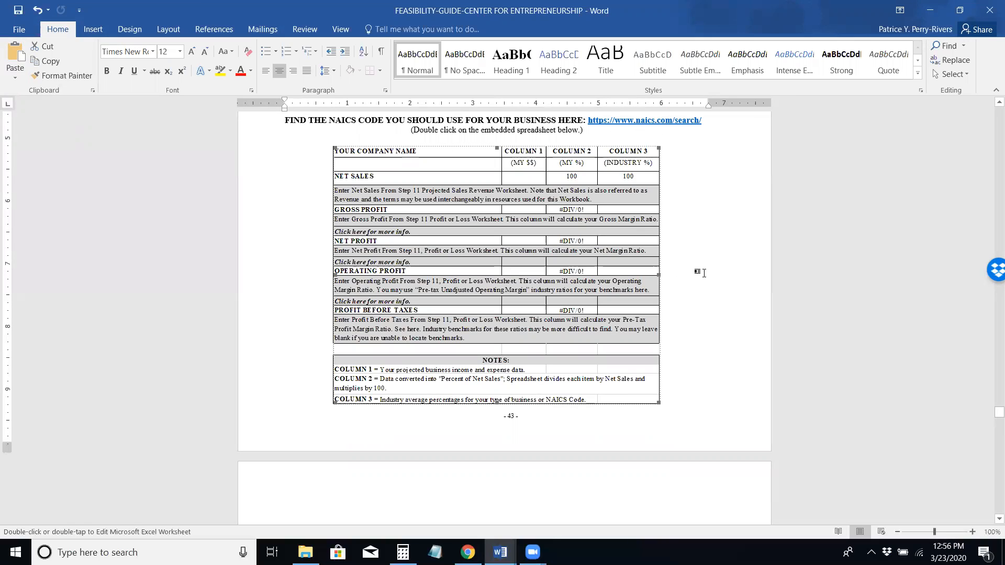
pyautogui.click(671, 361)
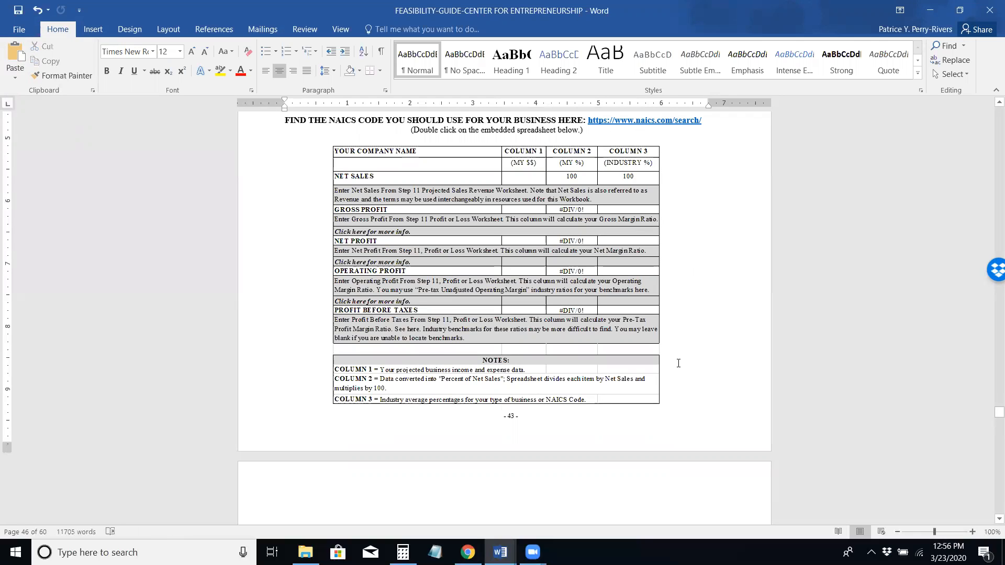
pyautogui.scroll(-20, 679, 363)
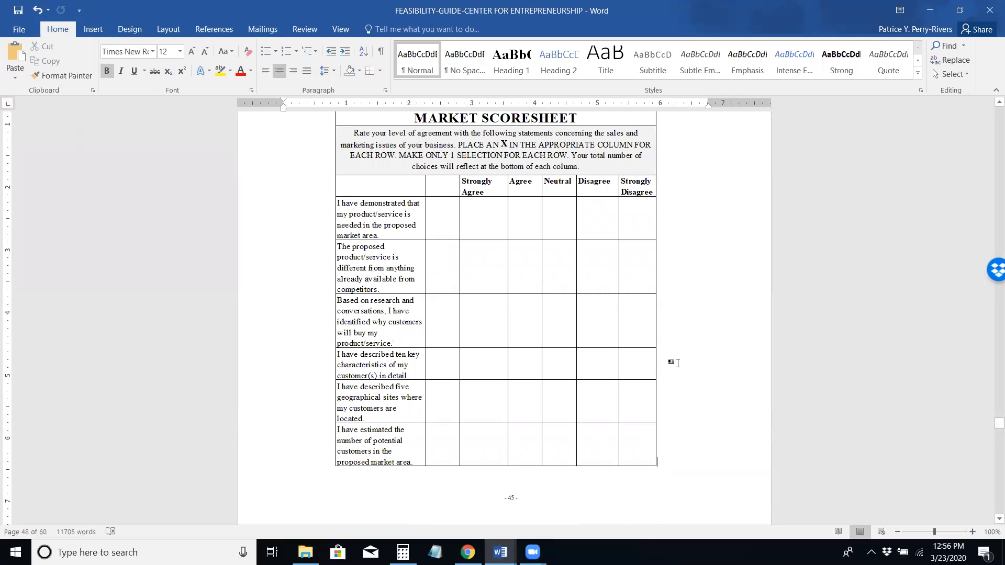
pyautogui.scroll(-15, 677, 363)
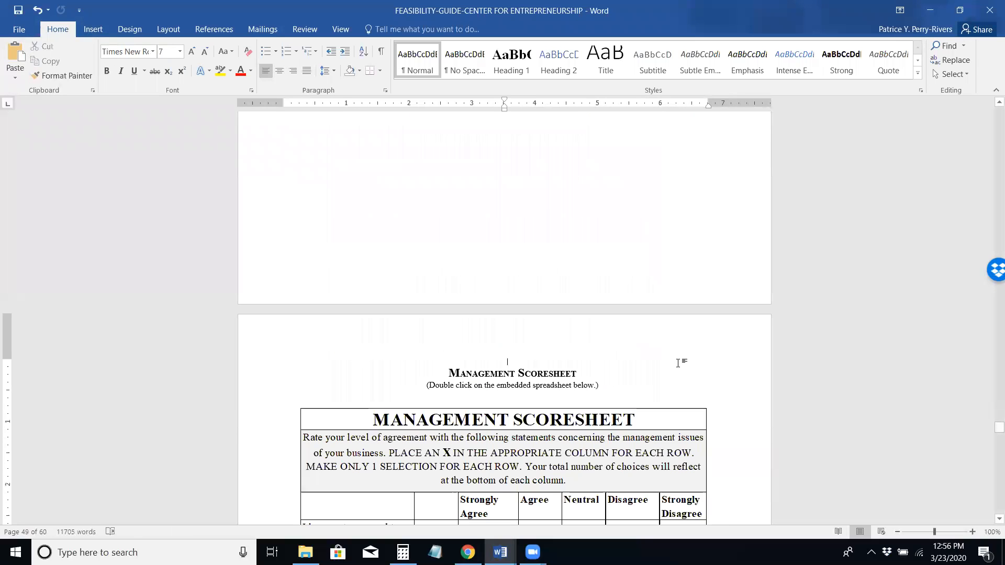
pyautogui.scroll(-15, 678, 364)
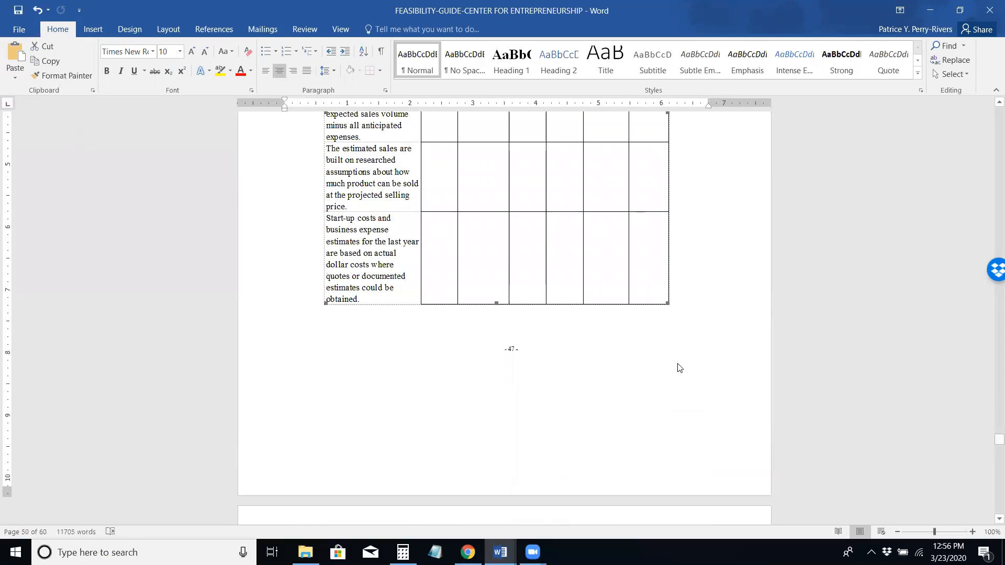
# Step: Examine the Analyzing the Scoresheets table and the green, yellow and red light score explanations
pyautogui.click(678, 367)
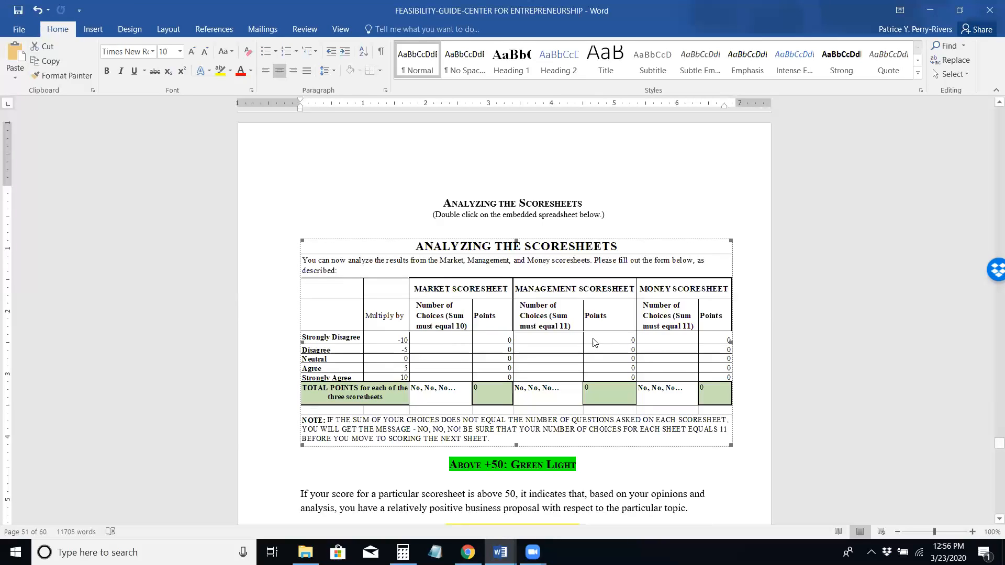
pyautogui.click(618, 474)
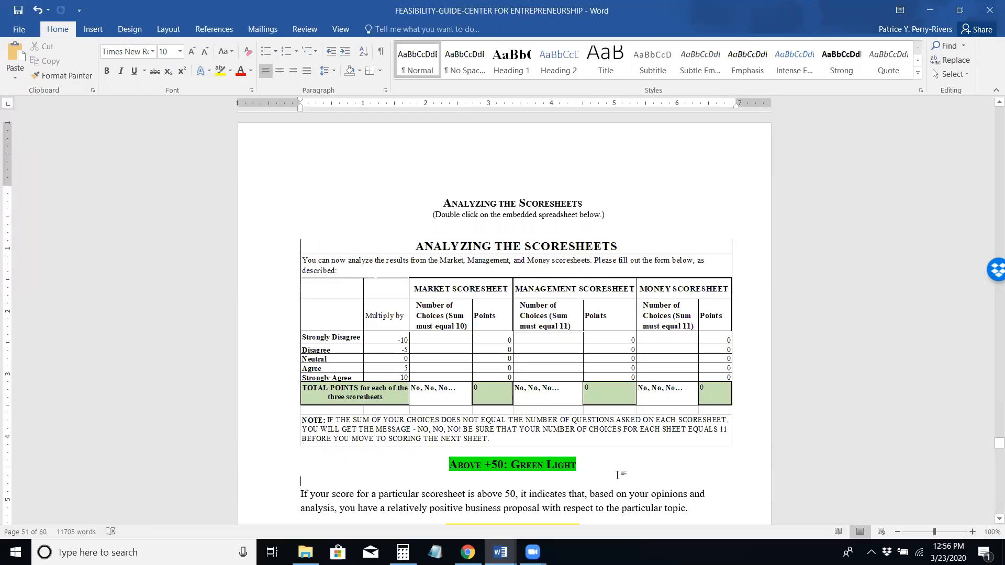
pyautogui.scroll(-5, 617, 474)
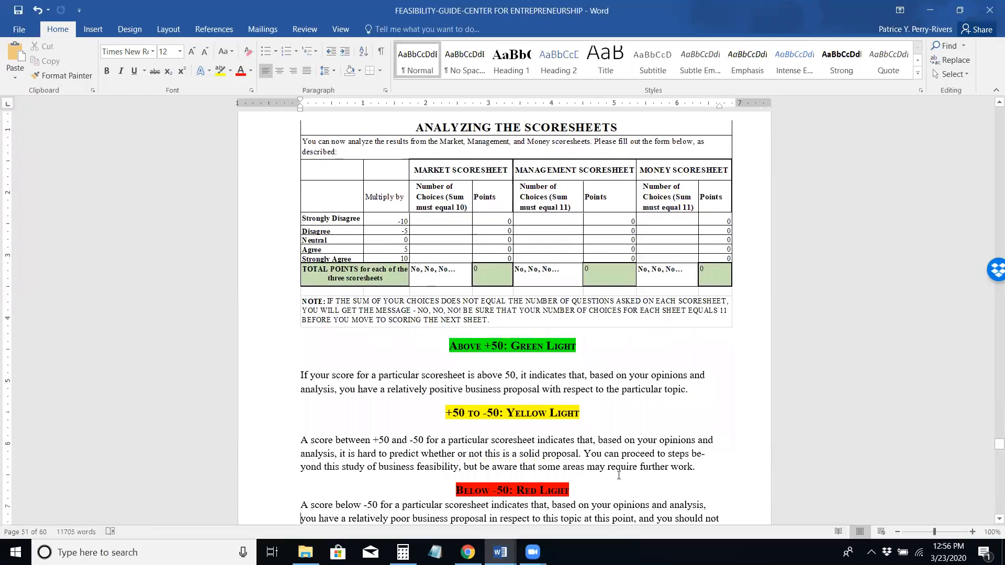
pyautogui.scroll(-7, 618, 474)
pyautogui.click(617, 474)
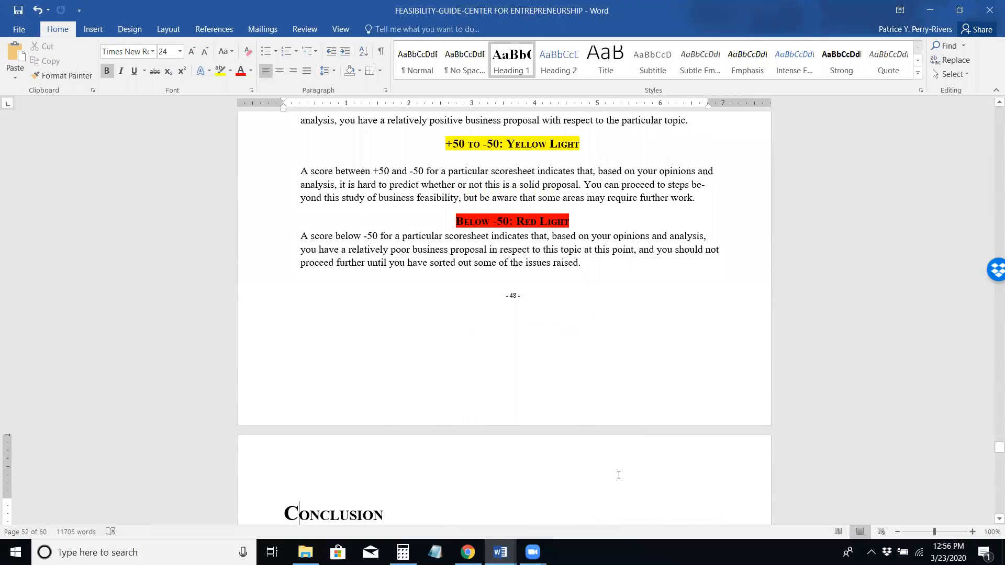
# Step: Look through the Conclusion to its end, then return to the Analyzing the Scoresheets page
pyautogui.click(560, 263)
pyautogui.press('pagedown')
pyautogui.press('pagedown')
pyautogui.press('pagedown')
pyautogui.press('pagedown')
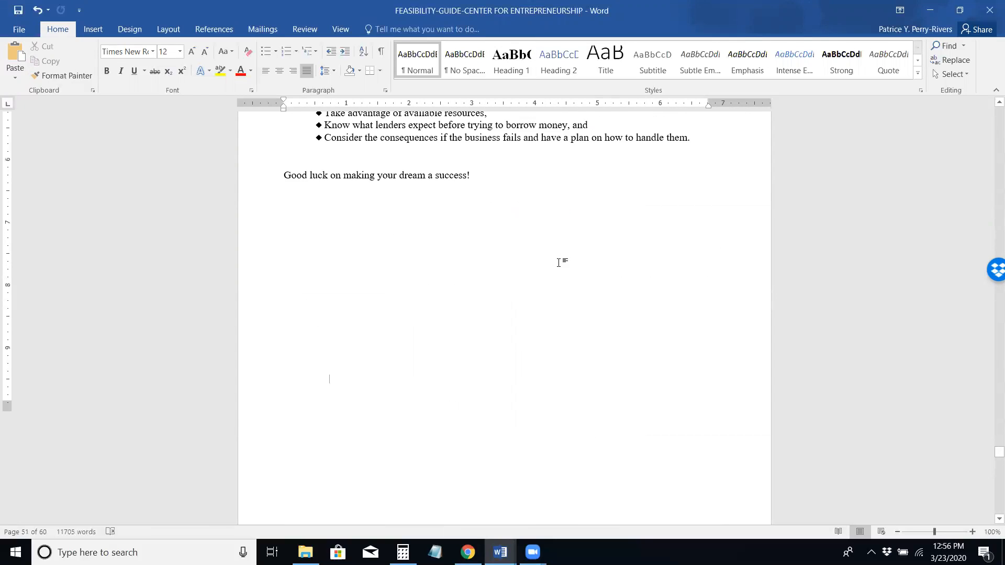
pyautogui.press('pageup')
pyautogui.press('pageup')
pyautogui.press('pageup')
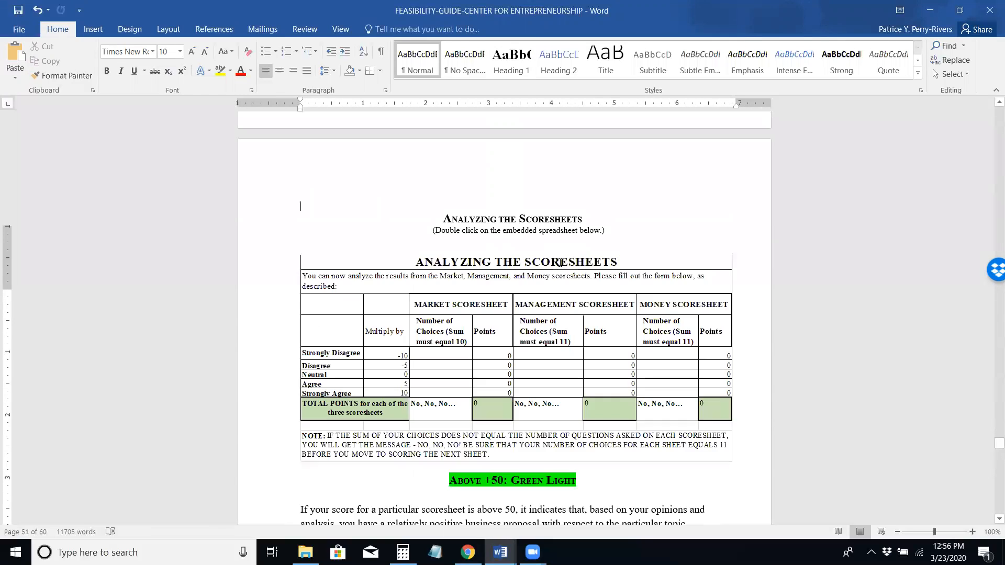